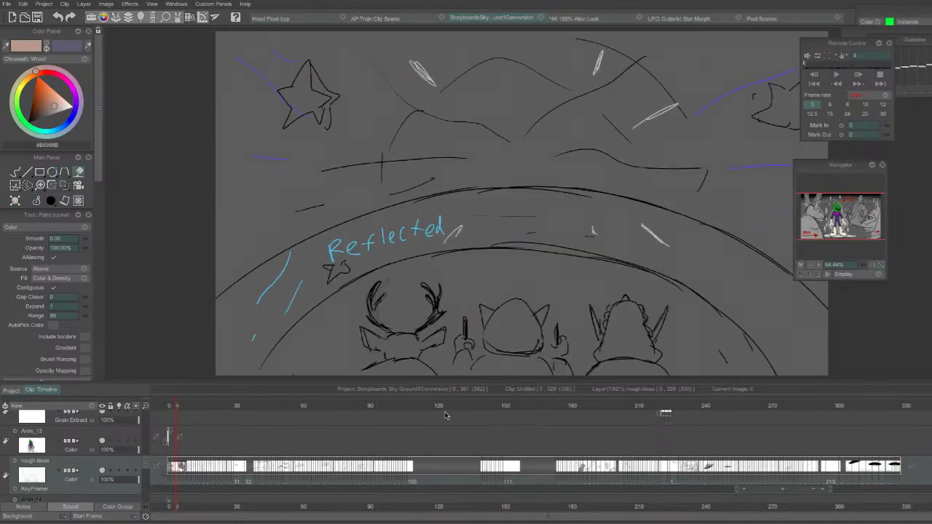
# Return the storyboard to its first frame, and play through the alien rough animation in the Alien Look project.
pyautogui.press('space')
pyautogui.click(156, 408)
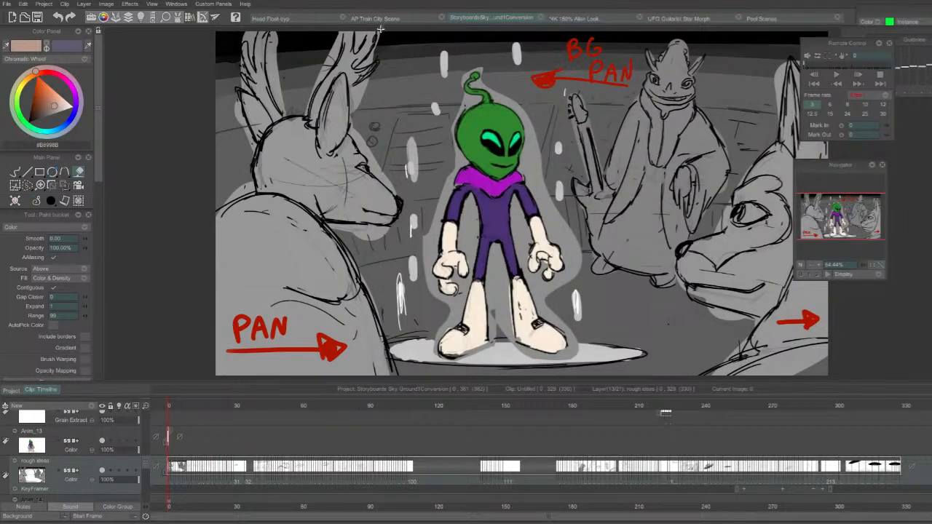
pyautogui.click(576, 19)
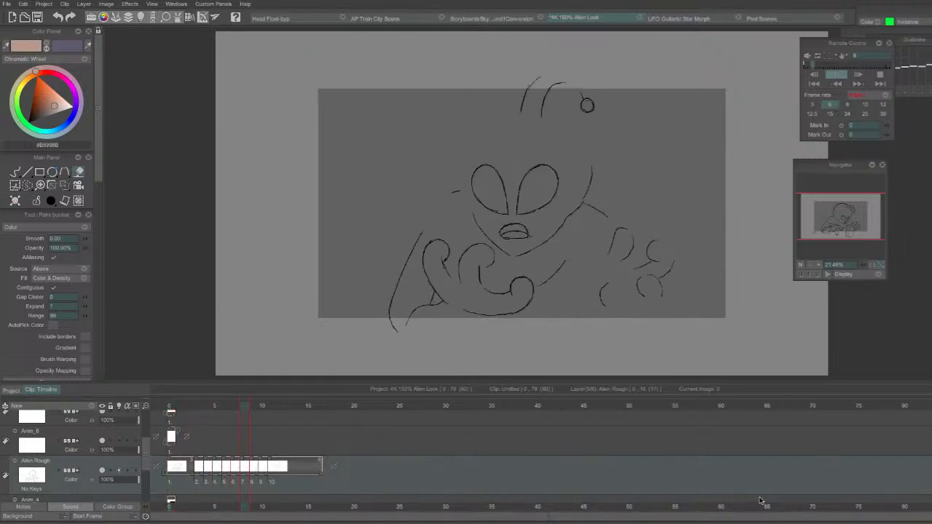
pyautogui.press('Return')
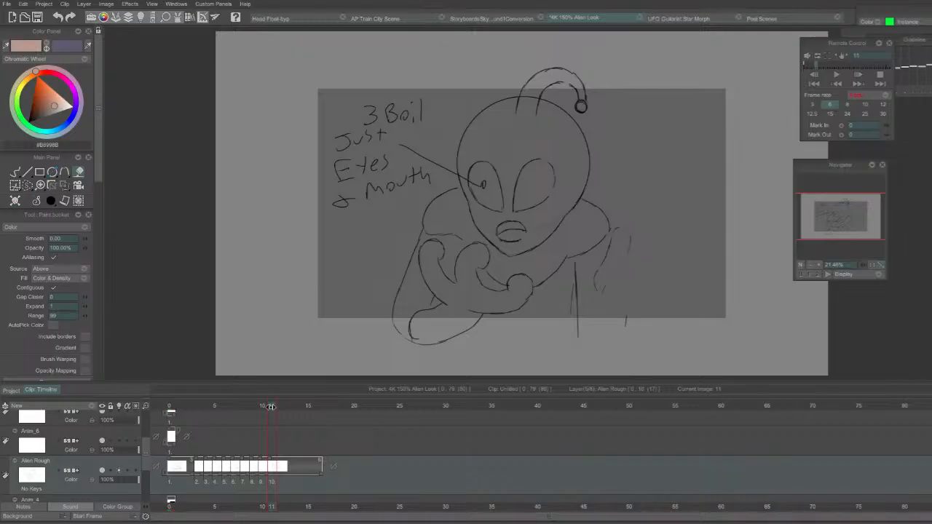
pyautogui.moveTo(273, 406); pyautogui.dragTo(173, 425)
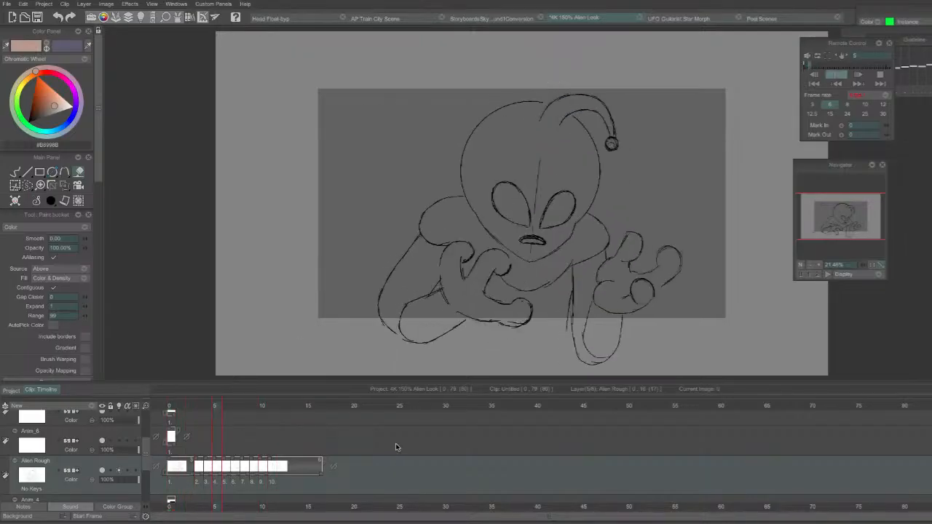
pyautogui.moveTo(188, 407)
pyautogui.mouseDown()
pyautogui.moveTo(246, 413)
pyautogui.moveTo(167, 415)
pyautogui.moveTo(237, 433)
pyautogui.moveTo(148, 397)
pyautogui.mouseUp()
# Open the UFO Guitarist Star Morph project and move the Remote Control and Navigator panels clear of the canvas.
pyautogui.click(691, 19)
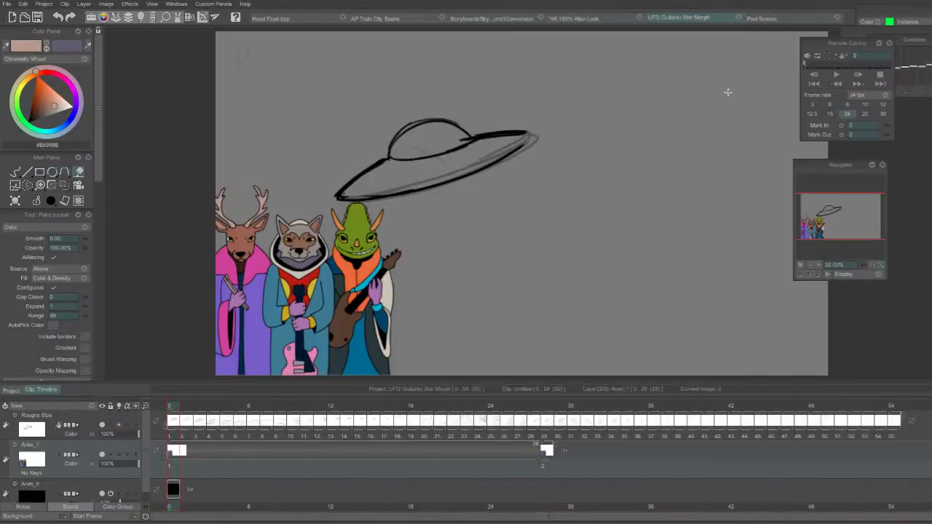
pyautogui.moveTo(850, 44); pyautogui.dragTo(884, 43)
pyautogui.moveTo(814, 166); pyautogui.dragTo(855, 166)
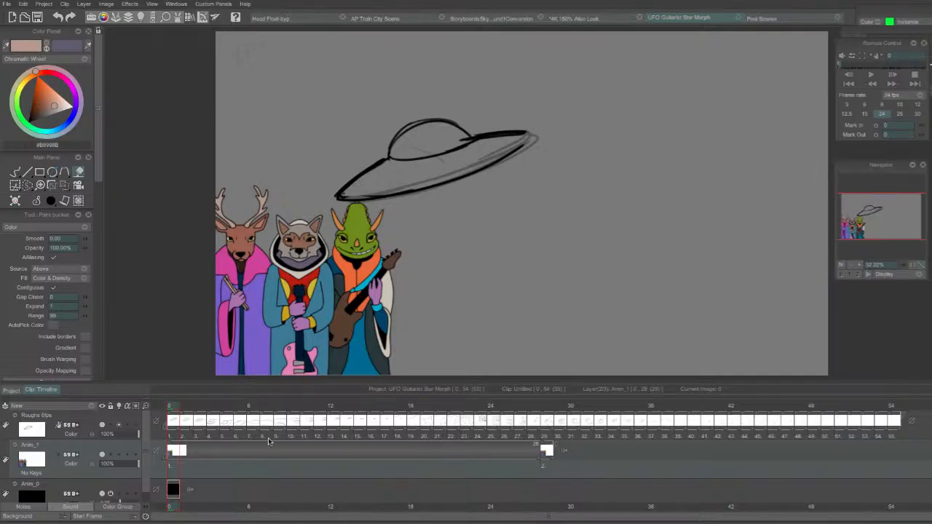
# Hide the layer with the coloured band characters and play back the UFO-to-star rough animation at 6 fps.
pyautogui.click(104, 453)
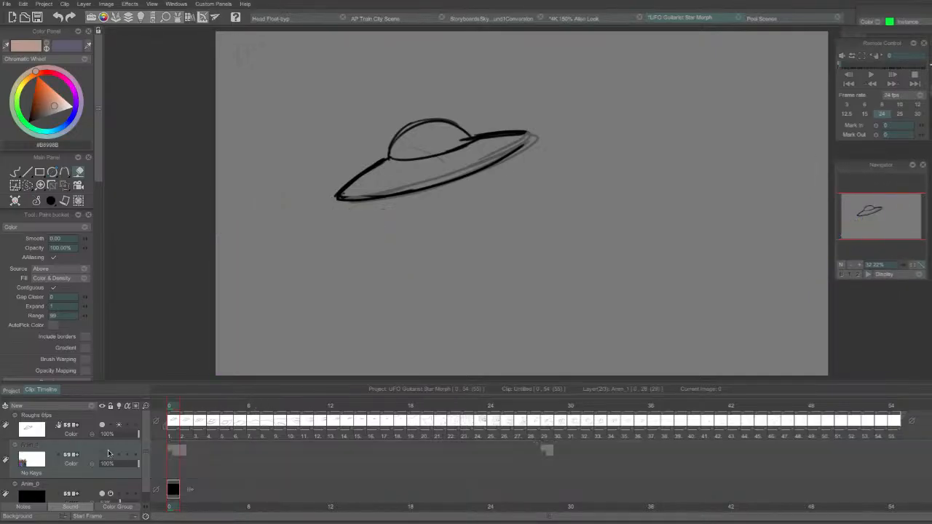
pyautogui.press('space')
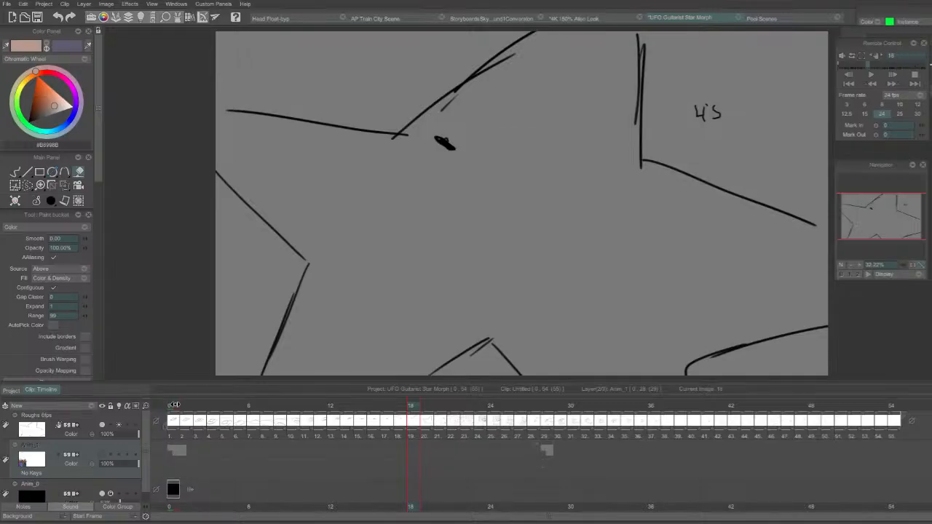
pyautogui.click(174, 404)
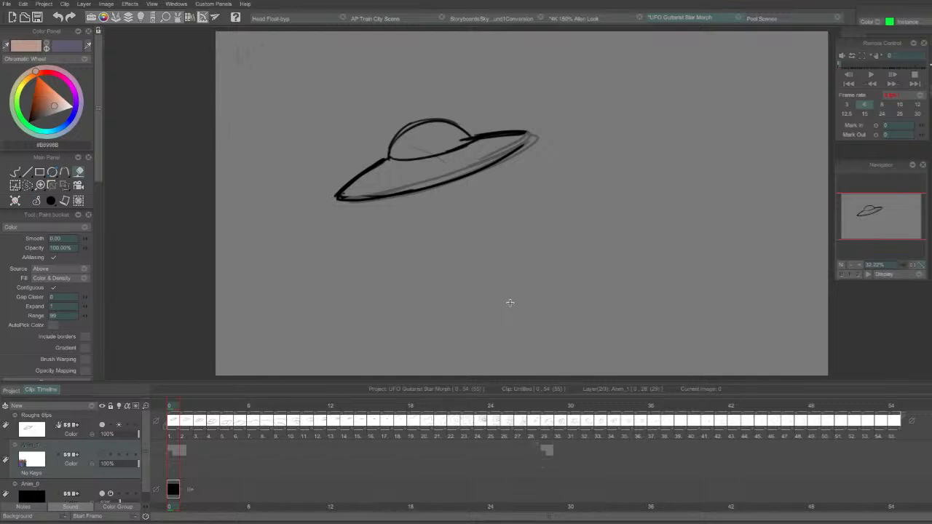
pyautogui.moveTo(188, 408); pyautogui.dragTo(94, 431)
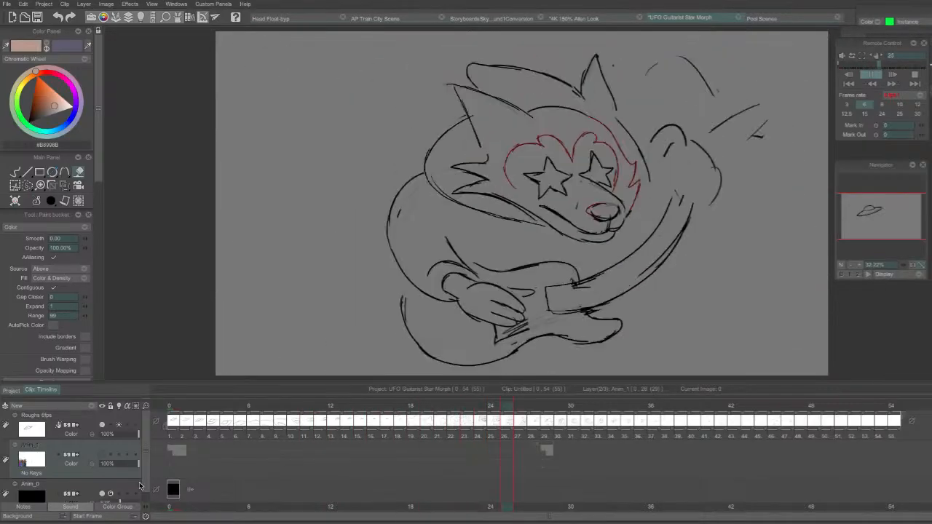
pyautogui.press('Return')
pyautogui.click(346, 406)
pyautogui.press('Return')
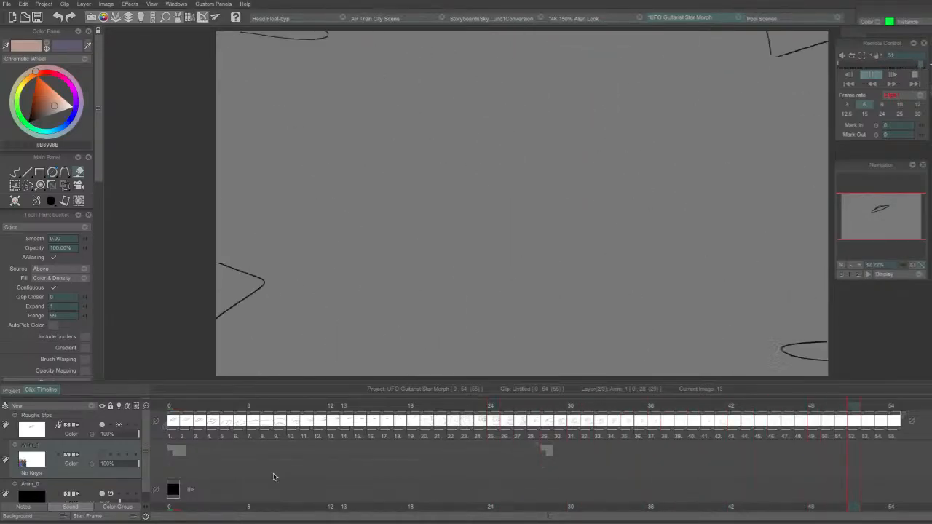
pyautogui.moveTo(173, 407)
pyautogui.mouseDown()
pyautogui.moveTo(458, 417)
pyautogui.moveTo(657, 410)
pyautogui.moveTo(172, 408)
pyautogui.mouseUp()
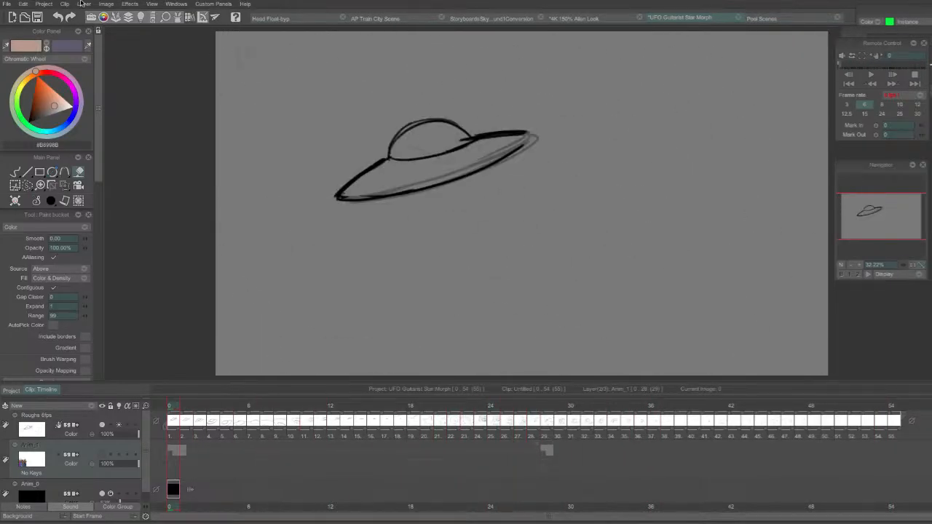
# Take the TVPaint window out of full screen, move it aside and switch to the Sky to the Ground script in OpenOffice Writer.
pyautogui.moveTo(28, 5)
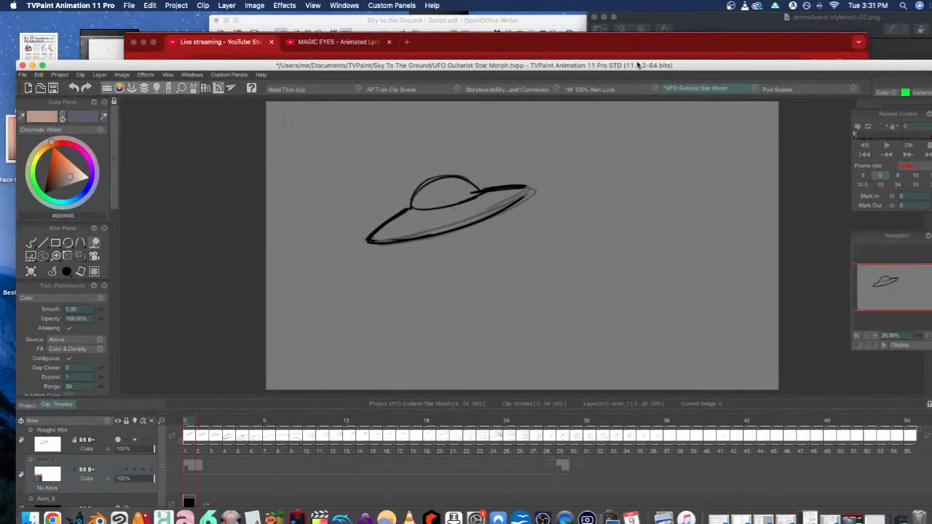
pyautogui.moveTo(639, 64); pyautogui.dragTo(653, 76)
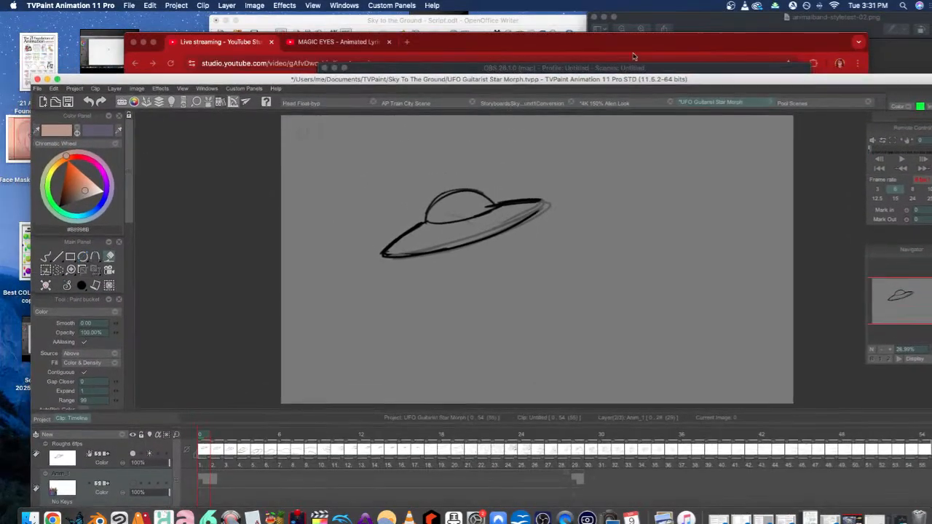
pyautogui.click(572, 22)
# Read through the script's timed shot descriptions, from the opening close-ups to the alien inside the spaceship.
pyautogui.moveTo(652, 286); pyautogui.dragTo(647, 81)
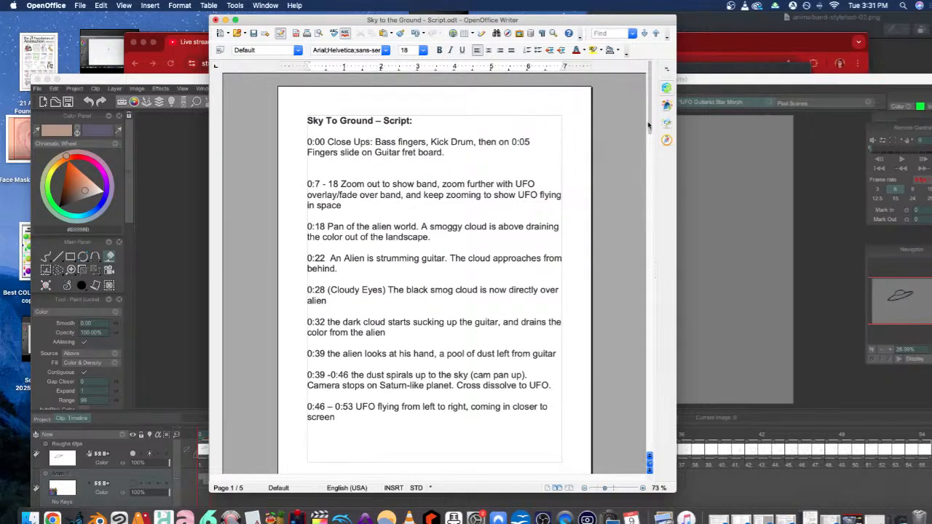
pyautogui.moveTo(649, 122); pyautogui.dragTo(649, 119)
pyautogui.moveTo(647, 85); pyautogui.dragTo(652, 104)
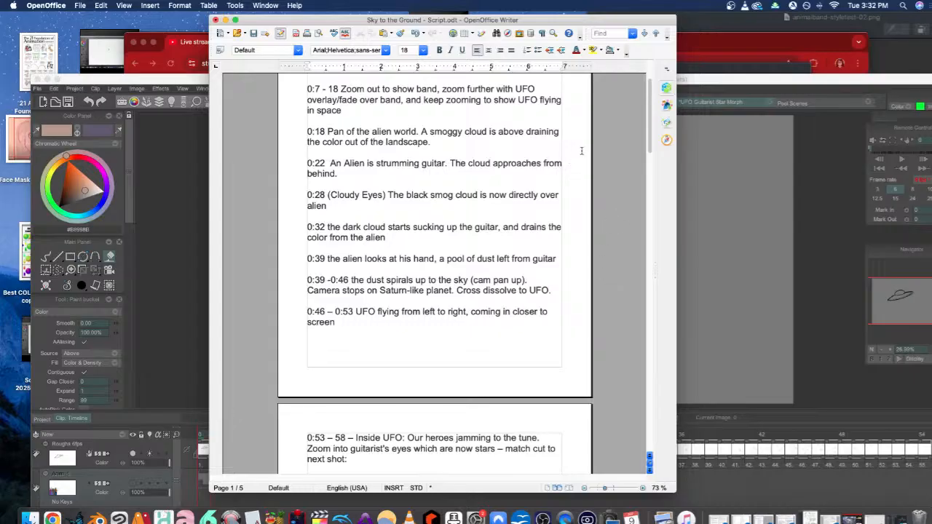
pyautogui.moveTo(650, 139); pyautogui.dragTo(648, 214)
pyautogui.moveTo(651, 210); pyautogui.dragTo(644, 249)
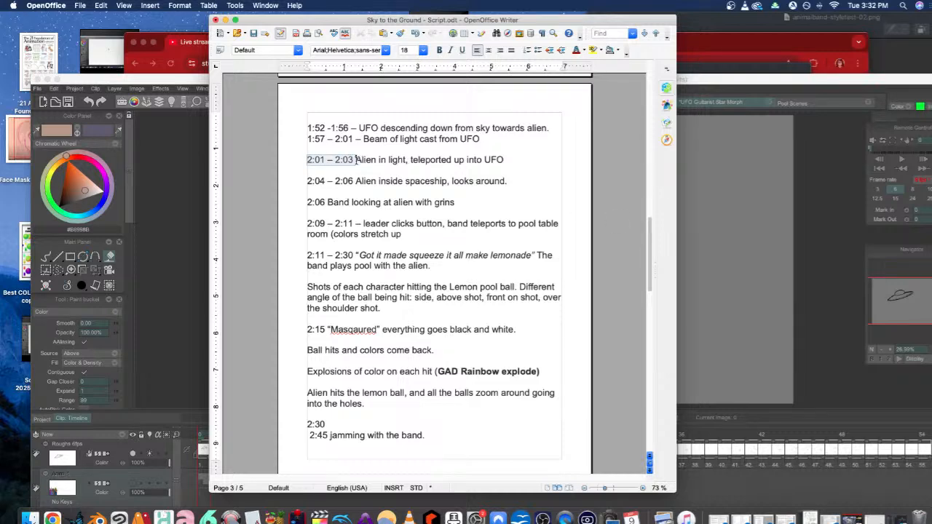
pyautogui.moveTo(507, 181); pyautogui.dragTo(319, 181)
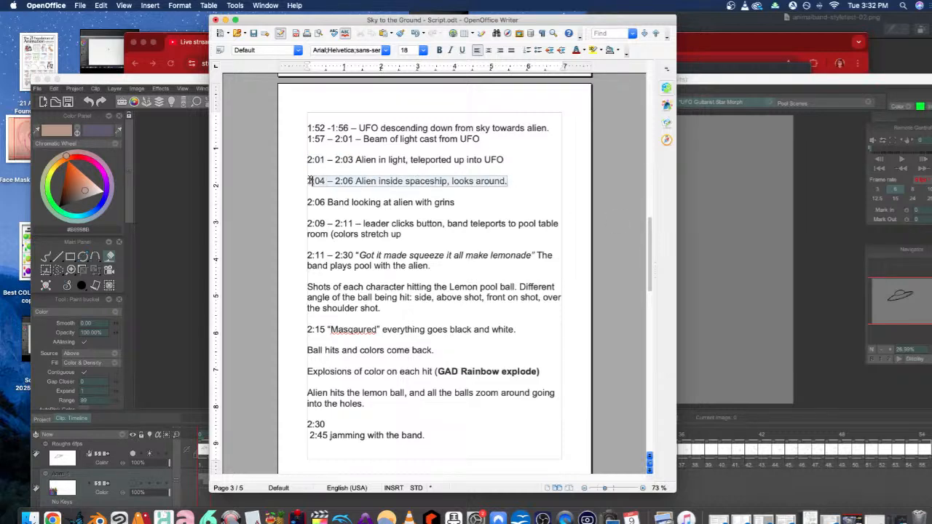
pyautogui.moveTo(650, 266); pyautogui.dragTo(605, 11)
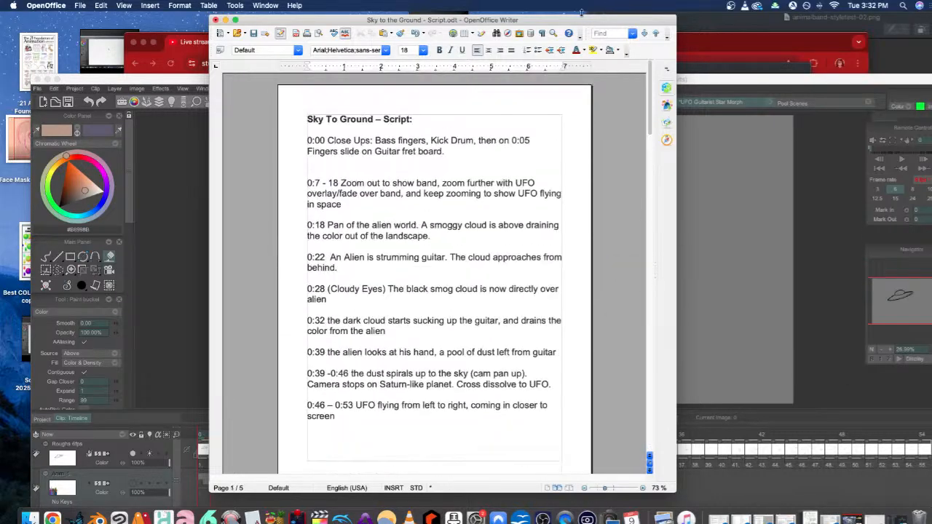
# Switch back to TVPaint in full screen and review the rough ideas layer of the Sky Ground storyboard through the star and UFO shots.
pyautogui.click(712, 79)
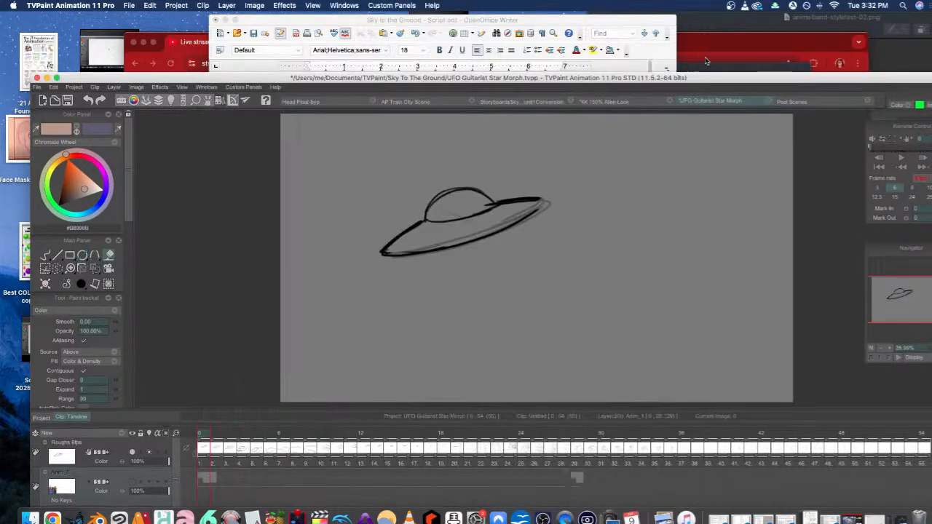
pyautogui.click(56, 77)
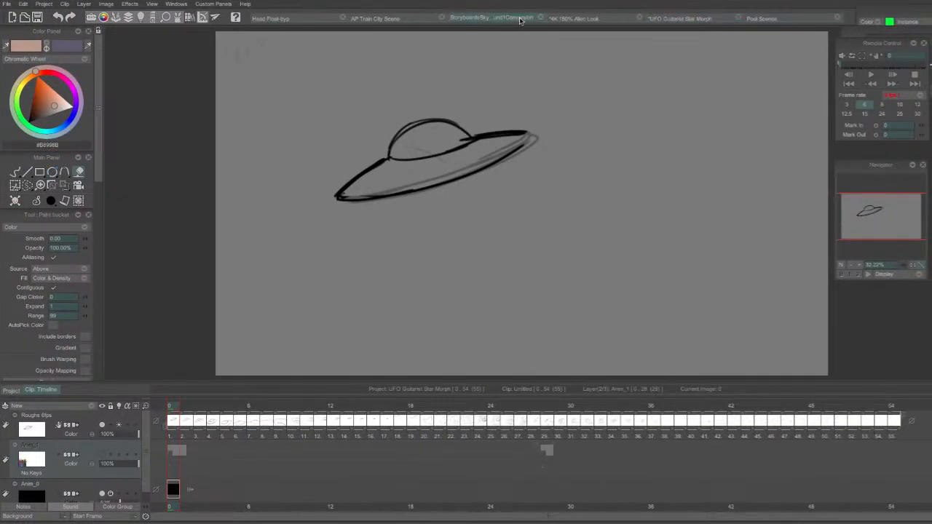
pyautogui.click(520, 19)
pyautogui.click(313, 405)
pyautogui.moveTo(336, 406); pyautogui.dragTo(345, 408)
pyautogui.moveTo(553, 409)
pyautogui.mouseDown()
pyautogui.moveTo(661, 406)
pyautogui.moveTo(601, 408)
pyautogui.mouseUp()
pyautogui.click(595, 409)
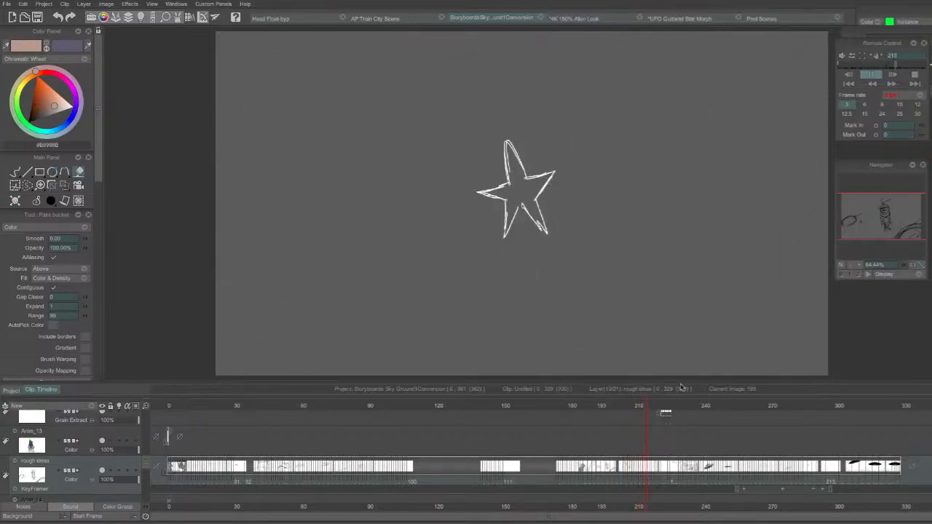
pyautogui.moveTo(655, 410); pyautogui.dragTo(681, 412)
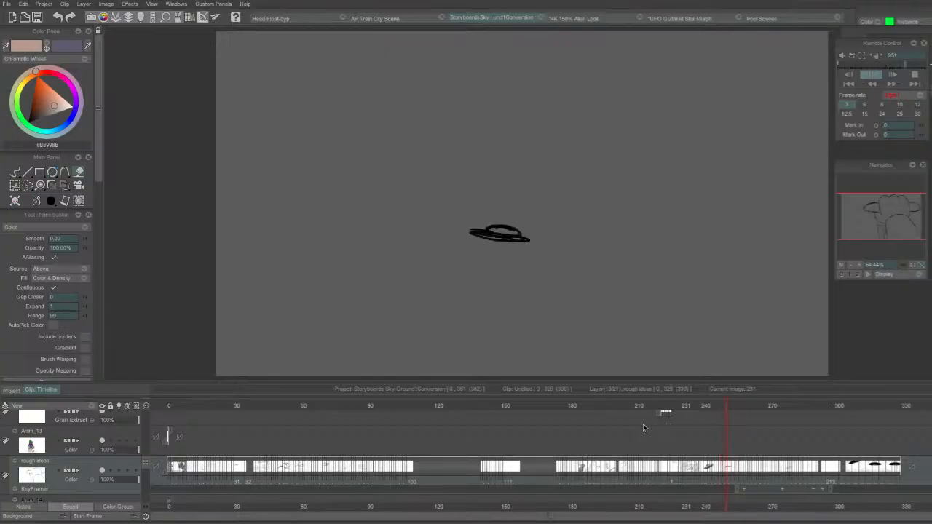
pyautogui.click(731, 406)
pyautogui.moveTo(801, 407); pyautogui.dragTo(848, 434)
# Open the Head Float project, shift the Navigator panel aside and preview the animation up to the train shot.
pyautogui.click(290, 18)
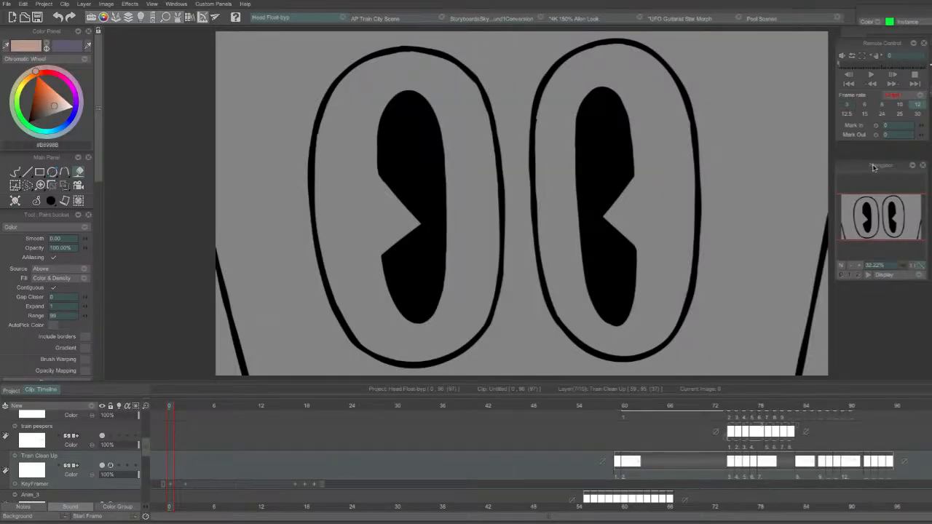
pyautogui.moveTo(874, 168); pyautogui.dragTo(865, 154)
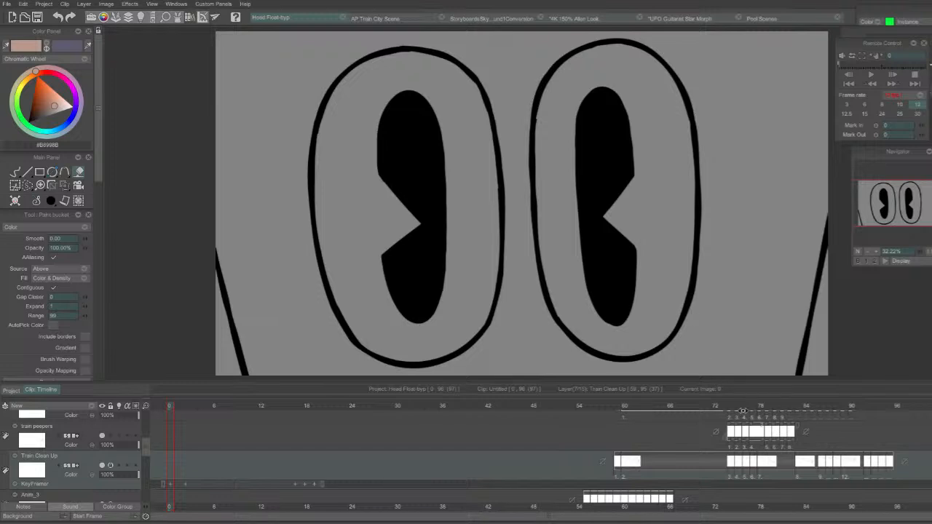
pyautogui.press('Return')
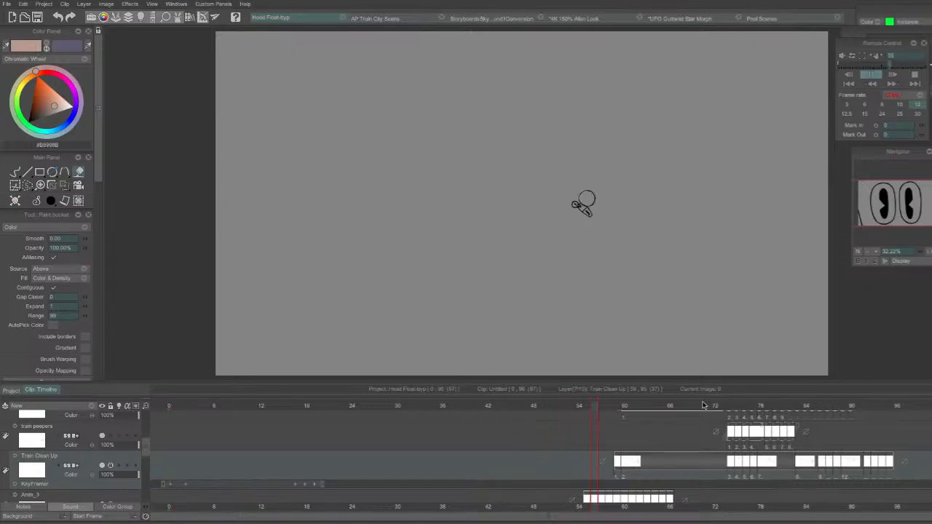
pyautogui.click(703, 405)
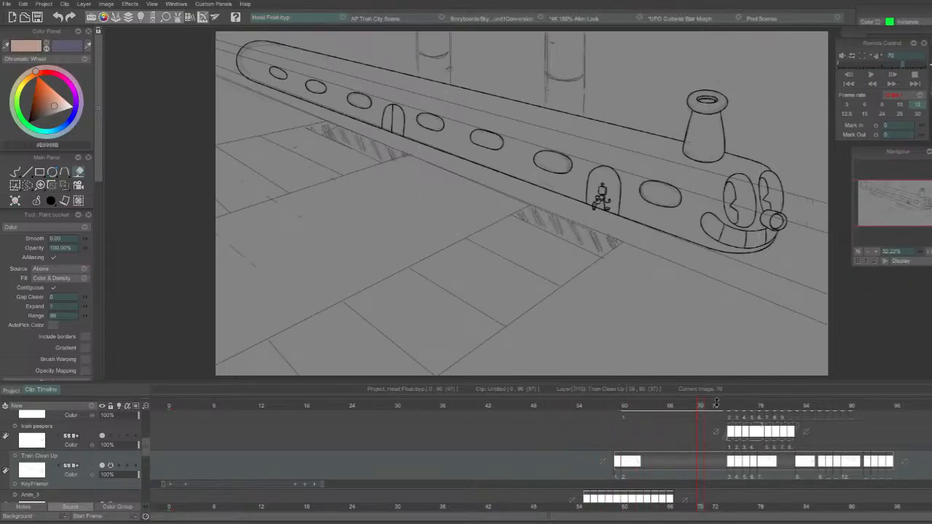
pyautogui.moveTo(737, 408)
pyautogui.mouseDown()
pyautogui.moveTo(770, 408)
pyautogui.moveTo(410, 410)
pyautogui.moveTo(138, 395)
pyautogui.mouseUp()
# Replay the Head Float animation from the start and examine the character in the train doorway around frame 73.
pyautogui.press('space')
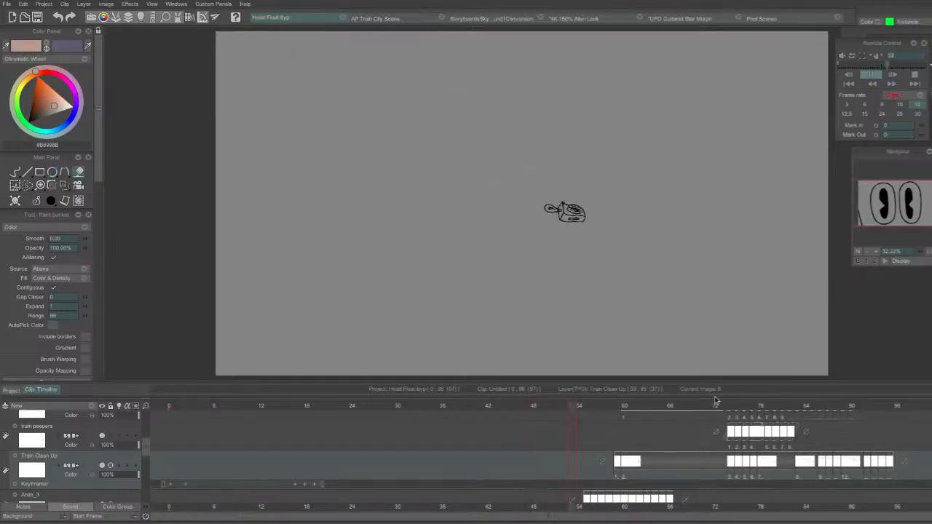
pyautogui.press('space')
pyautogui.moveTo(629, 403); pyautogui.dragTo(633, 402)
pyautogui.moveTo(712, 406); pyautogui.dragTo(218, 426)
pyautogui.press('space')
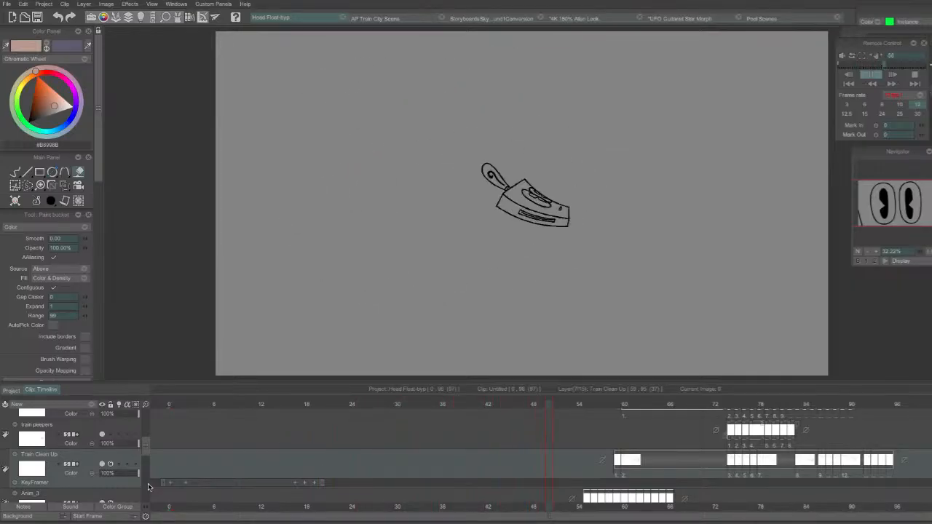
pyautogui.press('space')
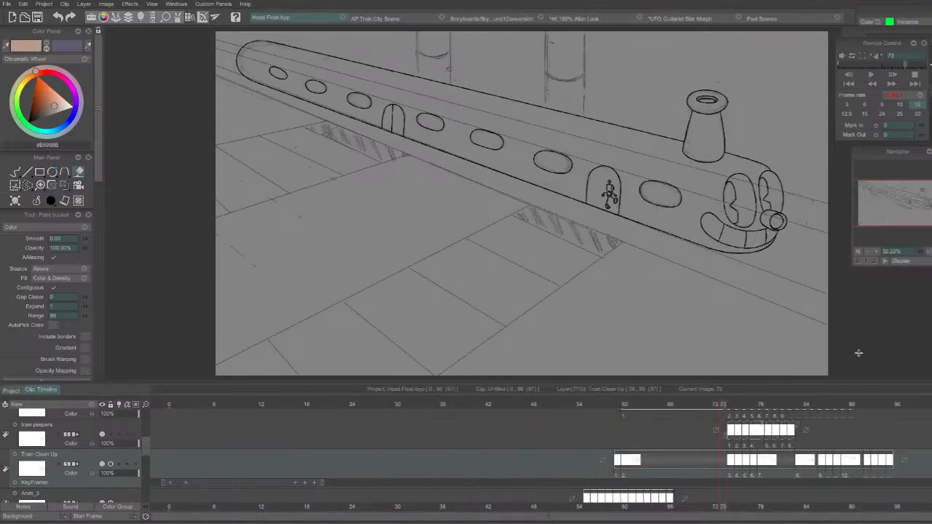
# Play the Head Float animation once more and scrub back to its opening close-up of the eyes.
pyautogui.press('space')
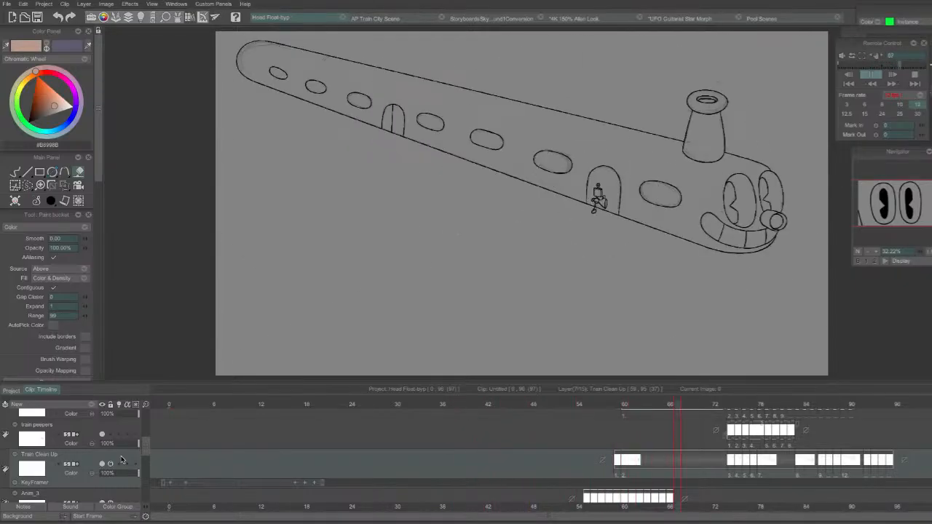
pyautogui.moveTo(809, 413)
pyautogui.mouseDown()
pyautogui.moveTo(271, 437)
pyautogui.moveTo(823, 437)
pyautogui.moveTo(157, 439)
pyautogui.mouseUp()
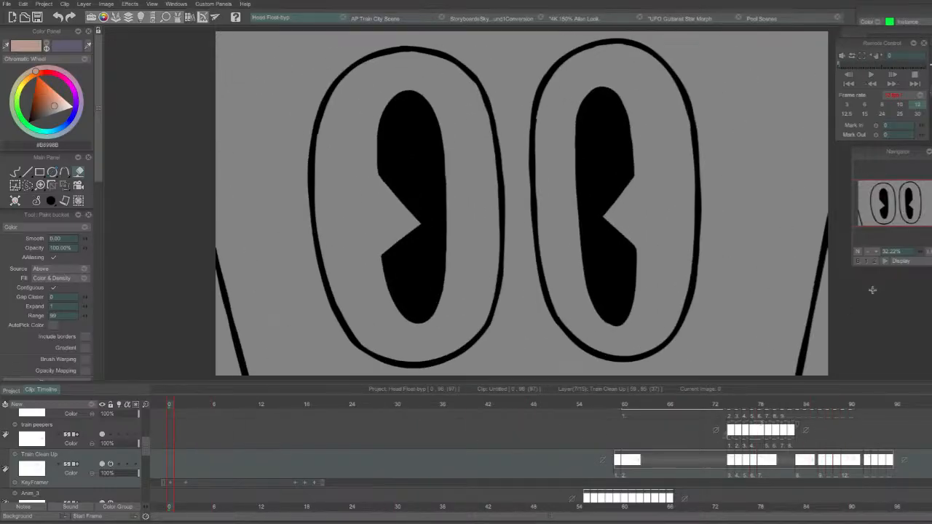
pyautogui.moveTo(178, 405)
pyautogui.mouseDown()
pyautogui.moveTo(656, 422)
pyautogui.moveTo(600, 432)
pyautogui.moveTo(693, 425)
pyautogui.moveTo(575, 441)
pyautogui.mouseUp()
pyautogui.moveTo(482, 456); pyautogui.dragTo(135, 443)
# Open the AP Train City Scene project and play the rough loop of the train riding over the hilly track.
pyautogui.click(404, 18)
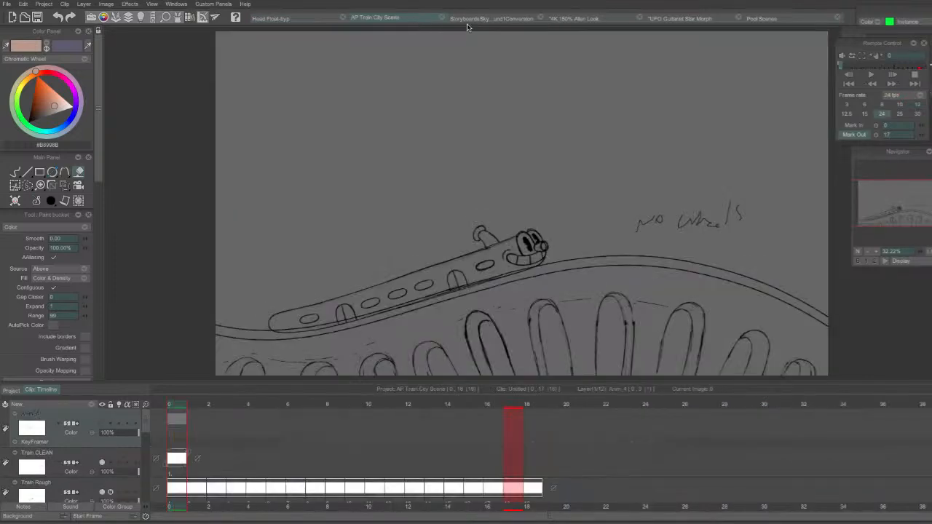
pyautogui.click(470, 18)
pyautogui.click(361, 18)
pyautogui.press('Return')
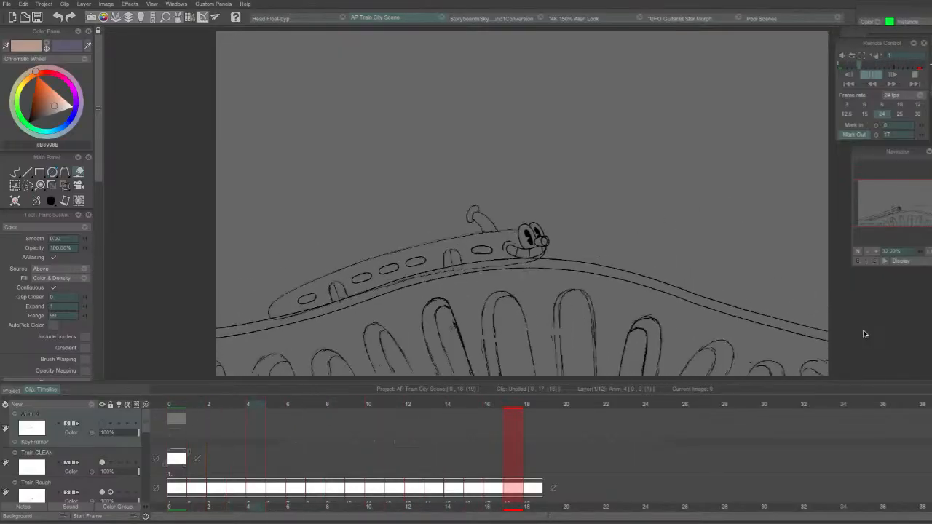
pyautogui.press('Return')
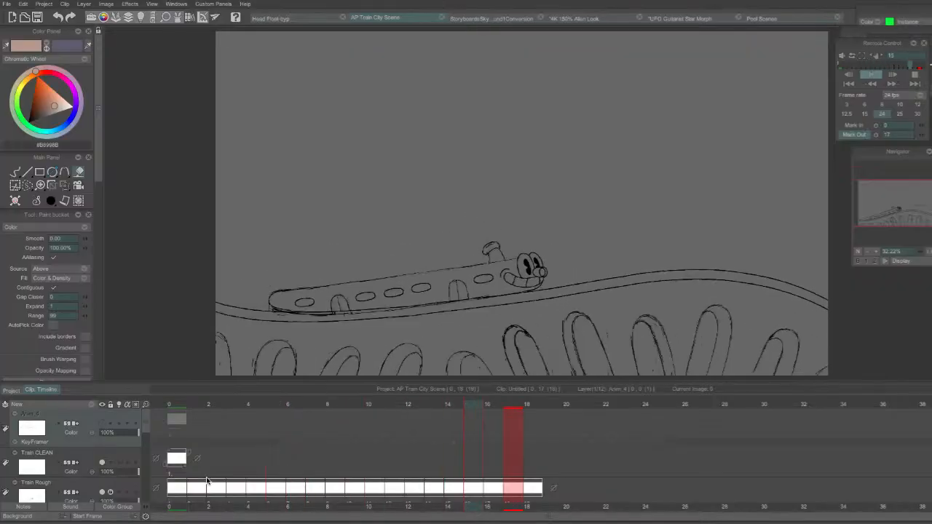
# Look through the open Sky Ground storyboard, 4K 150% Alien Look and UFO Guitarist Star Morph projects and end on Pool Scenes.
pyautogui.click(512, 19)
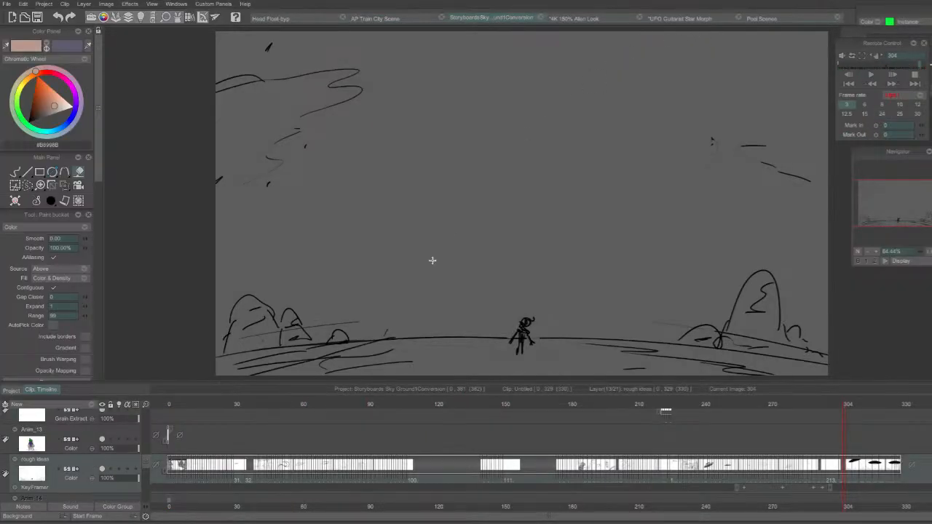
pyautogui.click(598, 21)
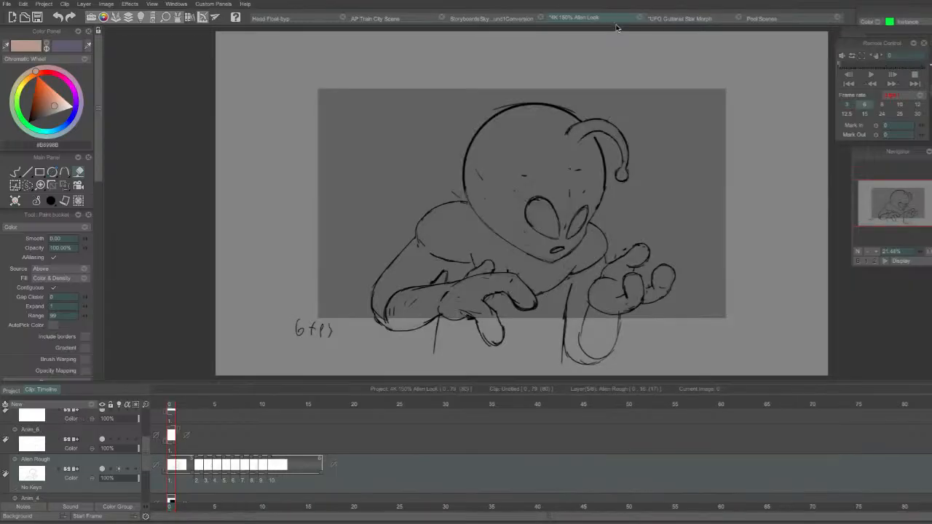
pyautogui.click(675, 23)
pyautogui.click(763, 20)
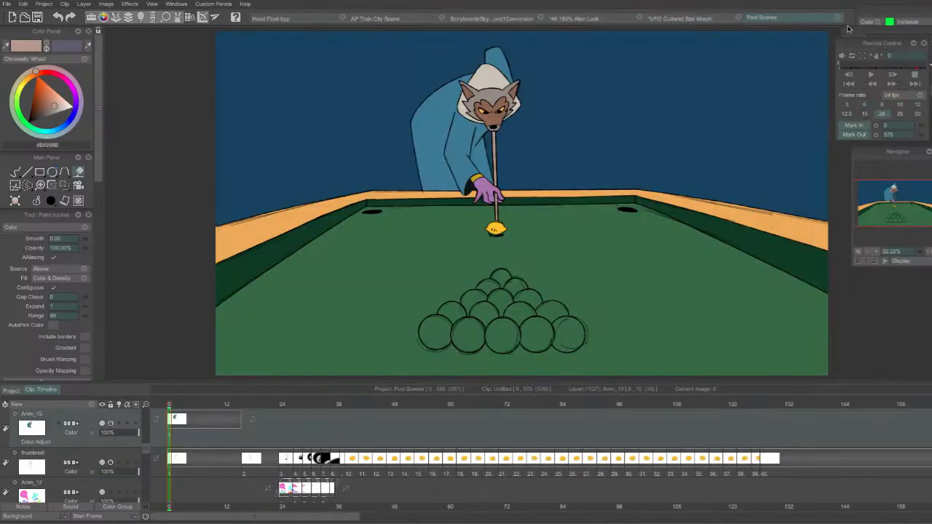
# Shift the Remote Control and Light Table panels aside and enlarge the Pool Scenes timeline.
pyautogui.moveTo(847, 53); pyautogui.dragTo(879, 68)
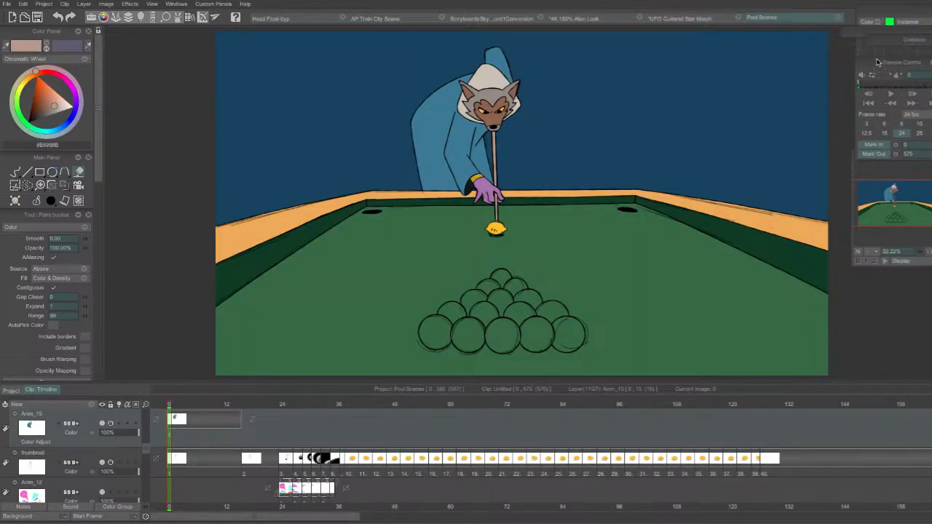
pyautogui.moveTo(889, 8); pyautogui.dragTo(822, 19)
pyautogui.click(910, 20)
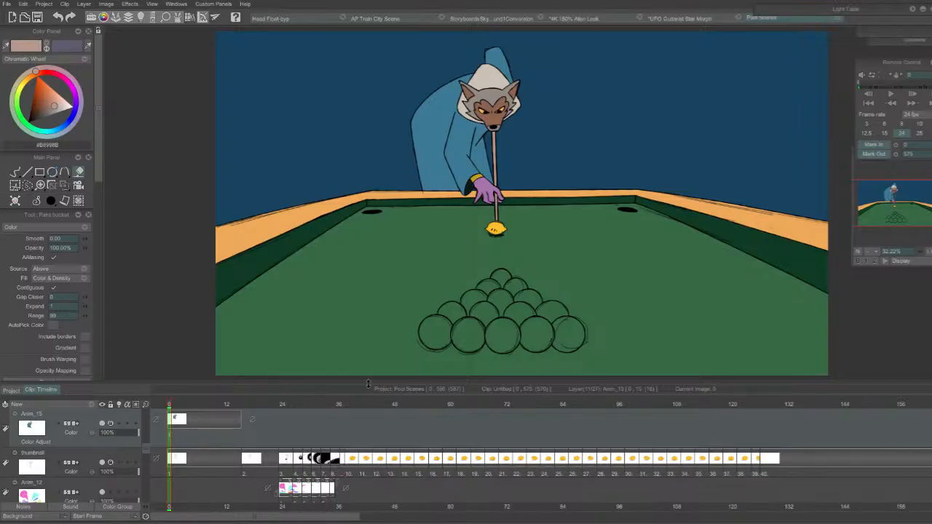
pyautogui.moveTo(380, 383)
pyautogui.mouseDown()
pyautogui.moveTo(382, 397)
pyautogui.moveTo(386, 368)
pyautogui.mouseUp()
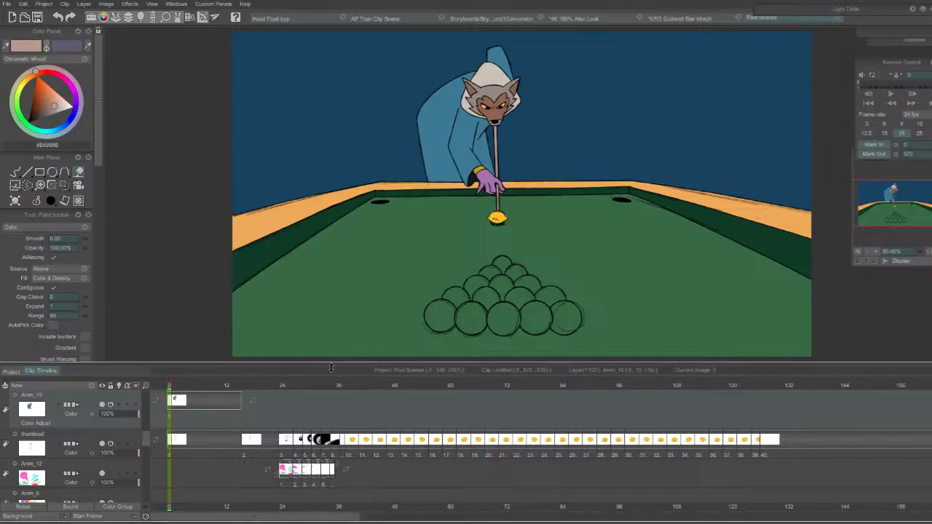
pyautogui.moveTo(879, 62); pyautogui.dragTo(892, 55)
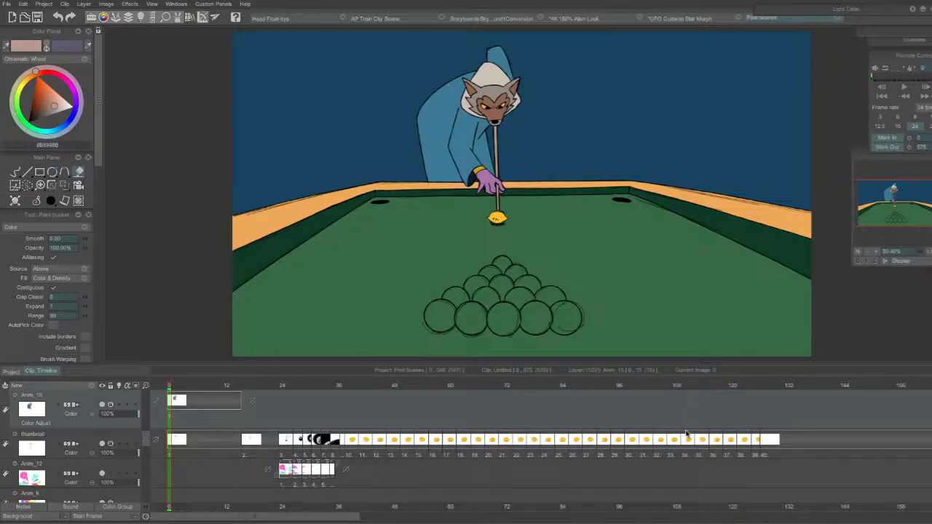
# Play the Pool Scenes animation and return to its opening shot of the wolf at the pool table.
pyautogui.press('Return')
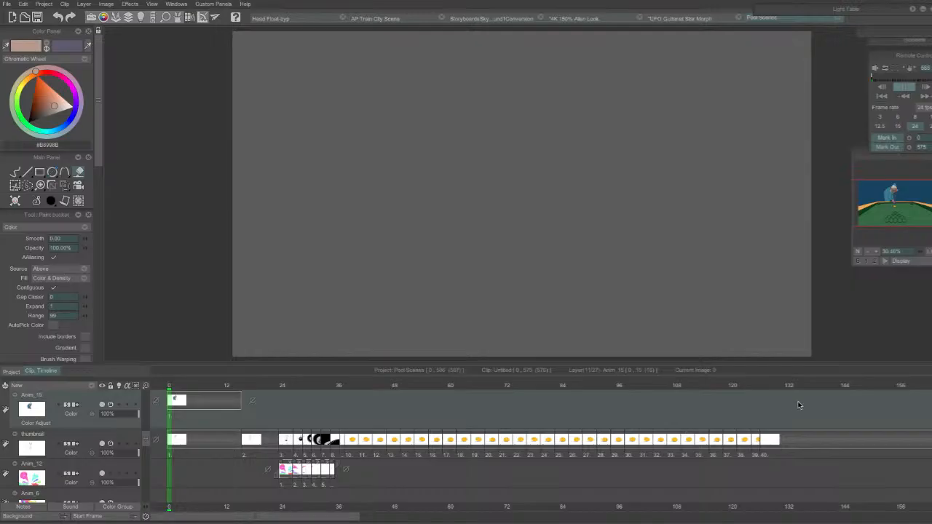
pyautogui.press('Return')
pyautogui.moveTo(294, 386); pyautogui.dragTo(162, 450)
pyautogui.moveTo(158, 386); pyautogui.dragTo(87, 400)
# Mute the Pool Scenes audio tracks and scrub the animation forward to the rough ball drawing at frame 185.
pyautogui.moveTo(144, 436); pyautogui.dragTo(146, 436)
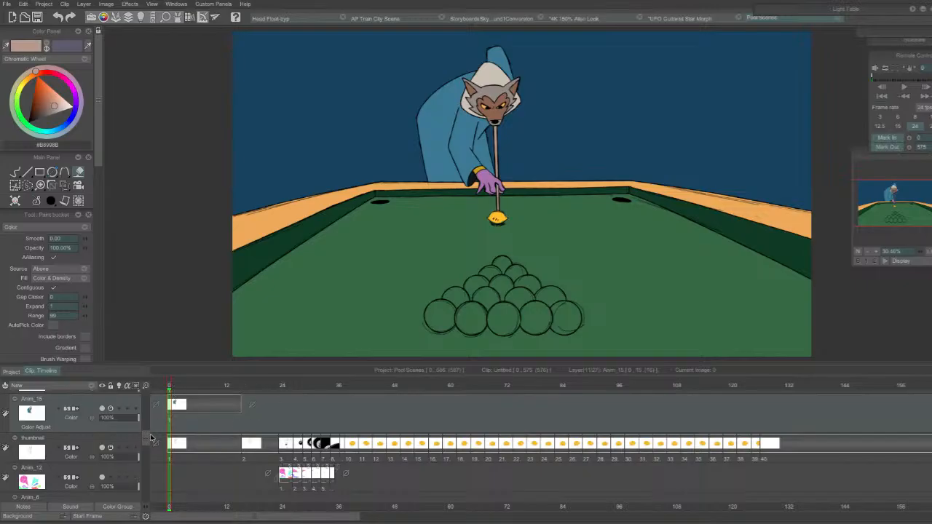
pyautogui.moveTo(193, 380); pyautogui.dragTo(194, 401)
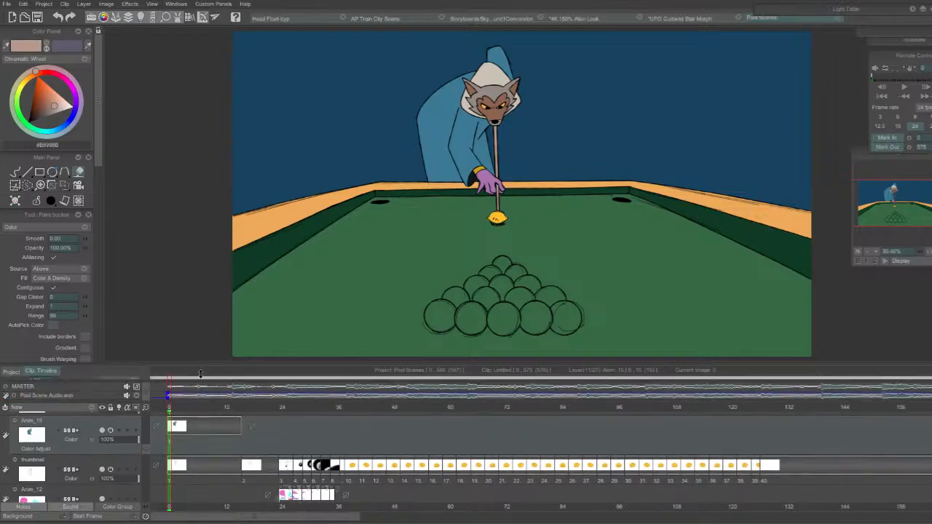
pyautogui.click(128, 384)
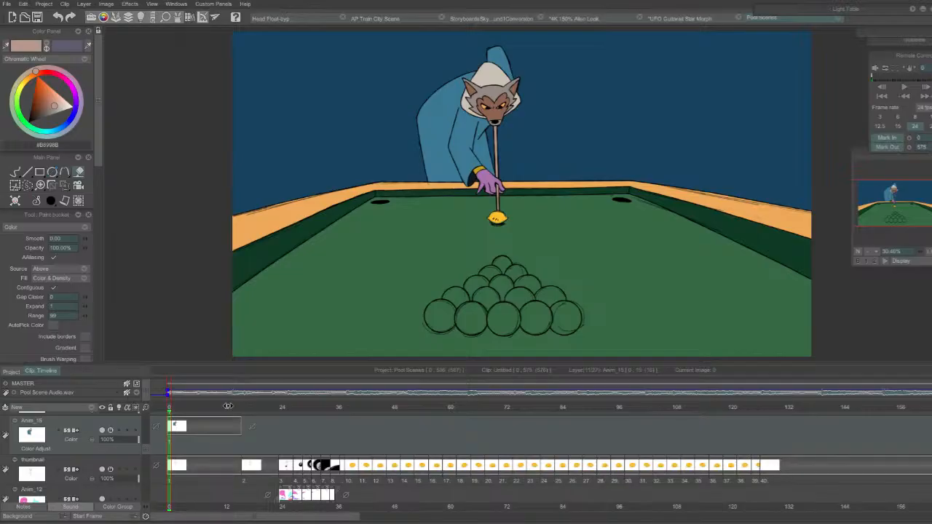
pyautogui.moveTo(228, 404); pyautogui.dragTo(244, 379)
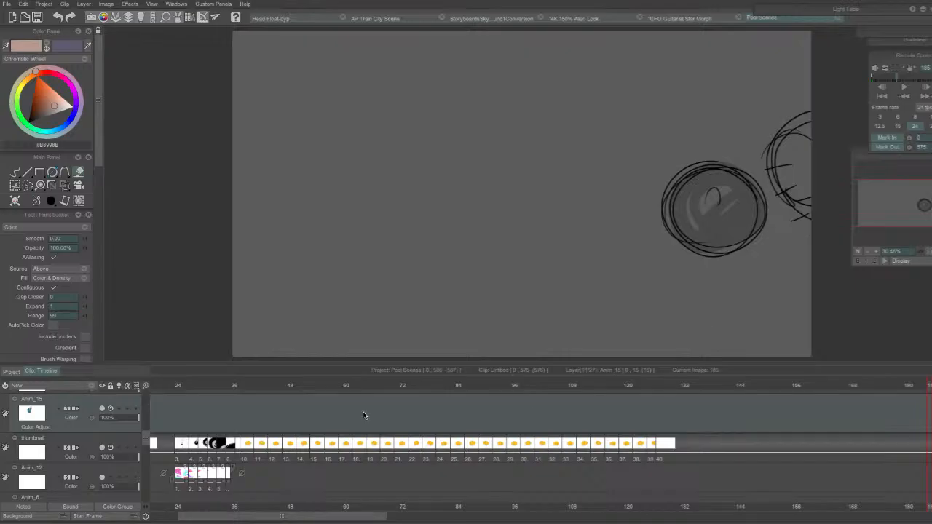
# Bring the drawings around frames 168 to 228 into view and examine the lemon striking the 8-ball at frame 170.
pyautogui.moveTo(387, 518); pyautogui.dragTo(534, 500)
pyautogui.moveTo(147, 442)
pyautogui.mouseDown()
pyautogui.moveTo(155, 387)
pyautogui.moveTo(148, 457)
pyautogui.mouseUp()
pyautogui.moveTo(147, 386); pyautogui.dragTo(157, 404)
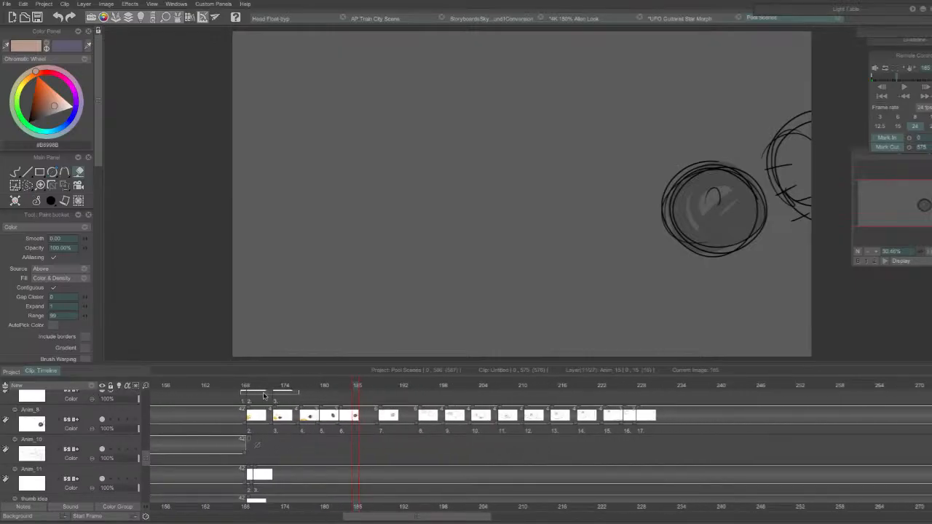
pyautogui.click(256, 386)
pyautogui.moveTo(266, 388); pyautogui.dragTo(256, 408)
pyautogui.moveTo(147, 442)
pyautogui.mouseDown()
pyautogui.moveTo(146, 464)
pyautogui.moveTo(145, 453)
pyautogui.mouseUp()
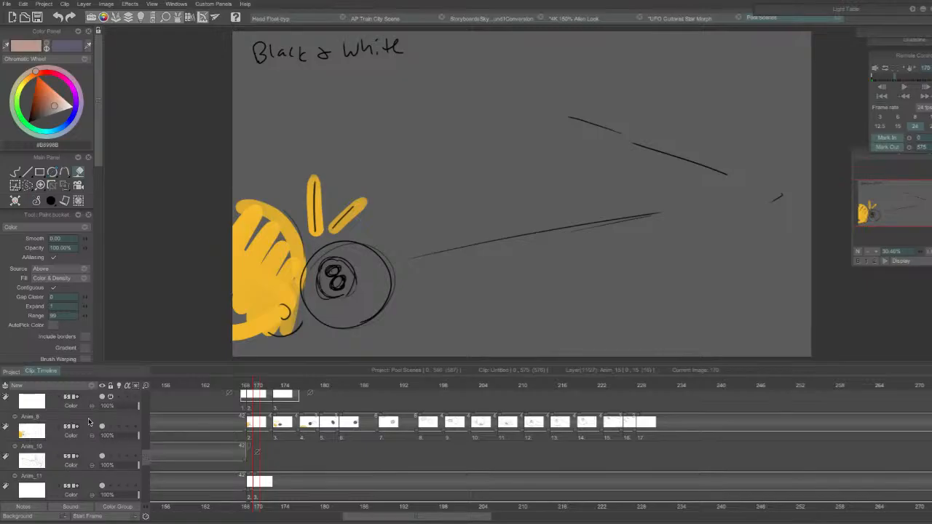
# Select the rough 8-ball layer and scrub through its drawings from frame 172 to the large 8-ball close-up.
pyautogui.click(95, 423)
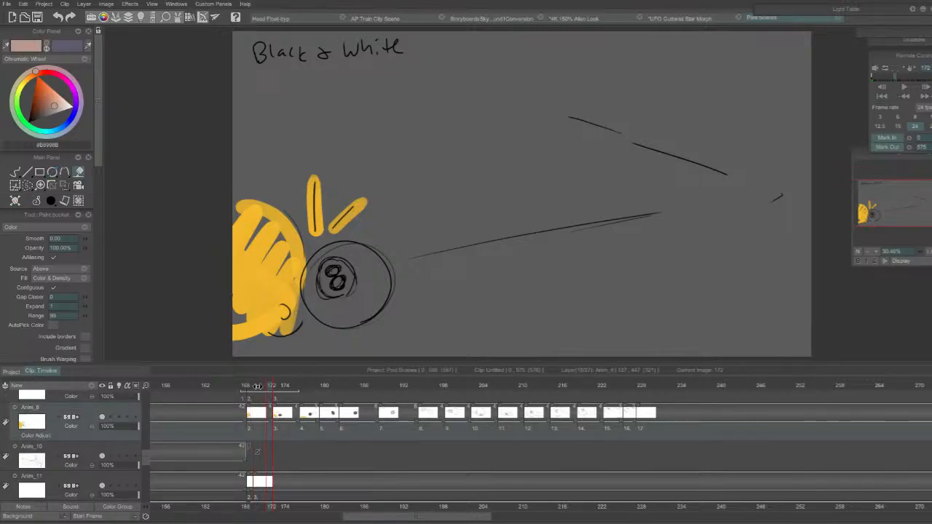
pyautogui.moveTo(269, 391); pyautogui.dragTo(279, 393)
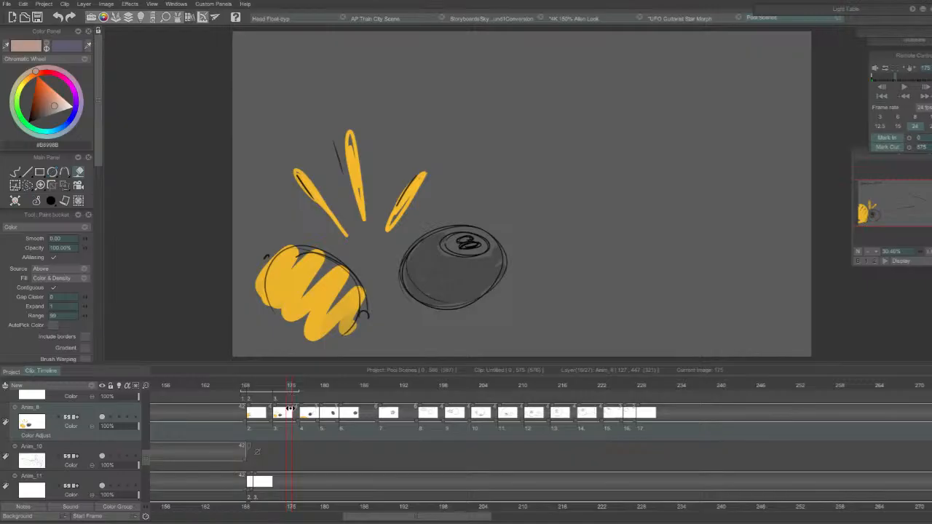
pyautogui.moveTo(304, 414); pyautogui.dragTo(332, 421)
pyautogui.moveTo(636, 386)
pyautogui.mouseDown()
pyautogui.moveTo(357, 415)
pyautogui.moveTo(614, 411)
pyautogui.moveTo(264, 414)
pyautogui.moveTo(614, 410)
pyautogui.moveTo(510, 412)
pyautogui.moveTo(610, 411)
pyautogui.moveTo(518, 413)
pyautogui.moveTo(573, 413)
pyautogui.mouseUp()
# Zoom the timeline out and examine the alien's pool shot around frames 327 to 360, ending on frame 330.
pyautogui.moveTo(475, 520); pyautogui.dragTo(536, 519)
pyautogui.click(146, 386)
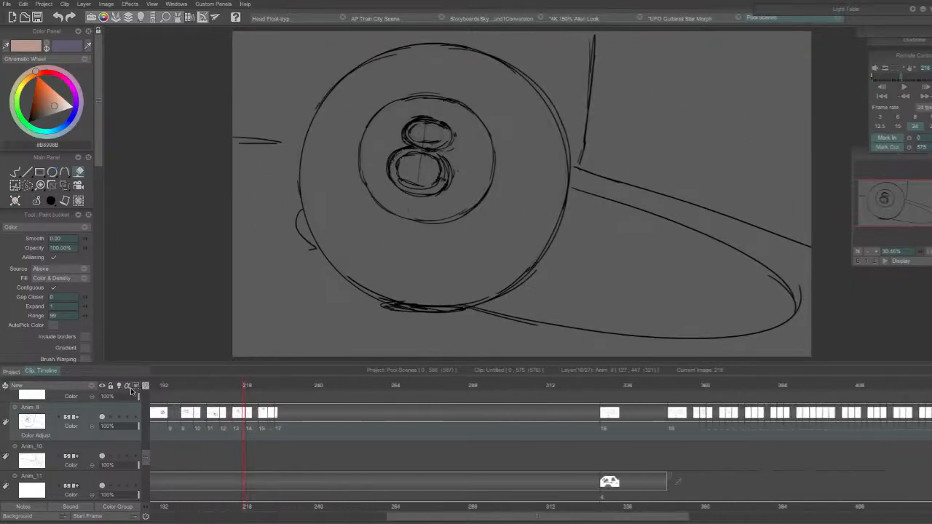
pyautogui.click(571, 387)
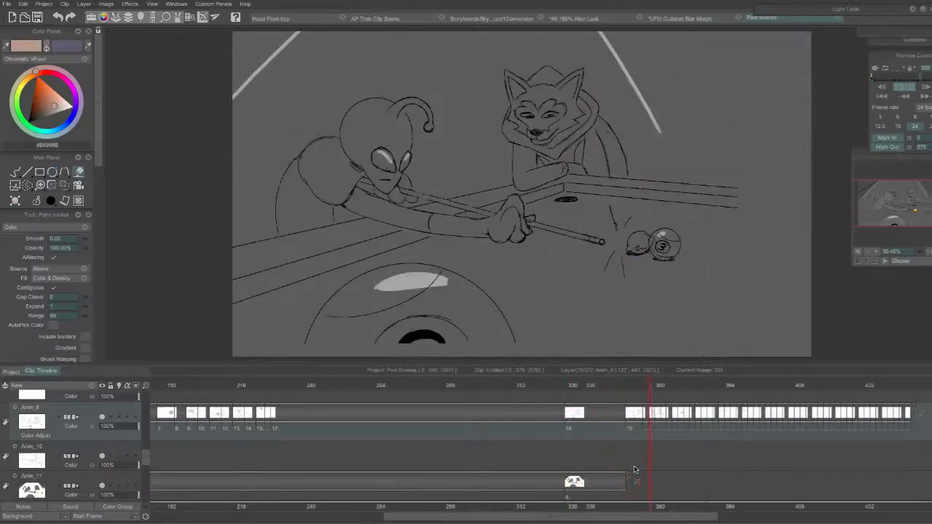
pyautogui.moveTo(644, 386)
pyautogui.mouseDown()
pyautogui.moveTo(850, 399)
pyautogui.moveTo(635, 406)
pyautogui.mouseUp()
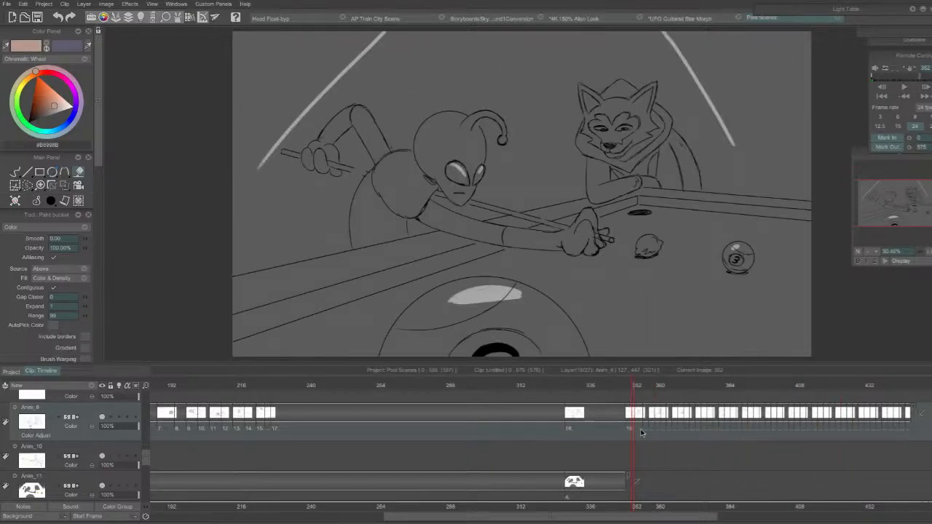
pyautogui.moveTo(893, 426); pyautogui.dragTo(539, 439)
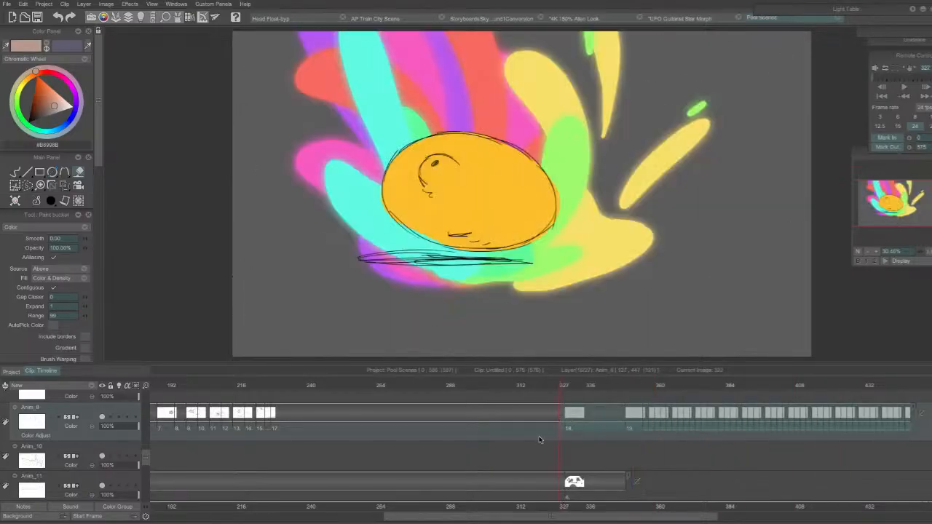
pyautogui.click(571, 385)
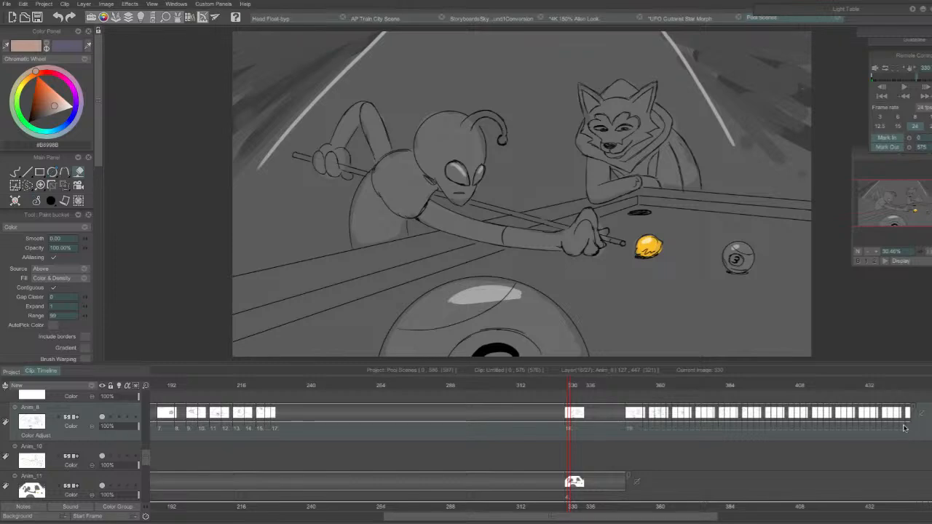
# Play on from the alien's shot and scrub back through the rough drawings that follow it.
pyautogui.moveTo(910, 429); pyautogui.dragTo(554, 429)
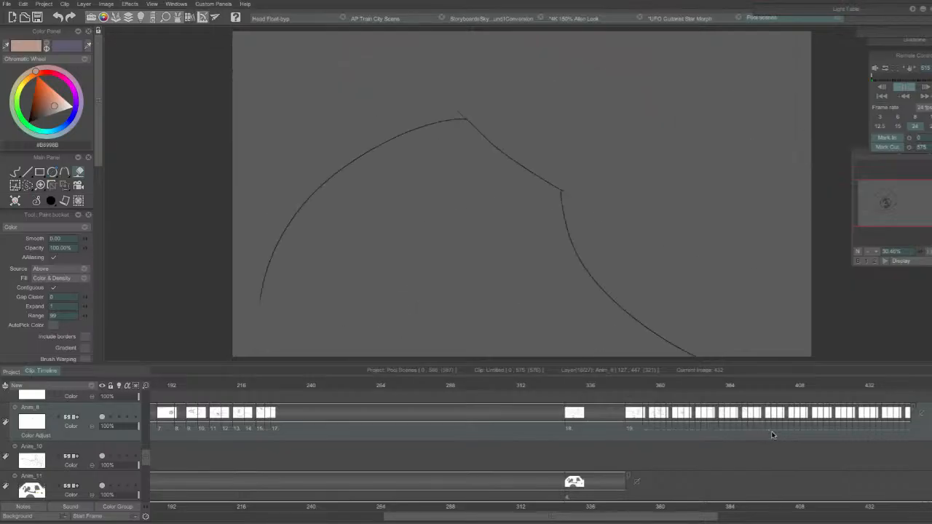
pyautogui.click(893, 389)
pyautogui.moveTo(898, 389)
pyautogui.mouseDown()
pyautogui.moveTo(853, 388)
pyautogui.moveTo(930, 385)
pyautogui.moveTo(843, 385)
pyautogui.moveTo(869, 386)
pyautogui.moveTo(861, 386)
pyautogui.mouseUp()
pyautogui.moveTo(802, 385); pyautogui.dragTo(437, 413)
pyautogui.click(332, 388)
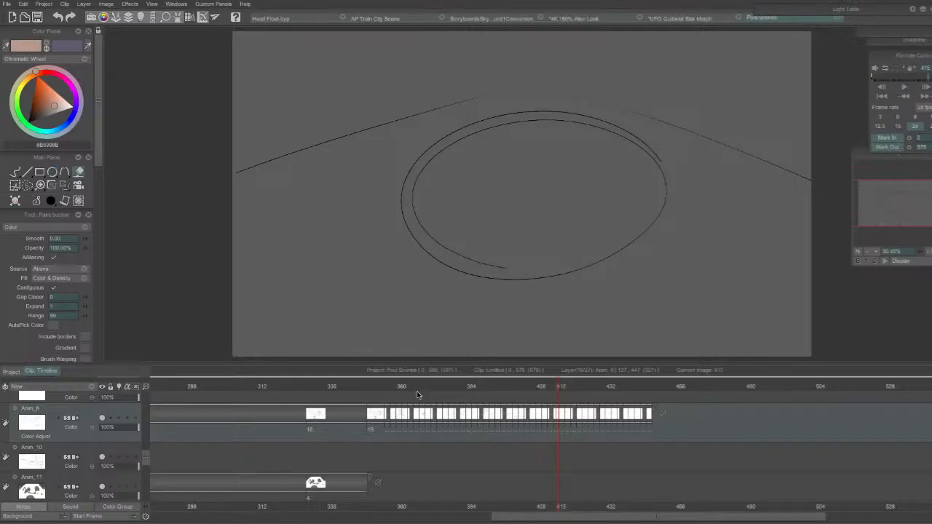
# Fit the whole Pool Scenes clip in the timeline and scrub back over the final rough drawings to frame 374.
pyautogui.moveTo(423, 388); pyautogui.dragTo(162, 349)
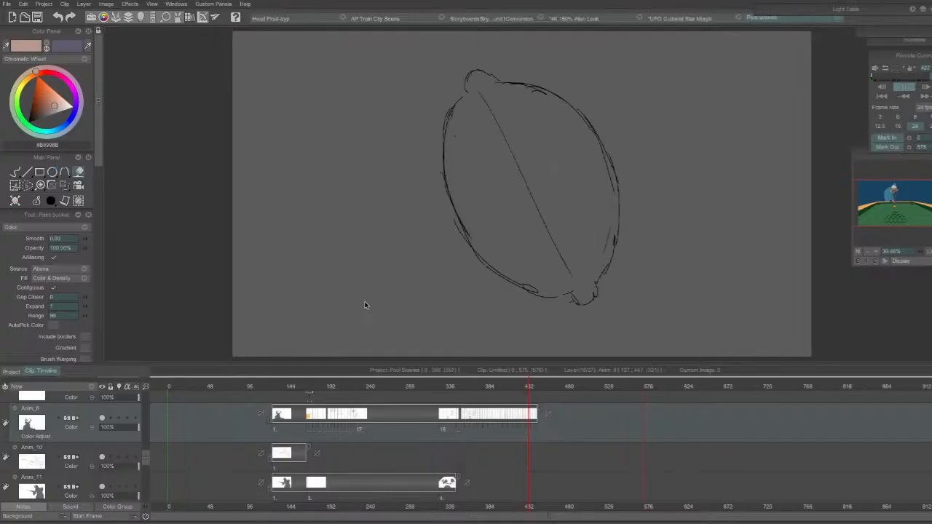
pyautogui.moveTo(571, 393)
pyautogui.mouseDown()
pyautogui.moveTo(485, 406)
pyautogui.moveTo(604, 403)
pyautogui.moveTo(438, 402)
pyautogui.moveTo(530, 403)
pyautogui.mouseUp()
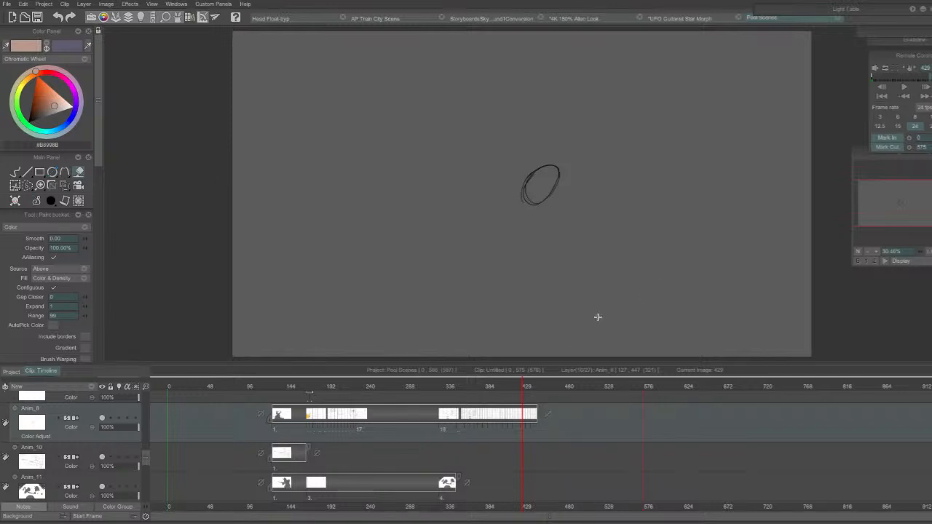
pyautogui.moveTo(543, 393)
pyautogui.mouseDown()
pyautogui.moveTo(316, 387)
pyautogui.moveTo(540, 393)
pyautogui.moveTo(482, 370)
pyautogui.mouseUp()
# Move the Light Table panel clear of the project list, open UFO Guitarist Star Morph and play its rough animation.
pyautogui.moveTo(845, 8); pyautogui.dragTo(874, 42)
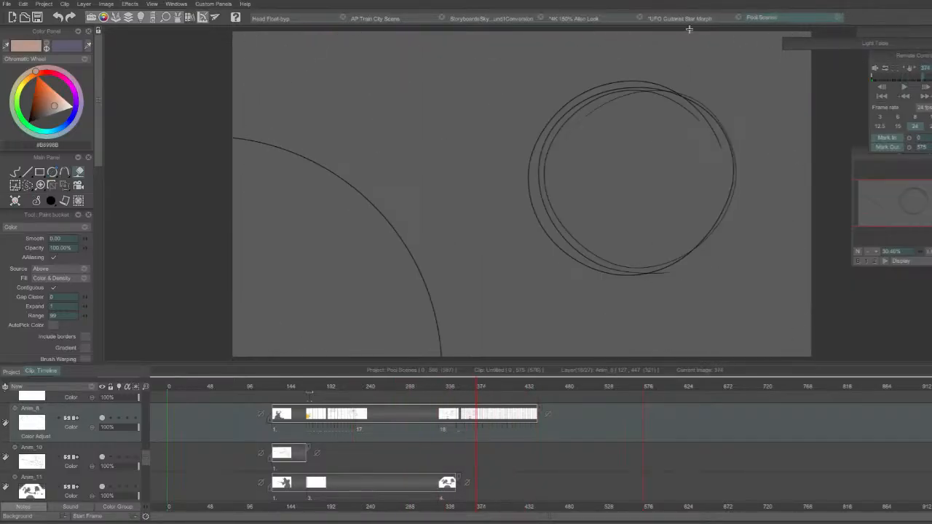
pyautogui.click(685, 17)
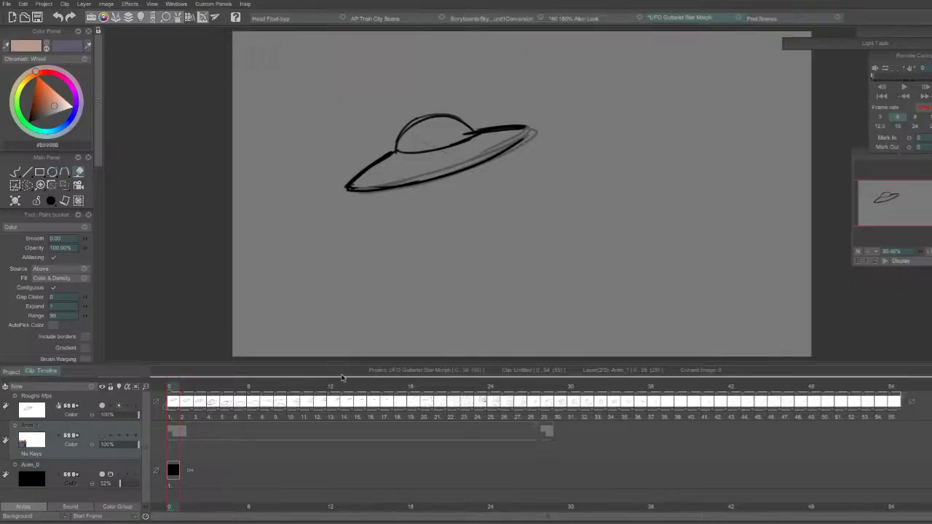
pyautogui.press('space')
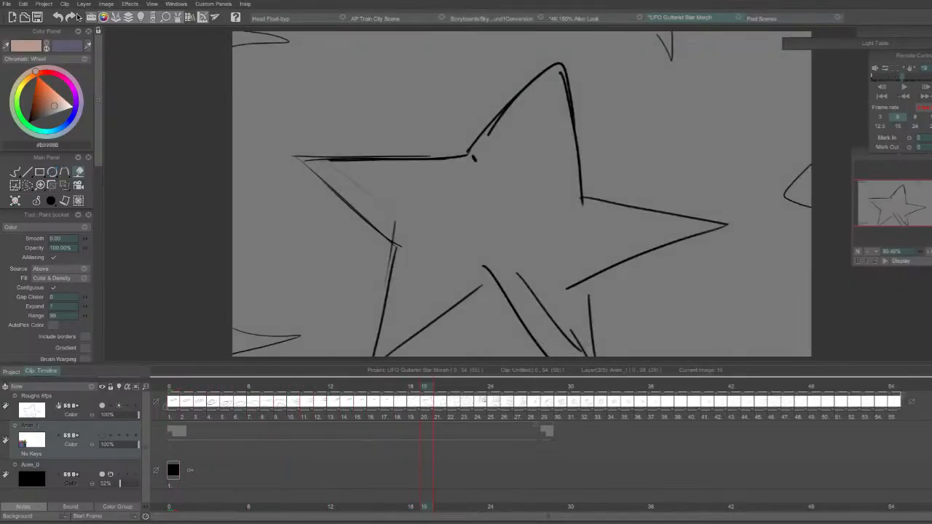
# Move the TVPaint window down on the desktop and bring the anime band style image forward beside it.
pyautogui.moveTo(36, 3)
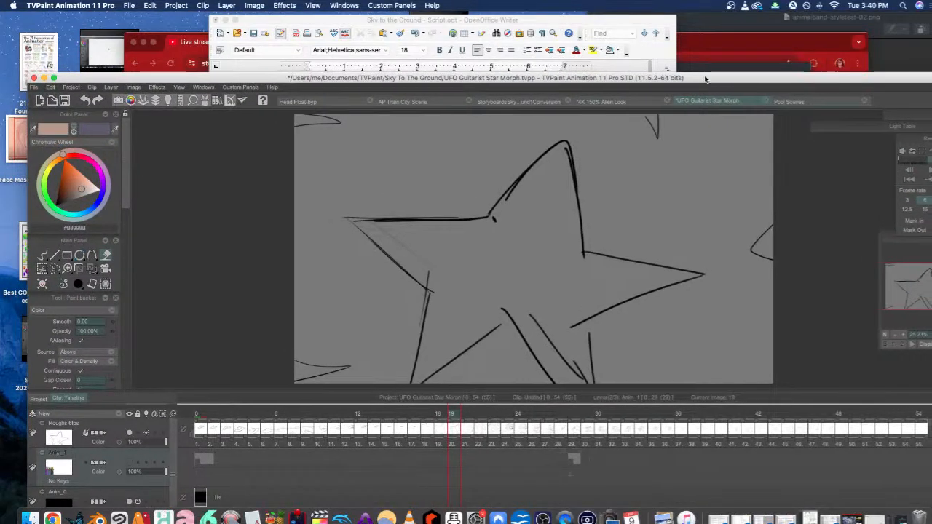
pyautogui.press('super+Tab')
pyautogui.moveTo(747, 65); pyautogui.dragTo(728, 76)
pyautogui.click(809, 21)
pyautogui.moveTo(812, 20); pyautogui.dragTo(691, 39)
# Switch to Finder, enlarge its window and open autobgs-01-fix.png from the Backgrounds AutoPilot folder in Preview.
pyautogui.click(29, 518)
pyautogui.moveTo(854, 427); pyautogui.dragTo(924, 492)
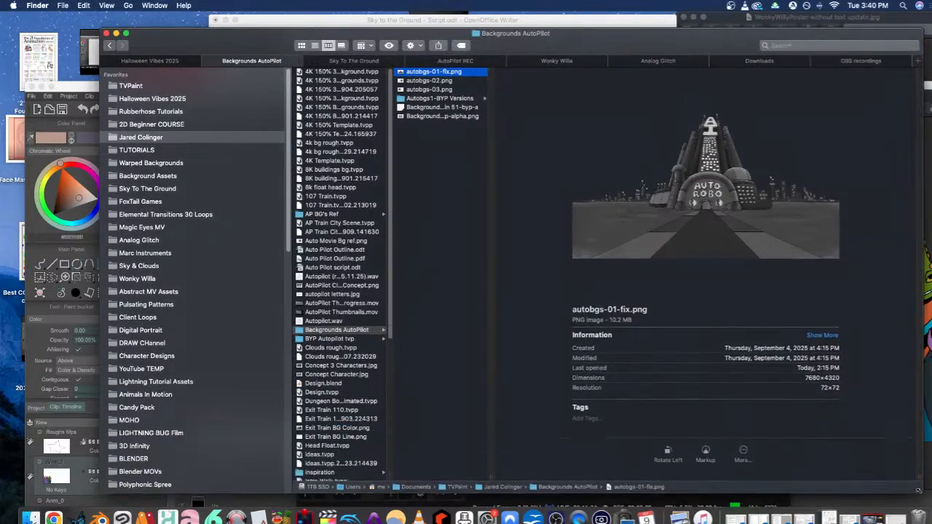
pyautogui.doubleClick(460, 76)
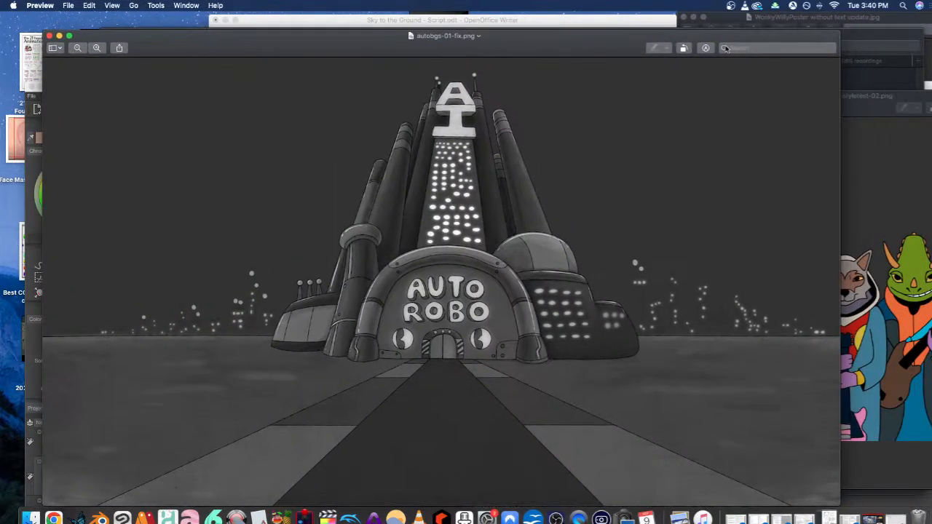
# Zoom in on the Auto Robo building background and examine it from the entrance up to the AI tower sign.
pyautogui.click(92, 48)
pyautogui.moveTo(837, 257); pyautogui.dragTo(846, 181)
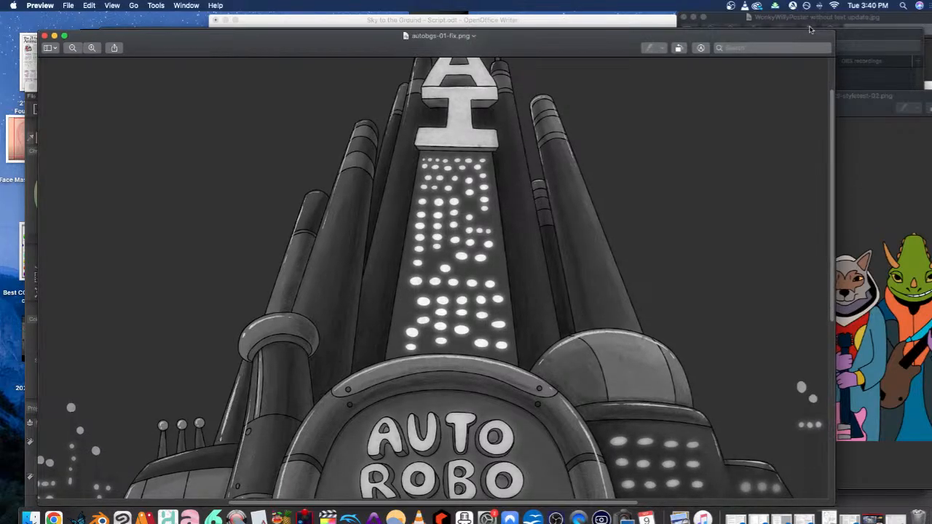
pyautogui.moveTo(811, 29); pyautogui.dragTo(819, 7)
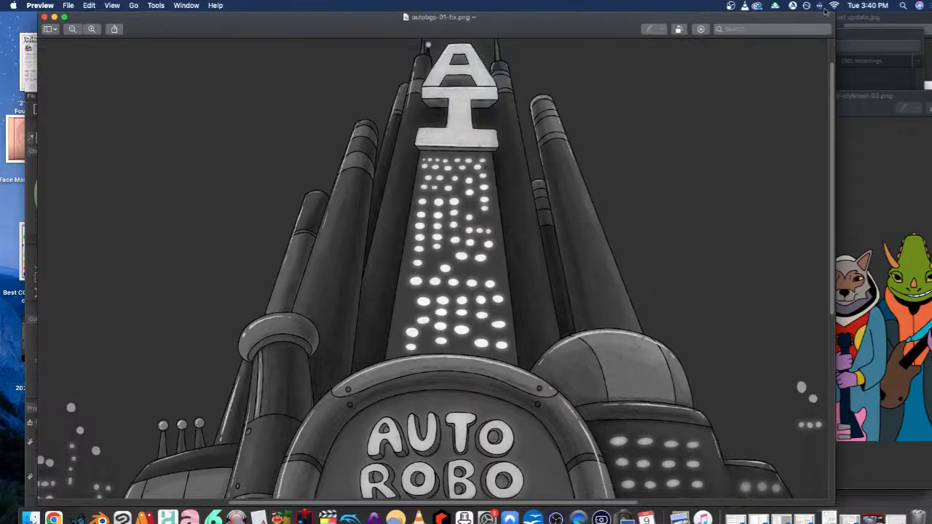
pyautogui.moveTo(829, 139); pyautogui.dragTo(835, 252)
pyautogui.scroll(2, 708, 270)
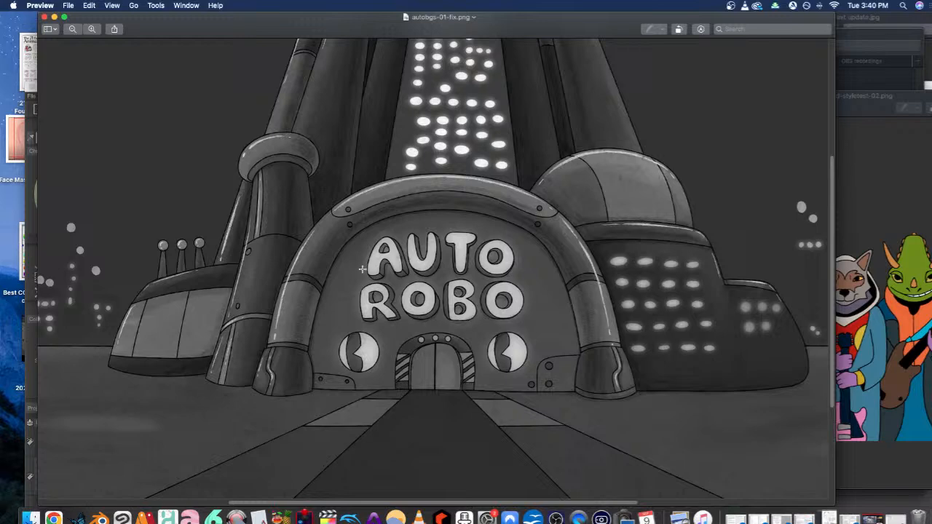
pyautogui.moveTo(542, 503); pyautogui.dragTo(533, 484)
pyautogui.moveTo(830, 206); pyautogui.dragTo(831, 45)
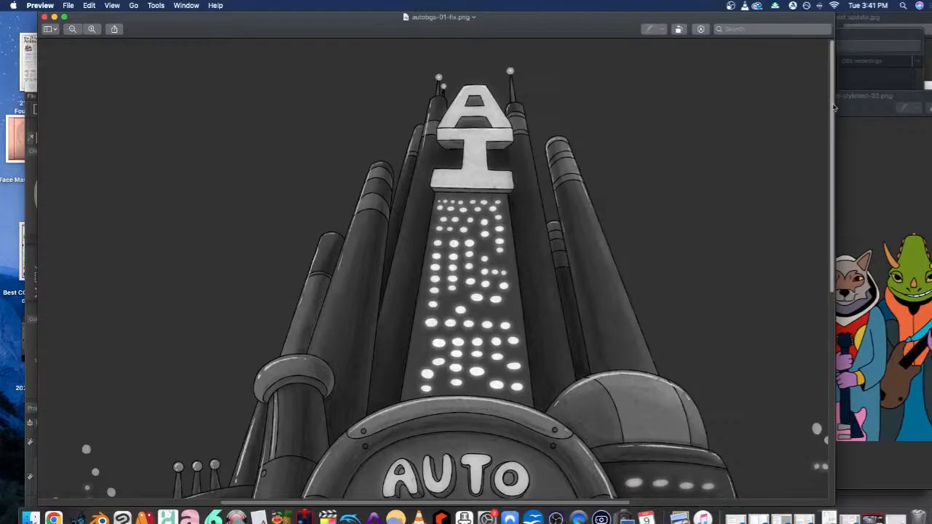
# Close the Auto Robo background image and open autobgs-02.png from the Backgrounds AutoPilot folder in Finder.
pyautogui.moveTo(834, 104); pyautogui.dragTo(831, 312)
pyautogui.click(45, 16)
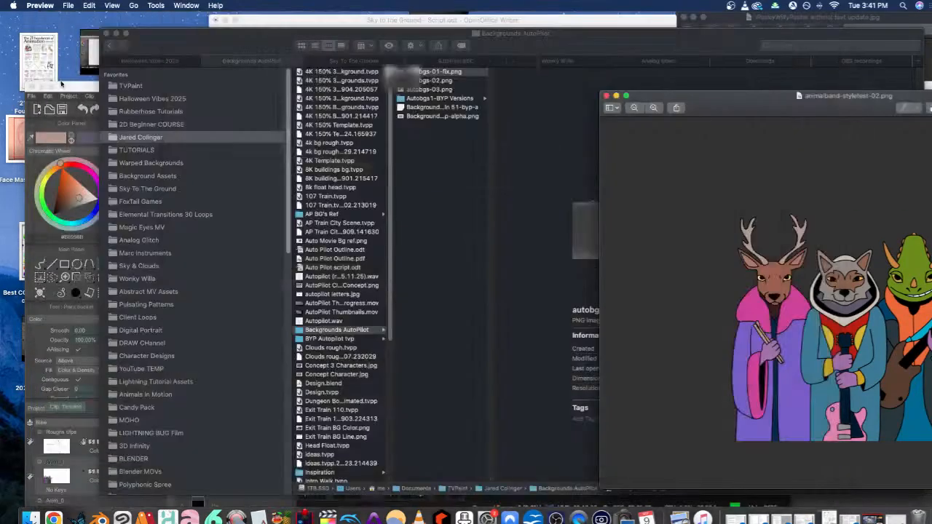
pyautogui.click(437, 72)
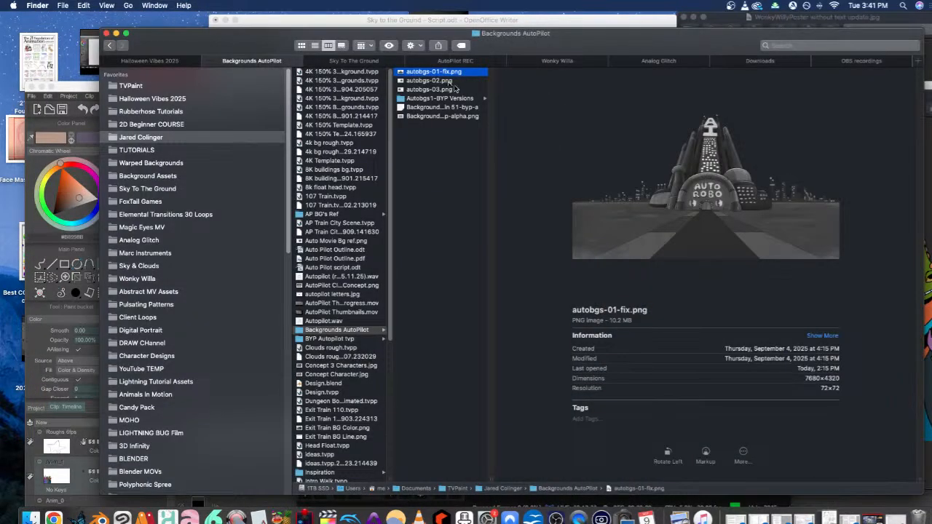
pyautogui.doubleClick(429, 81)
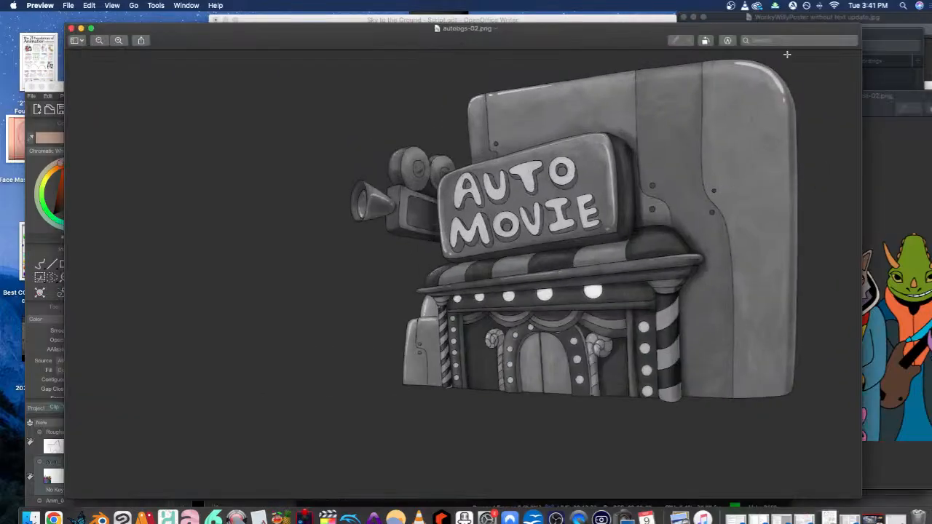
# Reposition the autobgs-02.png window and zoom in to examine the Auto Movie building from its projector to its outer wall.
pyautogui.moveTo(788, 28); pyautogui.dragTo(700, 34)
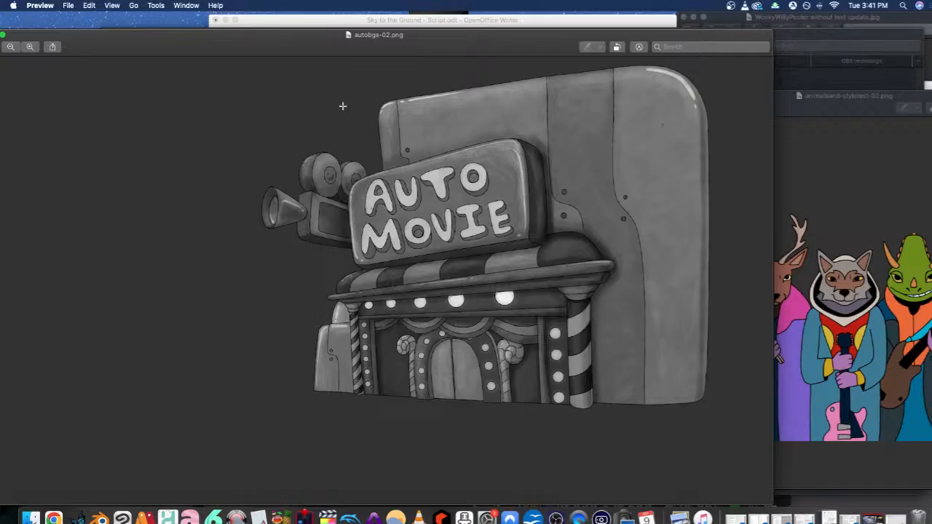
pyautogui.moveTo(452, 40); pyautogui.dragTo(461, 11)
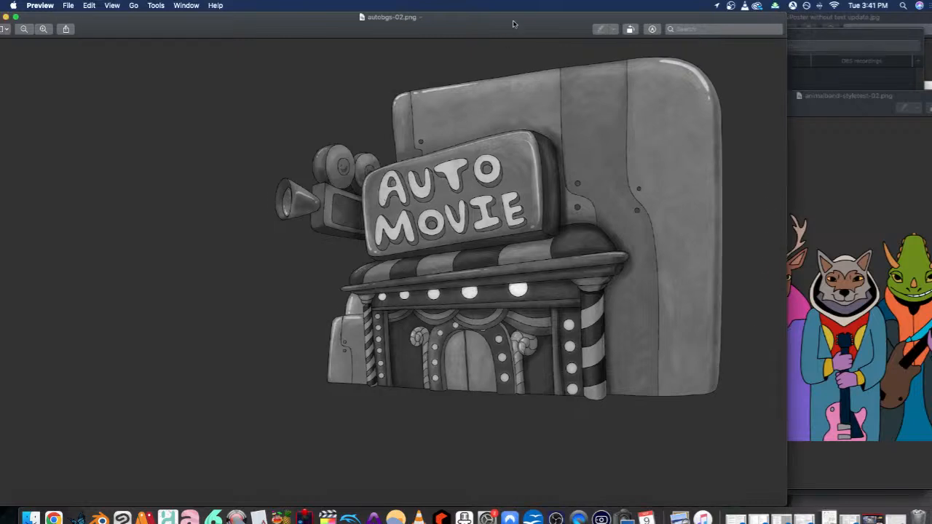
pyautogui.moveTo(551, 18); pyautogui.dragTo(576, 18)
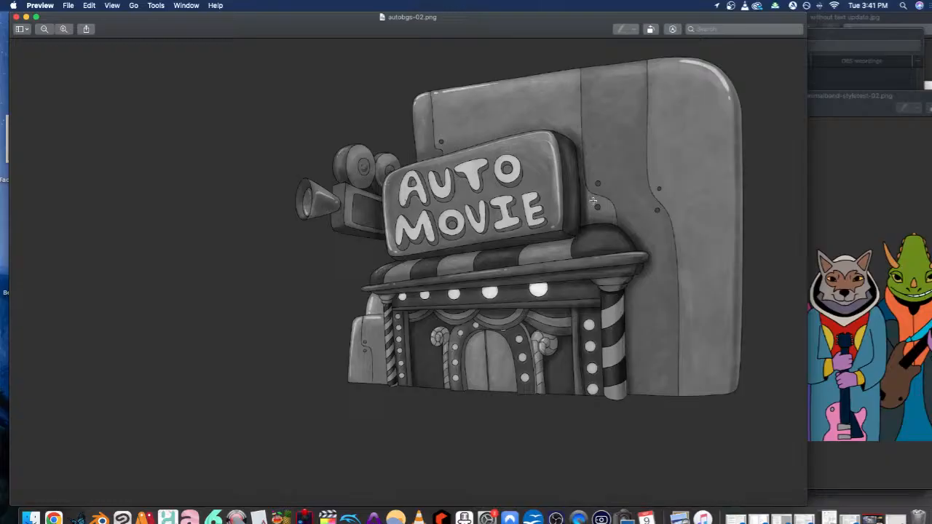
pyautogui.click(62, 29)
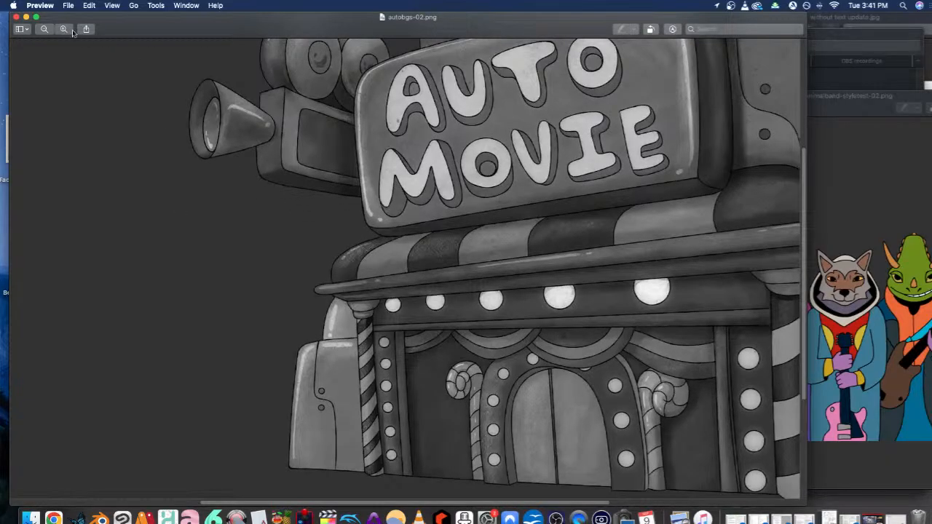
pyautogui.click(47, 29)
pyautogui.click(64, 29)
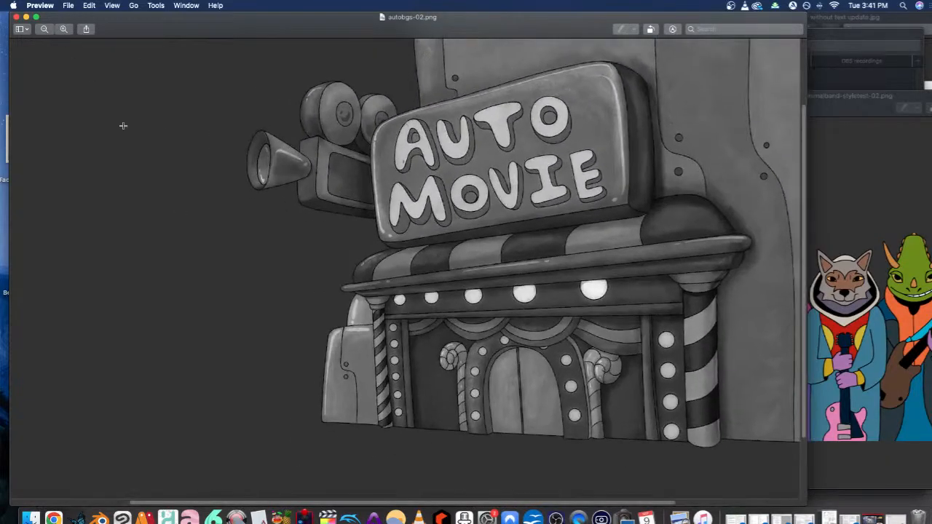
pyautogui.moveTo(481, 504); pyautogui.dragTo(586, 504)
pyautogui.hscroll(-5, 592, 472)
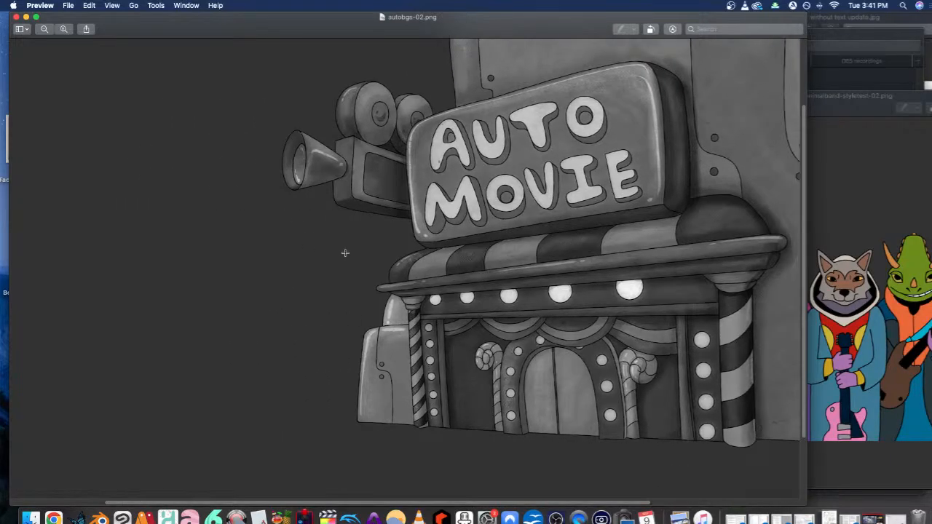
pyautogui.moveTo(446, 502); pyautogui.dragTo(544, 476)
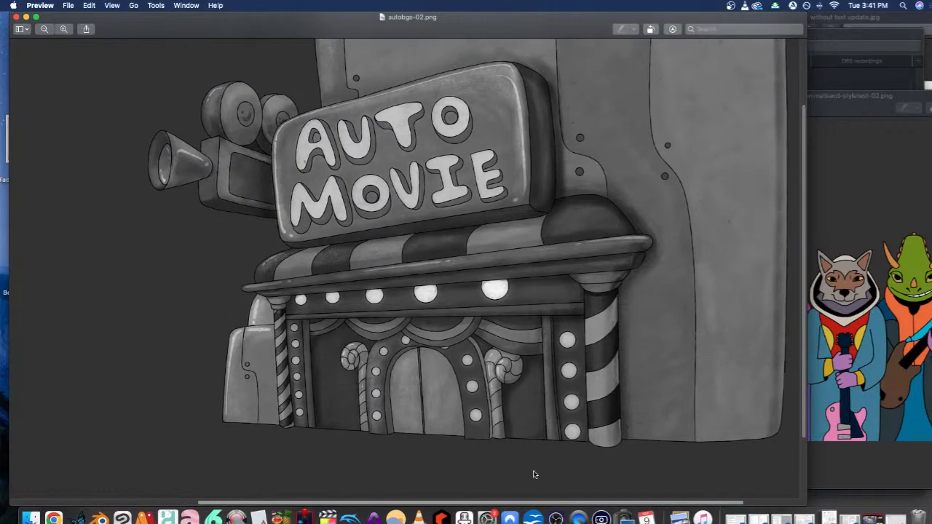
# Close the Auto Movie background image and open autobgs-03.png from the same folder.
pyautogui.click(18, 16)
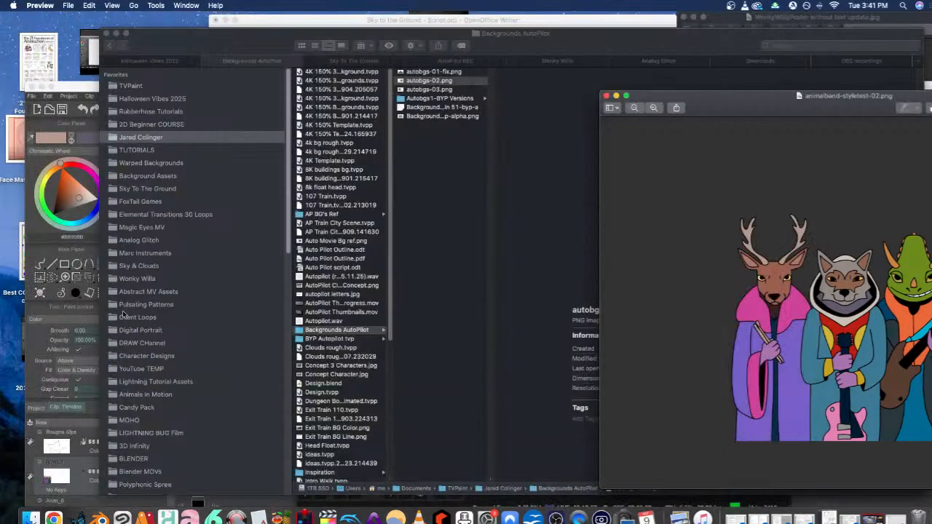
pyautogui.click(457, 89)
pyautogui.doubleClick(455, 90)
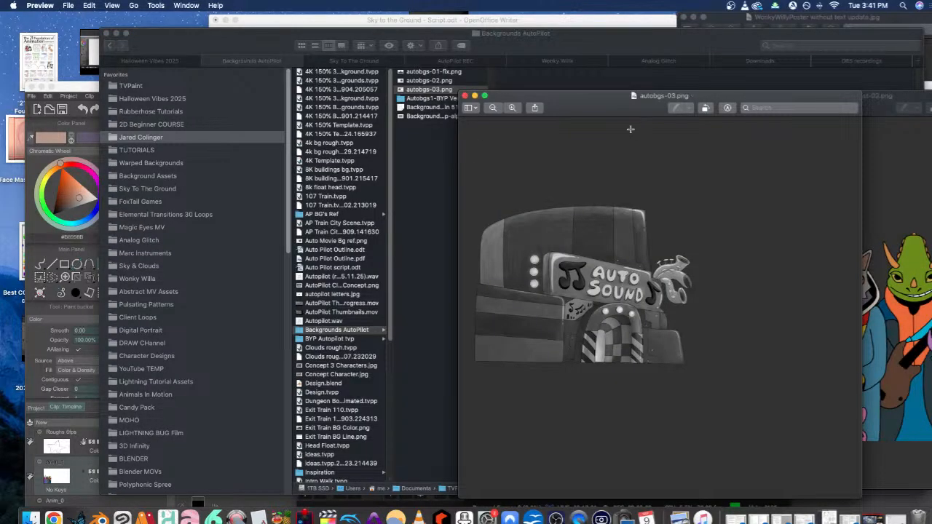
# Move and widen the autobgs-03.png window and zoom in until the whole Auto Sound building fills it.
pyautogui.moveTo(594, 97); pyautogui.dragTo(413, 63)
pyautogui.click(332, 74)
pyautogui.click(332, 75)
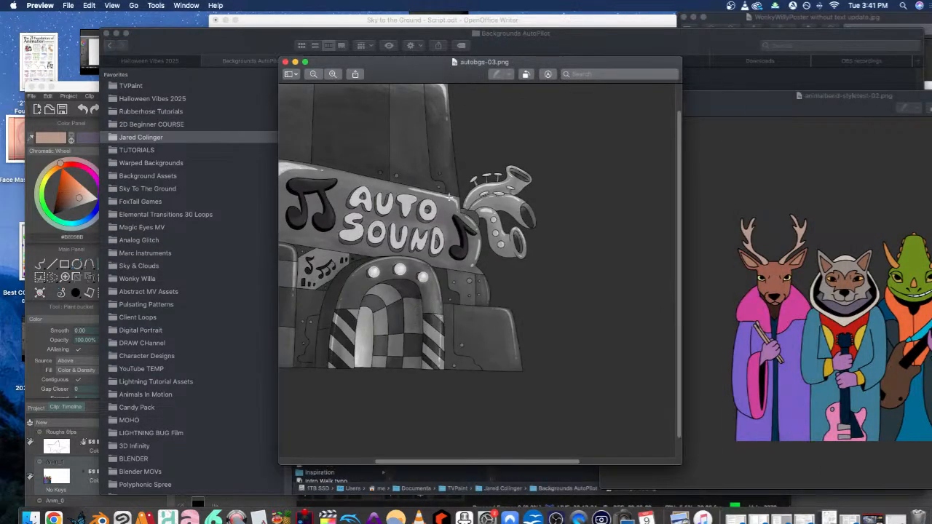
pyautogui.moveTo(278, 337); pyautogui.dragTo(59, 343)
pyautogui.moveTo(486, 75); pyautogui.dragTo(574, 53)
pyautogui.moveTo(435, 443); pyautogui.dragTo(332, 441)
pyautogui.moveTo(772, 182); pyautogui.dragTo(771, 156)
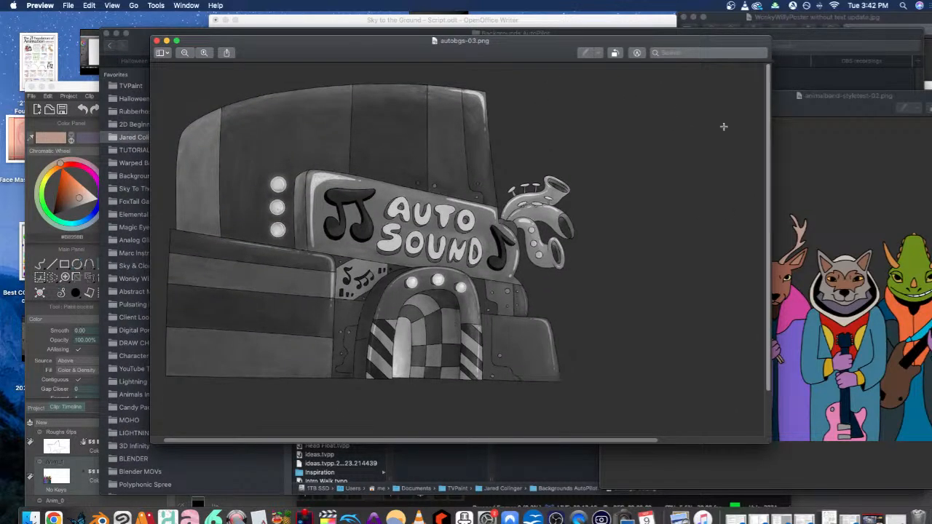
# Zoom in further, enlarge the window and examine the Auto Sound sign, doorway and saxophones.
pyautogui.click(204, 53)
pyautogui.moveTo(765, 36); pyautogui.dragTo(761, 13)
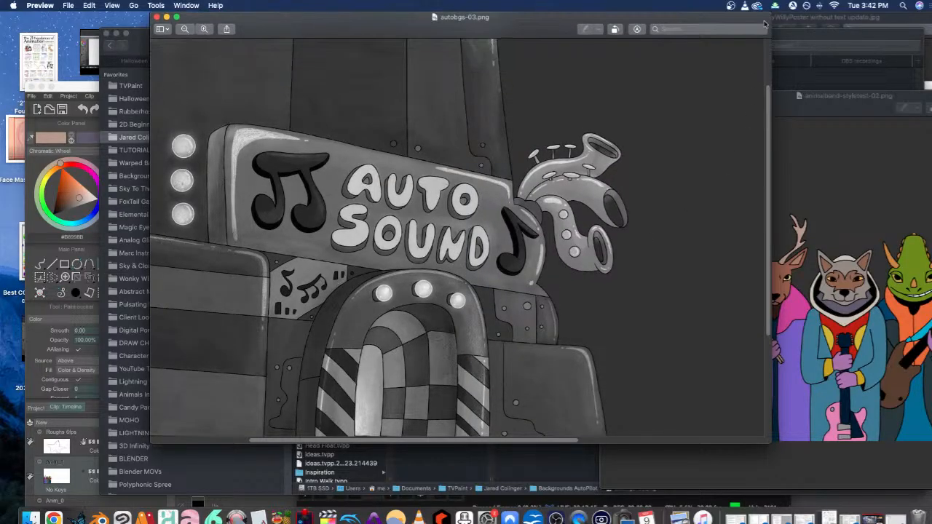
pyautogui.moveTo(765, 196)
pyautogui.mouseDown()
pyautogui.moveTo(768, 281)
pyautogui.moveTo(769, 210)
pyautogui.mouseUp()
pyautogui.moveTo(771, 443); pyautogui.dragTo(818, 470)
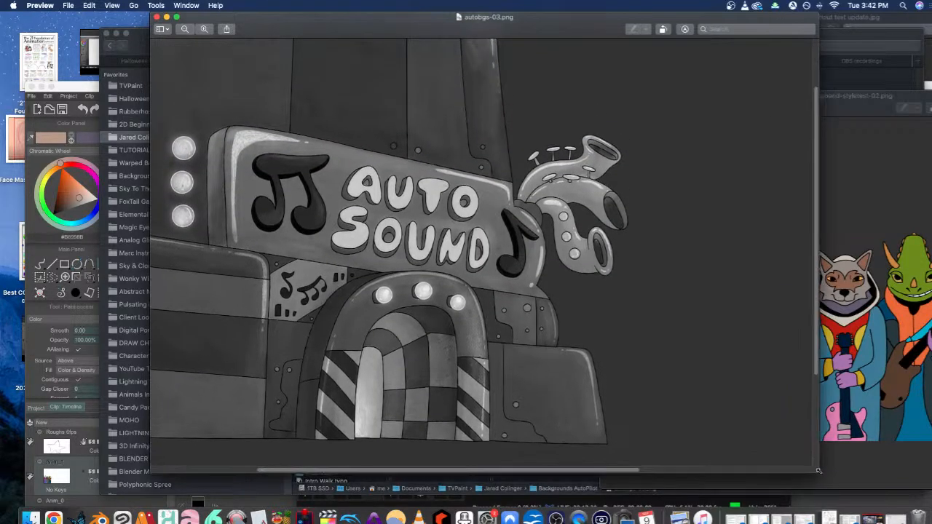
pyautogui.moveTo(554, 467); pyautogui.dragTo(468, 467)
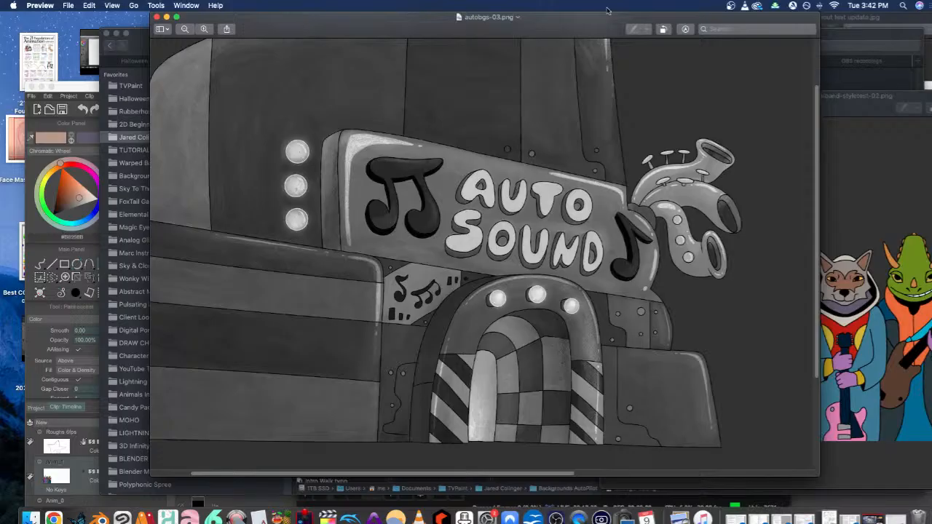
pyautogui.scroll(-2, 816, 98)
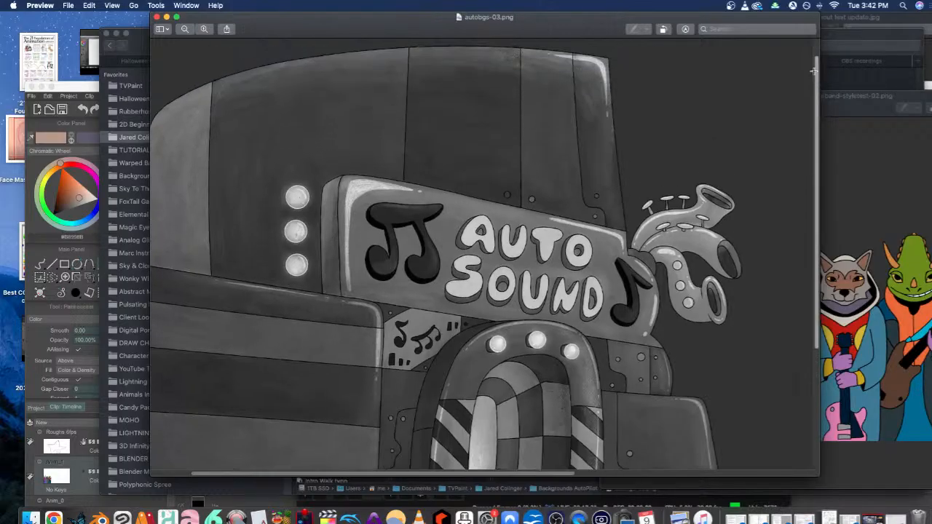
pyautogui.moveTo(810, 106)
pyautogui.mouseDown()
pyautogui.moveTo(811, 92)
pyautogui.moveTo(812, 103)
pyautogui.mouseUp()
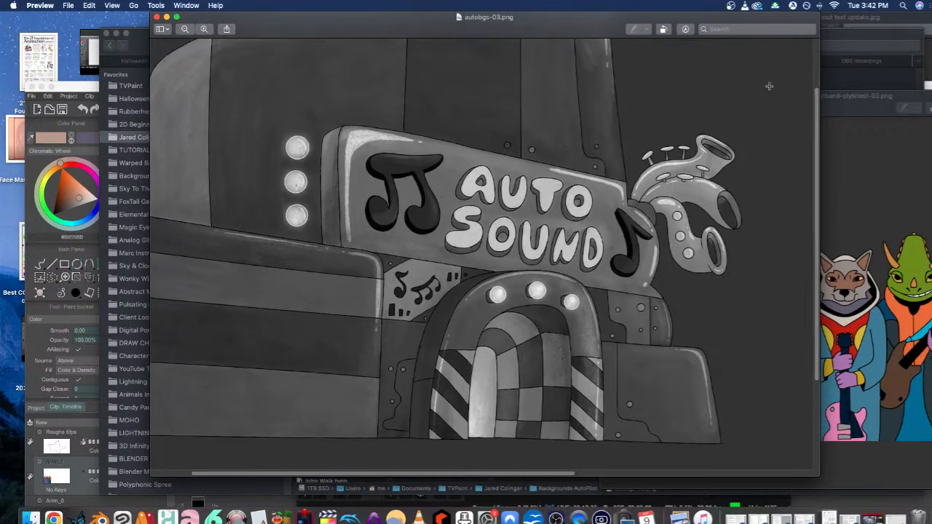
# Close the Auto Sound background, move the Finder window aside and bring TVPaint back enlarged to fill the screen.
pyautogui.click(157, 16)
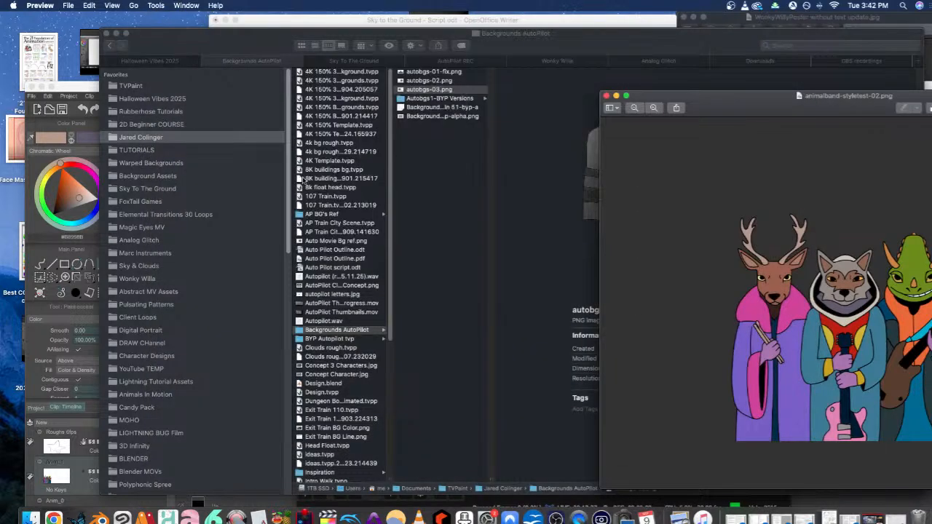
pyautogui.click(638, 39)
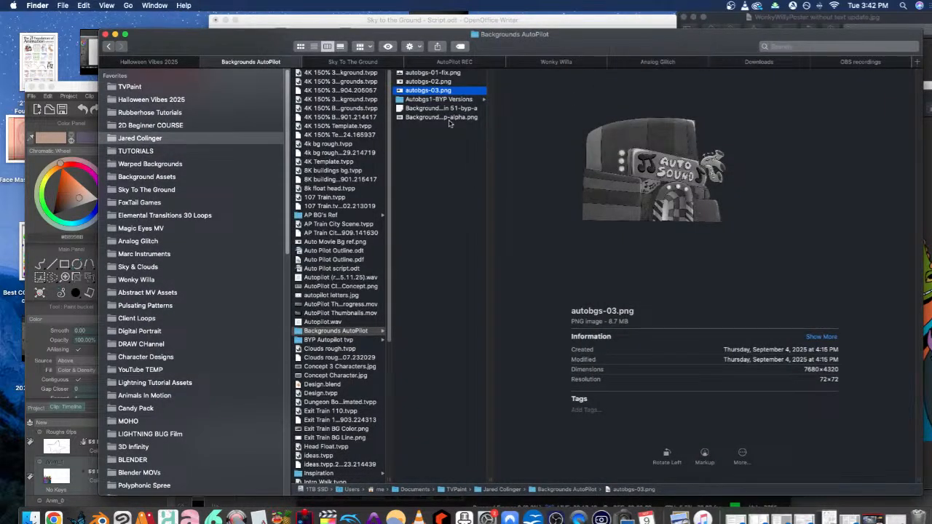
pyautogui.moveTo(181, 49); pyautogui.dragTo(291, 48)
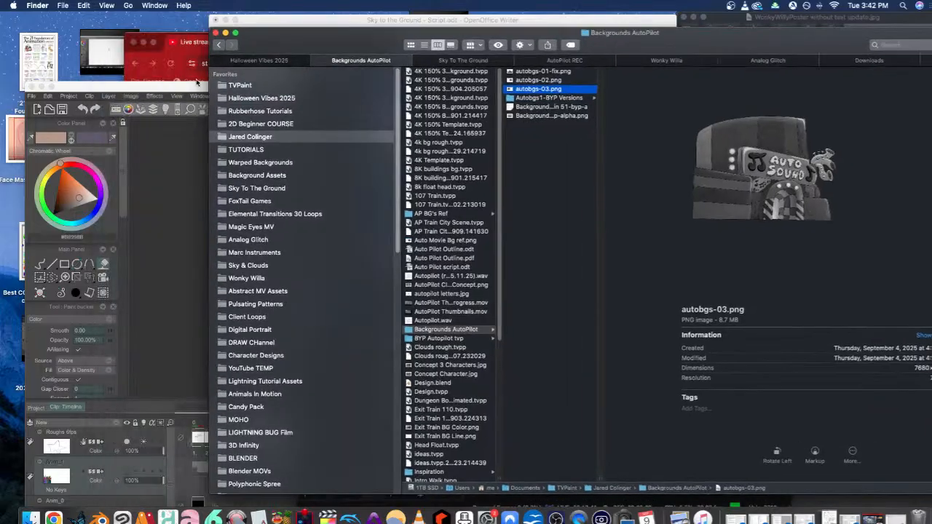
pyautogui.click(185, 86)
pyautogui.doubleClick(596, 85)
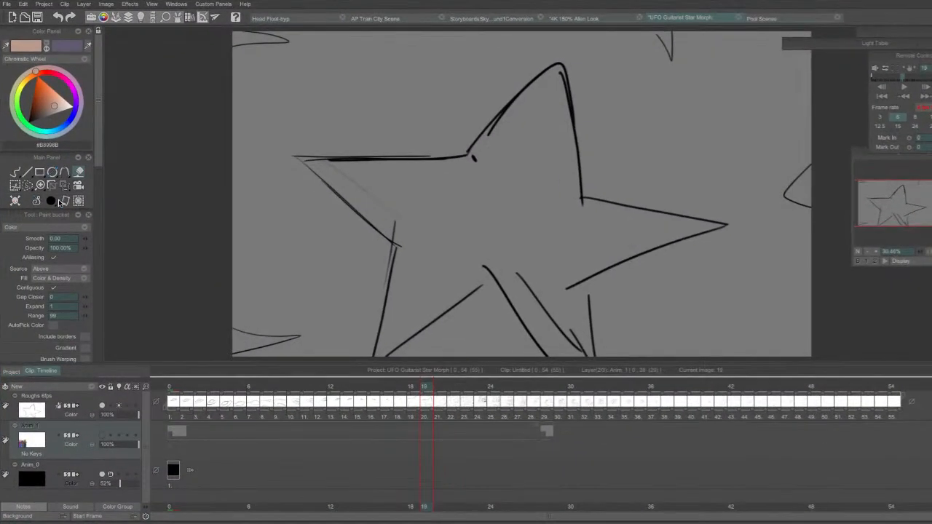
# Move the Light Table, Remote Control and Navigator panels clear of the canvas and collapse the Remote Control.
pyautogui.moveTo(851, 45); pyautogui.dragTo(847, 22)
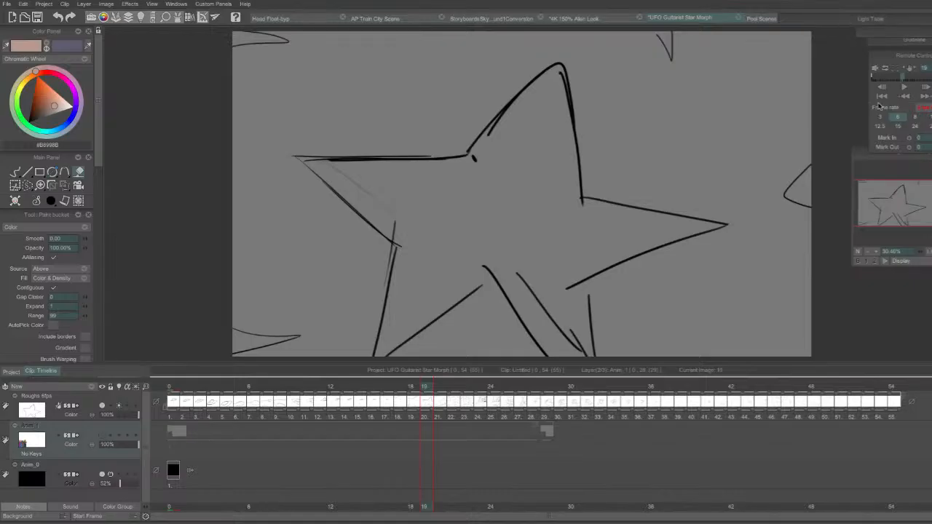
pyautogui.moveTo(903, 58); pyautogui.dragTo(872, 34)
pyautogui.click(903, 40)
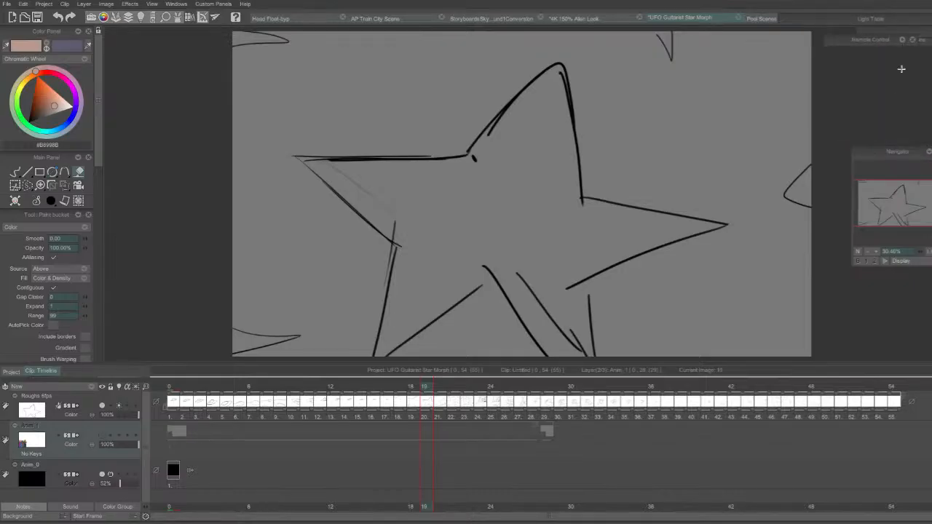
pyautogui.moveTo(887, 151); pyautogui.dragTo(892, 149)
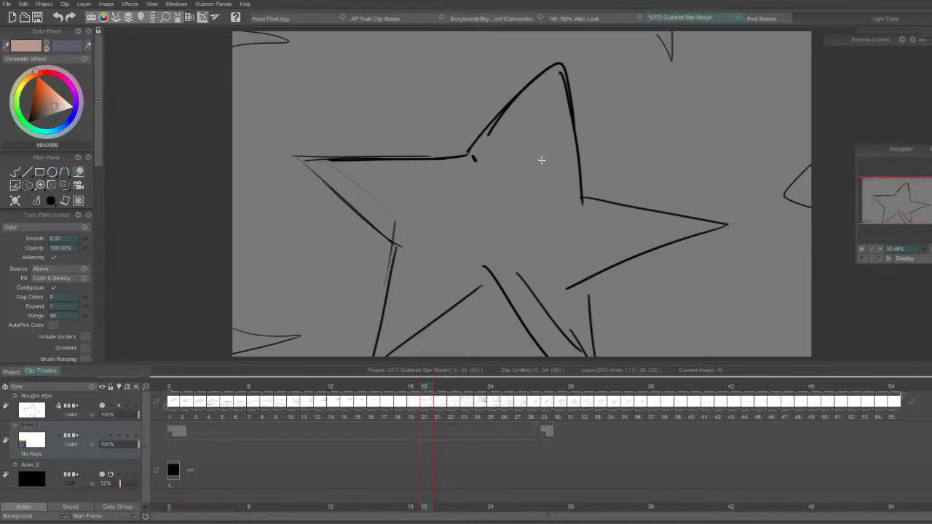
# Play UFO Guitarist Star Morph from its first frame and scrub through to the guitarist at frame 23.
pyautogui.click(172, 387)
pyautogui.press('Return')
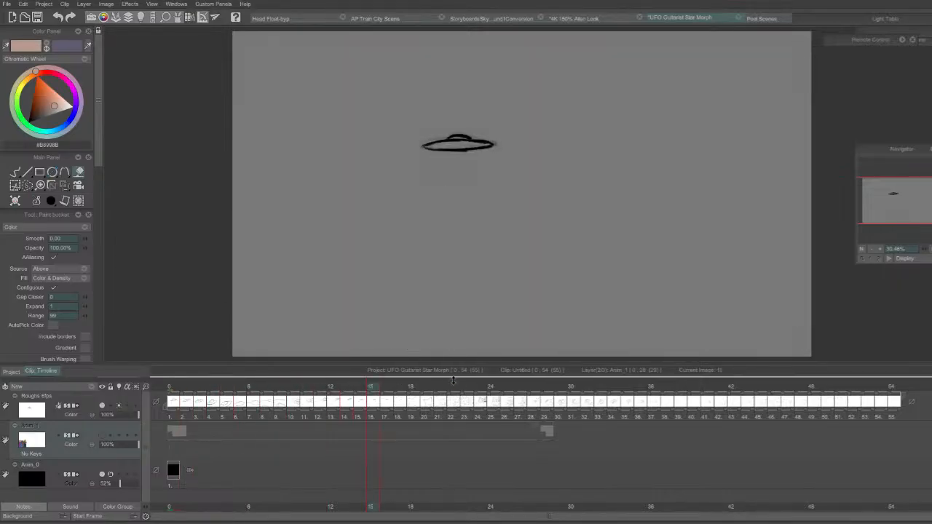
pyautogui.moveTo(390, 391); pyautogui.dragTo(489, 418)
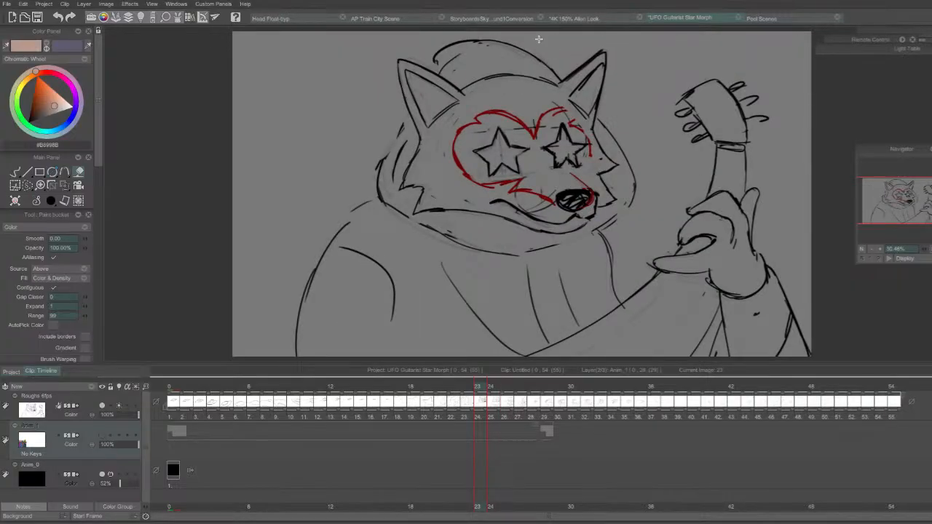
# View the alien rough in the 4K 150% Alien Look project and return to UFO Guitarist Star Morph.
pyautogui.click(761, 19)
pyautogui.click(583, 19)
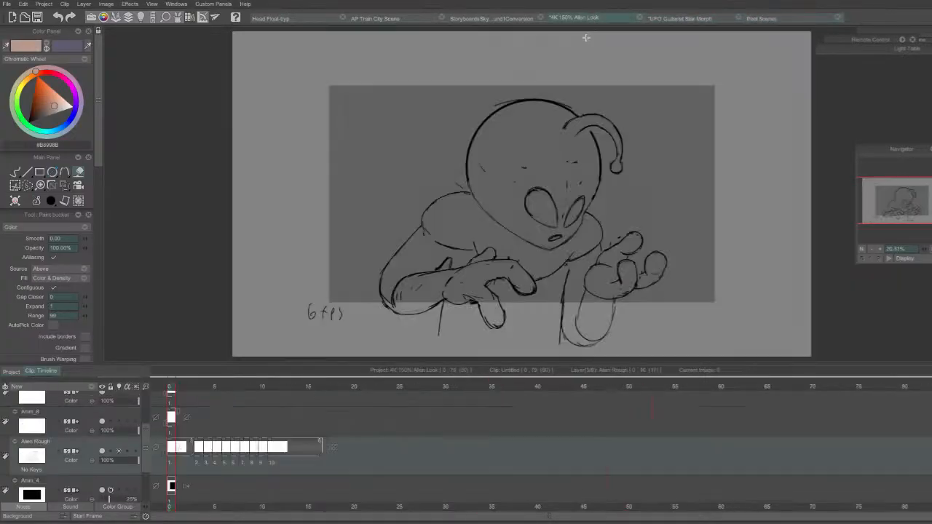
pyautogui.click(679, 19)
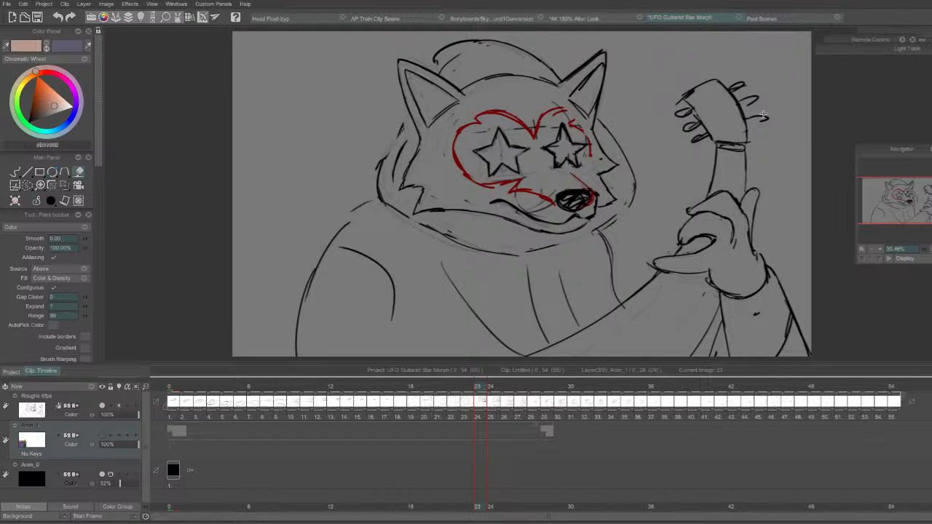
# Replay the star morph rough from the start and scrub to the star-eyed close-up at frame 22.
pyautogui.moveTo(437, 387); pyautogui.dragTo(167, 400)
pyautogui.press('Return')
pyautogui.press('Return')
pyautogui.moveTo(456, 396)
pyautogui.mouseDown()
pyautogui.moveTo(494, 394)
pyautogui.moveTo(463, 395)
pyautogui.mouseUp()
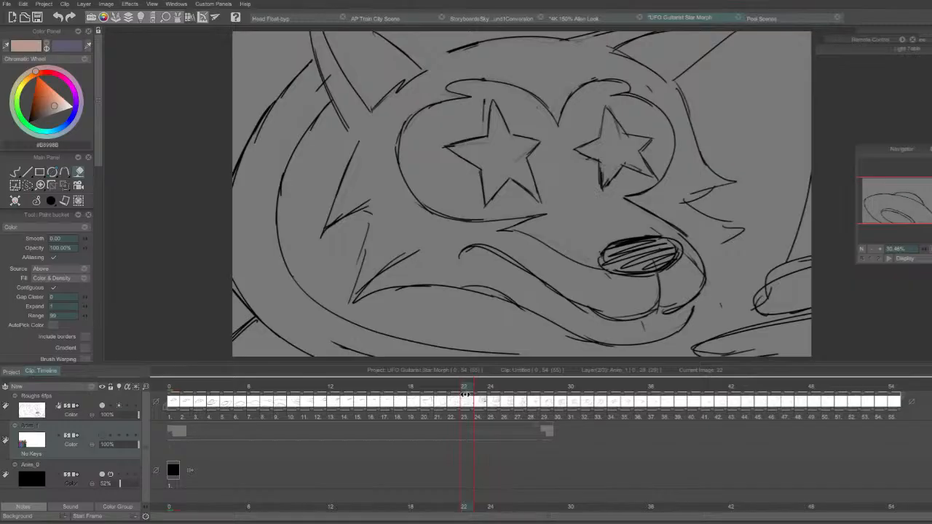
# Look through the storyboard, AP Train City Scene and Head Float projects and go back to UFO Guitarist Star Morph.
pyautogui.click(496, 19)
pyautogui.click(386, 18)
pyautogui.click(270, 17)
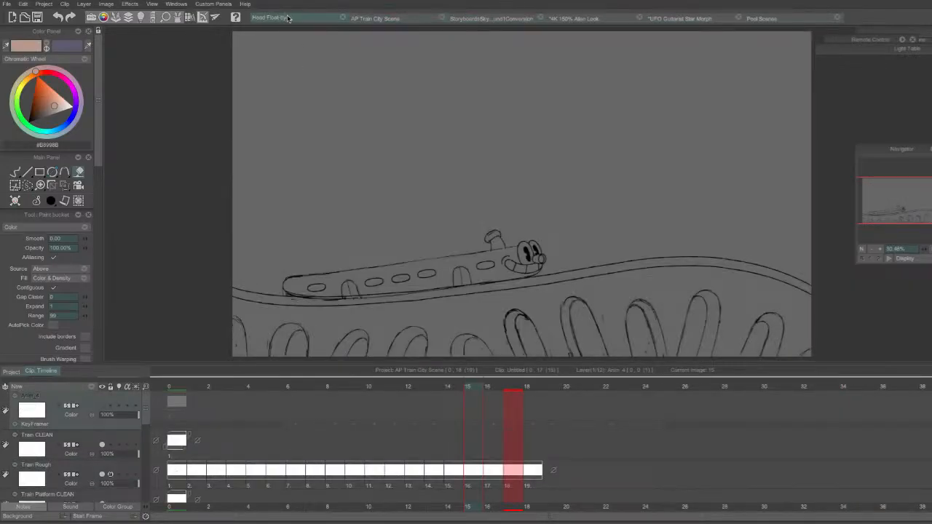
pyautogui.click(715, 21)
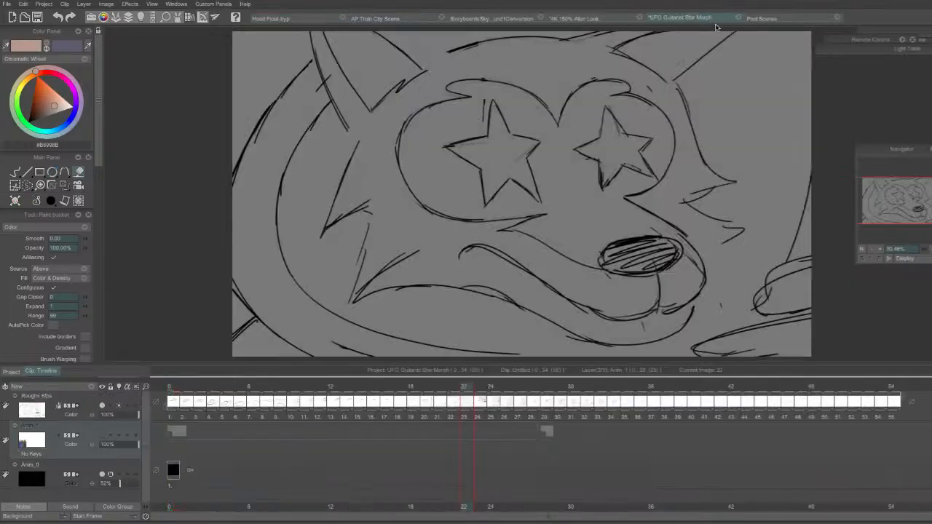
# Open the Pool Scenes project, compress its timeline view and scrub to the rough drawing at frame 397.
pyautogui.click(777, 20)
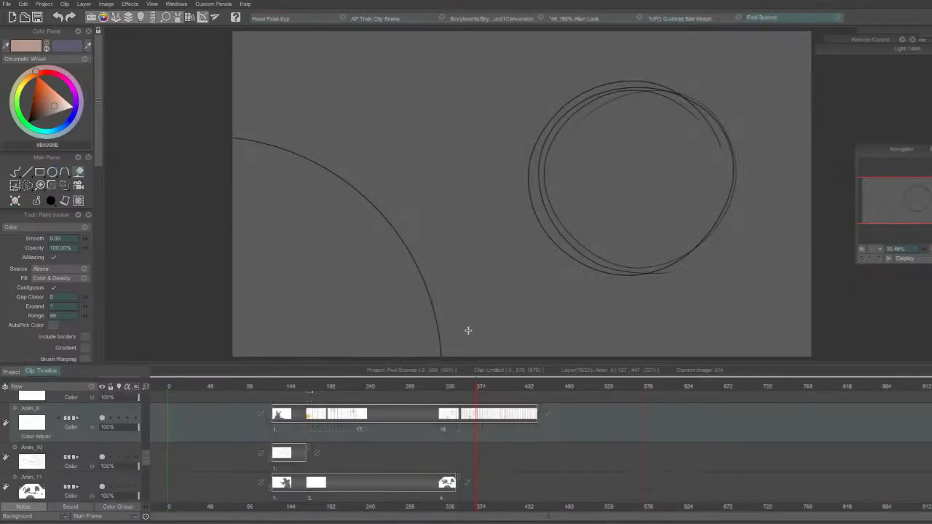
pyautogui.moveTo(145, 389); pyautogui.dragTo(118, 389)
pyautogui.moveTo(362, 391)
pyautogui.mouseDown()
pyautogui.moveTo(425, 409)
pyautogui.moveTo(381, 412)
pyautogui.moveTo(395, 413)
pyautogui.mouseUp()
pyautogui.click(397, 390)
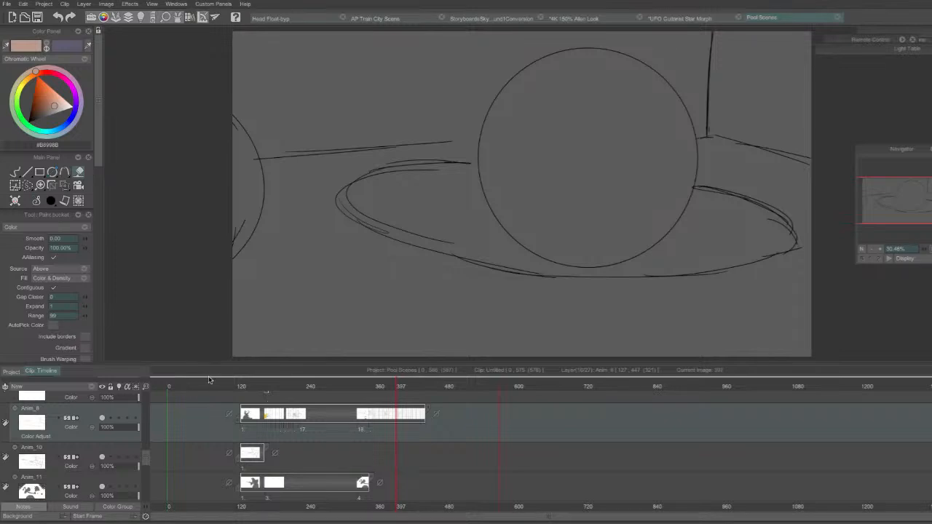
# Play the rough pool ball animation, widen the timeline's frame spacing and replay the shot.
pyautogui.moveTo(400, 364); pyautogui.dragTo(377, 373)
pyautogui.press('Return')
pyautogui.click(392, 371)
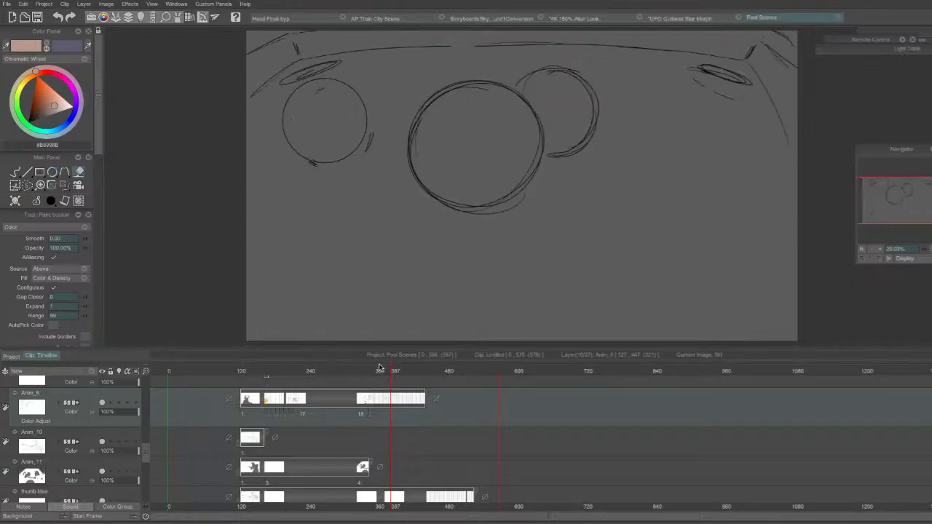
pyautogui.moveTo(146, 372)
pyautogui.mouseDown()
pyautogui.moveTo(181, 391)
pyautogui.moveTo(197, 386)
pyautogui.mouseUp()
pyautogui.moveTo(286, 373)
pyautogui.mouseDown()
pyautogui.moveTo(318, 383)
pyautogui.moveTo(287, 382)
pyautogui.mouseUp()
pyautogui.press('Return')
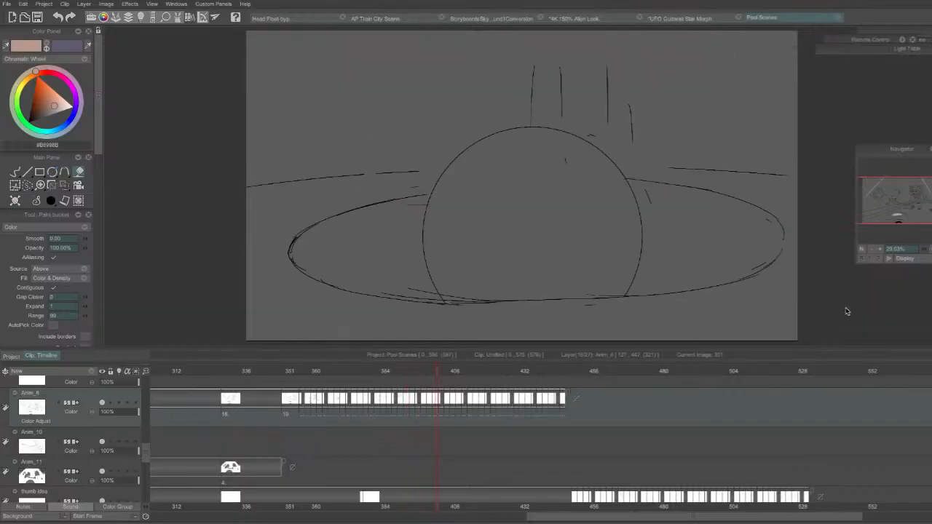
# Scrub back to the alien's cue shot at frame 357, replay the ball rough and scrub to frame 381.
pyautogui.moveTo(452, 377)
pyautogui.mouseDown()
pyautogui.moveTo(594, 380)
pyautogui.moveTo(308, 379)
pyautogui.moveTo(399, 381)
pyautogui.moveTo(464, 402)
pyautogui.moveTo(317, 403)
pyautogui.moveTo(307, 403)
pyautogui.moveTo(329, 375)
pyautogui.moveTo(306, 381)
pyautogui.mouseUp()
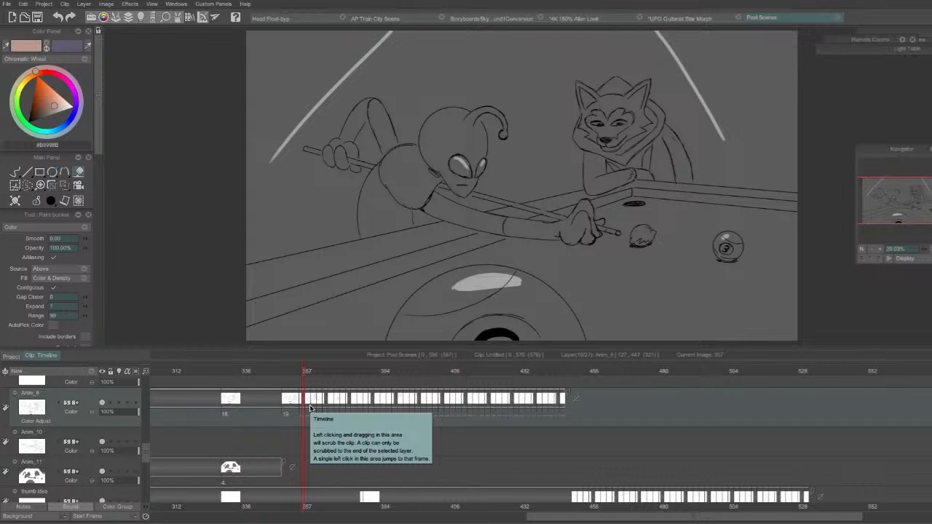
pyautogui.moveTo(323, 384)
pyautogui.mouseDown()
pyautogui.moveTo(336, 373)
pyautogui.moveTo(304, 374)
pyautogui.mouseUp()
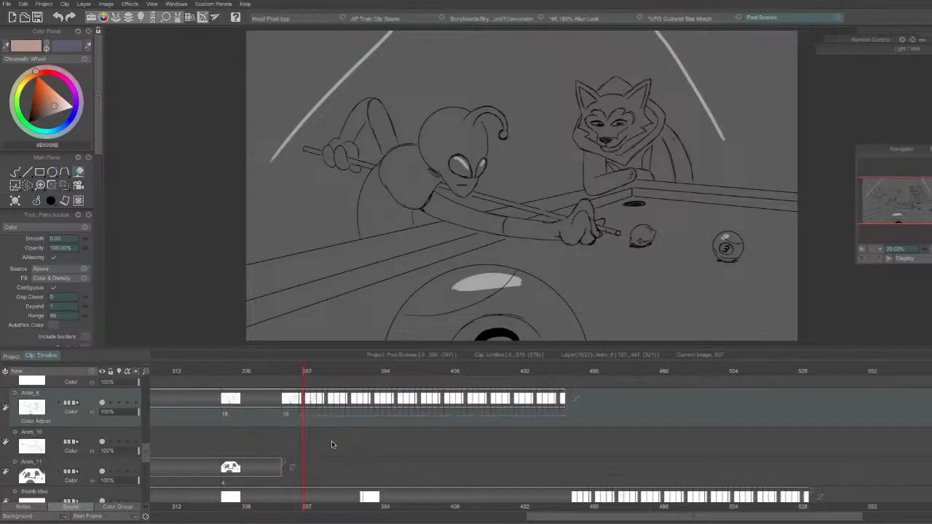
pyautogui.moveTo(351, 373)
pyautogui.mouseDown()
pyautogui.moveTo(430, 374)
pyautogui.moveTo(230, 400)
pyautogui.moveTo(384, 392)
pyautogui.moveTo(370, 394)
pyautogui.mouseUp()
pyautogui.press('Return')
pyautogui.press('Return')
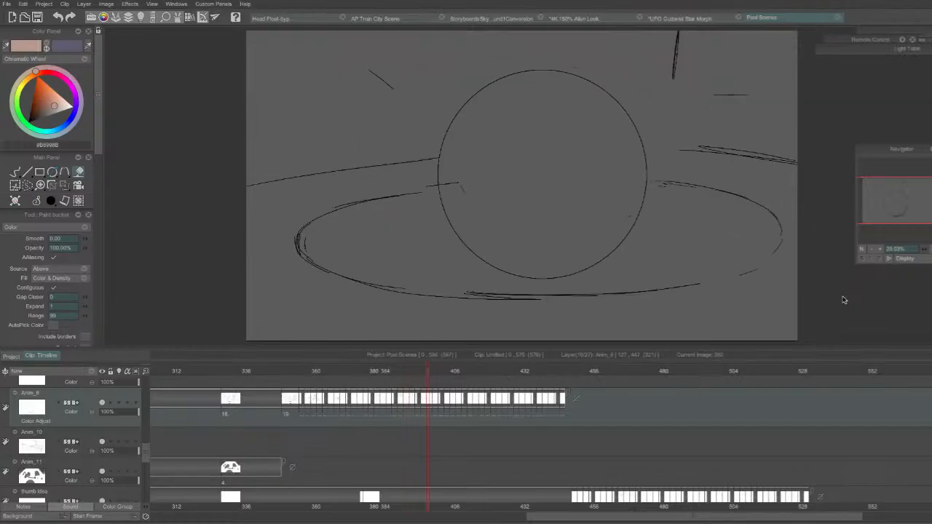
pyautogui.moveTo(413, 374); pyautogui.dragTo(374, 373)
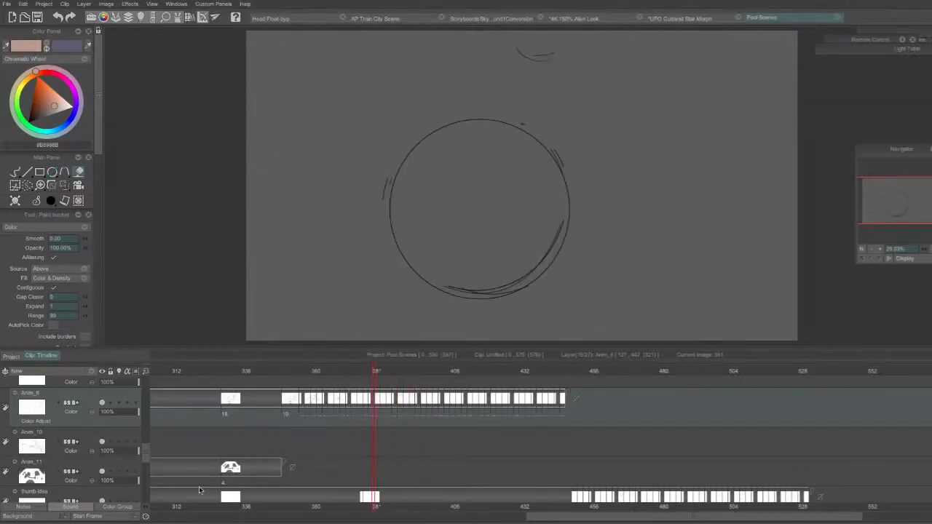
# Lower the rough ball layer's opacity to 20% and add an animation layer above it covering frames 380 and 381.
pyautogui.moveTo(121, 415); pyautogui.dragTo(108, 416)
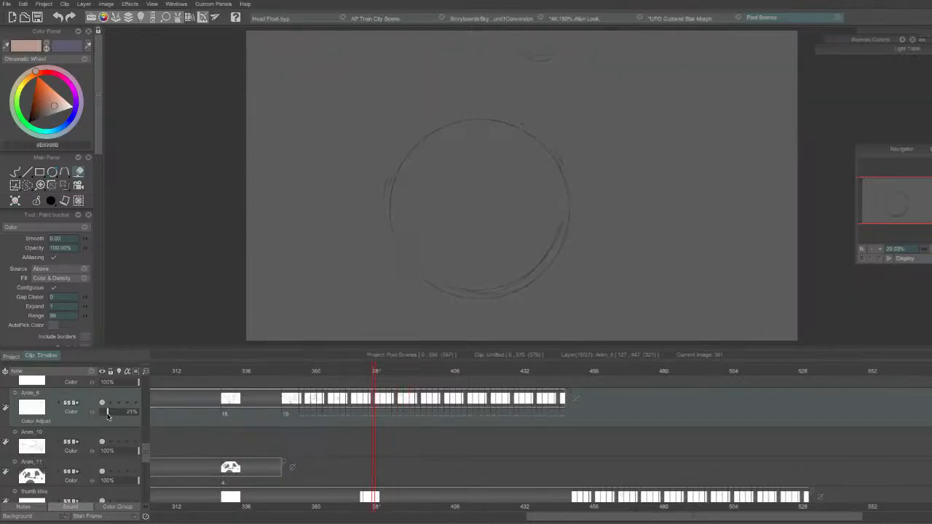
pyautogui.click(77, 373)
pyautogui.click(101, 375)
pyautogui.moveTo(142, 375); pyautogui.dragTo(182, 375)
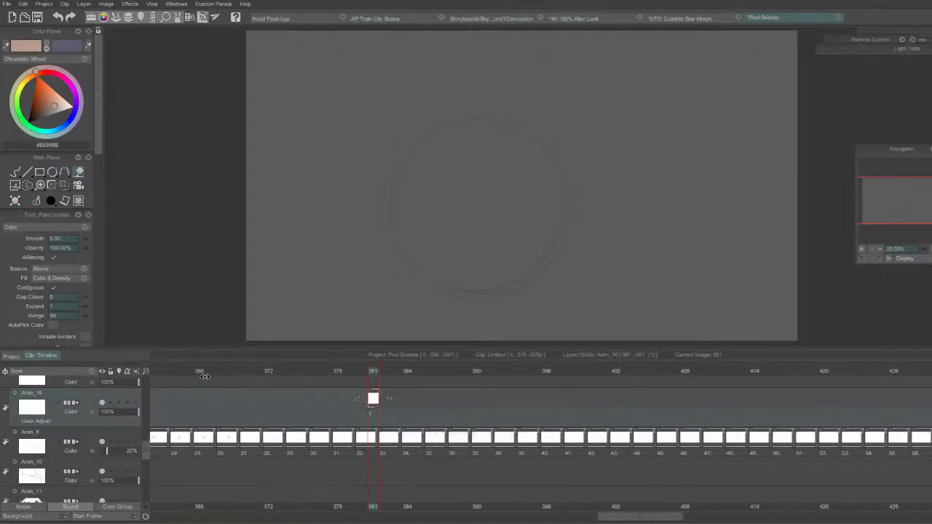
pyautogui.moveTo(375, 401)
pyautogui.mouseDown()
pyautogui.moveTo(363, 403)
pyautogui.moveTo(377, 406)
pyautogui.mouseUp()
# Choose the custom brush, set its size to 30% and test a stroke along the rough ball.
pyautogui.moveTo(97, 135); pyautogui.dragTo(100, 225)
pyautogui.click(7, 148)
pyautogui.moveTo(95, 159); pyautogui.dragTo(95, 123)
pyautogui.click(66, 128)
pyautogui.write('30')
pyautogui.press('Return')
pyautogui.moveTo(495, 141); pyautogui.dragTo(448, 268)
pyautogui.hotkey('ctrl', 'z')
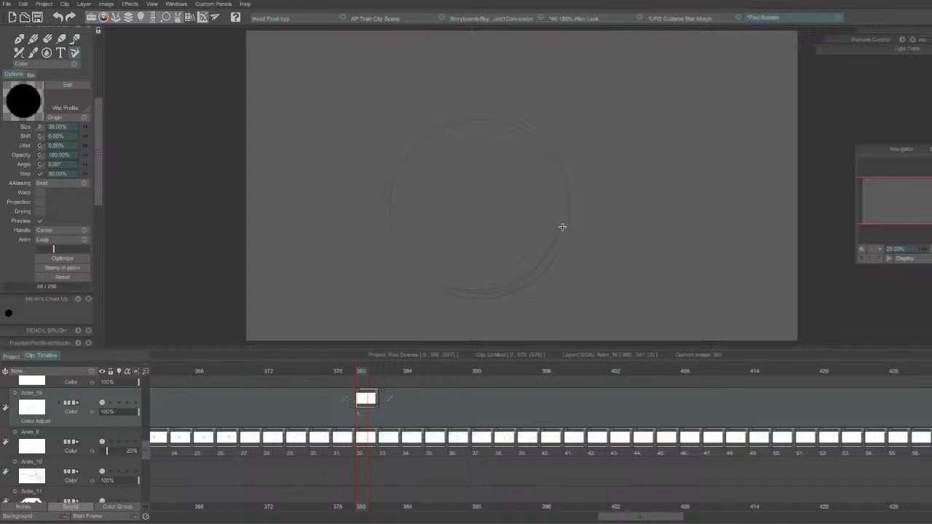
# Open the Sky to the Ground storyboard project and scrub to the hunched alien at frame 184.
pyautogui.moveTo(897, 207)
pyautogui.mouseDown()
pyautogui.moveTo(910, 204)
pyautogui.moveTo(897, 203)
pyautogui.mouseUp()
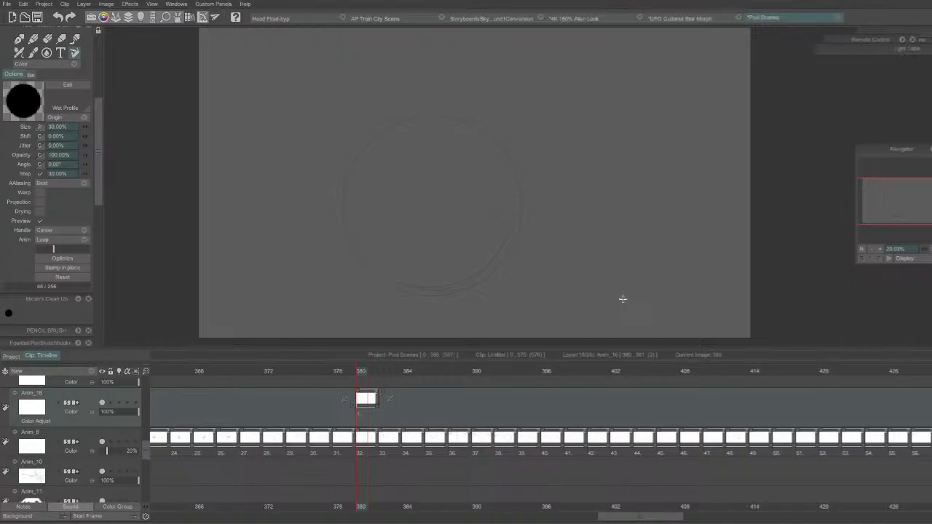
pyautogui.moveTo(362, 376)
pyautogui.mouseDown()
pyautogui.moveTo(376, 373)
pyautogui.moveTo(352, 377)
pyautogui.moveTo(361, 378)
pyautogui.mouseUp()
pyautogui.click(506, 19)
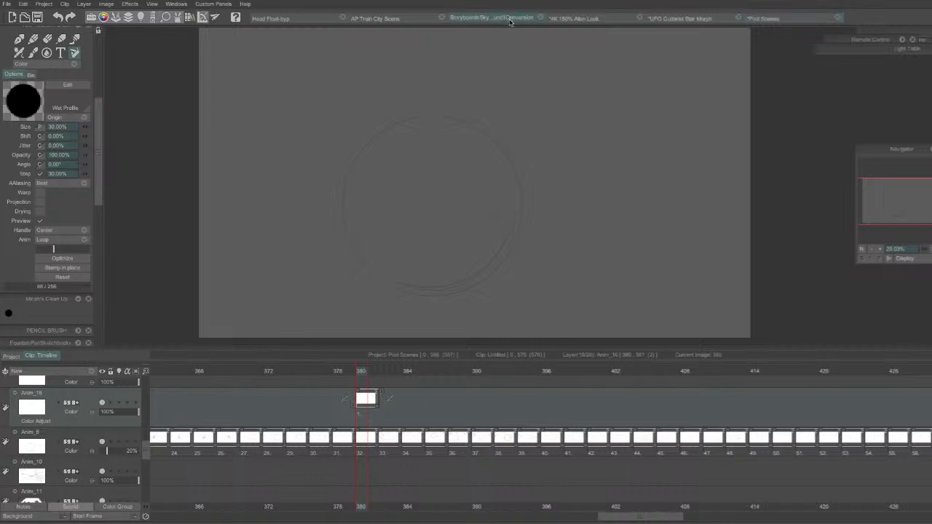
pyautogui.moveTo(486, 373)
pyautogui.mouseDown()
pyautogui.moveTo(354, 386)
pyautogui.moveTo(315, 405)
pyautogui.moveTo(576, 403)
pyautogui.moveTo(484, 412)
pyautogui.moveTo(471, 411)
pyautogui.moveTo(577, 405)
pyautogui.mouseUp()
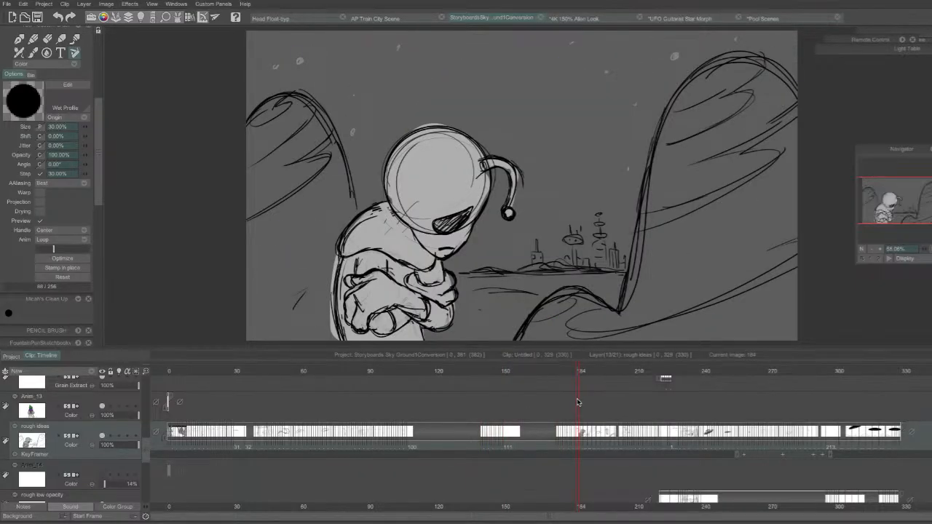
# Set the rough ideas layer's opacity to 34% and condense the timeline's frame spacing.
pyautogui.click(145, 372)
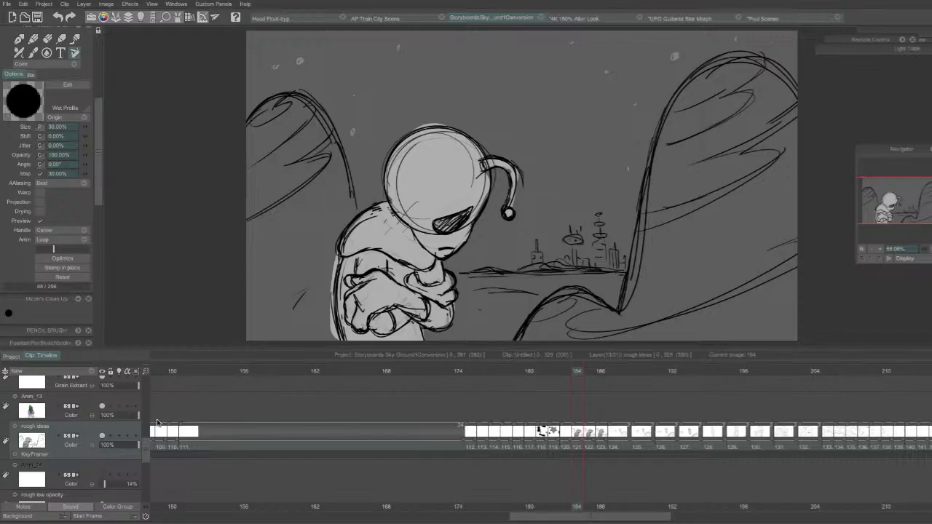
pyautogui.moveTo(124, 446); pyautogui.dragTo(107, 446)
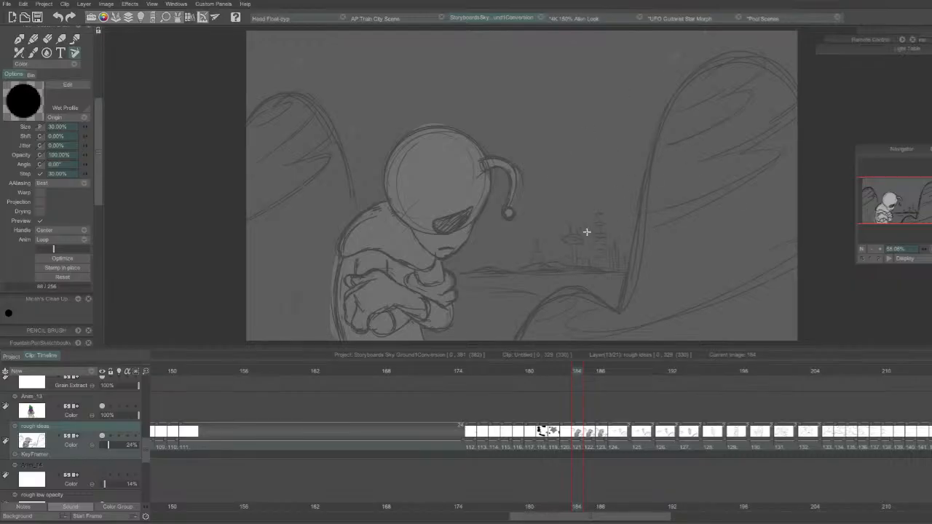
pyautogui.moveTo(110, 444); pyautogui.dragTo(118, 446)
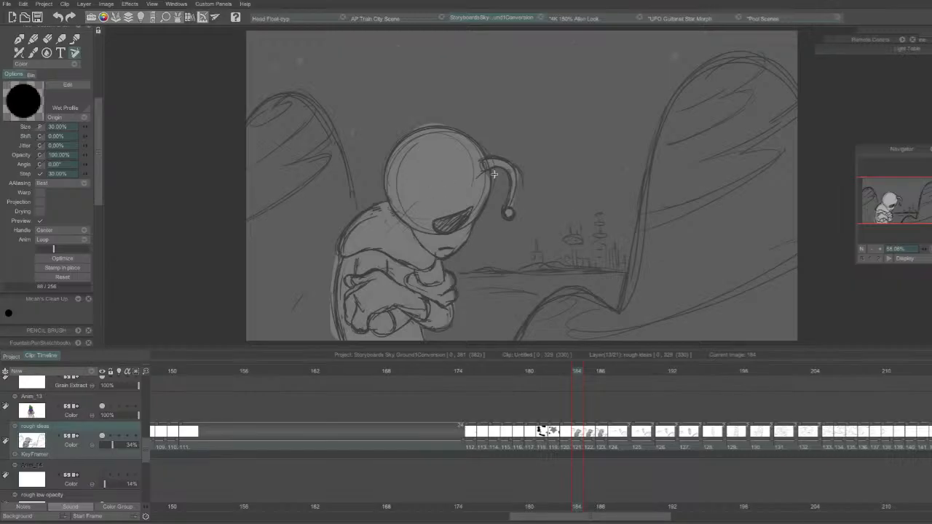
pyautogui.moveTo(145, 371); pyautogui.dragTo(125, 381)
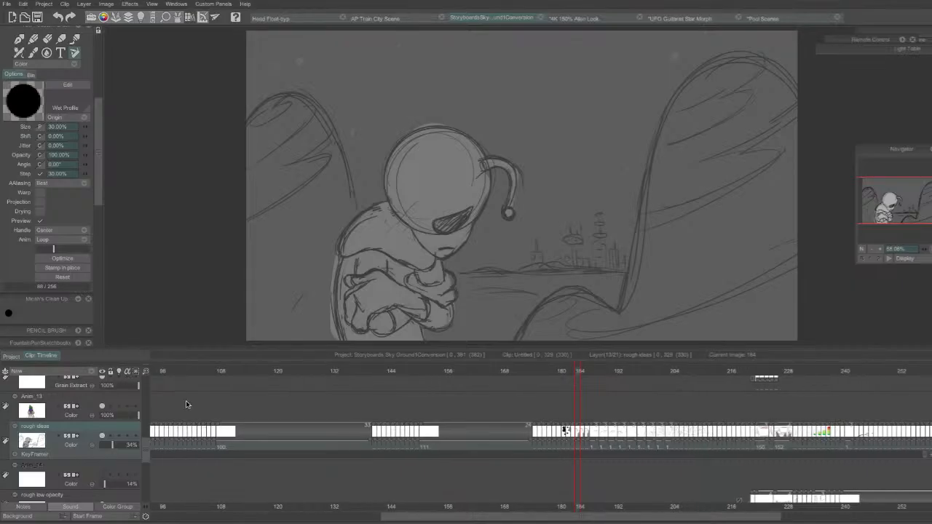
# Scrub the rough ideas layer through the falling star drawing at frame 182 to the standing alien at frame 196.
pyautogui.moveTo(579, 373); pyautogui.dragTo(577, 373)
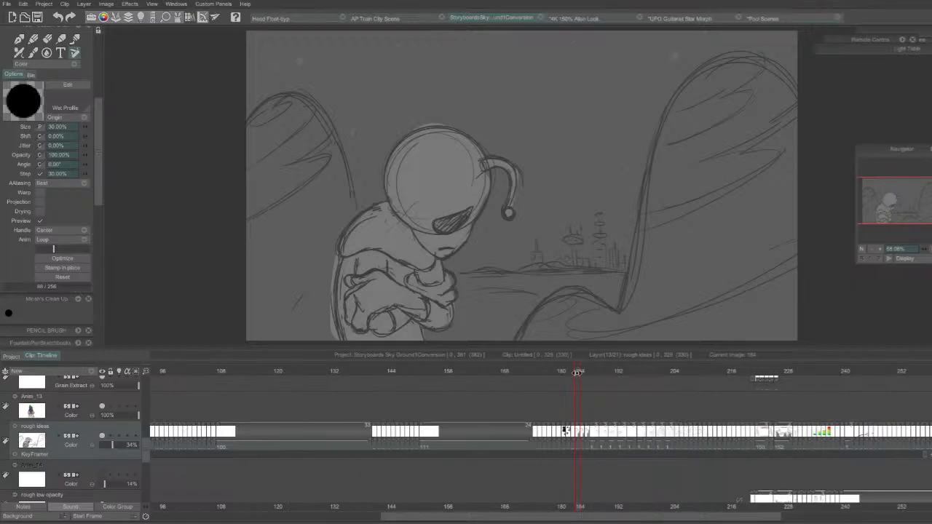
pyautogui.moveTo(580, 373); pyautogui.dragTo(578, 375)
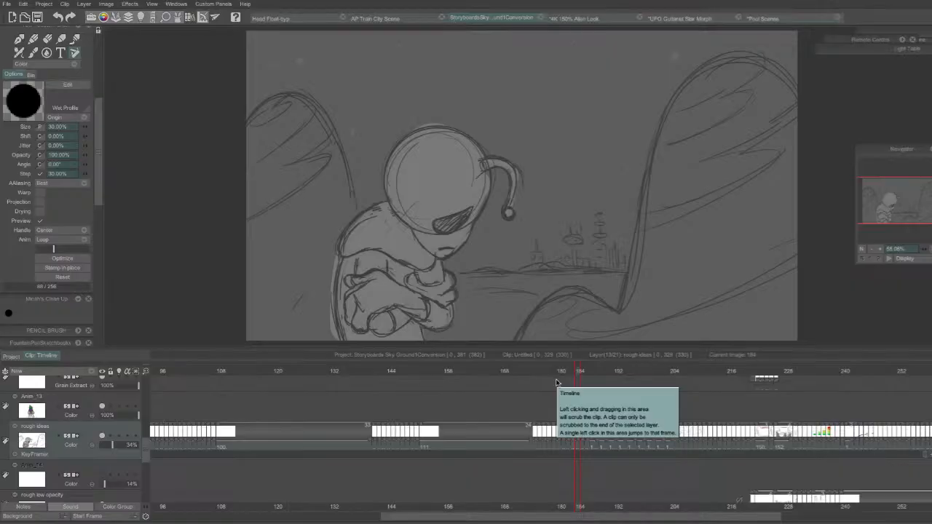
pyautogui.moveTo(577, 373); pyautogui.dragTo(579, 375)
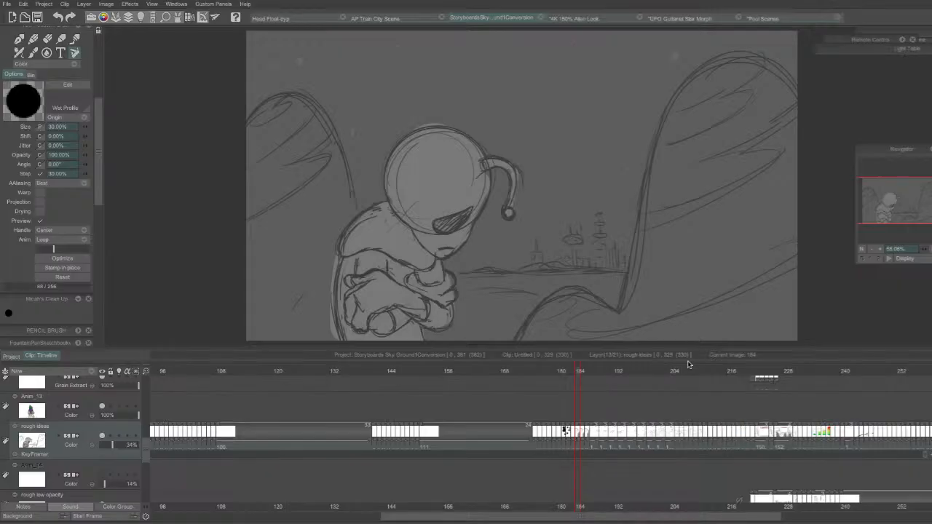
pyautogui.moveTo(579, 373)
pyautogui.mouseDown()
pyautogui.moveTo(554, 373)
pyautogui.moveTo(571, 378)
pyautogui.mouseUp()
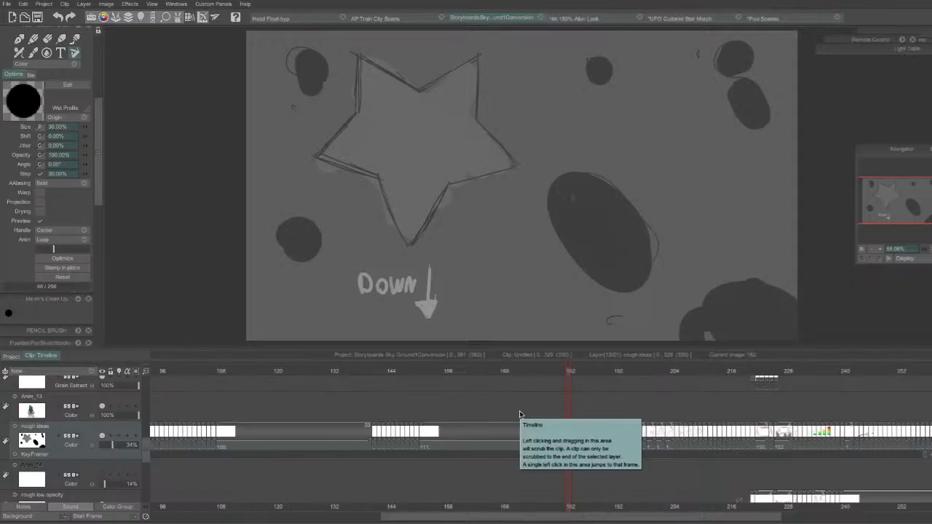
pyautogui.moveTo(580, 373)
pyautogui.mouseDown()
pyautogui.moveTo(343, 381)
pyautogui.moveTo(613, 384)
pyautogui.moveTo(537, 391)
pyautogui.moveTo(639, 393)
pyautogui.moveTo(594, 383)
pyautogui.moveTo(673, 386)
pyautogui.moveTo(635, 385)
pyautogui.mouseUp()
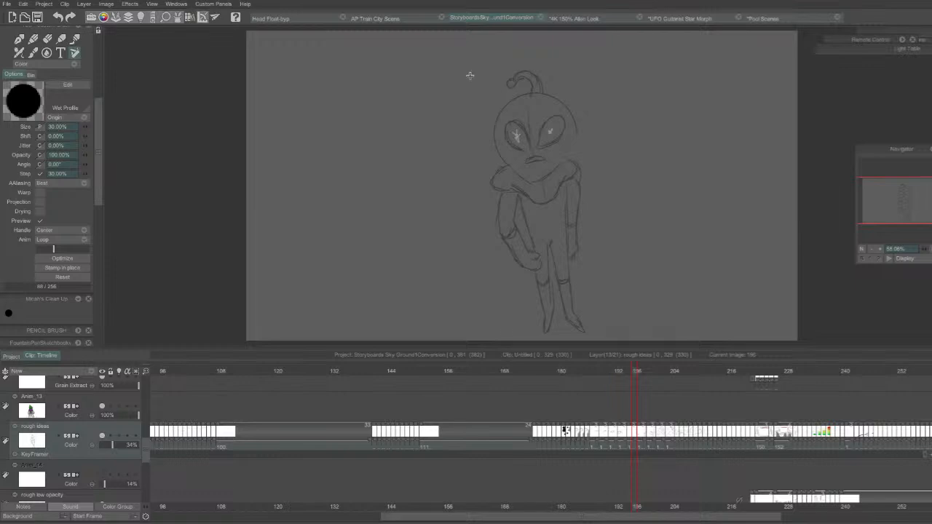
# Look through the AP Train City Scene, Head Float, Alien Look and Star Morph projects and replay the Pool Scenes rough.
pyautogui.click(390, 20)
pyautogui.click(271, 18)
pyautogui.click(575, 18)
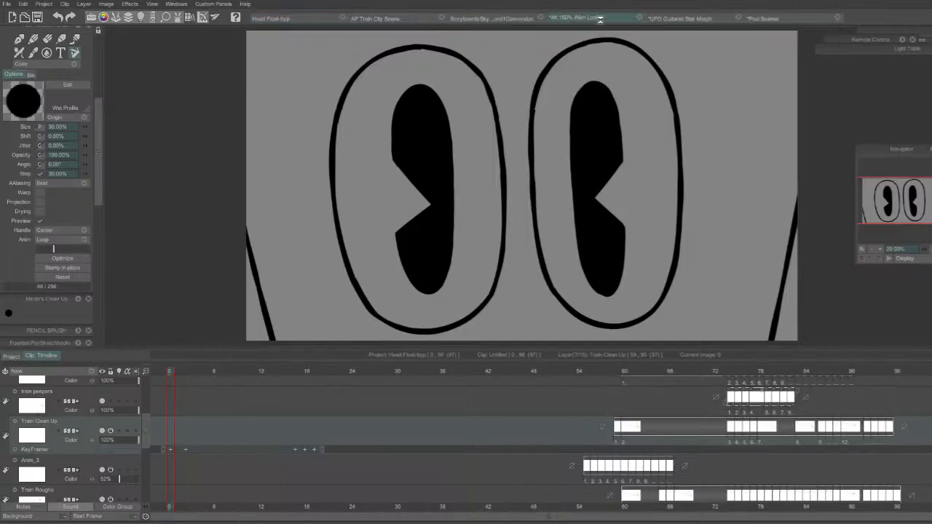
pyautogui.click(679, 19)
pyautogui.click(762, 20)
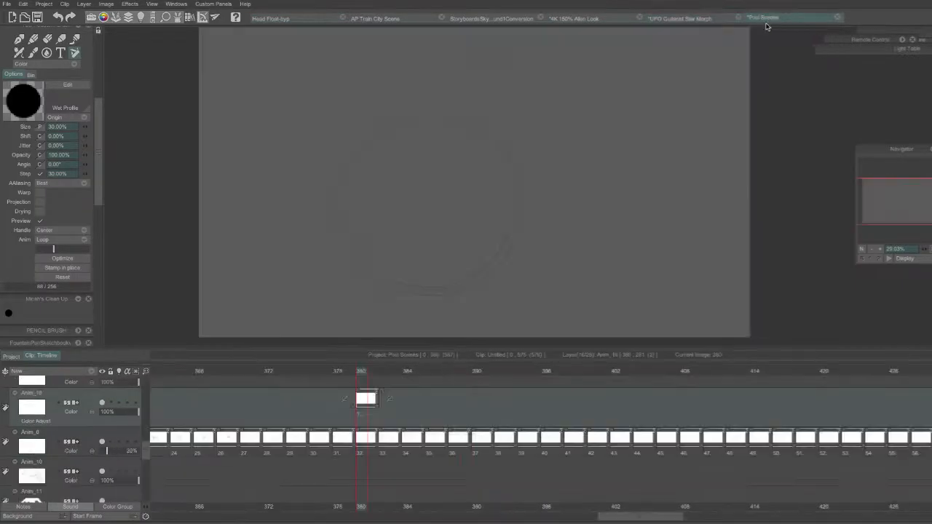
pyautogui.press('Return')
pyautogui.press('Return')
# Trace the rough pool ball at frame 380 with the ellipse tool and enlarge the canvas area above the timeline.
pyautogui.click(367, 371)
pyautogui.scroll(5, 69, 97)
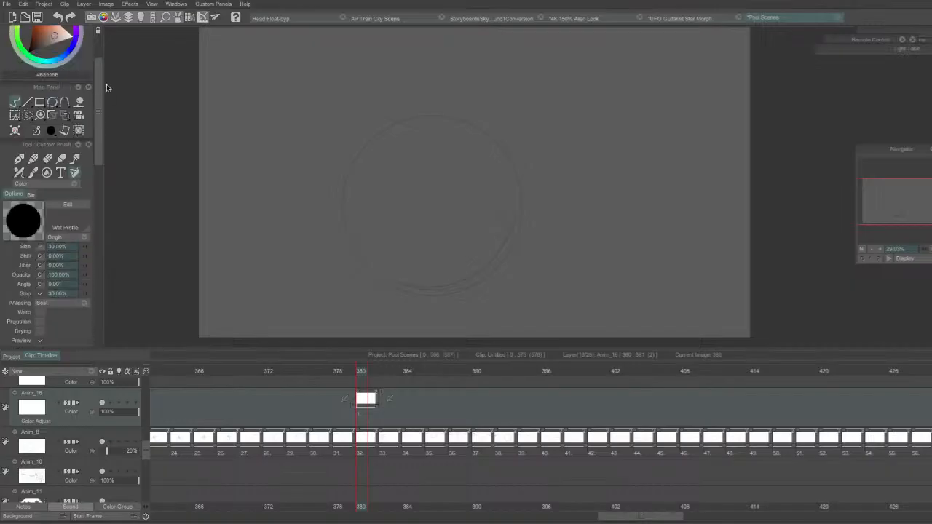
pyautogui.click(52, 135)
pyautogui.moveTo(426, 112); pyautogui.dragTo(431, 272)
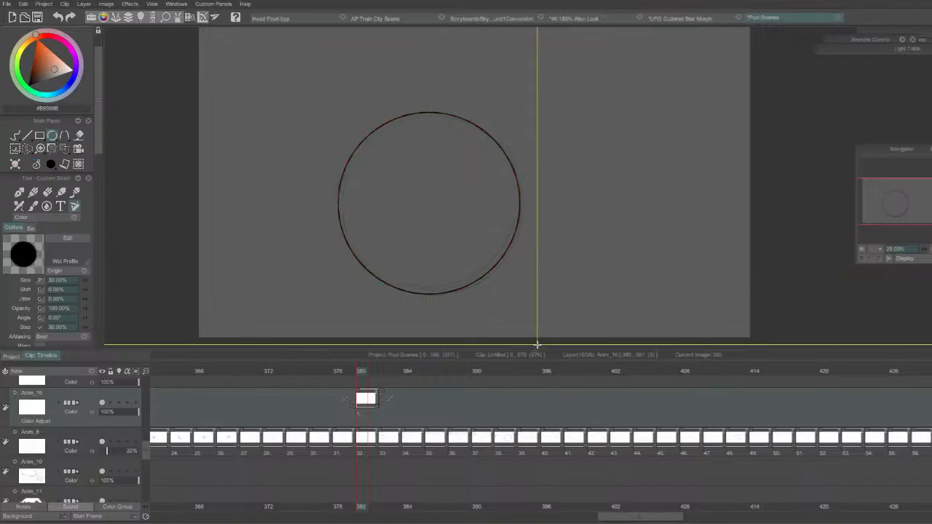
pyautogui.moveTo(539, 351); pyautogui.dragTo(540, 394)
# Trace the large and small overlapping rough balls at frame 382 with two circles on the new layer.
pyautogui.click(384, 415)
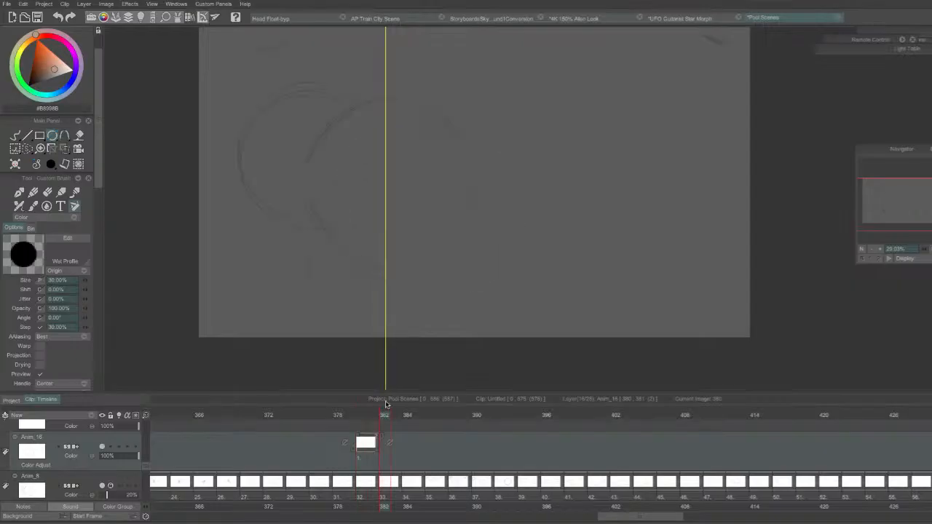
pyautogui.press('Left')
pyautogui.press('Right')
pyautogui.moveTo(377, 99); pyautogui.dragTo(403, 270)
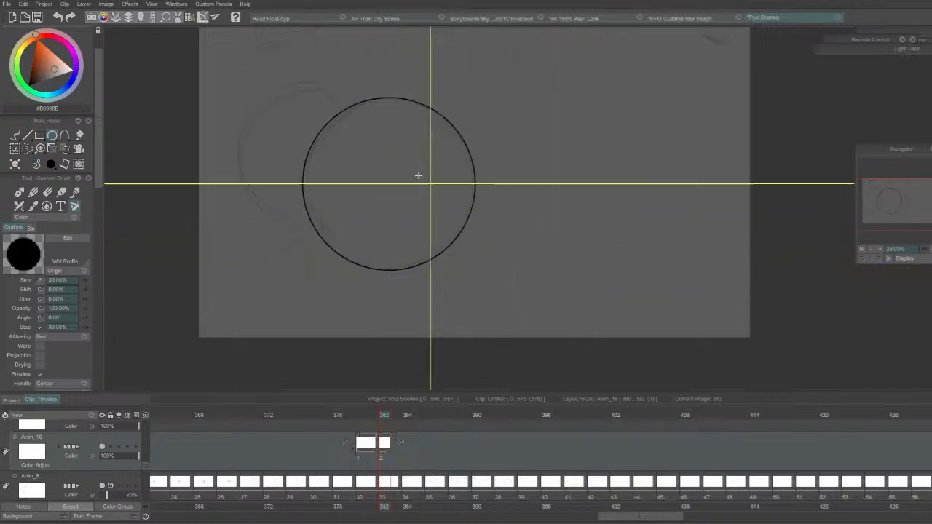
pyautogui.moveTo(284, 87); pyautogui.dragTo(344, 224)
# Erase the part of the small circle that overlaps the large circle at frame 382 using eraser size 55.
pyautogui.click(15, 136)
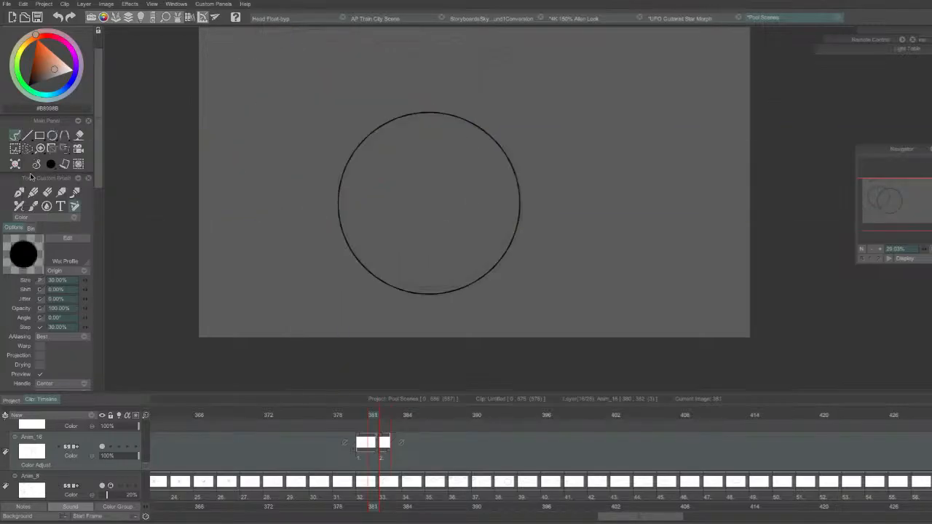
pyautogui.moveTo(387, 165); pyautogui.dragTo(373, 195)
pyautogui.click(55, 239)
pyautogui.write('12')
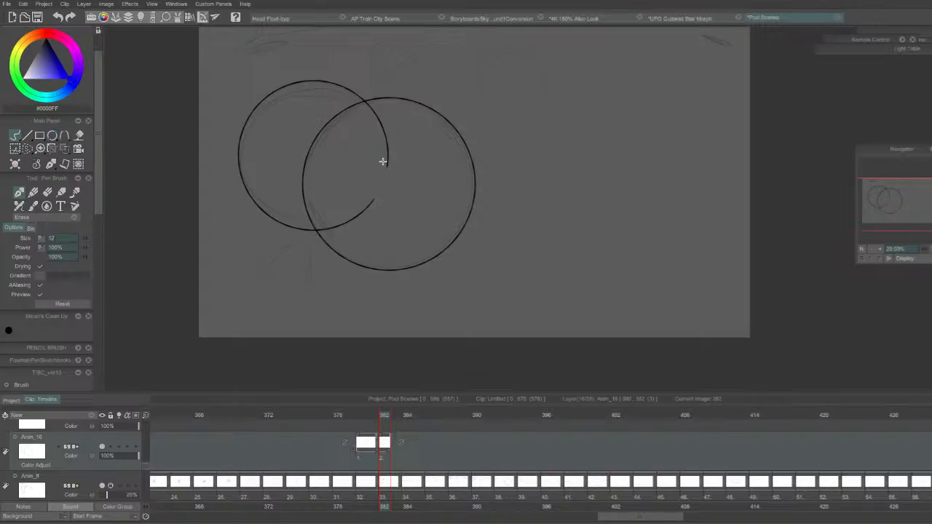
pyautogui.doubleClick(56, 240)
pyautogui.write('33')
pyautogui.click(386, 142)
pyautogui.moveTo(379, 150)
pyautogui.mouseDown()
pyautogui.moveTo(377, 198)
pyautogui.moveTo(352, 220)
pyautogui.mouseUp()
pyautogui.click(63, 239)
pyautogui.write('55')
pyautogui.click(339, 209)
pyautogui.moveTo(381, 159); pyautogui.dragTo(378, 111)
# Hold the frame 382 drawing through frame 383 and fit the canvas in the enlarged workspace at frame 384.
pyautogui.press('Right')
pyautogui.press('Left')
pyautogui.press('b')
pyautogui.moveTo(391, 450); pyautogui.dragTo(401, 450)
pyautogui.click(406, 416)
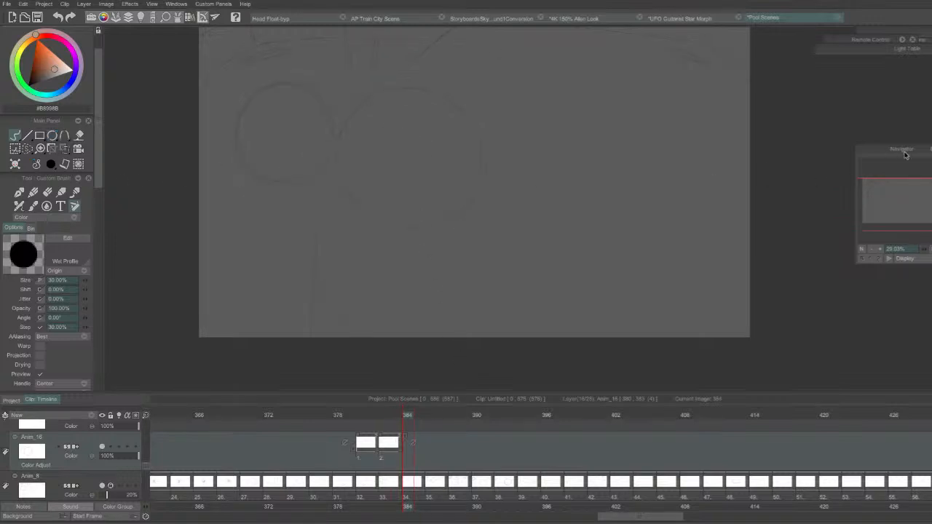
pyautogui.moveTo(907, 151); pyautogui.dragTo(844, 118)
pyautogui.click(880, 217)
pyautogui.press('Right')
pyautogui.press('Left')
pyautogui.press('Left')
pyautogui.press('Right')
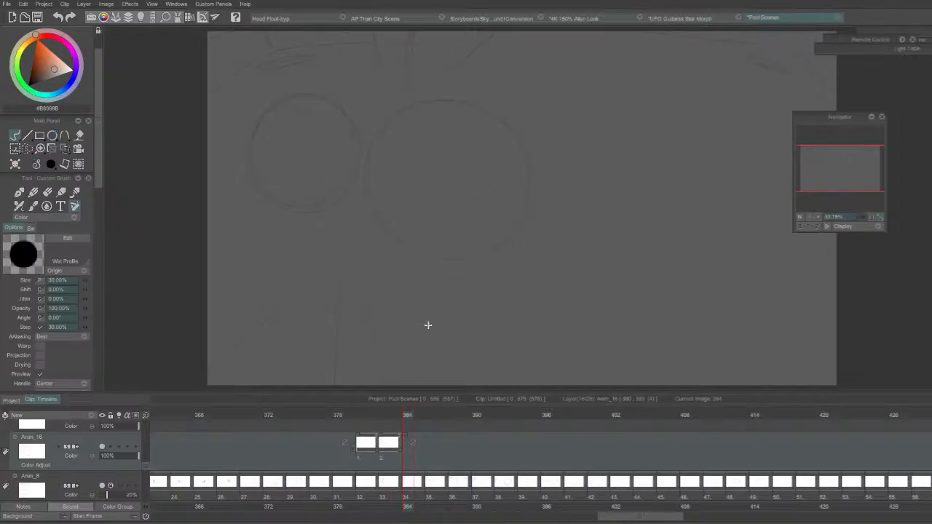
# Trace the upper and side arcs of the large rough ball at frame 384 freehand, redoing uneven strokes.
pyautogui.moveTo(373, 212)
pyautogui.mouseDown()
pyautogui.moveTo(376, 131)
pyautogui.moveTo(441, 95)
pyautogui.mouseUp()
pyautogui.hotkey('ctrl', 'z')
pyautogui.moveTo(375, 215); pyautogui.dragTo(470, 97)
pyautogui.hotkey('ctrl', 'z')
pyautogui.moveTo(382, 221); pyautogui.dragTo(498, 110)
pyautogui.hotkey('ctrl', 'z')
pyautogui.moveTo(385, 223)
pyautogui.mouseDown()
pyautogui.moveTo(448, 101)
pyautogui.moveTo(469, 100)
pyautogui.moveTo(433, 103)
pyautogui.moveTo(459, 101)
pyautogui.moveTo(508, 124)
pyautogui.mouseUp()
pyautogui.press('e')
pyautogui.press('b')
pyautogui.hotkey('ctrl', 'z')
pyautogui.moveTo(423, 105)
pyautogui.mouseDown()
pyautogui.moveTo(510, 125)
pyautogui.moveTo(522, 143)
pyautogui.moveTo(506, 245)
pyautogui.mouseUp()
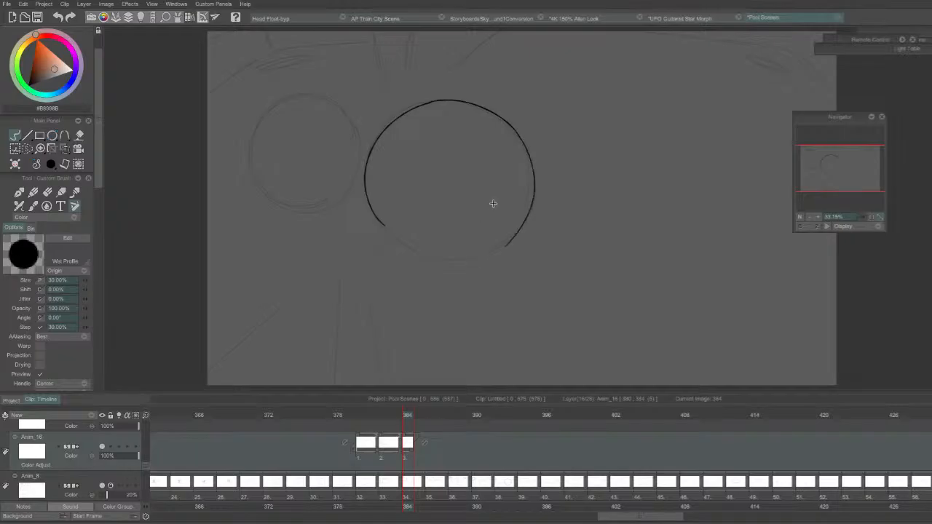
# Trace the lower arc of the large ball at frame 384 and try cleaning up the join on its left edge.
pyautogui.moveTo(375, 205)
pyautogui.mouseDown()
pyautogui.moveTo(430, 253)
pyautogui.moveTo(505, 245)
pyautogui.mouseUp()
pyautogui.hotkey('ctrl', 'z')
pyautogui.moveTo(377, 221)
pyautogui.mouseDown()
pyautogui.moveTo(512, 248)
pyautogui.moveTo(489, 250)
pyautogui.moveTo(522, 218)
pyautogui.mouseUp()
pyautogui.press('e')
pyautogui.press('e')
pyautogui.press('e')
pyautogui.moveTo(384, 209)
pyautogui.mouseDown()
pyautogui.moveTo(350, 220)
pyautogui.moveTo(356, 216)
pyautogui.moveTo(304, 219)
pyautogui.moveTo(364, 156)
pyautogui.moveTo(379, 226)
pyautogui.moveTo(365, 190)
pyautogui.moveTo(383, 230)
pyautogui.moveTo(365, 182)
pyautogui.mouseUp()
pyautogui.press('e')
pyautogui.hotkey('ctrl', 'z')
pyautogui.hotkey('ctrl', 'z')
pyautogui.press('Right')
pyautogui.press('Left')
# Hold the frame 384 drawing through frame 385 and compare it with the neighbouring frames.
pyautogui.moveTo(412, 448); pyautogui.dragTo(423, 446)
pyautogui.press('Right')
pyautogui.press('Right')
pyautogui.press('Left')
pyautogui.press('Right')
pyautogui.press('Left')
pyautogui.press('Right')
# Trace the left ball at frame 386 with a circle and the middle ball's upper-left arc freehand.
pyautogui.click(51, 137)
pyautogui.press('Left')
pyautogui.press('Right')
pyautogui.moveTo(284, 91); pyautogui.dragTo(303, 182)
pyautogui.click(14, 136)
pyautogui.moveTo(397, 192); pyautogui.dragTo(461, 84)
pyautogui.hotkey('ctrl', 'z')
pyautogui.moveTo(396, 194); pyautogui.dragTo(491, 88)
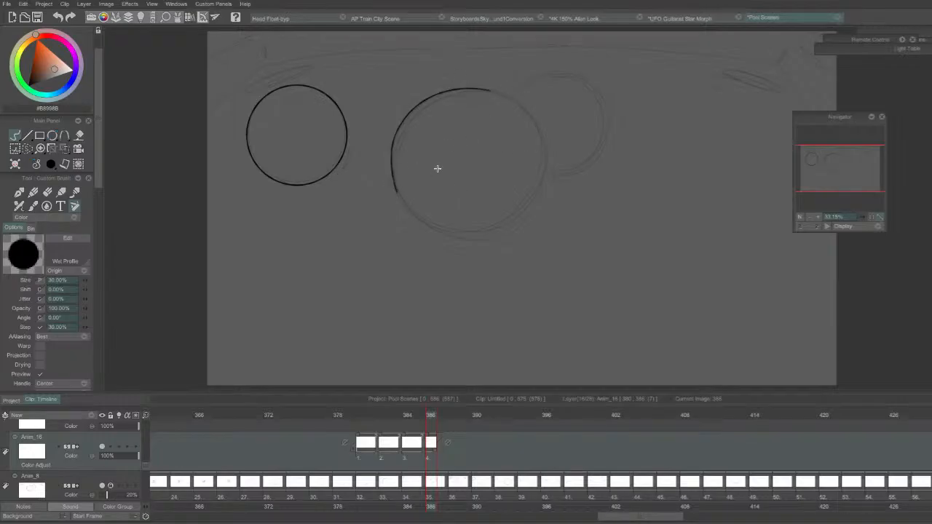
# Trace the left and lower arc of the middle ball at frame 386 freehand, redoing uneven strokes.
pyautogui.moveTo(397, 192)
pyautogui.mouseDown()
pyautogui.moveTo(407, 170)
pyautogui.moveTo(394, 180)
pyautogui.moveTo(475, 229)
pyautogui.mouseUp()
pyautogui.hotkey('ctrl', 'z')
pyautogui.moveTo(392, 151)
pyautogui.mouseDown()
pyautogui.moveTo(502, 233)
pyautogui.moveTo(397, 196)
pyautogui.moveTo(514, 219)
pyautogui.mouseUp()
pyautogui.hotkey('ctrl', 'z')
pyautogui.hotkey('ctrl', 'z')
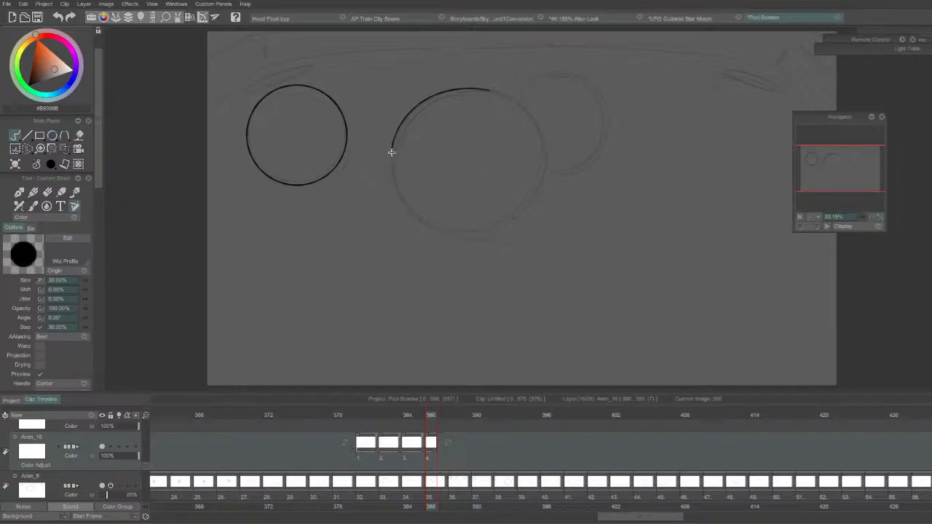
pyautogui.moveTo(391, 150); pyautogui.dragTo(520, 218)
pyautogui.hotkey('ctrl', 'z')
pyautogui.moveTo(389, 153); pyautogui.dragTo(521, 226)
pyautogui.hotkey('ctrl', 'z')
pyautogui.moveTo(389, 146); pyautogui.dragTo(512, 226)
pyautogui.hotkey('ctrl', 'z')
pyautogui.moveTo(392, 149)
pyautogui.mouseDown()
pyautogui.moveTo(442, 223)
pyautogui.moveTo(526, 218)
pyautogui.mouseUp()
pyautogui.hotkey('ctrl', 'z')
pyautogui.moveTo(391, 150); pyautogui.dragTo(534, 204)
pyautogui.hotkey('ctrl', 'z')
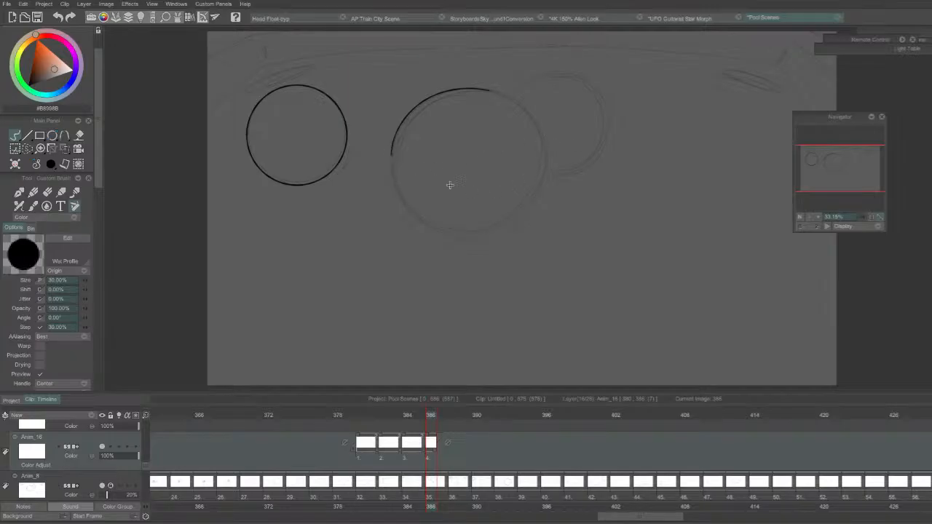
pyautogui.moveTo(389, 150); pyautogui.dragTo(538, 195)
pyautogui.press('Left')
pyautogui.press('Right')
pyautogui.moveTo(490, 90)
pyautogui.mouseDown()
pyautogui.moveTo(547, 167)
pyautogui.moveTo(533, 117)
pyautogui.moveTo(544, 152)
pyautogui.mouseUp()
pyautogui.hotkey('ctrl', 'z')
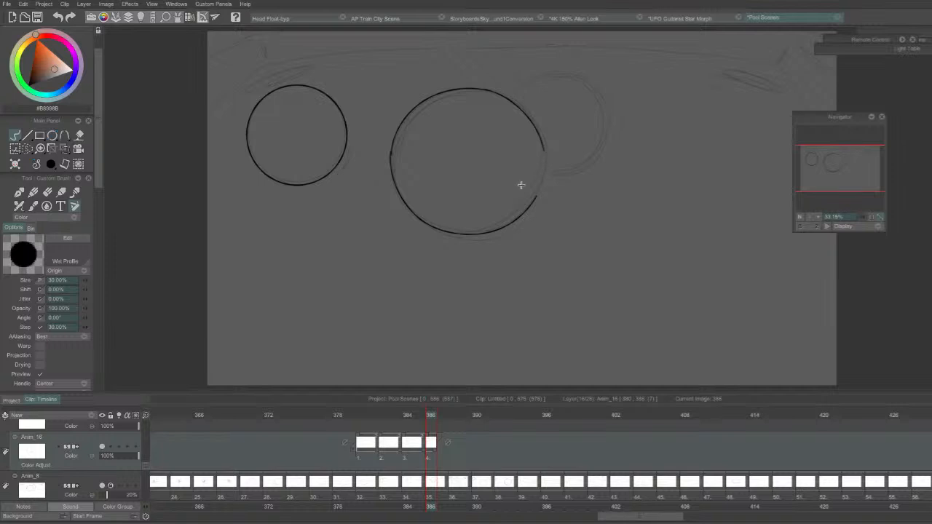
pyautogui.press('Left')
pyautogui.press('Right')
pyautogui.hotkey('ctrl', 'z')
pyautogui.moveTo(484, 89)
pyautogui.mouseDown()
pyautogui.moveTo(542, 129)
pyautogui.moveTo(548, 144)
pyautogui.moveTo(483, 89)
pyautogui.moveTo(547, 146)
pyautogui.mouseUp()
pyautogui.hotkey('ctrl', 'z')
pyautogui.hotkey('ctrl', 'z')
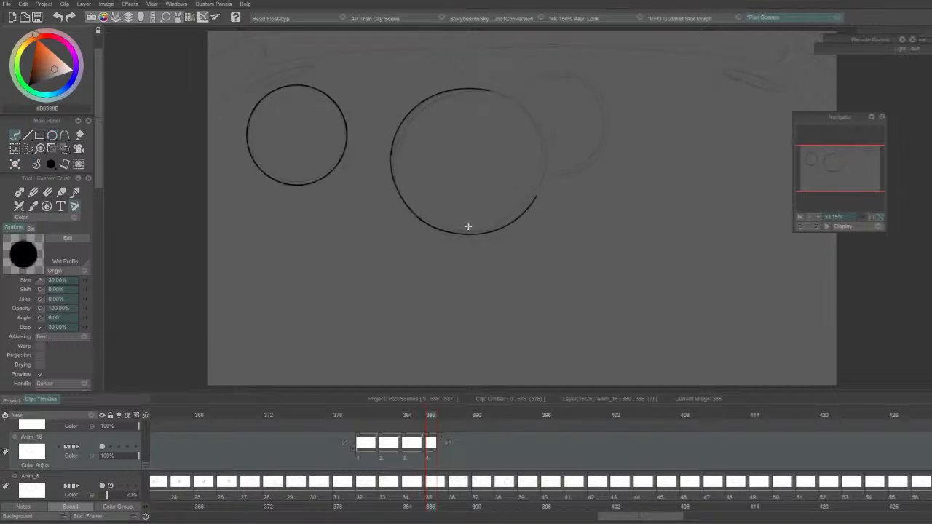
# Trim the end of the middle ball's top arc at frame 386 and trace its upper-right arc.
pyautogui.press('e')
pyautogui.moveTo(495, 95); pyautogui.dragTo(478, 89)
pyautogui.moveTo(472, 89); pyautogui.dragTo(538, 119)
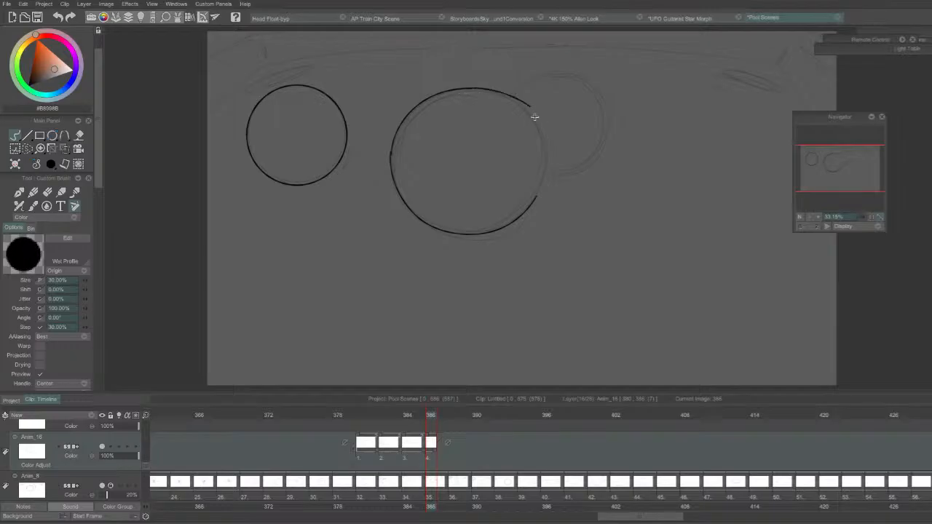
pyautogui.moveTo(460, 90); pyautogui.dragTo(533, 108)
pyautogui.moveTo(457, 89); pyautogui.dragTo(539, 115)
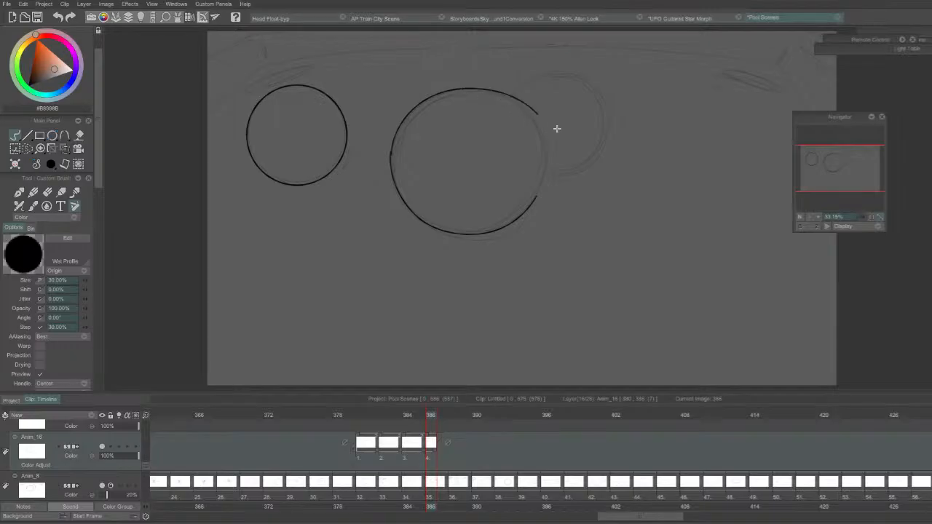
pyautogui.moveTo(464, 89); pyautogui.dragTo(539, 118)
pyautogui.moveTo(465, 89); pyautogui.dragTo(532, 113)
pyautogui.moveTo(466, 89); pyautogui.dragTo(539, 121)
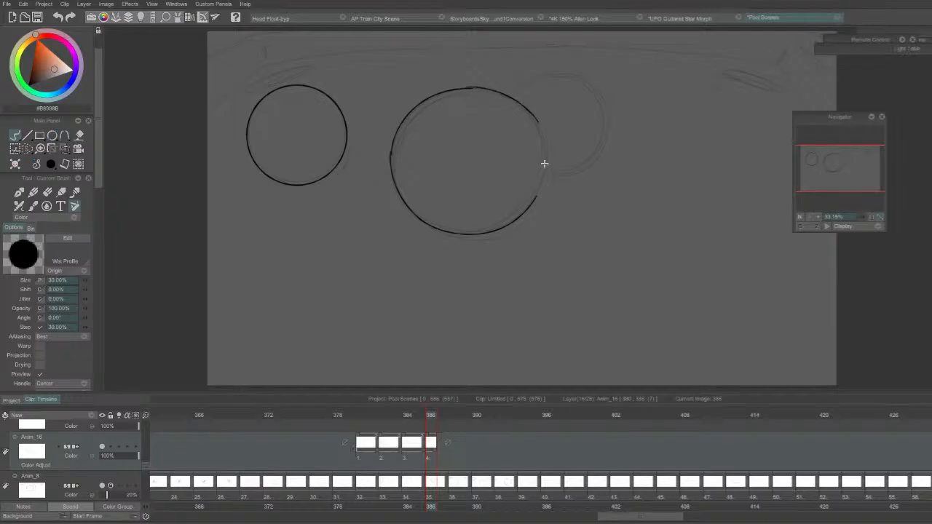
# Trace the right side of the middle ball at frame 386 down to its lower arc and erase the overlapping ends.
pyautogui.moveTo(467, 90)
pyautogui.mouseDown()
pyautogui.moveTo(518, 103)
pyautogui.moveTo(546, 188)
pyautogui.moveTo(577, 139)
pyautogui.moveTo(533, 119)
pyautogui.moveTo(528, 212)
pyautogui.mouseUp()
pyautogui.press('Left')
pyautogui.press('Right')
pyautogui.moveTo(535, 122); pyautogui.dragTo(523, 216)
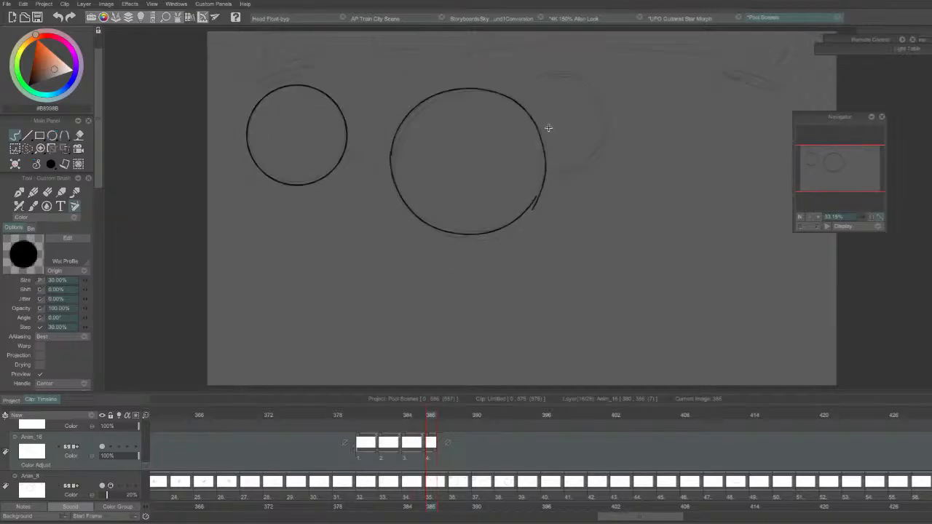
pyautogui.moveTo(533, 120); pyautogui.dragTo(527, 211)
pyautogui.press('e')
pyautogui.press('e')
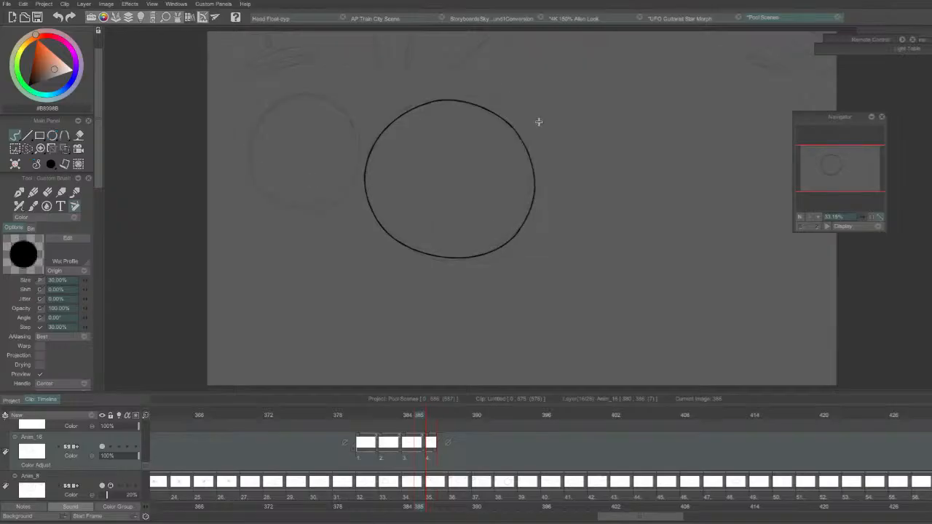
pyautogui.press('e')
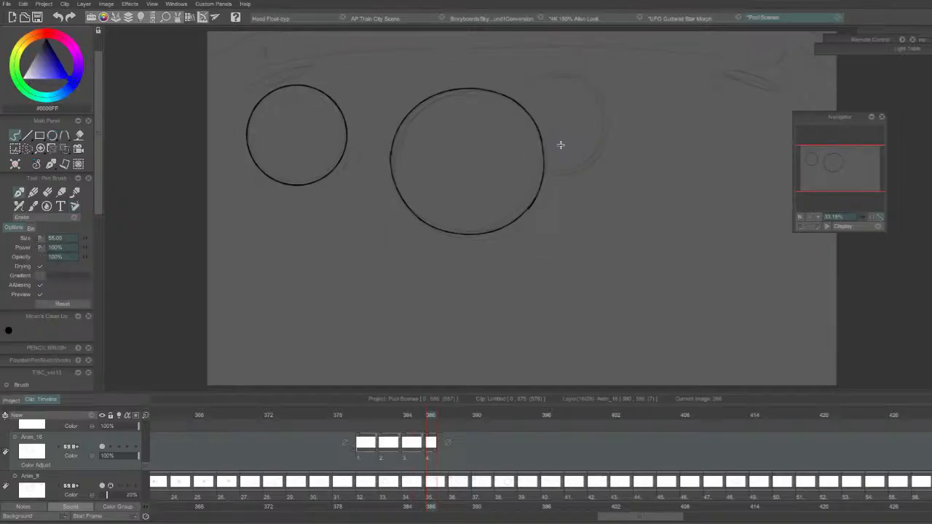
# Redraw the lower-right join of the middle ball at frame 386 and compare it with the previous frame.
pyautogui.press('e')
pyautogui.moveTo(543, 149); pyautogui.dragTo(517, 206)
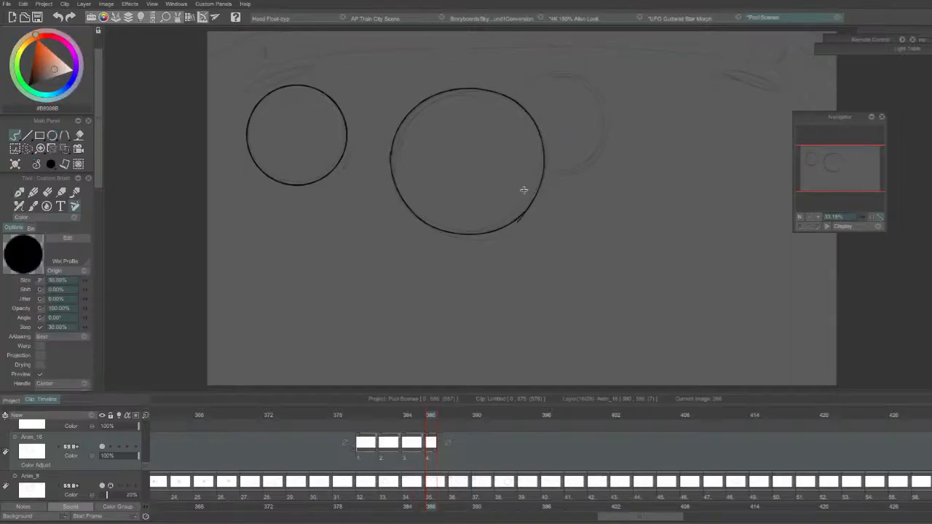
pyautogui.moveTo(541, 135); pyautogui.dragTo(523, 213)
pyautogui.hotkey('ctrl', 'z')
pyautogui.moveTo(542, 134); pyautogui.dragTo(522, 216)
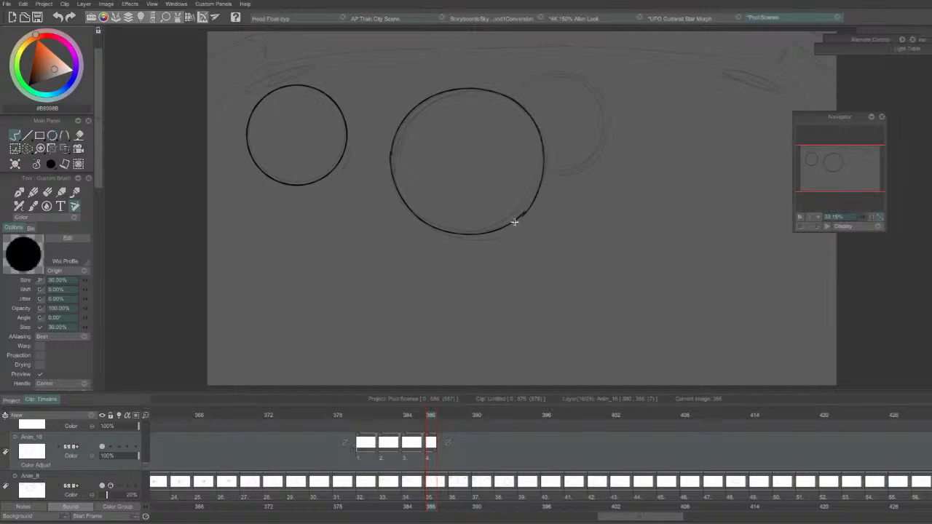
pyautogui.hotkey('ctrl', 'z')
pyautogui.moveTo(544, 149); pyautogui.dragTo(514, 219)
pyautogui.moveTo(542, 146); pyautogui.dragTo(510, 222)
pyautogui.press('e')
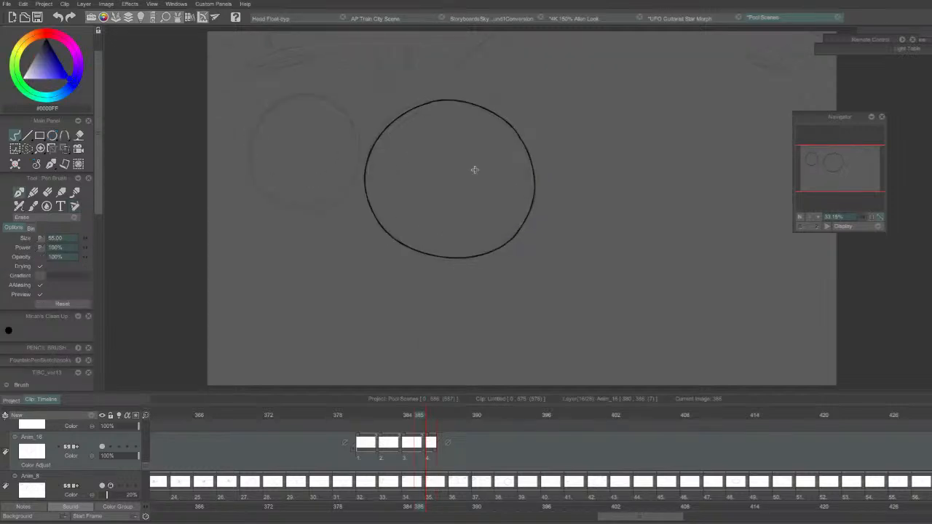
pyautogui.press('e')
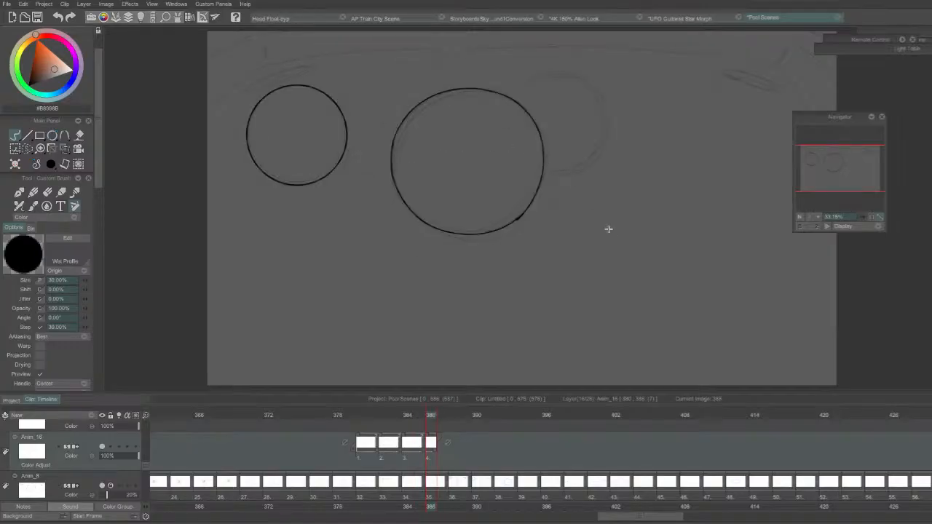
# Hold the frame 386 drawing through frame 387.
pyautogui.moveTo(442, 417); pyautogui.dragTo(419, 418)
pyautogui.moveTo(436, 450); pyautogui.dragTo(446, 451)
pyautogui.click(445, 415)
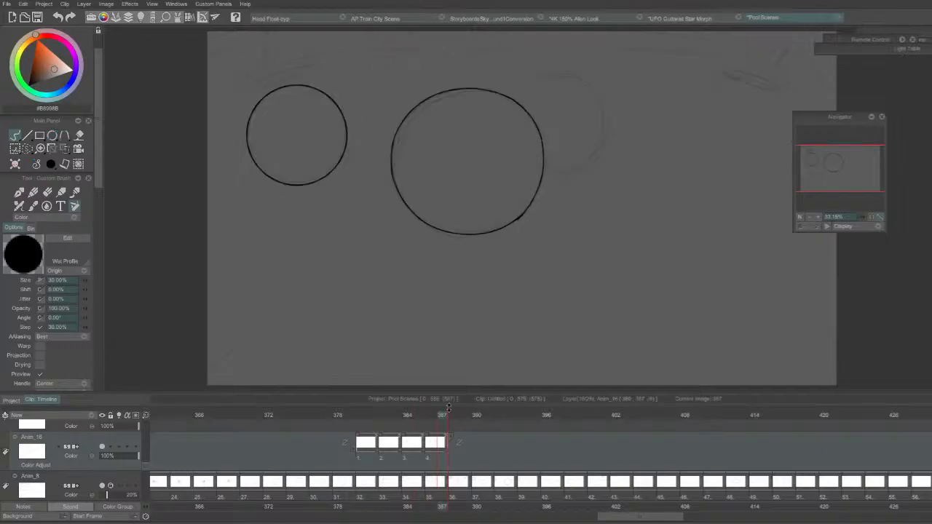
# Trace the left and top arcs of the small rough ball at frame 388 freehand and compare with the previous frame.
pyautogui.press('Right')
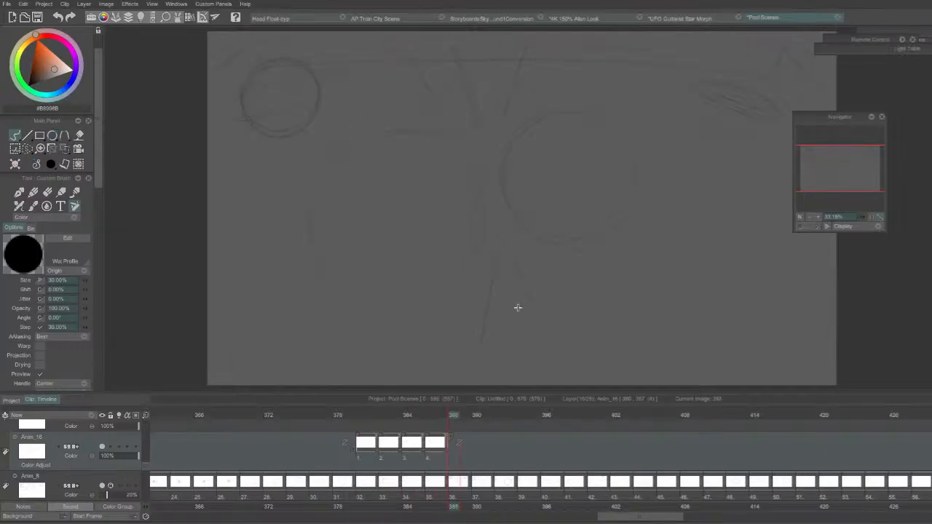
pyautogui.moveTo(265, 134); pyautogui.dragTo(293, 57)
pyautogui.moveTo(274, 136); pyautogui.dragTo(316, 73)
pyautogui.hotkey('ctrl', 'z')
pyautogui.moveTo(282, 137); pyautogui.dragTo(324, 95)
pyautogui.press('Left')
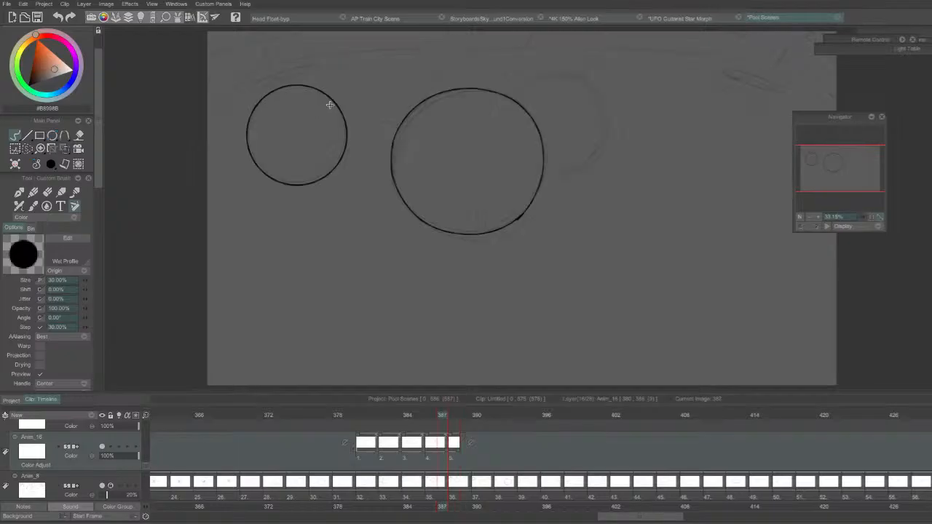
pyautogui.press('Right')
pyautogui.press('e')
pyautogui.press('Left')
pyautogui.press('Right')
pyautogui.press('b')
# Trace the right side of the small ball at frame 388 to close its outline, redoing uneven strokes.
pyautogui.moveTo(297, 63); pyautogui.dragTo(321, 108)
pyautogui.moveTo(314, 73); pyautogui.dragTo(306, 126)
pyautogui.hotkey('ctrl', 'z')
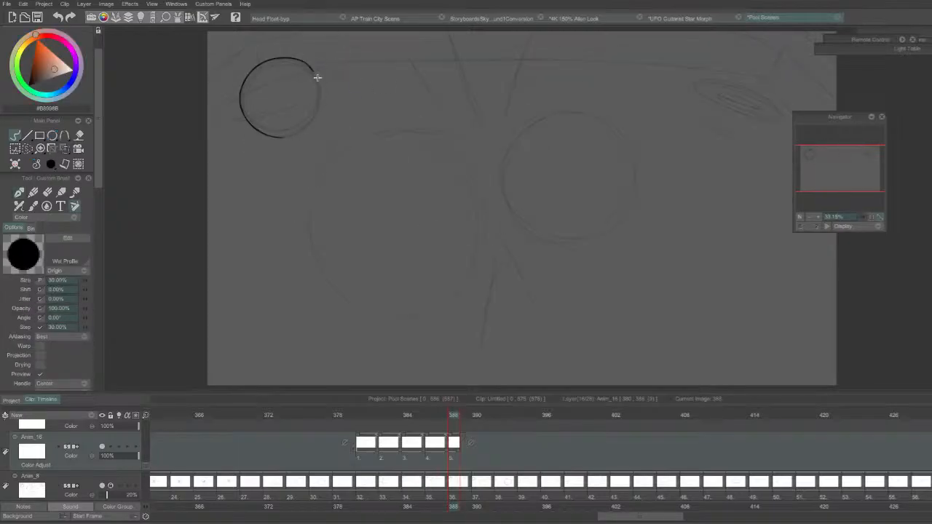
pyautogui.hotkey('ctrl', 'z')
pyautogui.moveTo(300, 60); pyautogui.dragTo(315, 71)
pyautogui.moveTo(319, 104); pyautogui.dragTo(315, 120)
pyautogui.press('Left')
pyautogui.press('Right')
pyautogui.hotkey('ctrl', 'z')
pyautogui.moveTo(302, 60)
pyautogui.mouseDown()
pyautogui.moveTo(295, 137)
pyautogui.moveTo(324, 92)
pyautogui.moveTo(321, 129)
pyautogui.moveTo(277, 136)
pyautogui.moveTo(322, 130)
pyautogui.moveTo(282, 138)
pyautogui.moveTo(316, 129)
pyautogui.moveTo(325, 109)
pyautogui.mouseUp()
pyautogui.hotkey('ctrl', 'z')
pyautogui.moveTo(285, 135); pyautogui.dragTo(325, 110)
pyautogui.moveTo(278, 137); pyautogui.dragTo(324, 102)
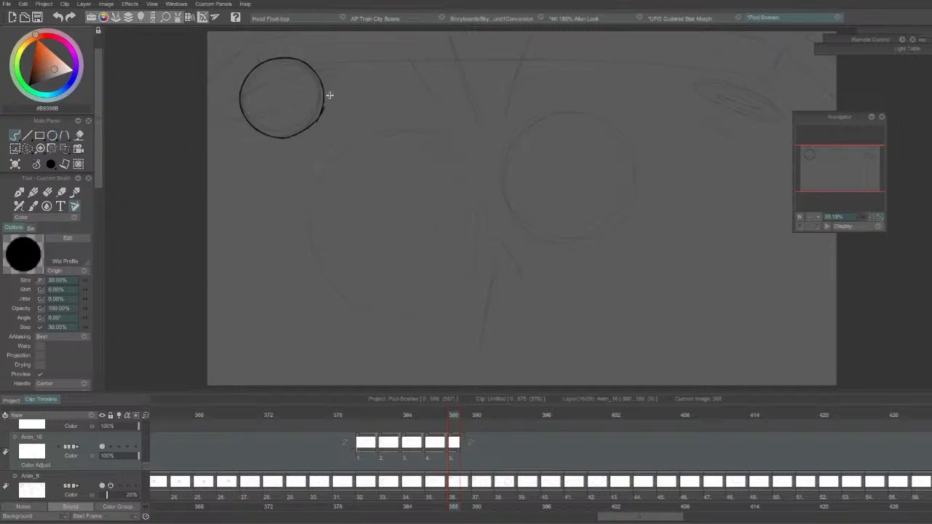
# Redraw the lower-right arc of the small ball at frame 388 until it follows the rough circle.
pyautogui.moveTo(280, 137)
pyautogui.mouseDown()
pyautogui.moveTo(306, 130)
pyautogui.moveTo(320, 97)
pyautogui.mouseUp()
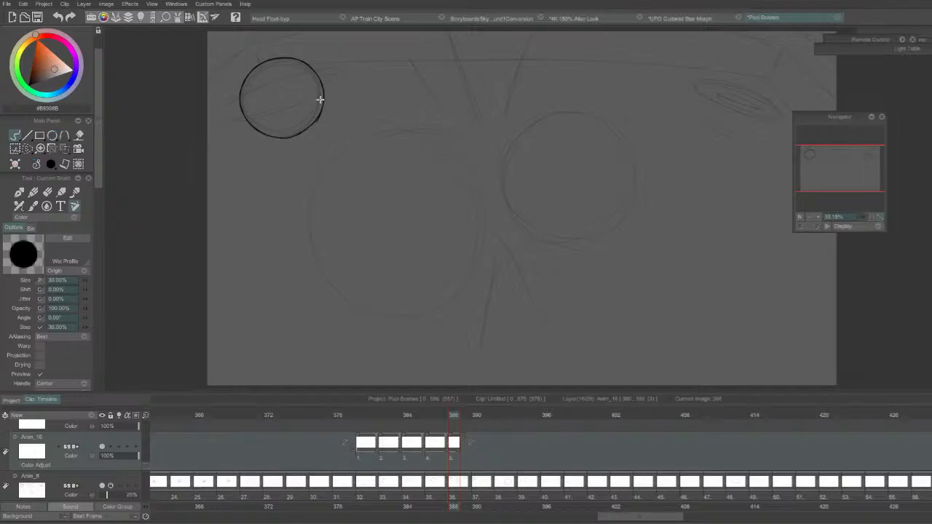
pyautogui.moveTo(276, 137); pyautogui.dragTo(324, 102)
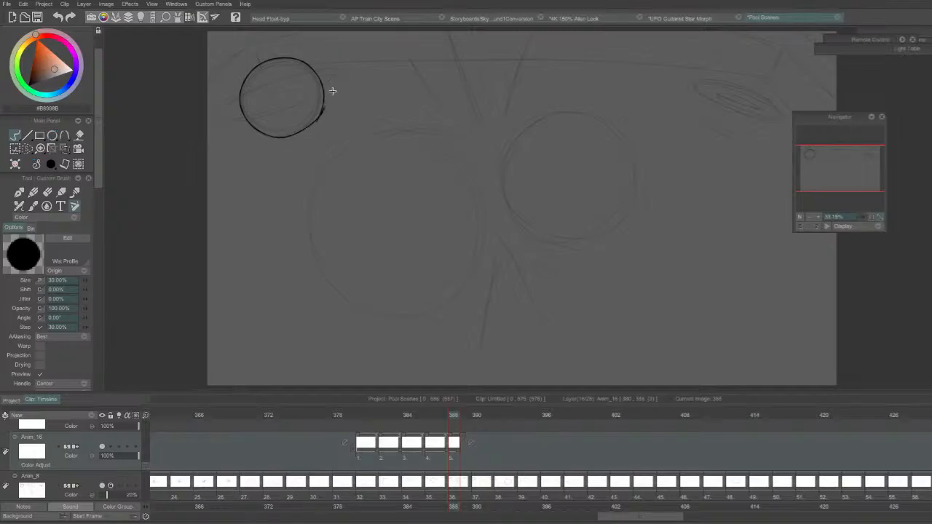
pyautogui.moveTo(282, 140); pyautogui.dragTo(324, 96)
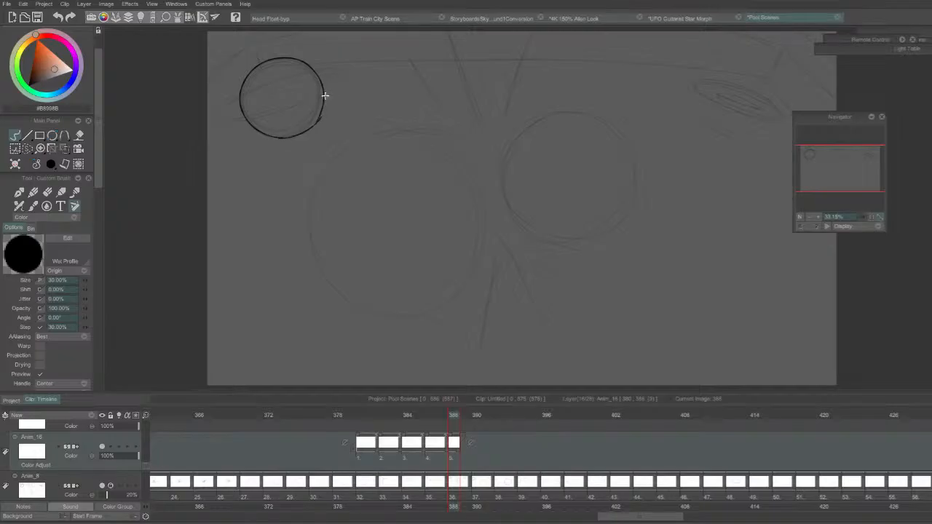
pyautogui.moveTo(281, 139)
pyautogui.mouseDown()
pyautogui.moveTo(327, 88)
pyautogui.moveTo(316, 130)
pyautogui.moveTo(325, 99)
pyautogui.mouseUp()
pyautogui.press('Left')
pyautogui.press('Right')
pyautogui.press('e')
pyautogui.press('b')
pyautogui.moveTo(285, 135); pyautogui.dragTo(323, 86)
# Erase the uneven lower-right join of the small ball at frame 388, redraw it smoothly and compare with frame 387.
pyautogui.press('e')
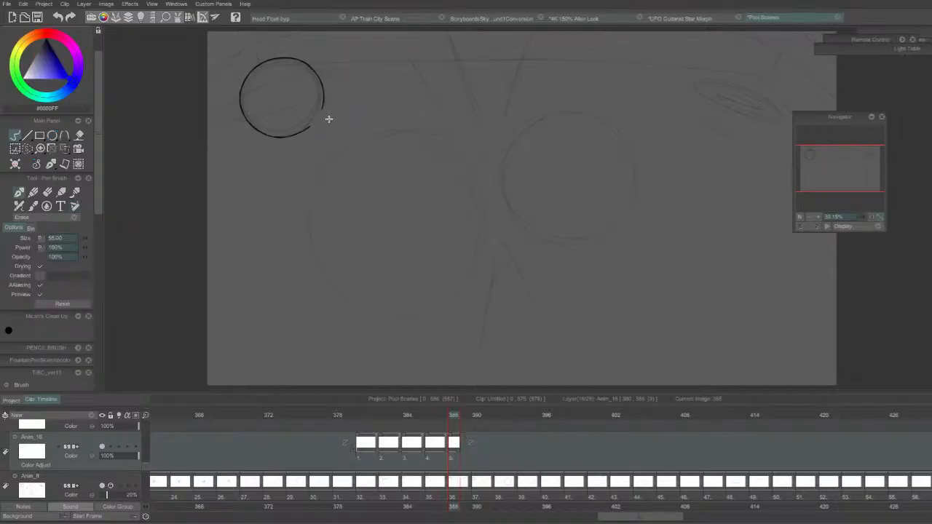
pyautogui.press('b')
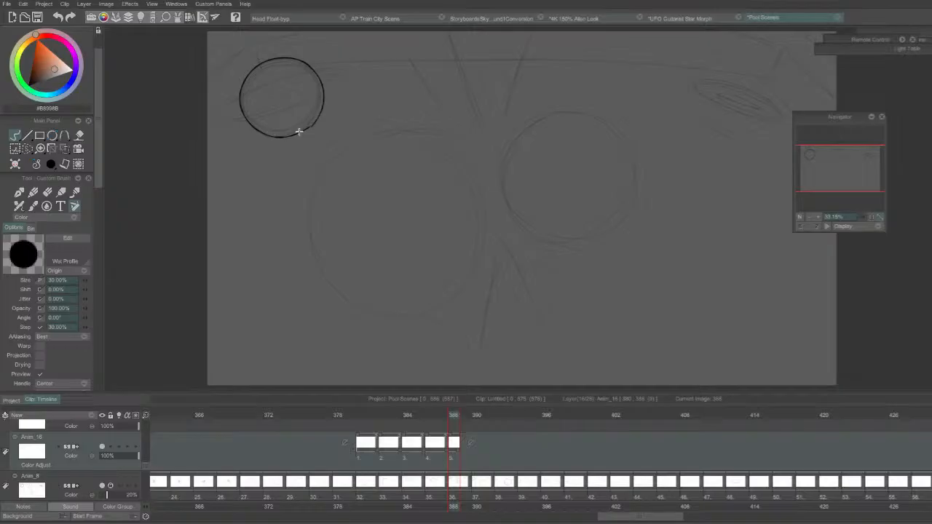
pyautogui.press('e')
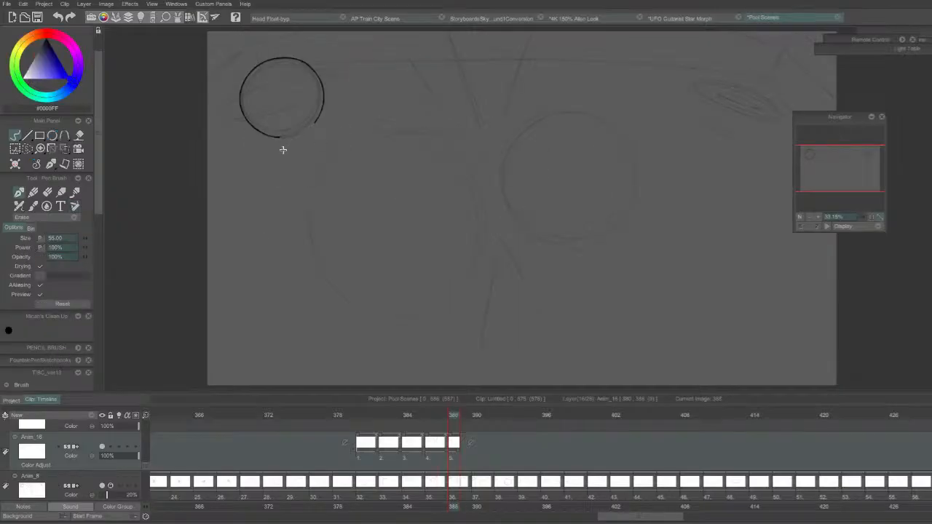
pyautogui.press('b')
pyautogui.hotkey('ctrl', 'z')
pyautogui.moveTo(310, 126); pyautogui.dragTo(322, 112)
pyautogui.hotkey('ctrl', 'z')
pyautogui.press('e')
pyautogui.press('b')
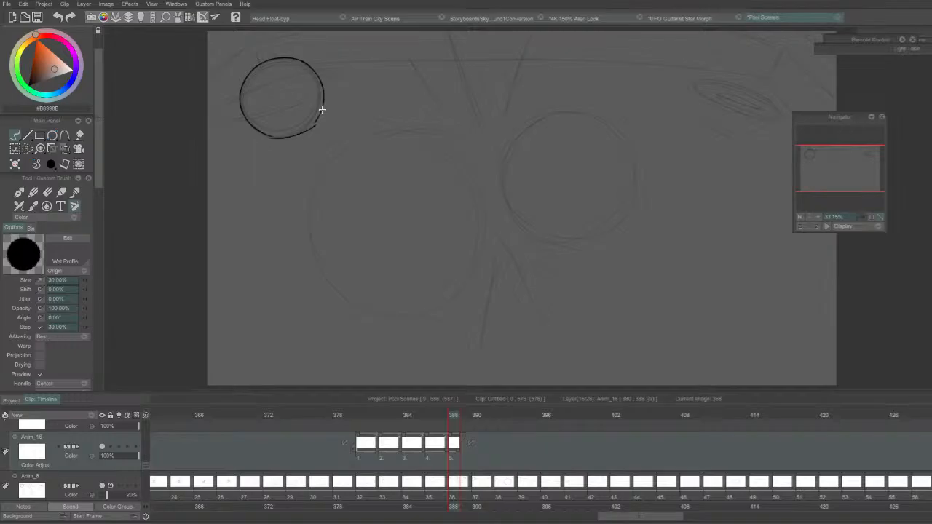
pyautogui.moveTo(264, 134); pyautogui.dragTo(318, 118)
pyautogui.hotkey('ctrl', 'z')
pyautogui.moveTo(264, 134); pyautogui.dragTo(322, 109)
pyautogui.press('Left')
pyautogui.press('Right')
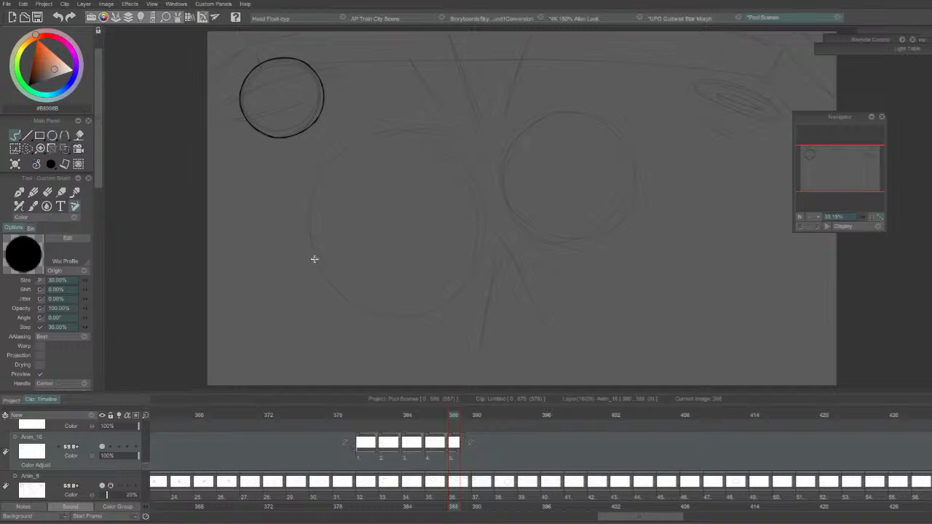
pyautogui.press('Left')
pyautogui.press('Right')
pyautogui.press('Left')
pyautogui.press('Right')
# Try tracing the large rough ball at frame 388 with a circle and compare it with the neighbouring frames.
pyautogui.click(52, 136)
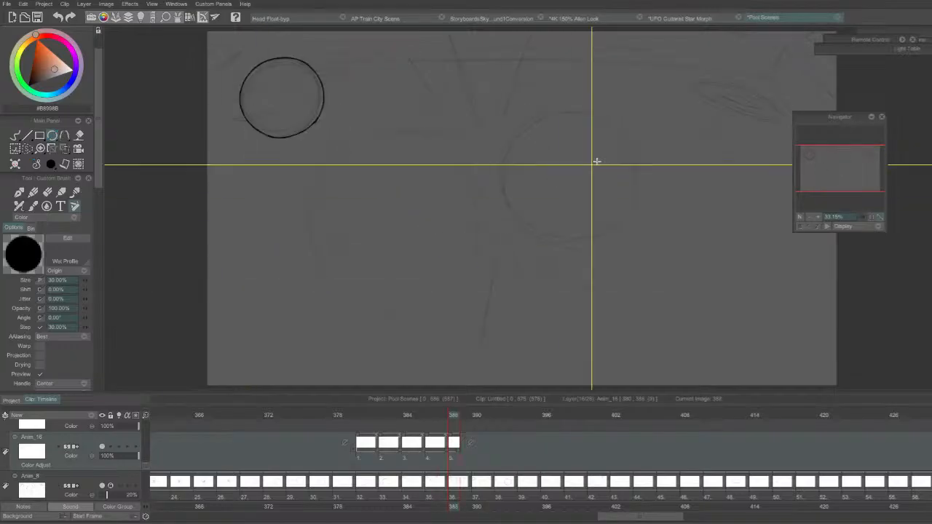
pyautogui.moveTo(383, 132); pyautogui.dragTo(397, 309)
pyautogui.press('Left')
pyautogui.press('Right')
pyautogui.hotkey('ctrl', 'z')
pyautogui.press('Left')
pyautogui.press('Right')
pyautogui.press('Right')
pyautogui.press('Left')
# Hold the frame 388 drawing through frame 389 and trace its large rough ball with a circle.
pyautogui.moveTo(458, 446); pyautogui.dragTo(472, 445)
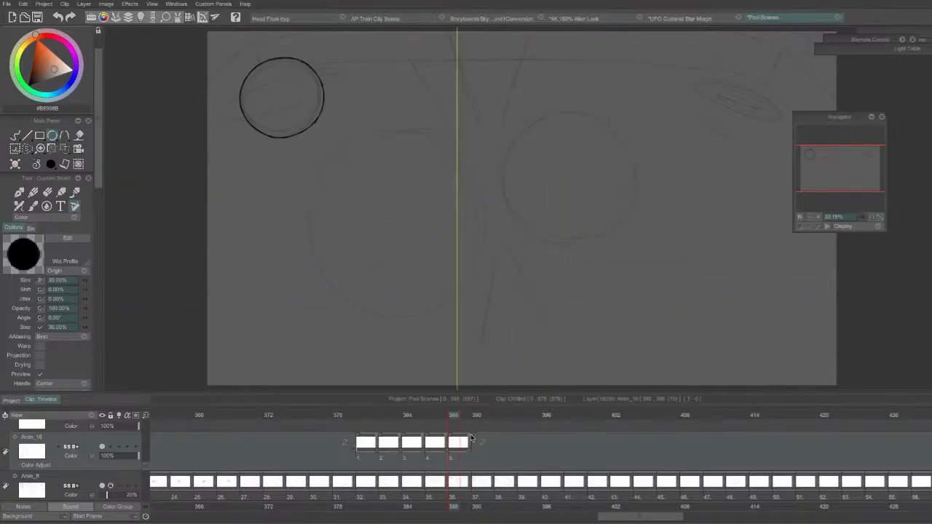
pyautogui.moveTo(467, 410)
pyautogui.mouseDown()
pyautogui.moveTo(374, 425)
pyautogui.moveTo(531, 408)
pyautogui.moveTo(469, 410)
pyautogui.moveTo(477, 410)
pyautogui.mouseUp()
pyautogui.press('Left')
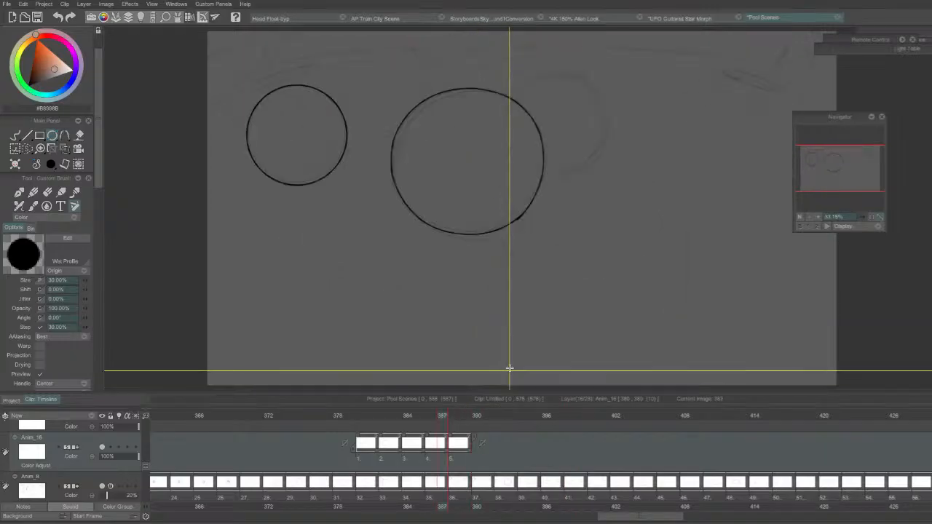
pyautogui.moveTo(397, 130); pyautogui.dragTo(390, 317)
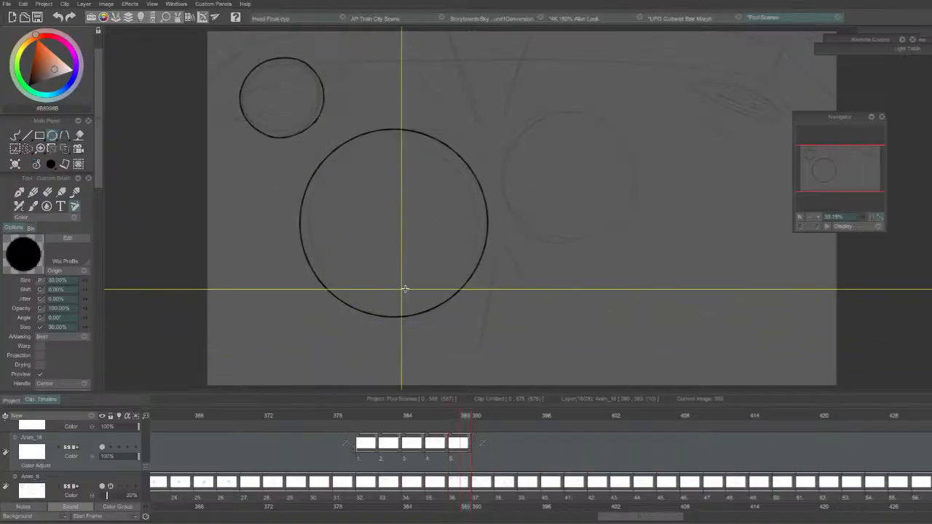
# Scrub through the cleaned-up ball drawings from frame 381 onward and stop at frame 390.
pyautogui.moveTo(476, 414); pyautogui.dragTo(416, 378)
pyautogui.click(371, 412)
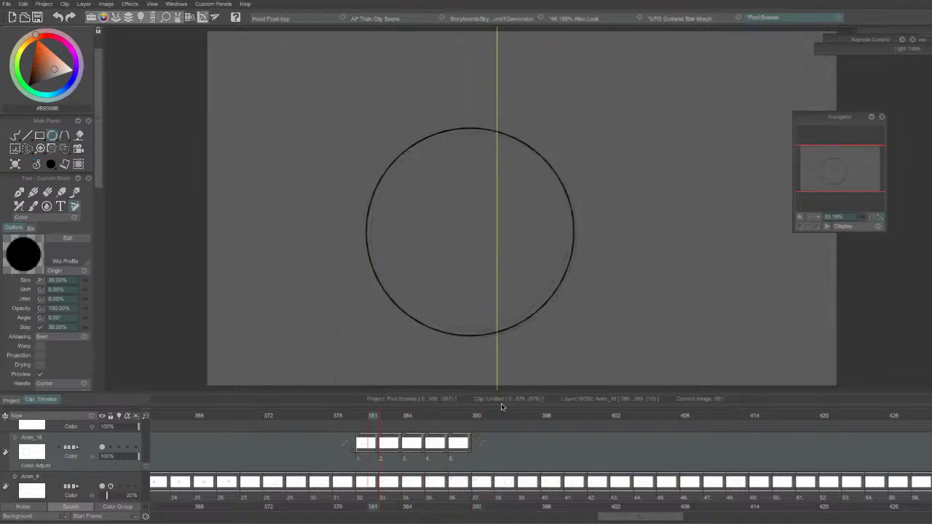
pyautogui.scroll(1, 515, 418)
pyautogui.click(476, 415)
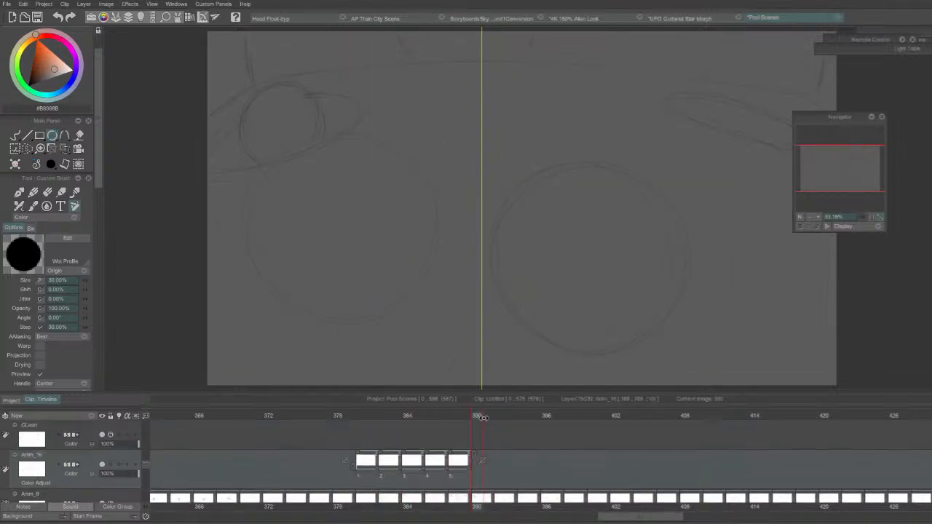
pyautogui.scroll(-2, 147, 470)
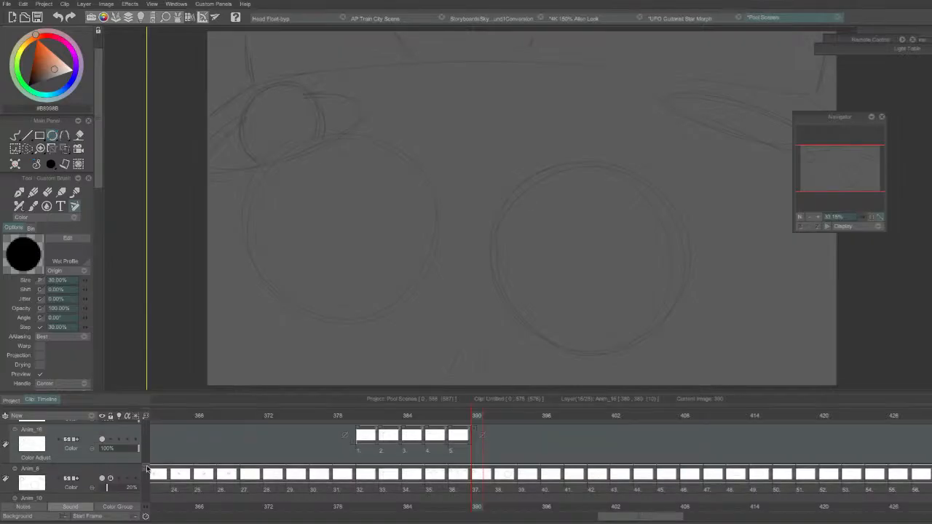
pyautogui.press('Left')
pyautogui.moveTo(405, 412)
pyautogui.mouseDown()
pyautogui.moveTo(360, 415)
pyautogui.moveTo(505, 415)
pyautogui.moveTo(474, 416)
pyautogui.mouseUp()
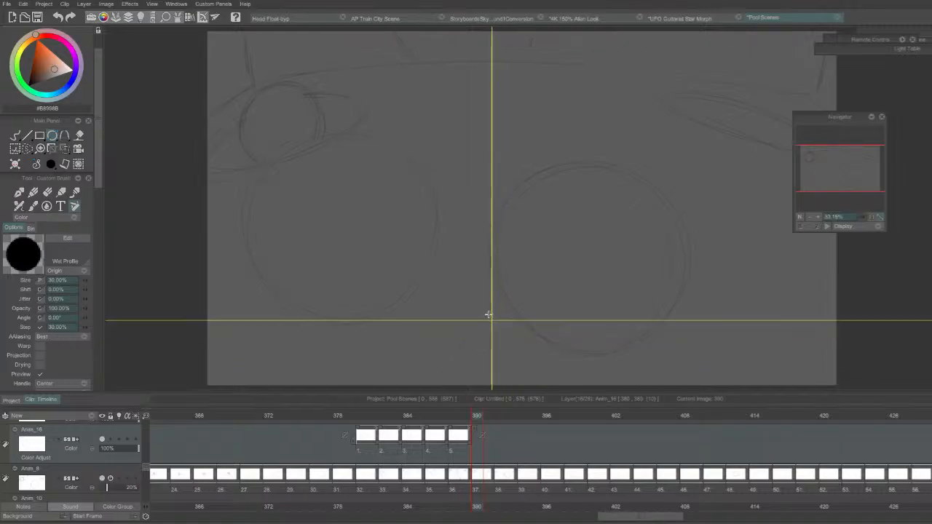
# Trace the large rough ball at frame 390 with a circle and hold the drawing through frame 391.
pyautogui.press('Left')
pyautogui.press('Right')
pyautogui.moveTo(589, 161); pyautogui.dragTo(596, 232)
pyautogui.moveTo(569, 341); pyautogui.dragTo(588, 356)
pyautogui.click(358, 420)
pyautogui.moveTo(484, 441); pyautogui.dragTo(494, 442)
pyautogui.press('Return')
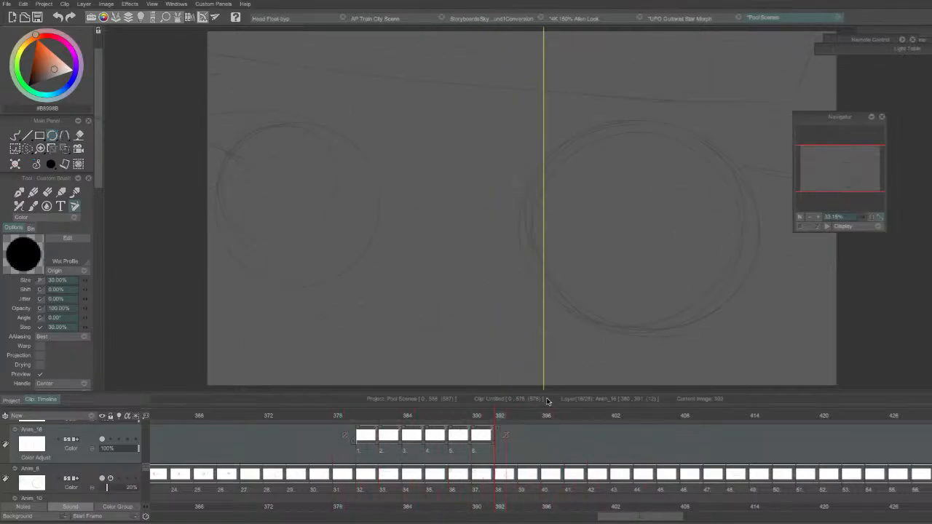
# Trace the large rough ball at frame 392 with a circle and hold the drawing through frame 393.
pyautogui.moveTo(836, 116); pyautogui.dragTo(931, 89)
pyautogui.moveTo(657, 132); pyautogui.dragTo(612, 287)
pyautogui.moveTo(590, 336); pyautogui.dragTo(603, 327)
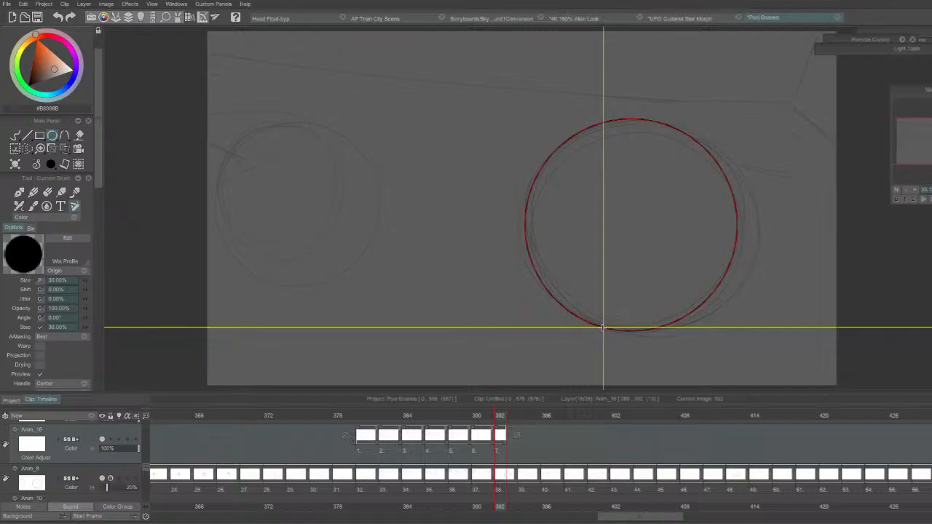
pyautogui.press('Right')
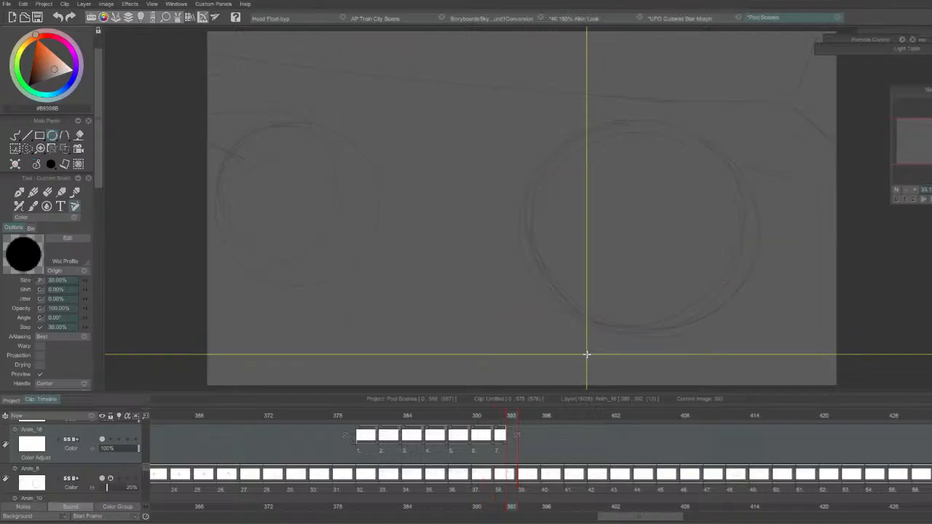
pyautogui.moveTo(508, 436); pyautogui.dragTo(520, 437)
# Trace the large rough ball at frame 394 with a circle, compare it with the neighbouring frames and hold it through frame 395.
pyautogui.click(521, 416)
pyautogui.press('Left')
pyautogui.press('Right')
pyautogui.moveTo(644, 55)
pyautogui.mouseDown()
pyautogui.moveTo(619, 266)
pyautogui.moveTo(638, 292)
pyautogui.mouseUp()
pyautogui.press('Left')
pyautogui.press('Right')
pyautogui.press('Right')
pyautogui.press('Left')
pyautogui.press('Right')
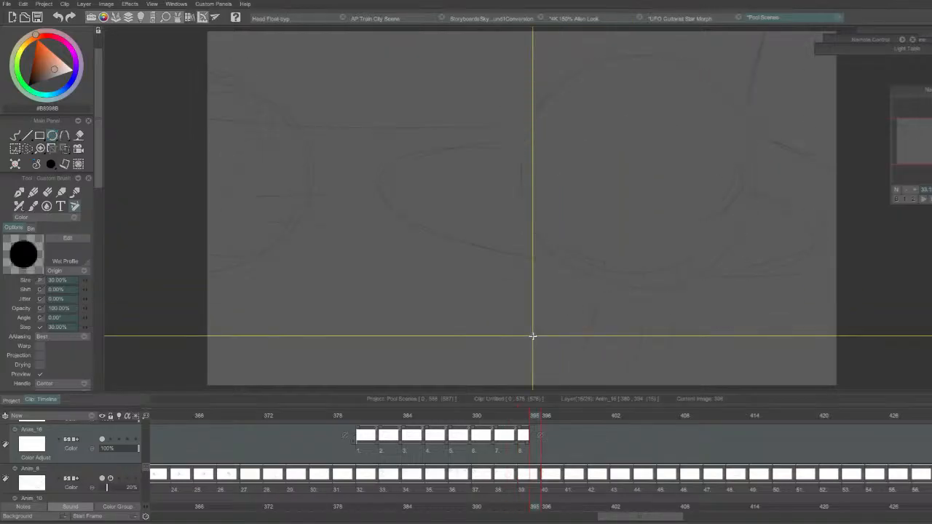
pyautogui.moveTo(530, 437); pyautogui.dragTo(540, 437)
# Trace the large rough ball at frame 396 with a circle, hold it through frame 397 and play the animation back.
pyautogui.press('Right')
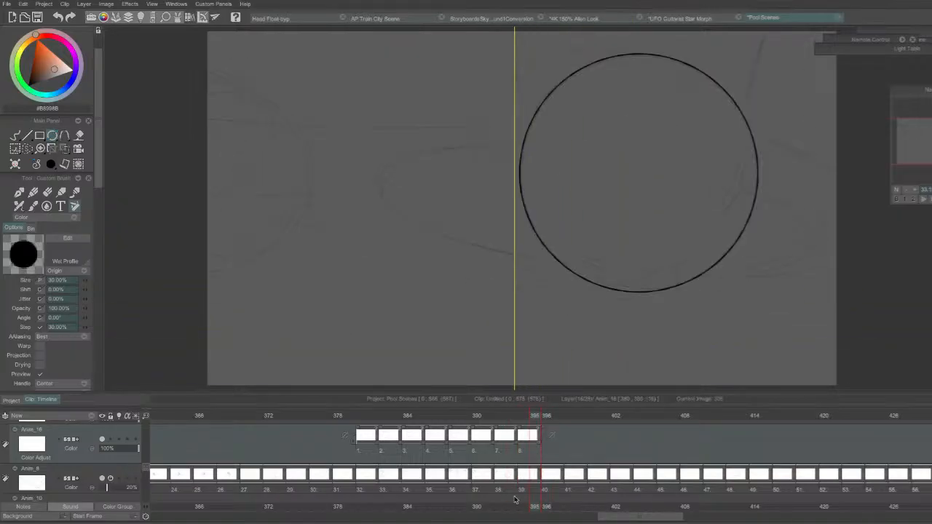
pyautogui.moveTo(590, 48); pyautogui.dragTo(594, 289)
pyautogui.press('Right')
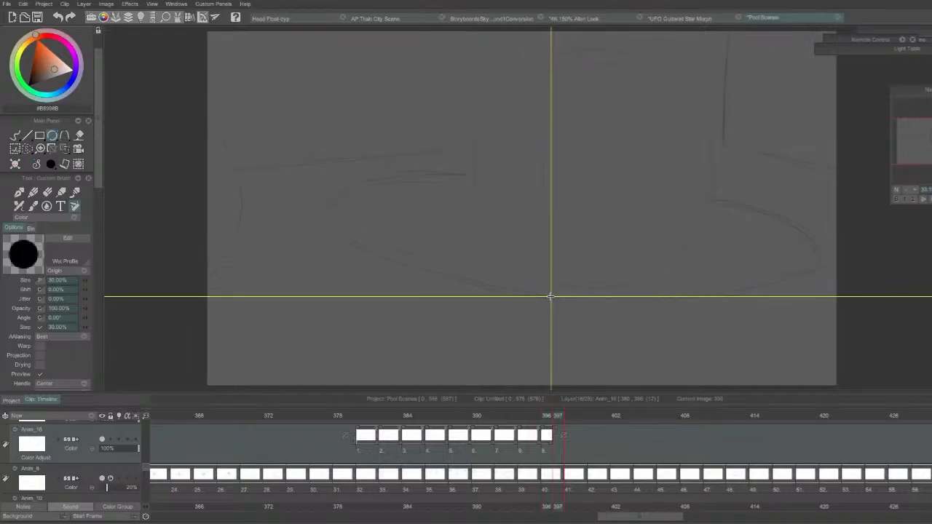
pyautogui.moveTo(561, 444); pyautogui.dragTo(362, 434)
pyautogui.press('Return')
pyautogui.press('Return')
# Trace the large rough ball at frame 398 with a circle, hold it through frame 399 and play the animation back.
pyautogui.click(565, 417)
pyautogui.press('Right')
pyautogui.moveTo(567, 52)
pyautogui.mouseDown()
pyautogui.moveTo(546, 294)
pyautogui.moveTo(560, 294)
pyautogui.mouseUp()
pyautogui.press('Left')
pyautogui.press('Right')
pyautogui.press('Right')
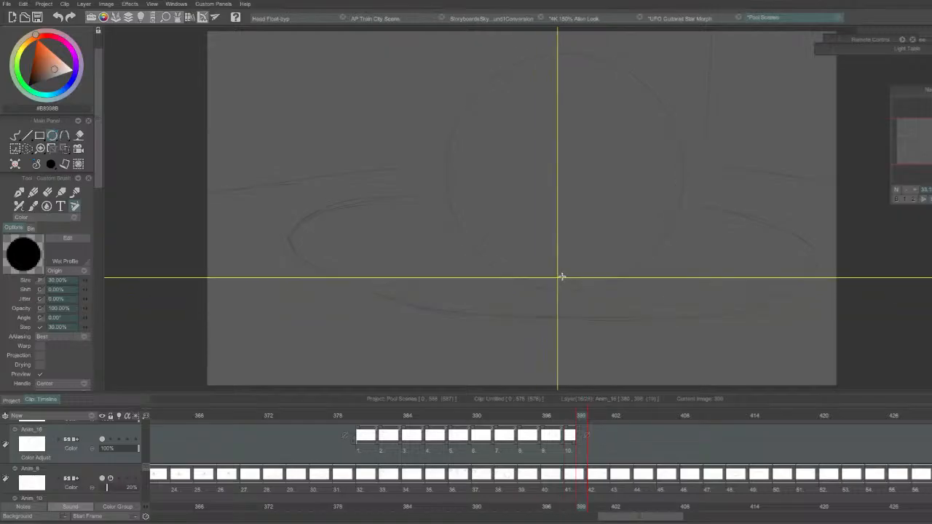
pyautogui.moveTo(574, 442); pyautogui.dragTo(584, 443)
pyautogui.moveTo(589, 421); pyautogui.dragTo(350, 421)
pyautogui.press('Return')
pyautogui.press('Return')
# Trace the large rough ball at frame 400 with a circle and compare it with the neighbouring frames.
pyautogui.click(590, 417)
pyautogui.moveTo(595, 419); pyautogui.dragTo(596, 418)
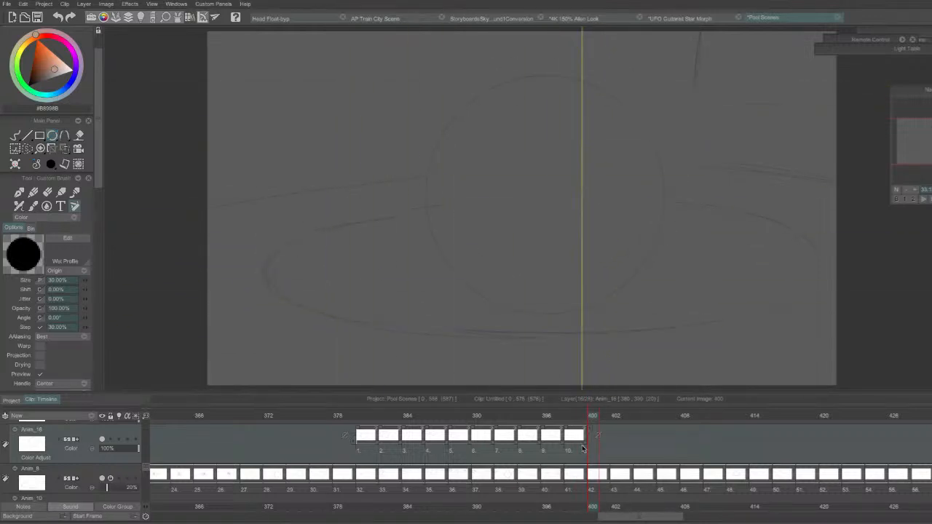
pyautogui.moveTo(595, 441); pyautogui.dragTo(588, 439)
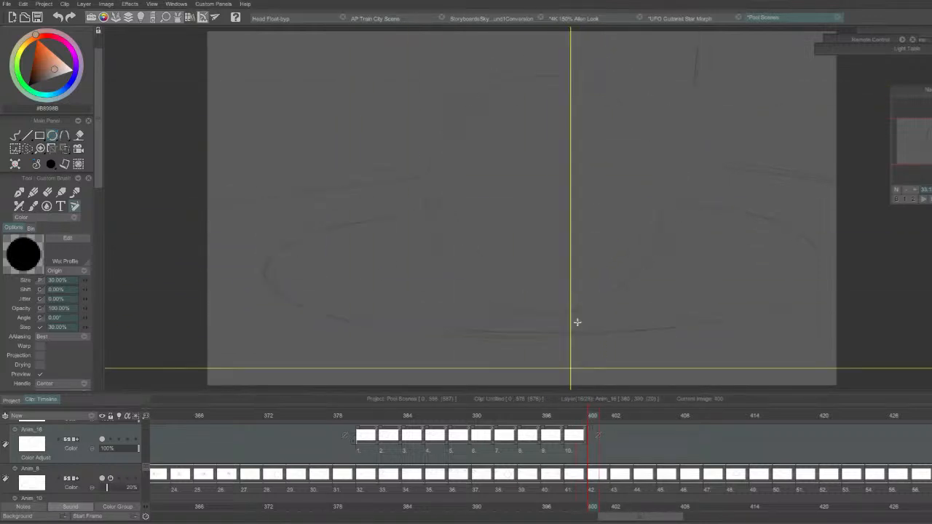
pyautogui.moveTo(547, 73); pyautogui.dragTo(539, 315)
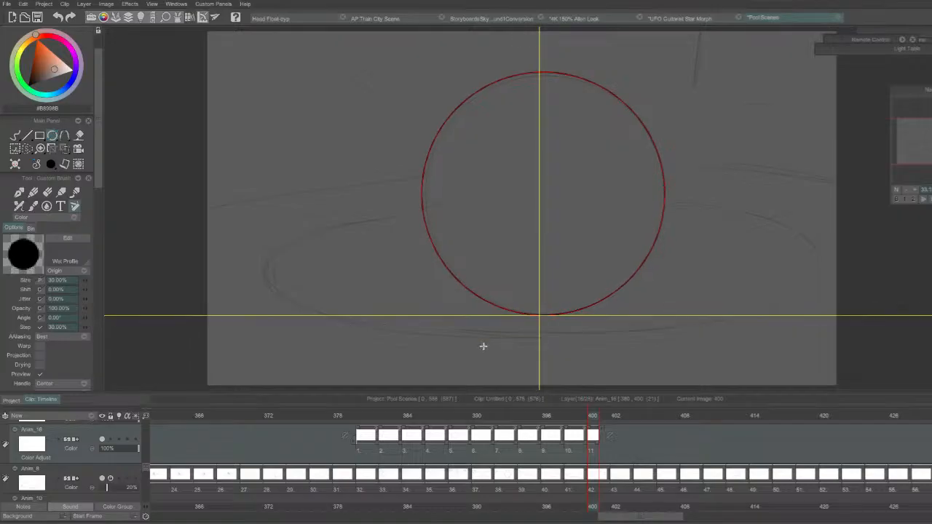
pyautogui.press('Left')
pyautogui.press('Right')
pyautogui.press('Right')
pyautogui.press('Left')
pyautogui.press('Right')
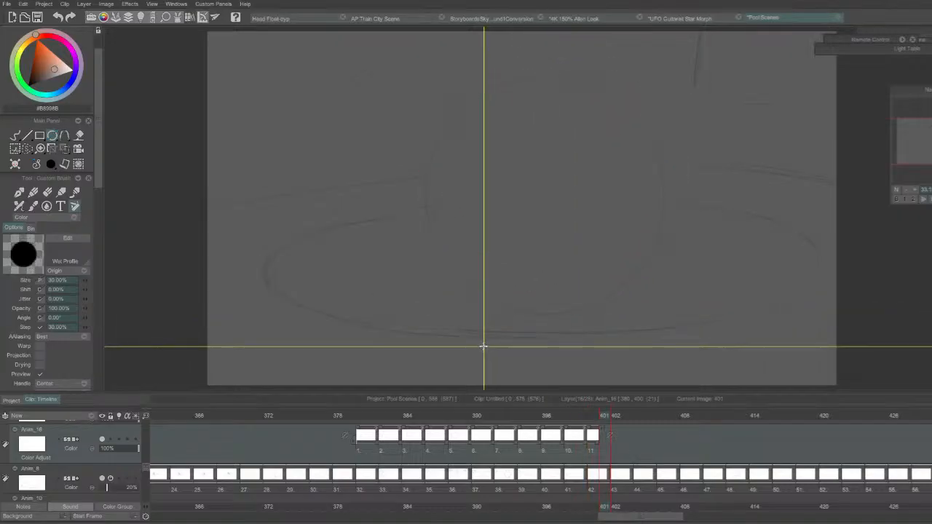
# Hold the frame 400 ball drawing through frame 401 and play the animation back.
pyautogui.moveTo(600, 442); pyautogui.dragTo(363, 431)
pyautogui.press('Return')
pyautogui.press('Return')
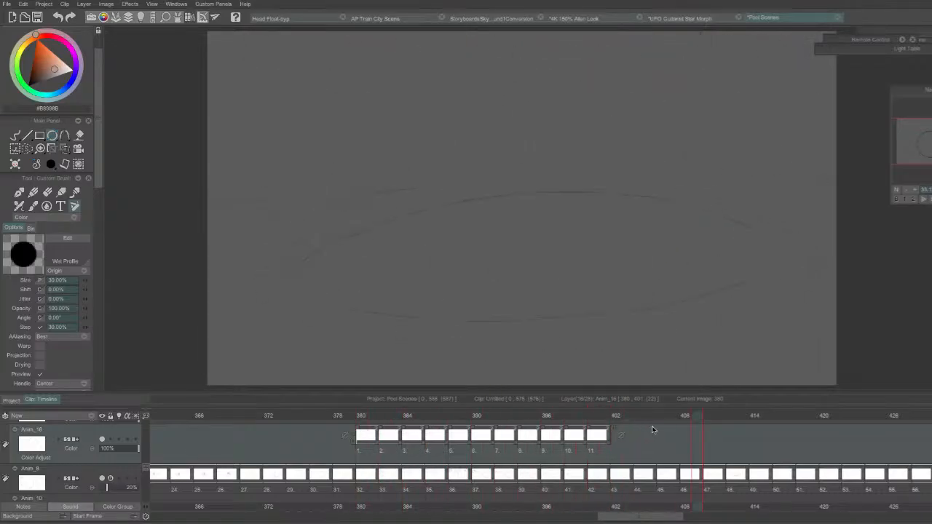
# Trace the rough ball at frame 402 with a circle and erase the part below the oval's front edge.
pyautogui.click(617, 416)
pyautogui.press('Left')
pyautogui.press('Right')
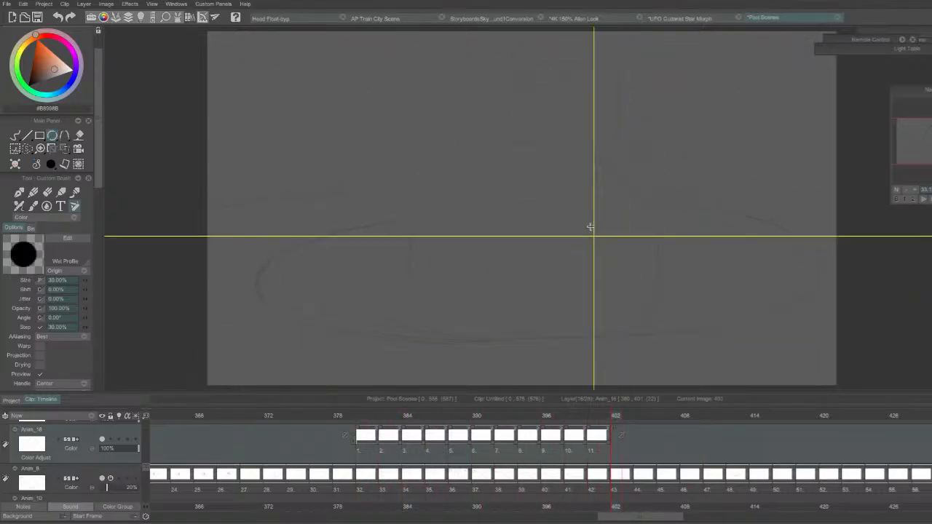
pyautogui.moveTo(536, 139)
pyautogui.mouseDown()
pyautogui.moveTo(522, 374)
pyautogui.moveTo(529, 389)
pyautogui.mouseUp()
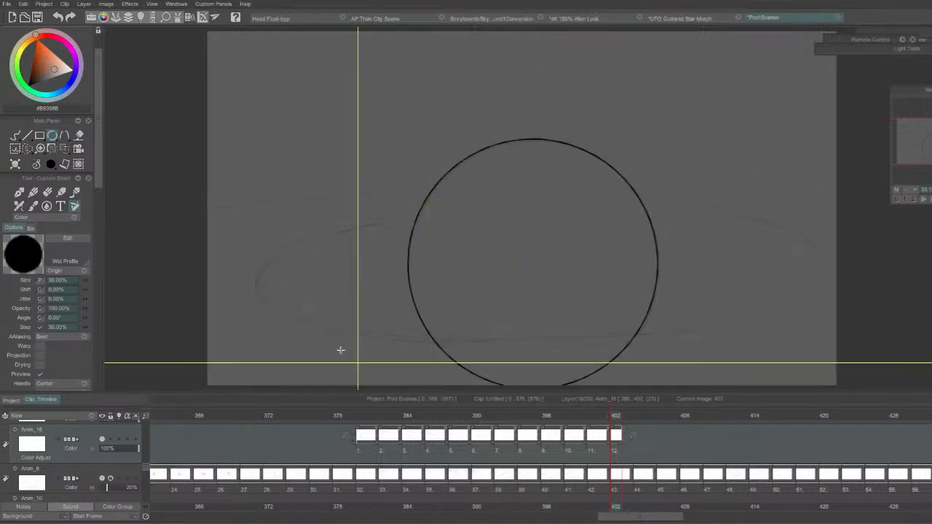
pyautogui.click(15, 136)
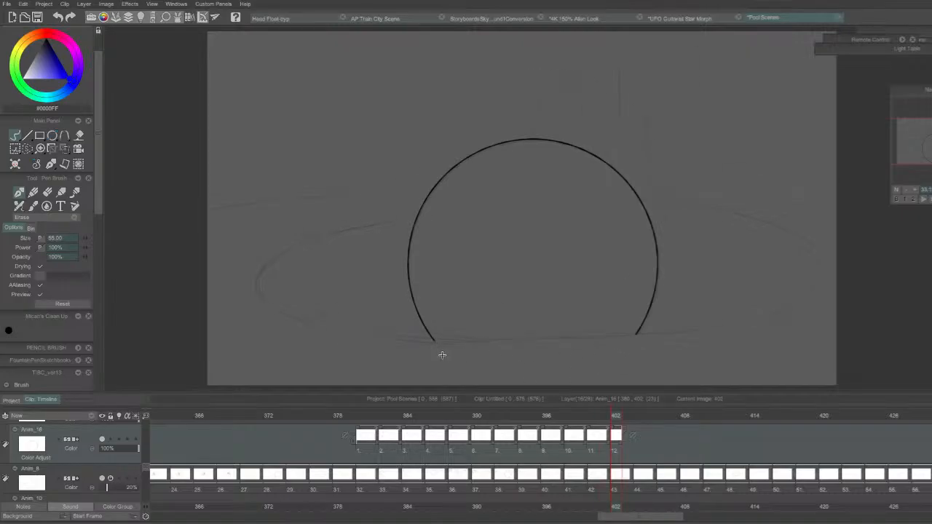
# Draw the oval's left end and front edge freehand across the ball's base at frame 402, redoing the stroke until it fits.
pyautogui.press('b')
pyautogui.moveTo(248, 282); pyautogui.dragTo(624, 339)
pyautogui.hotkey('ctrl', 'z')
pyautogui.moveTo(255, 282)
pyautogui.mouseDown()
pyautogui.moveTo(262, 297)
pyautogui.moveTo(647, 346)
pyautogui.mouseUp()
pyautogui.hotkey('ctrl', 'z')
pyautogui.moveTo(257, 277)
pyautogui.mouseDown()
pyautogui.moveTo(272, 312)
pyautogui.moveTo(670, 338)
pyautogui.mouseUp()
pyautogui.hotkey('ctrl', 'z')
pyautogui.moveTo(255, 300); pyautogui.dragTo(676, 336)
pyautogui.hotkey('ctrl', 'z')
pyautogui.moveTo(259, 274)
pyautogui.mouseDown()
pyautogui.moveTo(252, 285)
pyautogui.moveTo(652, 340)
pyautogui.mouseUp()
pyautogui.hotkey('ctrl', 'z')
pyautogui.moveTo(255, 273); pyautogui.dragTo(651, 339)
pyautogui.hotkey('ctrl', 'z')
pyautogui.moveTo(255, 269)
pyautogui.mouseDown()
pyautogui.moveTo(494, 345)
pyautogui.moveTo(690, 306)
pyautogui.mouseUp()
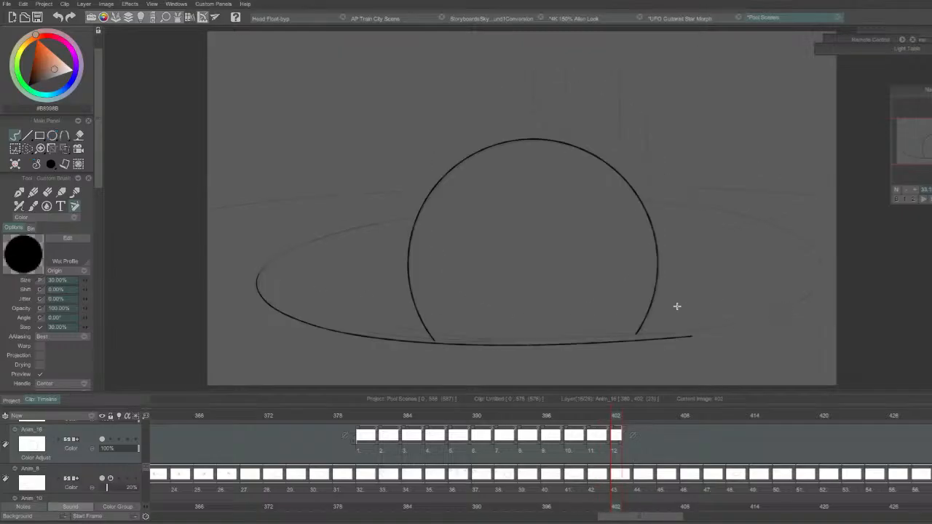
pyautogui.moveTo(435, 340); pyautogui.dragTo(437, 343)
pyautogui.press('Left')
pyautogui.press('Right')
# Continue the oval's front edge at frame 402 from the ball around to the oval's right end.
pyautogui.moveTo(639, 331)
pyautogui.mouseDown()
pyautogui.moveTo(629, 340)
pyautogui.moveTo(791, 301)
pyautogui.mouseUp()
pyautogui.press('e')
pyautogui.press('Left')
pyautogui.press('Right')
pyautogui.press('b')
pyautogui.hotkey('ctrl', 'z')
pyautogui.moveTo(638, 341); pyautogui.dragTo(800, 292)
pyautogui.hotkey('ctrl', 'z')
pyautogui.moveTo(627, 337)
pyautogui.mouseDown()
pyautogui.moveTo(801, 297)
pyautogui.moveTo(793, 237)
pyautogui.mouseUp()
# Draw the oval's back edge at frame 402 on both sides of the ball, stopping at the ball's outline.
pyautogui.moveTo(257, 281); pyautogui.dragTo(397, 217)
pyautogui.hotkey('ctrl', 'z')
pyautogui.moveTo(258, 277); pyautogui.dragTo(398, 220)
pyautogui.hotkey('ctrl', 'z')
pyautogui.moveTo(255, 278); pyautogui.dragTo(378, 226)
pyautogui.hotkey('ctrl', 'z')
pyautogui.moveTo(256, 279)
pyautogui.mouseDown()
pyautogui.moveTo(417, 216)
pyautogui.moveTo(765, 217)
pyautogui.mouseUp()
pyautogui.hotkey('ctrl', 'z')
pyautogui.moveTo(641, 208)
pyautogui.mouseDown()
pyautogui.moveTo(775, 227)
pyautogui.moveTo(800, 241)
pyautogui.mouseUp()
pyautogui.hotkey('ctrl', 'z')
pyautogui.moveTo(644, 206); pyautogui.dragTo(806, 248)
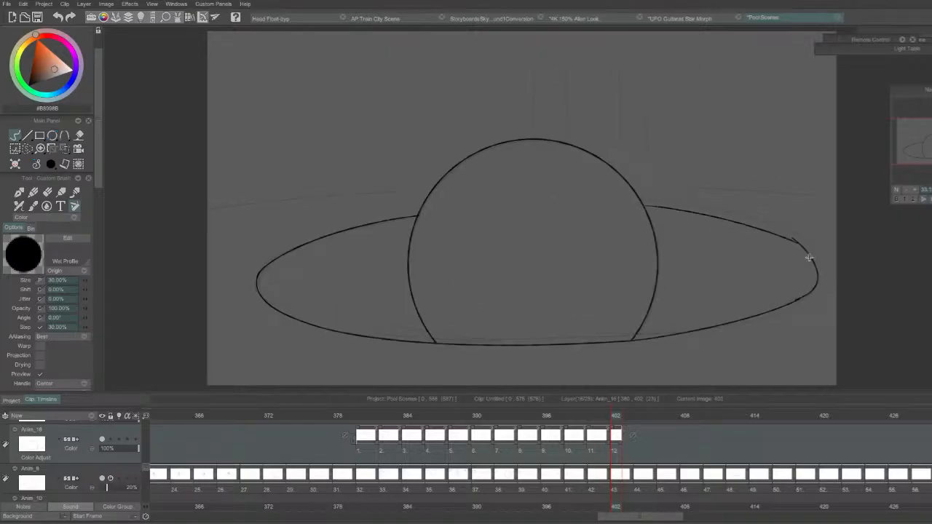
# Erase the uneven right end of the oval at frame 402 and redraw it as a smooth curve.
pyautogui.press('e')
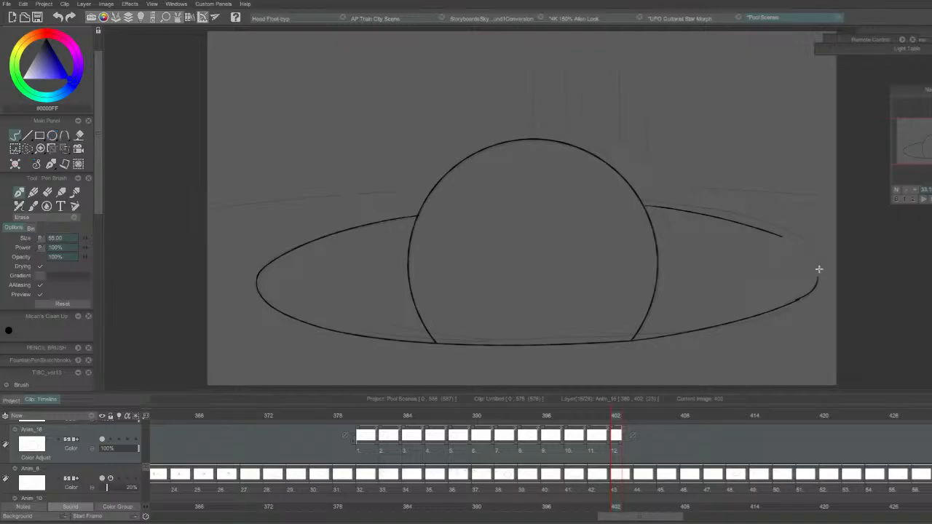
pyautogui.press('b')
pyautogui.moveTo(783, 236); pyautogui.dragTo(815, 290)
pyautogui.hotkey('ctrl', 'z')
pyautogui.moveTo(777, 235)
pyautogui.mouseDown()
pyautogui.moveTo(799, 247)
pyautogui.moveTo(797, 294)
pyautogui.moveTo(810, 285)
pyautogui.moveTo(798, 289)
pyautogui.moveTo(816, 295)
pyautogui.moveTo(786, 305)
pyautogui.mouseUp()
# Rework the oval's lower-right edge at frame 402 until it runs smoothly from the right tip into the front edge.
pyautogui.press('e')
pyautogui.press('b')
pyautogui.moveTo(820, 278); pyautogui.dragTo(753, 315)
pyautogui.hotkey('ctrl', 'z')
pyautogui.hotkey('ctrl', 'z')
pyautogui.hotkey('ctrl', 'z')
pyautogui.moveTo(820, 277); pyautogui.dragTo(756, 318)
pyautogui.hotkey('ctrl', 'z')
pyautogui.moveTo(823, 277); pyautogui.dragTo(758, 317)
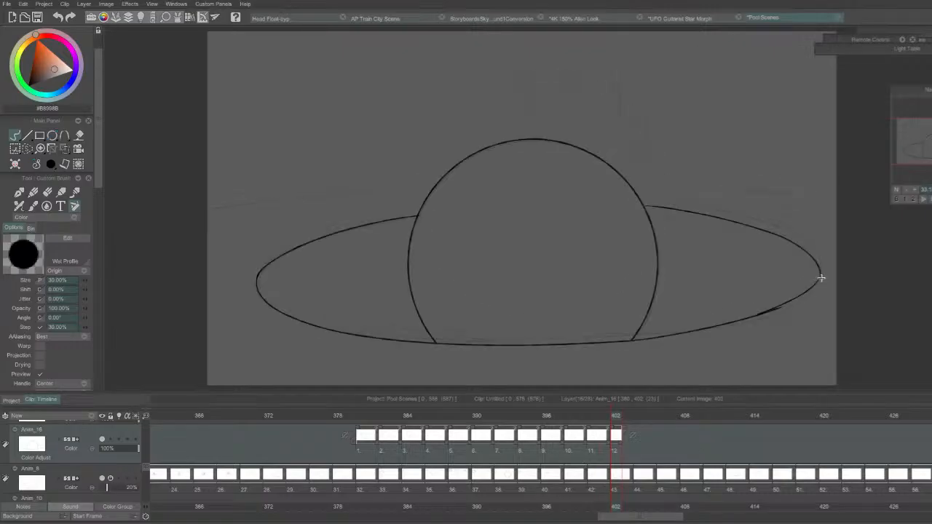
pyautogui.hotkey('ctrl', 'z')
pyautogui.moveTo(820, 275); pyautogui.dragTo(773, 308)
pyautogui.moveTo(820, 272); pyautogui.dragTo(753, 304)
pyautogui.hotkey('ctrl', 'z')
pyautogui.moveTo(823, 270); pyautogui.dragTo(757, 311)
# Compare frame 402 with the preceding frame and play the cleaned-up animation from frame 380.
pyautogui.press('Left')
pyautogui.press('Right')
pyautogui.click(365, 420)
pyautogui.press('Return')
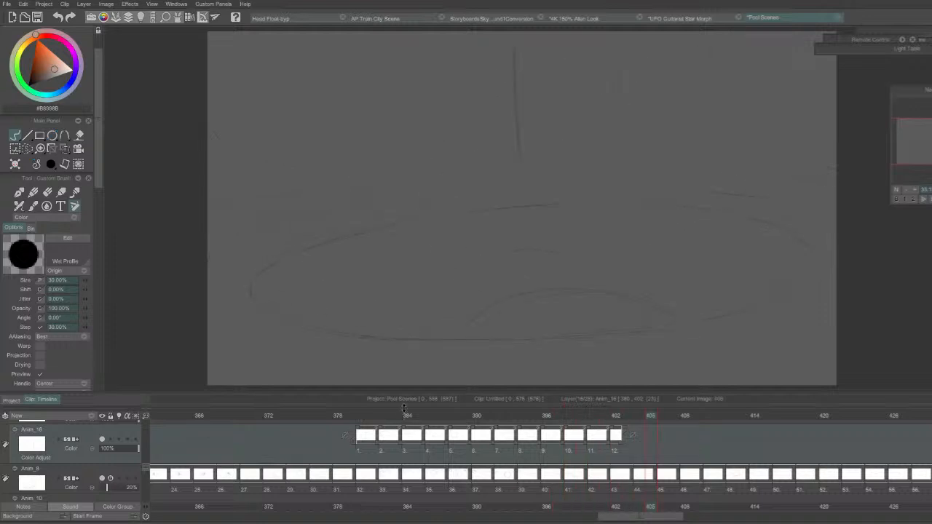
pyautogui.click(363, 412)
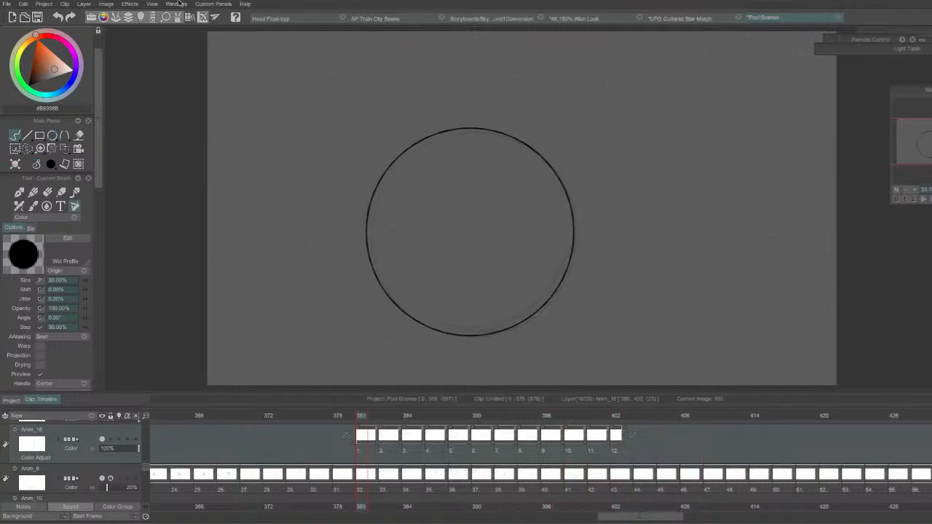
pyautogui.moveTo(179, 3)
pyautogui.click(129, 6)
pyautogui.click(161, 81)
# Trace the rough number 3 ball at frame 363 with a circle and extend the drawing's start back to frame 362.
pyautogui.moveTo(346, 418)
pyautogui.mouseDown()
pyautogui.moveTo(176, 418)
pyautogui.moveTo(315, 419)
pyautogui.moveTo(218, 426)
pyautogui.moveTo(249, 434)
pyautogui.moveTo(172, 434)
pyautogui.mouseUp()
pyautogui.press('Left')
pyautogui.press('Left')
pyautogui.press('Left')
pyautogui.press('Right')
pyautogui.press('Right')
pyautogui.click(53, 136)
pyautogui.moveTo(398, 101)
pyautogui.mouseDown()
pyautogui.moveTo(418, 241)
pyautogui.moveTo(432, 281)
pyautogui.moveTo(445, 290)
pyautogui.moveTo(434, 290)
pyautogui.mouseUp()
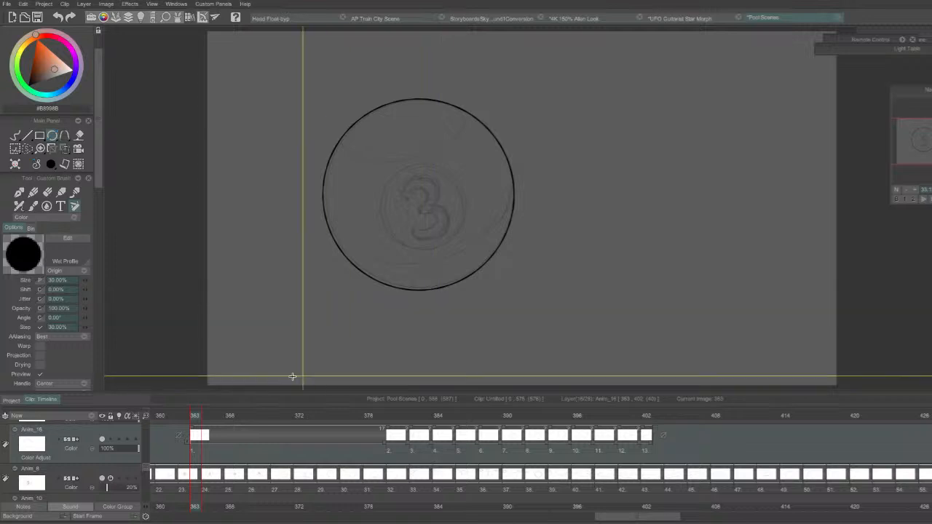
pyautogui.moveTo(193, 430); pyautogui.dragTo(182, 429)
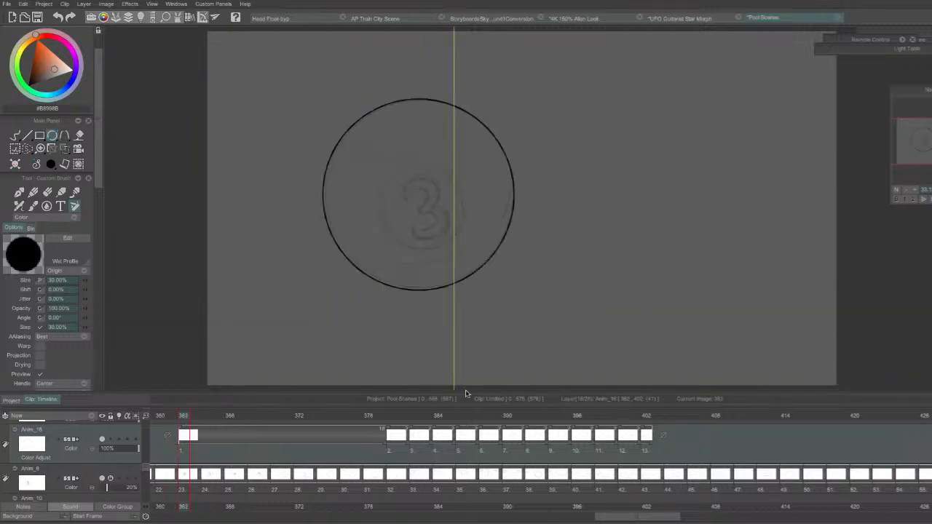
# Zoom the canvas to 40% and draw the upper stripe's curved edge freehand across the number 3 ball at frame 362.
pyautogui.moveTo(919, 92); pyautogui.dragTo(704, 92)
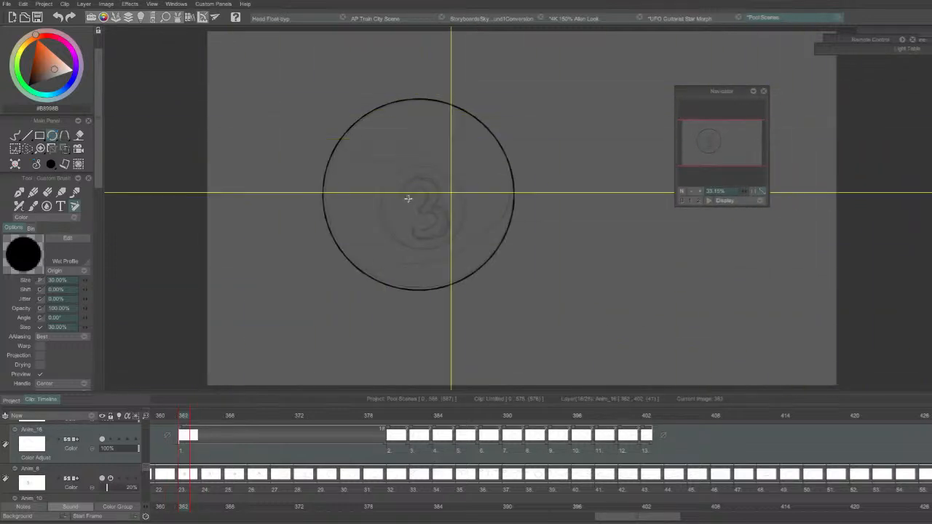
pyautogui.click(15, 136)
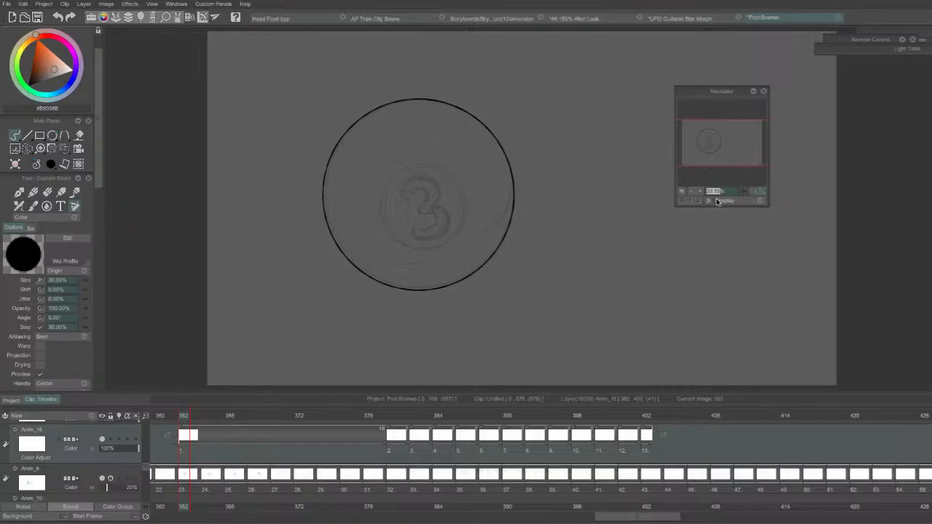
pyautogui.press('Return')
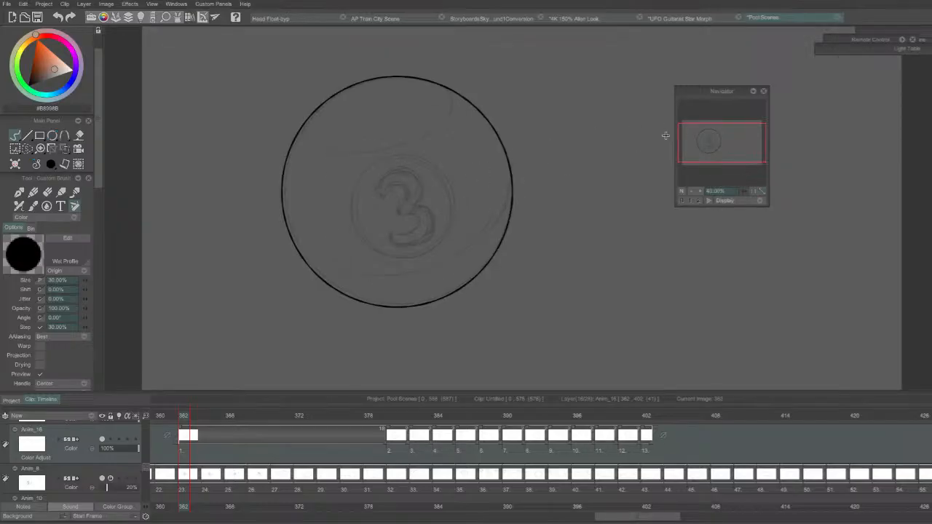
pyautogui.moveTo(302, 125); pyautogui.dragTo(460, 117)
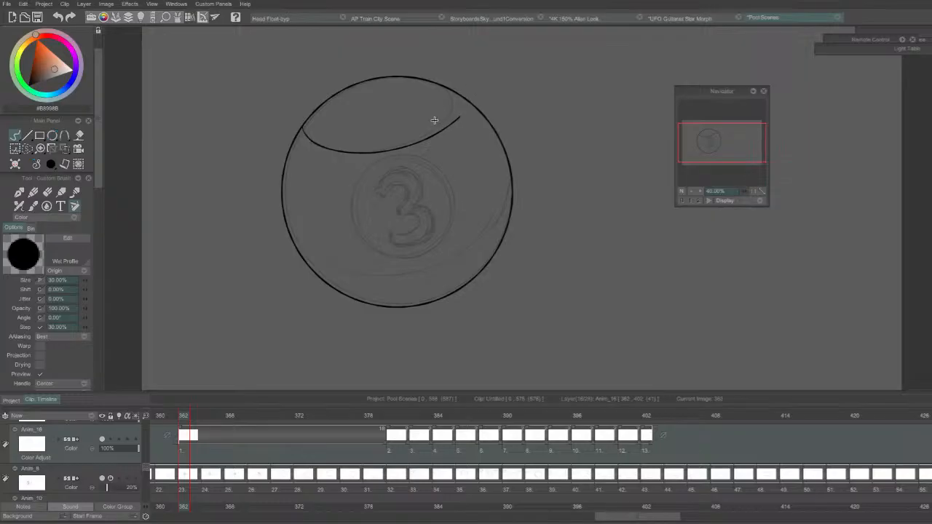
# Draw the upper stripe's rounded right end at frame 362, curving from the ball's outline down into the front edge.
pyautogui.press('e')
pyautogui.press('e')
pyautogui.moveTo(462, 97)
pyautogui.mouseDown()
pyautogui.moveTo(421, 139)
pyautogui.moveTo(456, 113)
pyautogui.moveTo(459, 91)
pyautogui.mouseUp()
pyautogui.hotkey('ctrl', 'z')
pyautogui.hotkey('ctrl', 'z')
pyautogui.moveTo(421, 142)
pyautogui.mouseDown()
pyautogui.moveTo(445, 125)
pyautogui.moveTo(453, 91)
pyautogui.moveTo(426, 140)
pyautogui.mouseUp()
pyautogui.hotkey('ctrl', 'z')
pyautogui.hotkey('ctrl', 'z')
pyautogui.moveTo(446, 87); pyautogui.dragTo(412, 146)
pyautogui.hotkey('ctrl', 'z')
pyautogui.moveTo(447, 89); pyautogui.dragTo(405, 145)
# Redraw the upper stripe's rounded right tip so it follows the rough sketch and meets the ball's outline.
pyautogui.press('e')
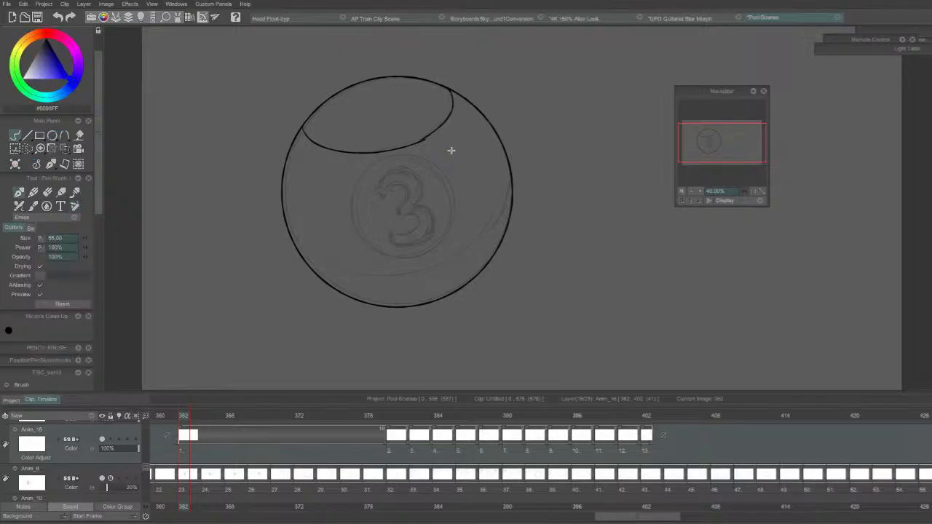
pyautogui.moveTo(452, 96)
pyautogui.mouseDown()
pyautogui.moveTo(451, 141)
pyautogui.moveTo(406, 156)
pyautogui.mouseUp()
pyautogui.press('e')
pyautogui.moveTo(452, 98)
pyautogui.mouseDown()
pyautogui.moveTo(394, 157)
pyautogui.moveTo(435, 125)
pyautogui.mouseUp()
pyautogui.press('e')
pyautogui.press('e')
pyautogui.hotkey('ctrl', 'z')
pyautogui.hotkey('ctrl', 'z')
pyautogui.moveTo(442, 86)
pyautogui.mouseDown()
pyautogui.moveTo(450, 92)
pyautogui.moveTo(395, 148)
pyautogui.mouseUp()
pyautogui.hotkey('ctrl', 'z')
pyautogui.moveTo(442, 86); pyautogui.dragTo(366, 146)
pyautogui.hotkey('ctrl', 'z')
pyautogui.moveTo(454, 92)
pyautogui.mouseDown()
pyautogui.moveTo(390, 149)
pyautogui.moveTo(418, 136)
pyautogui.mouseUp()
pyautogui.press('e')
pyautogui.press('e')
pyautogui.hotkey('ctrl', 'z')
# Rework the upper stripe's lower edge until it runs smoothly from the middle into the rounded right end.
pyautogui.moveTo(351, 152); pyautogui.dragTo(416, 138)
pyautogui.hotkey('ctrl', 'z')
pyautogui.hotkey('ctrl', 'z')
pyautogui.moveTo(352, 152); pyautogui.dragTo(421, 135)
pyautogui.moveTo(348, 152); pyautogui.dragTo(416, 138)
pyautogui.moveTo(362, 152); pyautogui.dragTo(423, 140)
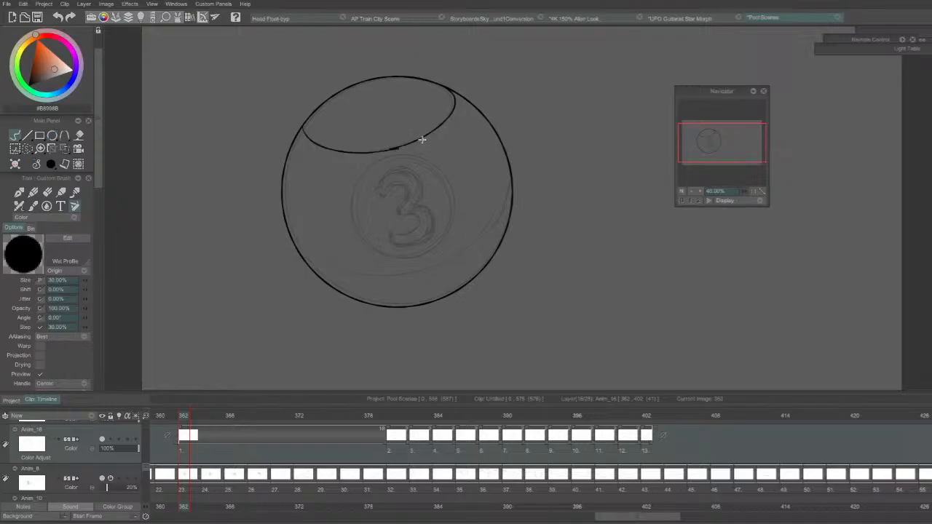
pyautogui.moveTo(351, 153); pyautogui.dragTo(412, 146)
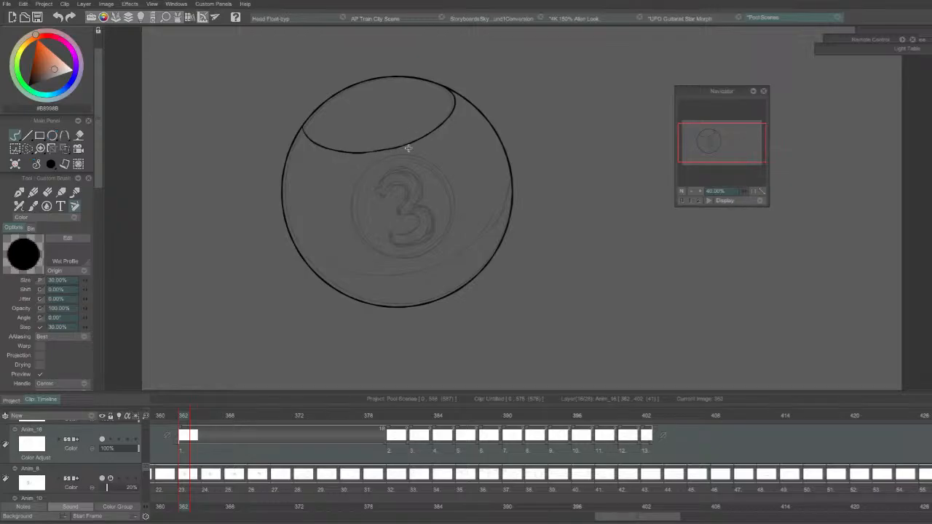
pyautogui.moveTo(351, 151); pyautogui.dragTo(410, 143)
pyautogui.moveTo(347, 152); pyautogui.dragTo(413, 143)
pyautogui.hotkey('ctrl', 'z')
pyautogui.press('e')
pyautogui.press('b')
pyautogui.hotkey('ctrl', 'z')
pyautogui.moveTo(345, 152)
pyautogui.mouseDown()
pyautogui.moveTo(404, 148)
pyautogui.moveTo(426, 134)
pyautogui.mouseUp()
pyautogui.hotkey('ctrl', 'z')
pyautogui.hotkey('ctrl', 'z')
pyautogui.moveTo(348, 152)
pyautogui.mouseDown()
pyautogui.moveTo(427, 137)
pyautogui.moveTo(362, 153)
pyautogui.moveTo(410, 139)
pyautogui.mouseUp()
pyautogui.hotkey('ctrl', 'z')
pyautogui.moveTo(345, 150); pyautogui.dragTo(420, 136)
# Draw the lower stripe's curved edge freehand beneath the number, sweeping from left of centre toward the ball's right side.
pyautogui.moveTo(294, 242); pyautogui.dragTo(478, 250)
pyautogui.hotkey('ctrl', 'z')
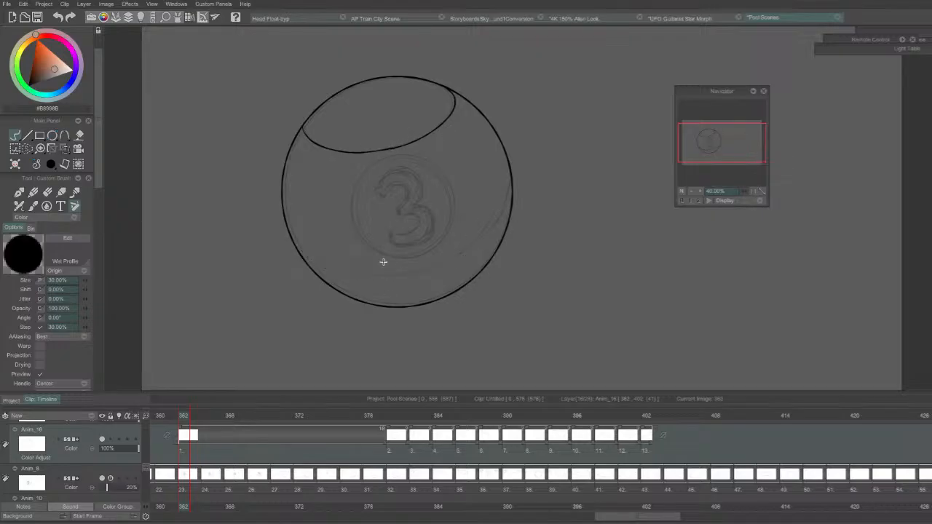
pyautogui.moveTo(302, 254); pyautogui.dragTo(478, 249)
pyautogui.hotkey('ctrl', 'z')
pyautogui.moveTo(344, 272)
pyautogui.mouseDown()
pyautogui.moveTo(429, 270)
pyautogui.moveTo(488, 238)
pyautogui.moveTo(418, 270)
pyautogui.moveTo(490, 231)
pyautogui.mouseUp()
pyautogui.hotkey('ctrl', 'z')
pyautogui.hotkey('ctrl', 'z')
pyautogui.hotkey('ctrl', 'z')
pyautogui.moveTo(348, 269); pyautogui.dragTo(484, 234)
pyautogui.hotkey('ctrl', 'z')
pyautogui.moveTo(348, 270); pyautogui.dragTo(482, 238)
pyautogui.hotkey('ctrl', 'z')
pyautogui.moveTo(344, 272); pyautogui.dragTo(483, 241)
pyautogui.hotkey('ctrl', 'z')
pyautogui.moveTo(345, 271); pyautogui.dragTo(493, 239)
pyautogui.hotkey('ctrl', 'z')
pyautogui.moveTo(344, 273)
pyautogui.mouseDown()
pyautogui.moveTo(433, 266)
pyautogui.moveTo(491, 221)
pyautogui.mouseUp()
pyautogui.hotkey('ctrl', 'z')
pyautogui.moveTo(344, 271); pyautogui.dragTo(492, 233)
pyautogui.hotkey('ctrl', 'z')
pyautogui.moveTo(343, 271); pyautogui.dragTo(494, 231)
pyautogui.hotkey('ctrl', 'z')
pyautogui.moveTo(345, 274)
pyautogui.mouseDown()
pyautogui.moveTo(486, 241)
pyautogui.moveTo(516, 190)
pyautogui.mouseUp()
pyautogui.hotkey('ctrl', 'z')
# Extend the lower stripe's edge upward so it joins the ball's right outline in a smooth curve.
pyautogui.moveTo(488, 241); pyautogui.dragTo(511, 185)
pyautogui.hotkey('ctrl', 'z')
pyautogui.moveTo(487, 240); pyautogui.dragTo(512, 180)
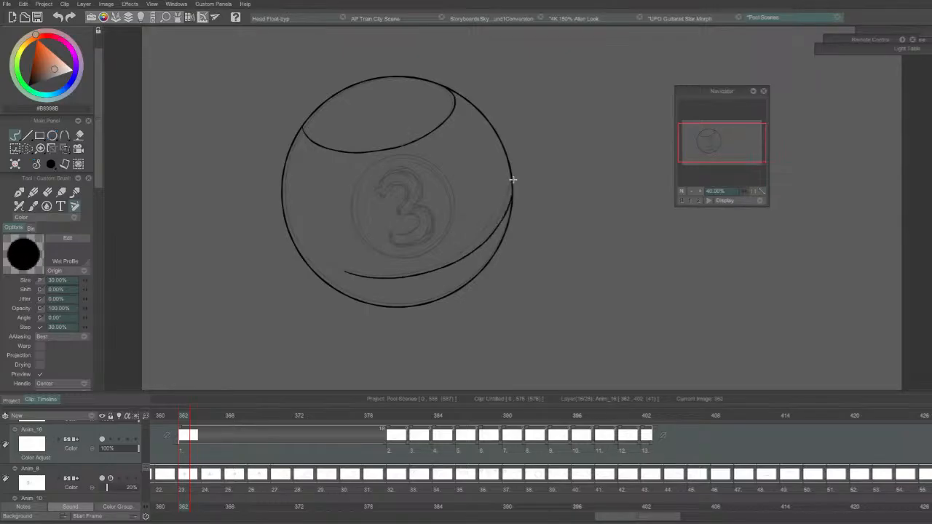
pyautogui.hotkey('ctrl', 'z')
pyautogui.moveTo(481, 243); pyautogui.dragTo(515, 185)
pyautogui.hotkey('ctrl', 'z')
pyautogui.moveTo(486, 240); pyautogui.dragTo(510, 185)
pyautogui.hotkey('ctrl', 'z')
pyautogui.moveTo(486, 240); pyautogui.dragTo(511, 196)
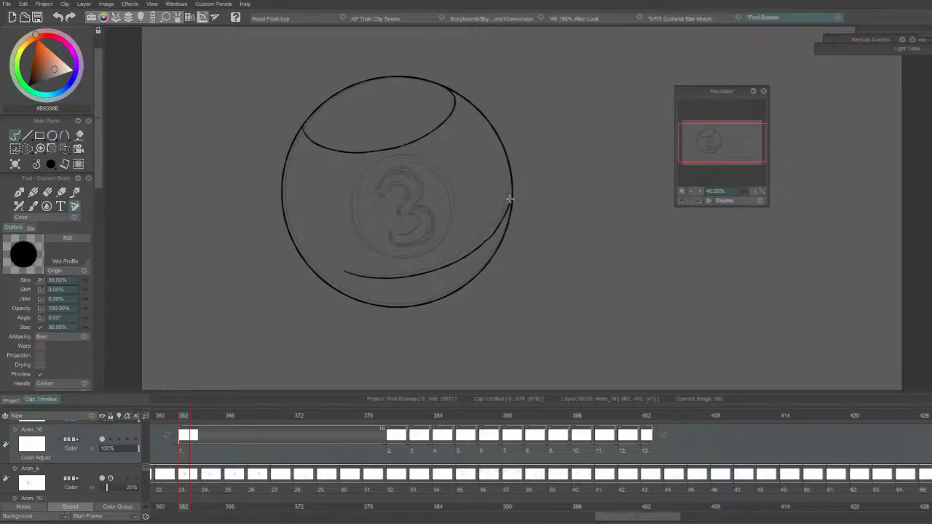
pyautogui.hotkey('ctrl', 'z')
pyautogui.moveTo(483, 245); pyautogui.dragTo(510, 189)
pyautogui.hotkey('ctrl', 'z')
pyautogui.moveTo(483, 243); pyautogui.dragTo(511, 189)
pyautogui.hotkey('ctrl', 'z')
pyautogui.moveTo(483, 244); pyautogui.dragTo(512, 192)
pyautogui.hotkey('ctrl', 'z')
pyautogui.moveTo(483, 245); pyautogui.dragTo(514, 198)
pyautogui.press('e')
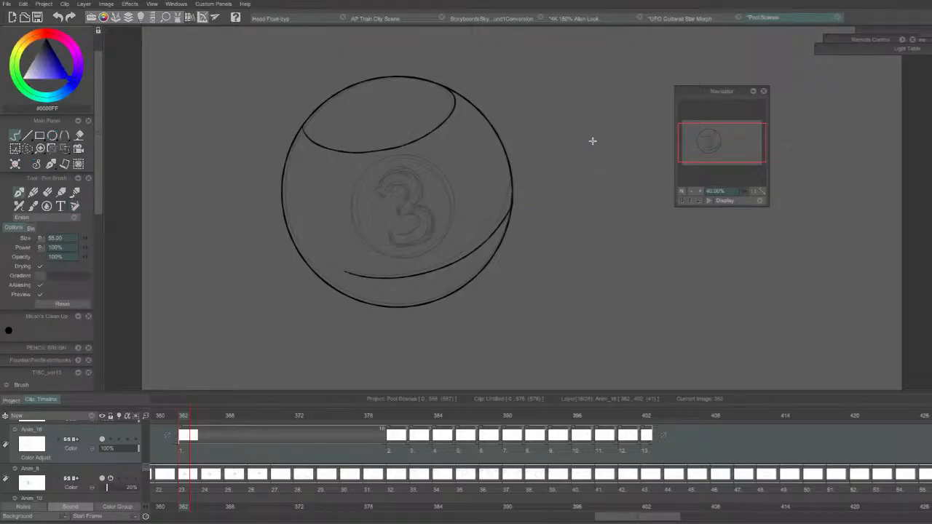
# Complete the lower stripe's edge from the ball's left outline and blend it into the existing curve.
pyautogui.press('b')
pyautogui.moveTo(295, 244); pyautogui.dragTo(357, 271)
pyautogui.hotkey('ctrl', 'z')
pyautogui.moveTo(295, 245); pyautogui.dragTo(357, 271)
pyautogui.hotkey('ctrl', 'z')
pyautogui.moveTo(295, 245); pyautogui.dragTo(358, 273)
pyautogui.hotkey('ctrl', 'z')
pyautogui.moveTo(288, 235)
pyautogui.mouseDown()
pyautogui.moveTo(323, 265)
pyautogui.moveTo(357, 274)
pyautogui.mouseUp()
pyautogui.hotkey('ctrl', 'z')
pyautogui.moveTo(287, 236)
pyautogui.mouseDown()
pyautogui.moveTo(351, 276)
pyautogui.moveTo(389, 277)
pyautogui.mouseUp()
pyautogui.press('e')
pyautogui.press('b')
pyautogui.hotkey('ctrl', 'z')
pyautogui.moveTo(319, 260); pyautogui.dragTo(395, 277)
pyautogui.hotkey('ctrl', 'z')
pyautogui.moveTo(319, 261); pyautogui.dragTo(391, 276)
pyautogui.hotkey('ctrl', 'z')
pyautogui.moveTo(322, 261); pyautogui.dragTo(395, 277)
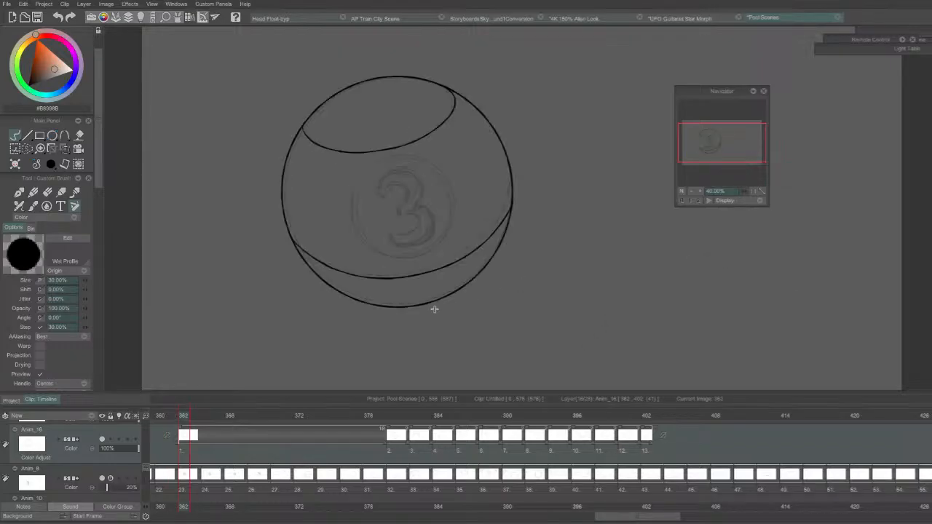
# Trace the circle around the number 3 with an ellipse at frame 362.
pyautogui.click(52, 136)
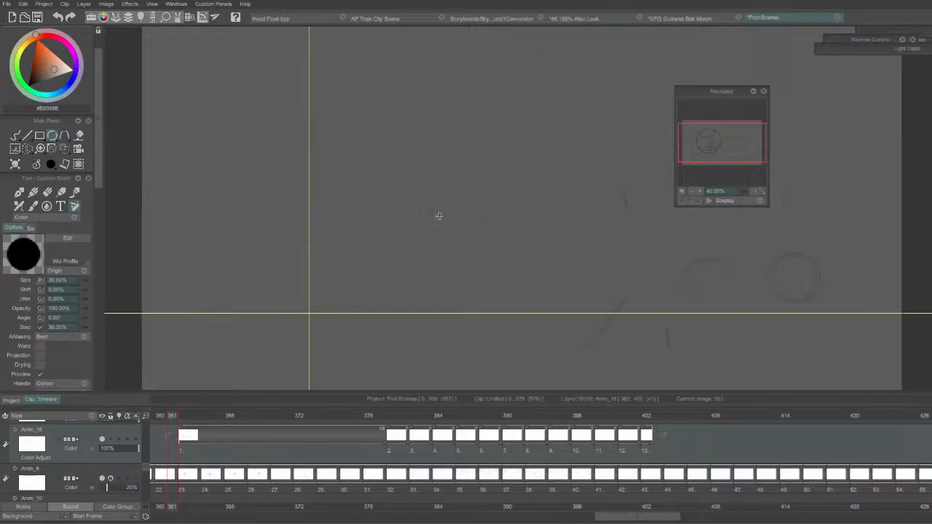
pyautogui.moveTo(393, 153); pyautogui.dragTo(406, 261)
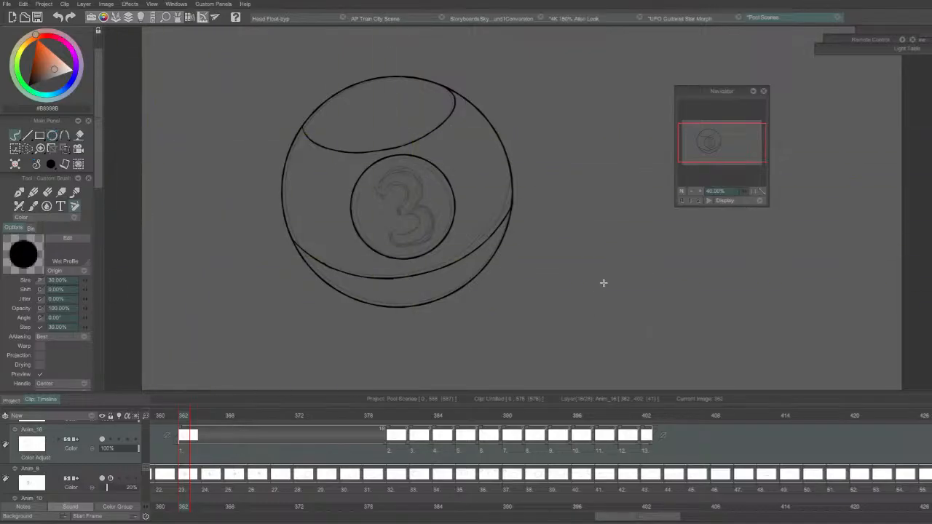
# Zoom the canvas to 60% and outline the number 3's upper tip and outer upper arc.
pyautogui.click(718, 192)
pyautogui.write('60')
pyautogui.press('Return')
pyautogui.moveTo(730, 144); pyautogui.dragTo(703, 144)
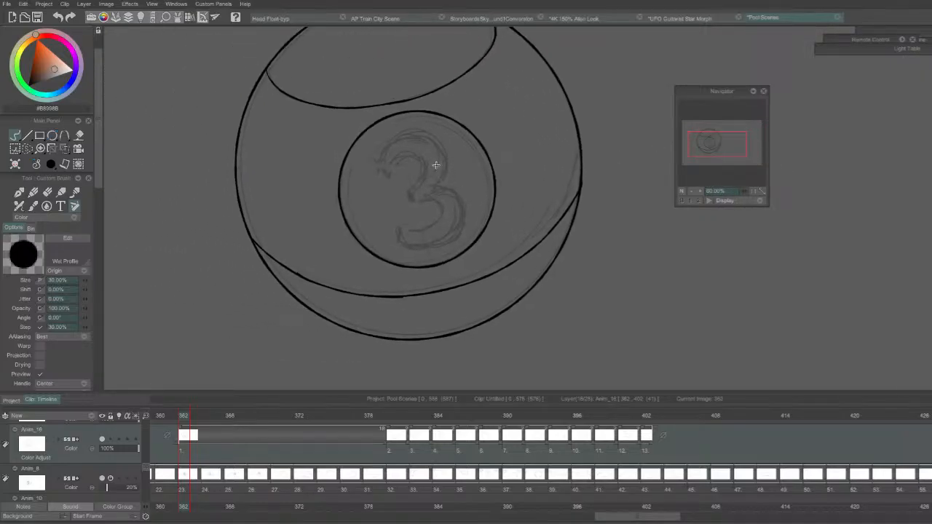
pyautogui.moveTo(374, 166); pyautogui.dragTo(386, 174)
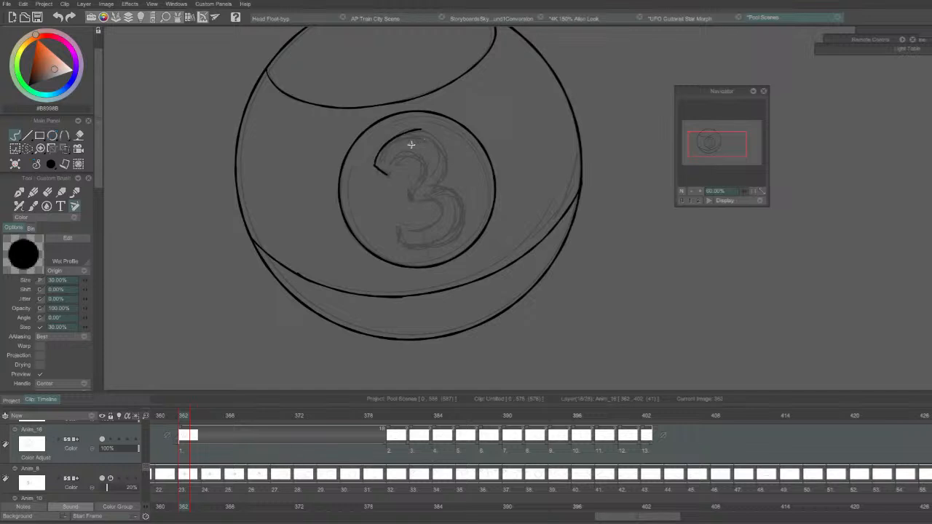
pyautogui.moveTo(372, 163); pyautogui.dragTo(442, 156)
pyautogui.hotkey('ctrl', 'z')
pyautogui.moveTo(377, 166); pyautogui.dragTo(449, 142)
pyautogui.hotkey('ctrl', 'z')
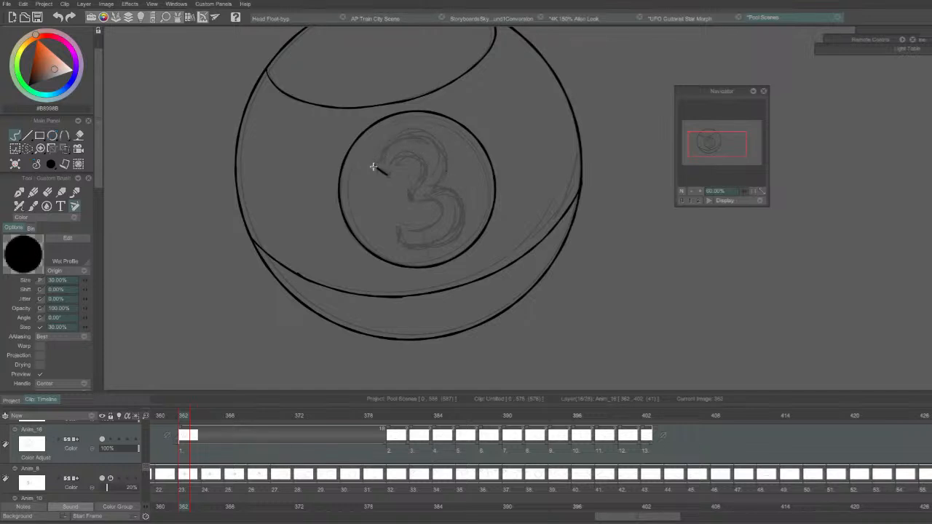
pyautogui.moveTo(377, 166); pyautogui.dragTo(443, 150)
pyautogui.hotkey('ctrl', 'z')
pyautogui.moveTo(375, 167)
pyautogui.mouseDown()
pyautogui.moveTo(411, 128)
pyautogui.moveTo(450, 164)
pyautogui.moveTo(440, 184)
pyautogui.mouseUp()
pyautogui.hotkey('ctrl', 'z')
pyautogui.moveTo(440, 144)
pyautogui.mouseDown()
pyautogui.moveTo(435, 186)
pyautogui.moveTo(444, 153)
pyautogui.moveTo(459, 161)
pyautogui.moveTo(430, 146)
pyautogui.moveTo(458, 104)
pyautogui.moveTo(416, 131)
pyautogui.moveTo(427, 132)
pyautogui.moveTo(444, 184)
pyautogui.mouseUp()
pyautogui.hotkey('ctrl', 'z')
pyautogui.press('e')
pyautogui.press('b')
pyautogui.hotkey('ctrl', 'z')
pyautogui.moveTo(416, 130); pyautogui.dragTo(445, 179)
# Outline the number 3's inner upper curve and its bottom stroke over the rough sketch.
pyautogui.moveTo(388, 174)
pyautogui.mouseDown()
pyautogui.moveTo(416, 150)
pyautogui.moveTo(425, 178)
pyautogui.moveTo(408, 187)
pyautogui.moveTo(410, 198)
pyautogui.moveTo(439, 204)
pyautogui.moveTo(442, 230)
pyautogui.mouseUp()
pyautogui.hotkey('ctrl', 'z')
pyautogui.hotkey('ctrl', 'z')
pyautogui.hotkey('ctrl', 'z')
pyautogui.hotkey('ctrl', 'z')
pyautogui.hotkey('ctrl', 'z')
pyautogui.hotkey('ctrl', 'z')
pyautogui.moveTo(411, 203)
pyautogui.mouseDown()
pyautogui.moveTo(427, 231)
pyautogui.moveTo(394, 243)
pyautogui.moveTo(398, 225)
pyautogui.moveTo(467, 223)
pyautogui.mouseUp()
pyautogui.hotkey('ctrl', 'z')
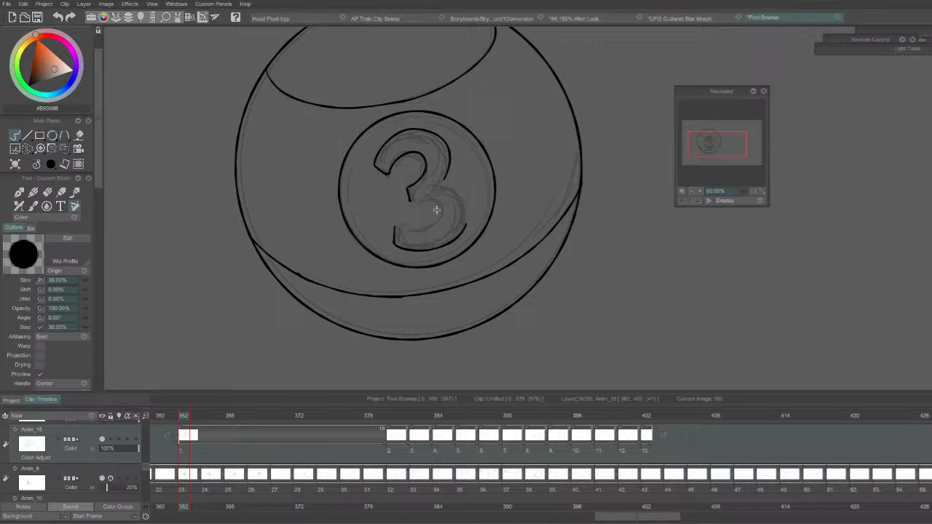
# Finish outlining the number 3 with its inner lower curve and a smooth outer right edge on the lower bowl.
pyautogui.moveTo(395, 227); pyautogui.dragTo(428, 199)
pyautogui.hotkey('ctrl', 'z')
pyautogui.moveTo(395, 228)
pyautogui.mouseDown()
pyautogui.moveTo(436, 222)
pyautogui.moveTo(427, 198)
pyautogui.mouseUp()
pyautogui.hotkey('ctrl', 'z')
pyautogui.moveTo(395, 229)
pyautogui.mouseDown()
pyautogui.moveTo(439, 206)
pyautogui.moveTo(419, 199)
pyautogui.mouseUp()
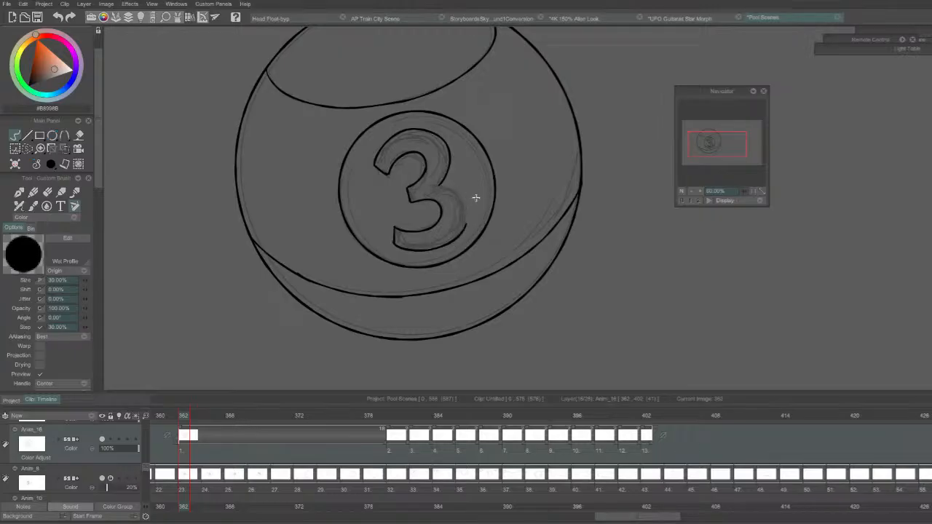
pyautogui.press('e')
pyautogui.moveTo(463, 221)
pyautogui.mouseDown()
pyautogui.moveTo(459, 228)
pyautogui.moveTo(464, 208)
pyautogui.moveTo(453, 239)
pyautogui.mouseUp()
pyautogui.press('b')
pyautogui.hotkey('ctrl', 'z')
pyautogui.moveTo(465, 201)
pyautogui.mouseDown()
pyautogui.moveTo(461, 229)
pyautogui.moveTo(450, 226)
pyautogui.moveTo(463, 204)
pyautogui.moveTo(442, 243)
pyautogui.mouseUp()
pyautogui.hotkey('ctrl', 'z')
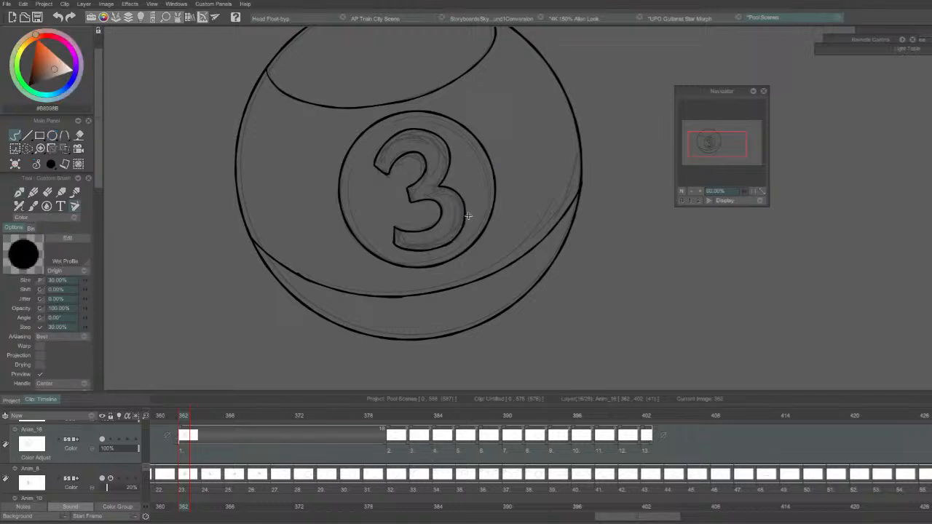
# Compare the traced ball with neighbouring frames and duplicate it as a new drawing at frame 364.
pyautogui.moveTo(718, 146); pyautogui.dragTo(708, 128)
pyautogui.press('Right')
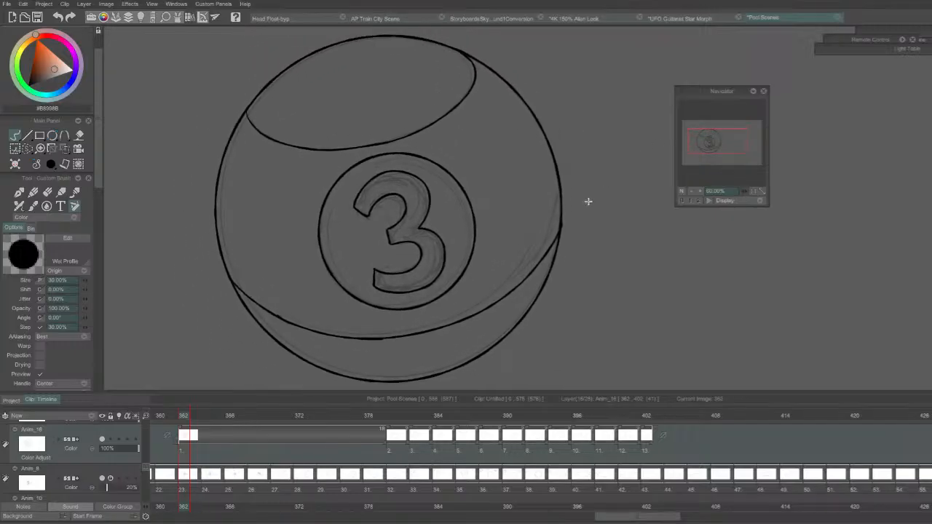
pyautogui.press('Left')
pyautogui.press('Right')
pyautogui.press('Right')
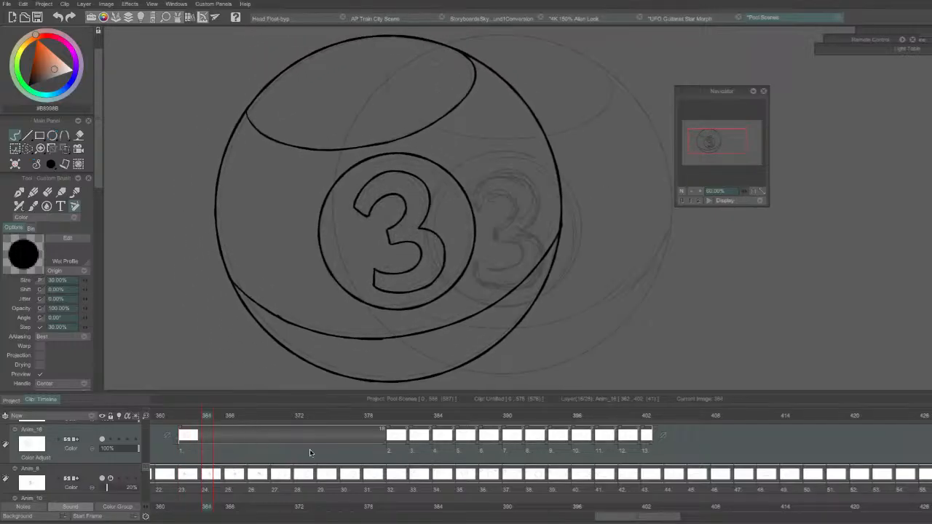
pyautogui.press('e')
pyautogui.click(693, 281)
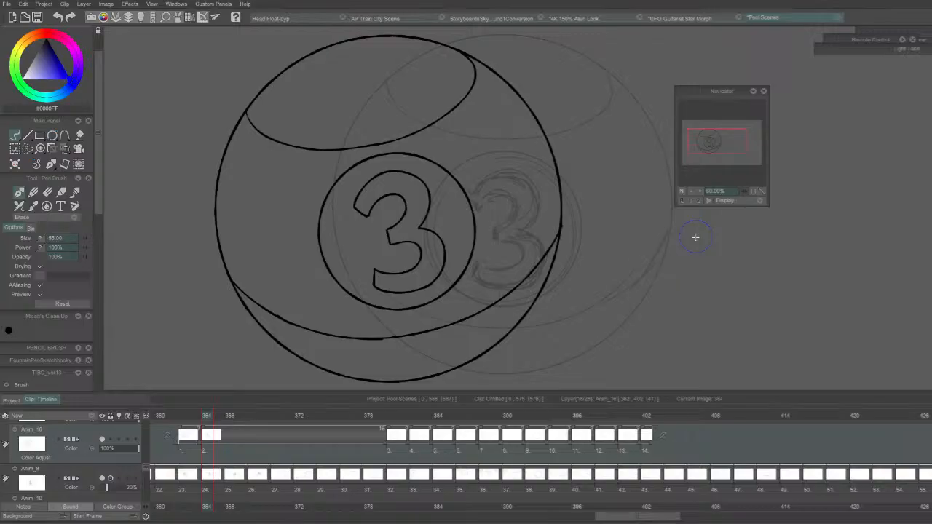
# Transform the duplicated ball at frame 364 over its rough sketch, panning it X 391, Y -27 and rotating it to -31.55°.
pyautogui.press('b')
pyautogui.click(64, 148)
pyautogui.moveTo(562, 209)
pyautogui.mouseDown()
pyautogui.moveTo(574, 262)
pyautogui.moveTo(558, 316)
pyautogui.moveTo(520, 267)
pyautogui.moveTo(620, 259)
pyautogui.moveTo(649, 289)
pyautogui.mouseUp()
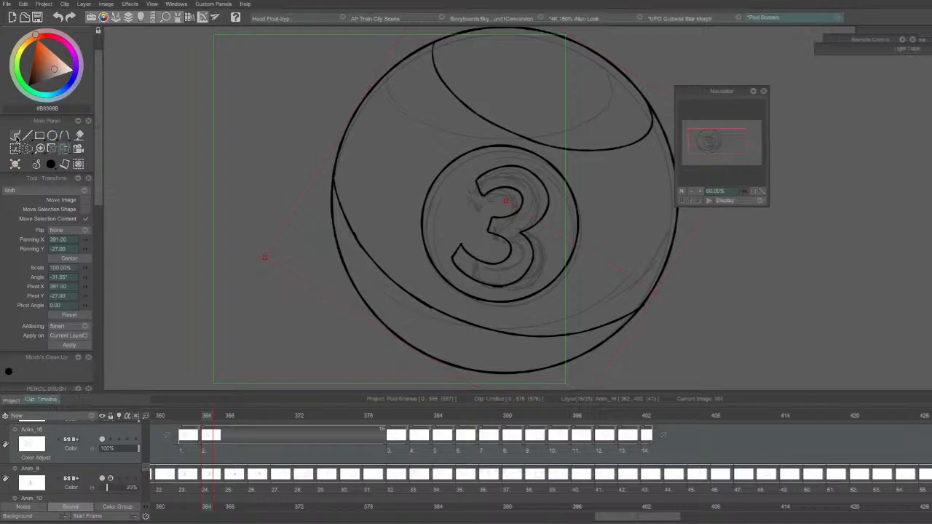
pyautogui.click(15, 136)
# Duplicate the traced ball as new drawings at frames 366 and 368 of the Anim_16 layer.
pyautogui.press('Right')
pyautogui.press('e')
pyautogui.press('Right')
pyautogui.click(747, 321)
pyautogui.press('Right')
pyautogui.press('Right')
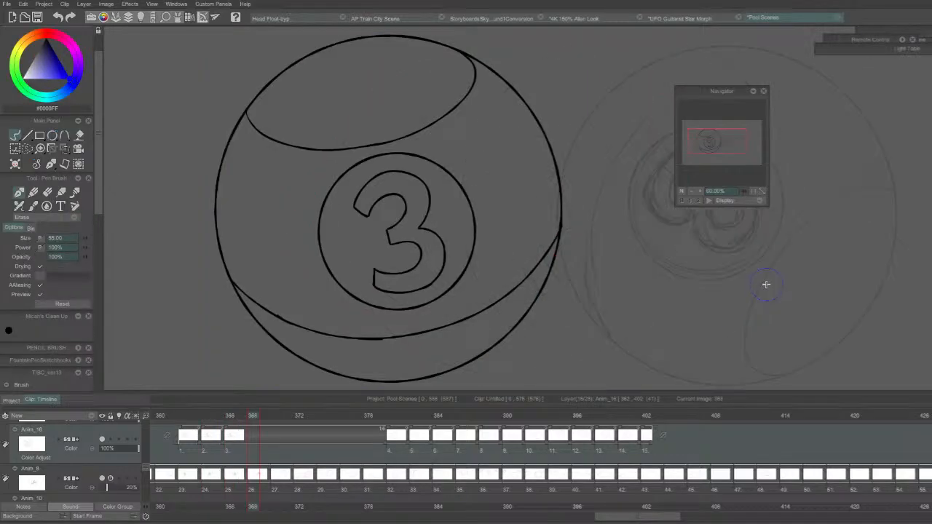
pyautogui.click(779, 284)
pyautogui.press('Right')
pyautogui.press('Right')
# Return to the duplicated ball drawing at frame 364 and start transforming it over the rough ball.
pyautogui.press('Left')
pyautogui.press('Left')
pyautogui.press('Left')
pyautogui.press('Left')
pyautogui.press('Left')
pyautogui.press('Left')
pyautogui.press('Left')
pyautogui.press('b')
pyautogui.press('Right')
pyautogui.click(65, 148)
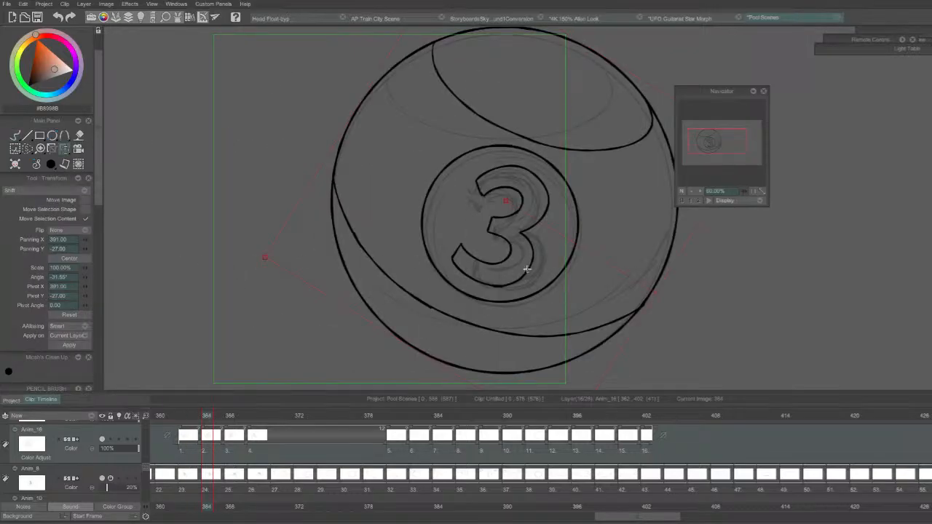
# Align the numbered ball with its rough sketch on frame 364, rotating it to about -21°, and apply the transformation.
pyautogui.moveTo(569, 278); pyautogui.dragTo(575, 274)
pyautogui.moveTo(654, 294)
pyautogui.mouseDown()
pyautogui.moveTo(662, 281)
pyautogui.moveTo(587, 299)
pyautogui.moveTo(661, 270)
pyautogui.moveTo(605, 292)
pyautogui.mouseUp()
pyautogui.moveTo(660, 268)
pyautogui.mouseDown()
pyautogui.moveTo(671, 265)
pyautogui.moveTo(610, 296)
pyautogui.moveTo(523, 271)
pyautogui.mouseUp()
pyautogui.click(70, 278)
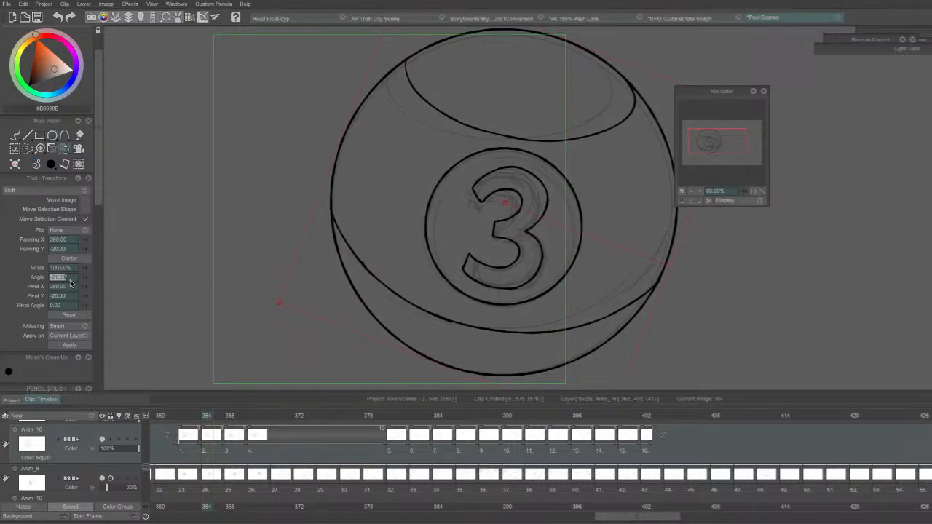
pyautogui.write('1')
pyautogui.press('Return')
pyautogui.click(69, 347)
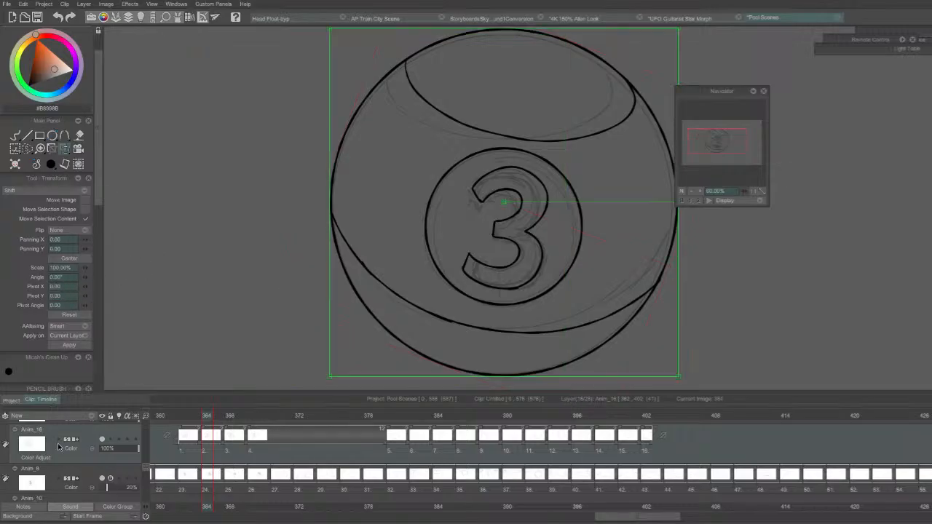
# Compare the ball drawings on frames 363 and 364 by flipping between them.
pyautogui.press('Left')
pyautogui.press('Right')
pyautogui.press('Left')
pyautogui.press('Right')
pyautogui.press('Left')
pyautogui.press('Right')
pyautogui.press('Left')
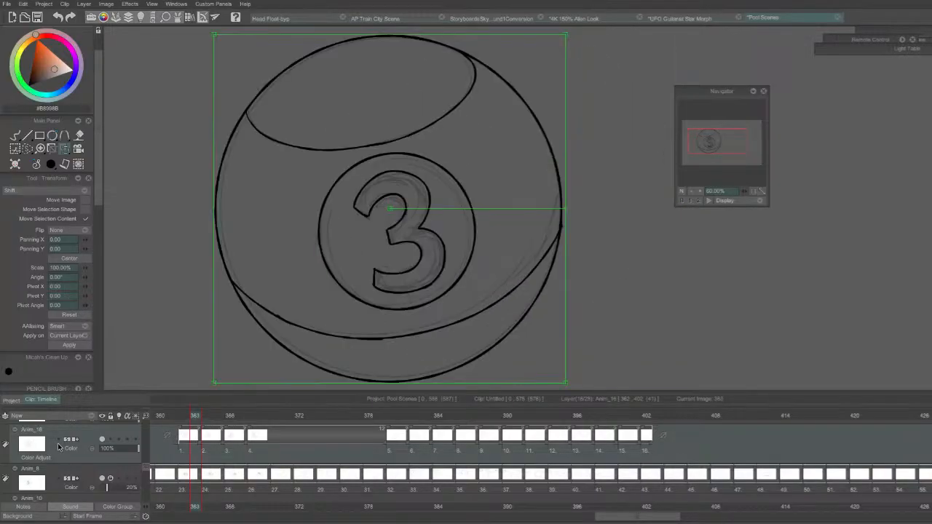
pyautogui.press('Right')
pyautogui.press('Left')
pyautogui.press('Right')
pyautogui.press('Left')
pyautogui.press('Right')
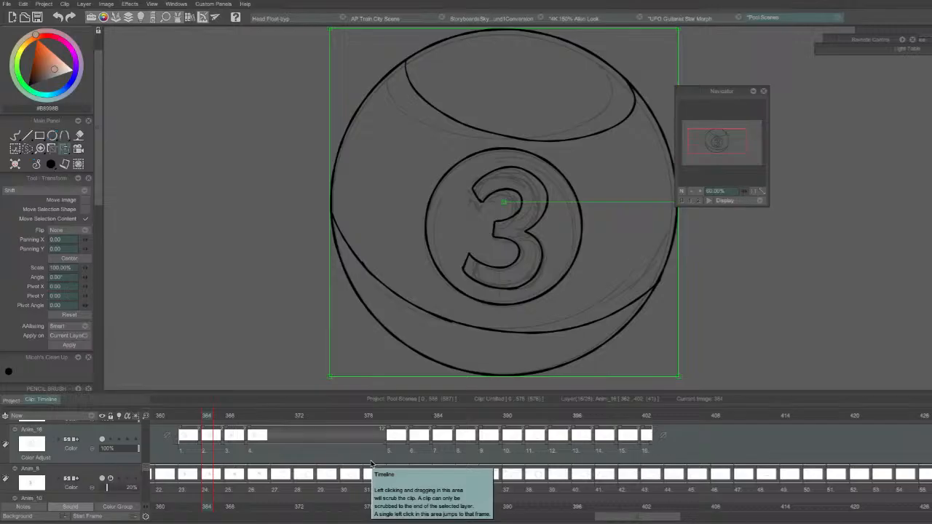
pyautogui.press('Left')
pyautogui.press('Right')
pyautogui.moveTo(712, 142)
pyautogui.mouseDown()
pyautogui.moveTo(736, 147)
pyautogui.moveTo(724, 140)
pyautogui.mouseUp()
pyautogui.press('Left')
pyautogui.press('Right')
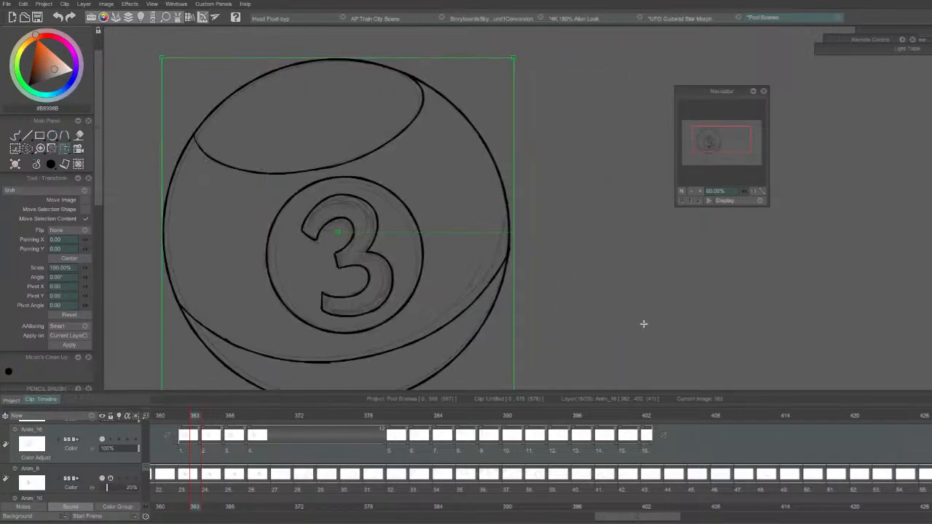
pyautogui.moveTo(714, 145)
pyautogui.mouseDown()
pyautogui.moveTo(725, 142)
pyautogui.moveTo(721, 157)
pyautogui.moveTo(726, 141)
pyautogui.mouseUp()
pyautogui.press('Left')
pyautogui.press('Right')
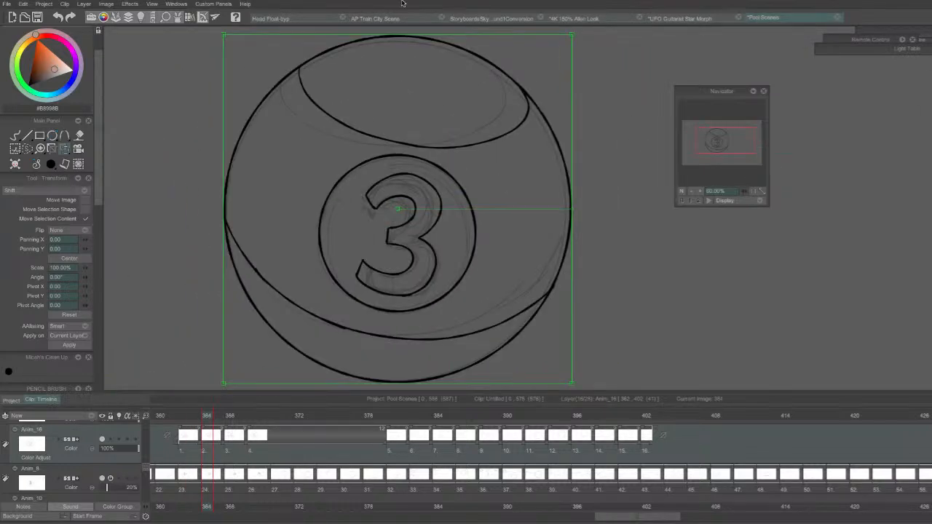
# Mirror the canvas view horizontally to check the ball on frame 364, and restore the normal orientation.
pyautogui.moveTo(405, 13)
pyautogui.click(313, 5)
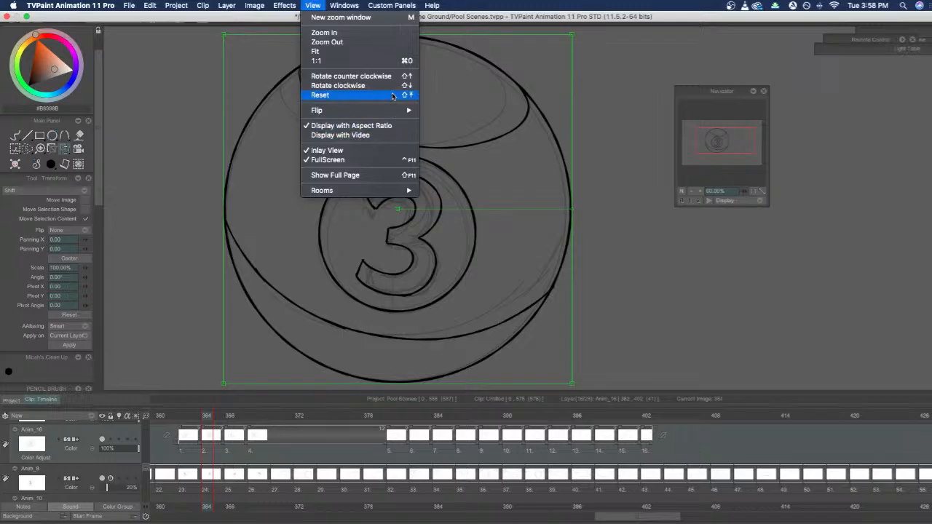
pyautogui.moveTo(399, 113)
pyautogui.click(466, 125)
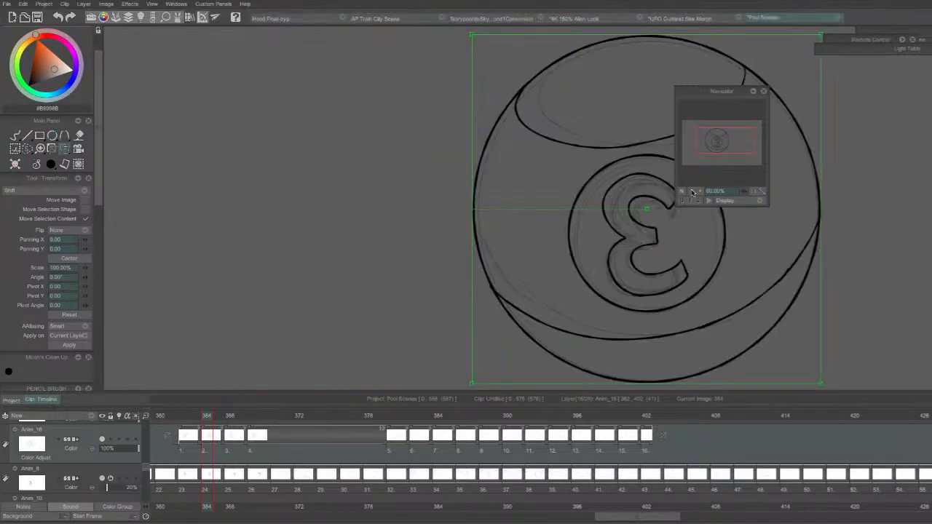
pyautogui.moveTo(731, 155); pyautogui.dragTo(716, 141)
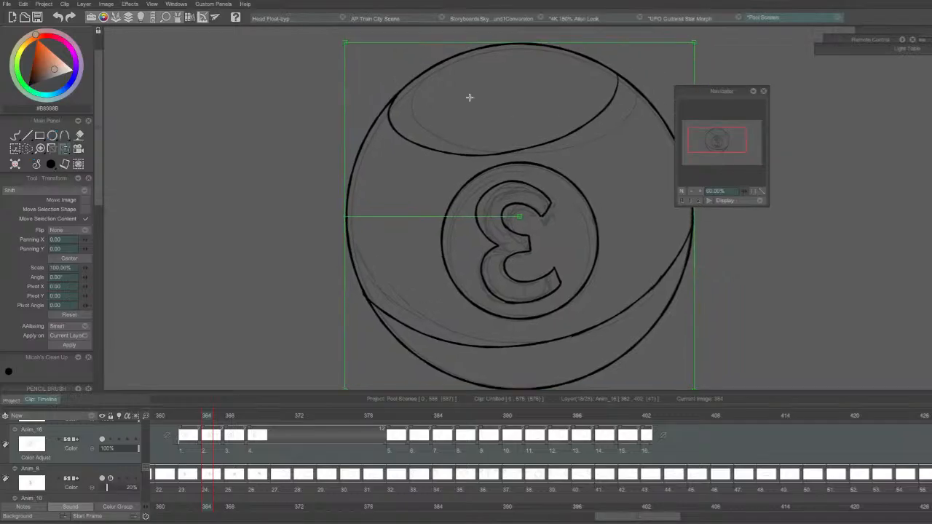
pyautogui.moveTo(379, 4)
pyautogui.click(312, 6)
pyautogui.moveTo(368, 111)
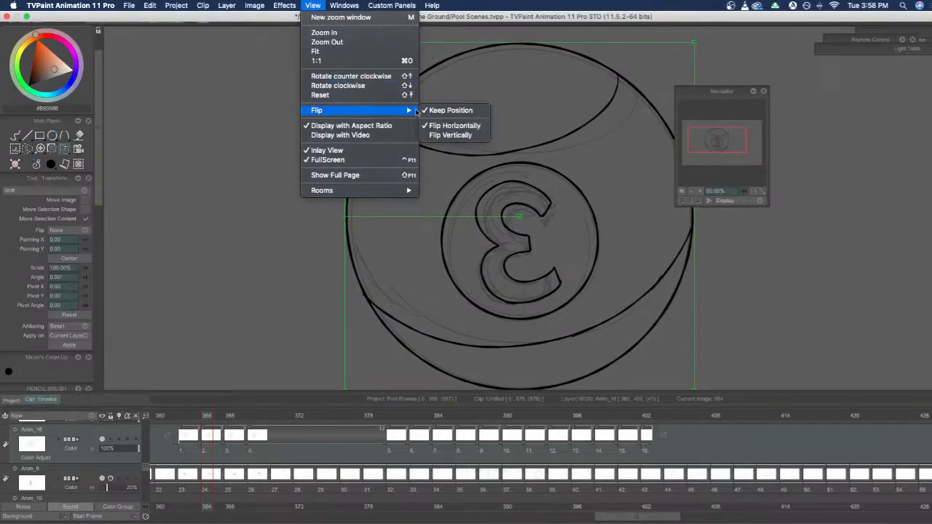
pyautogui.click(465, 129)
pyautogui.moveTo(732, 145); pyautogui.dragTo(716, 146)
# Move the ball on frame 366 onto its rough sketch, set its rotation to -49°, and apply the transformation.
pyautogui.press('Right')
pyautogui.press('Right')
pyautogui.moveTo(367, 237); pyautogui.dragTo(595, 237)
pyautogui.moveTo(715, 111); pyautogui.dragTo(838, 124)
pyautogui.moveTo(689, 154)
pyautogui.mouseDown()
pyautogui.moveTo(666, 227)
pyautogui.moveTo(624, 262)
pyautogui.moveTo(635, 241)
pyautogui.moveTo(643, 237)
pyautogui.moveTo(641, 269)
pyautogui.moveTo(628, 284)
pyautogui.moveTo(633, 245)
pyautogui.moveTo(524, 222)
pyautogui.mouseUp()
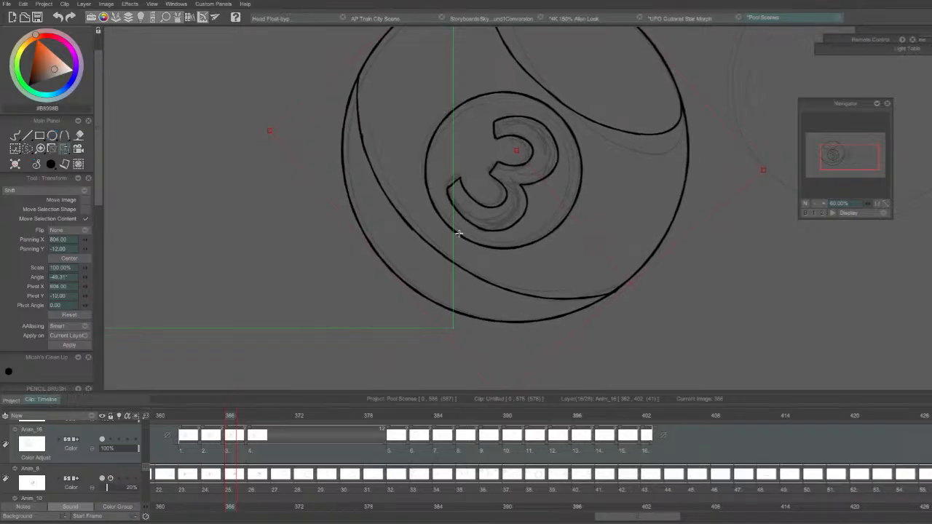
pyautogui.click(59, 280)
pyautogui.press('BackSpace')
pyautogui.write('-49')
pyautogui.press('Return')
pyautogui.click(70, 346)
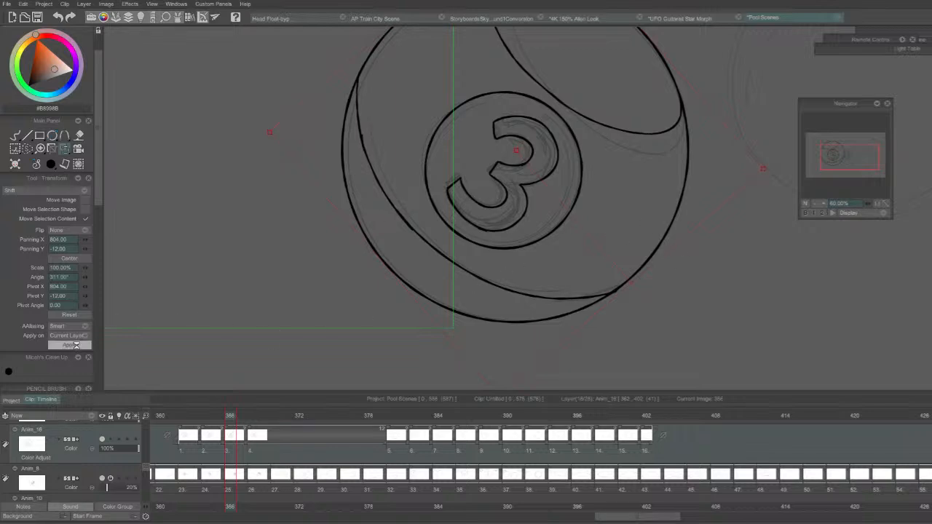
pyautogui.press('Left')
pyautogui.press('Right')
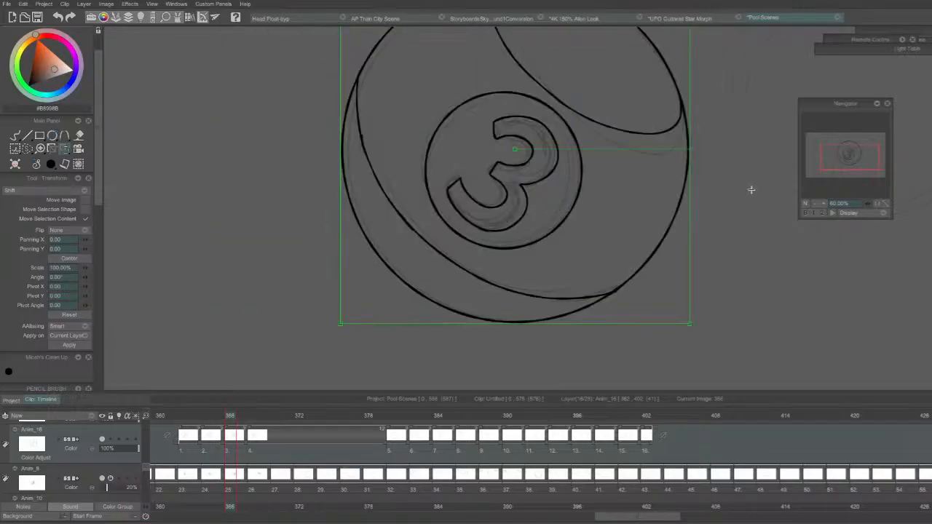
# Move the ball on frame 368 onto its rough sketch and rotate it to about -139°.
pyautogui.press('Right')
pyautogui.moveTo(848, 158); pyautogui.dragTo(850, 153)
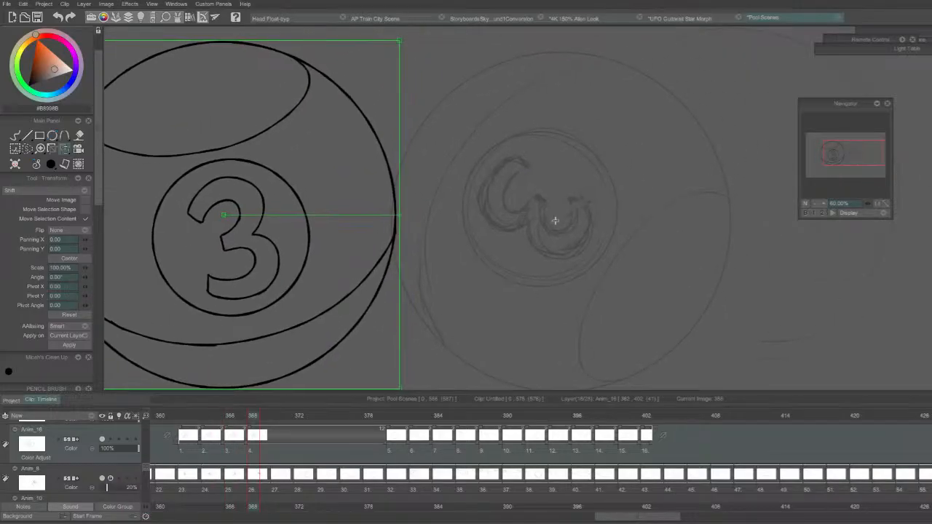
pyautogui.moveTo(318, 287); pyautogui.dragTo(633, 273)
pyautogui.moveTo(706, 202)
pyautogui.mouseDown()
pyautogui.moveTo(701, 215)
pyautogui.moveTo(449, 287)
pyautogui.moveTo(418, 245)
pyautogui.moveTo(430, 260)
pyautogui.moveTo(590, 292)
pyautogui.mouseUp()
pyautogui.moveTo(426, 329); pyautogui.dragTo(423, 336)
pyautogui.moveTo(624, 303); pyautogui.dragTo(622, 302)
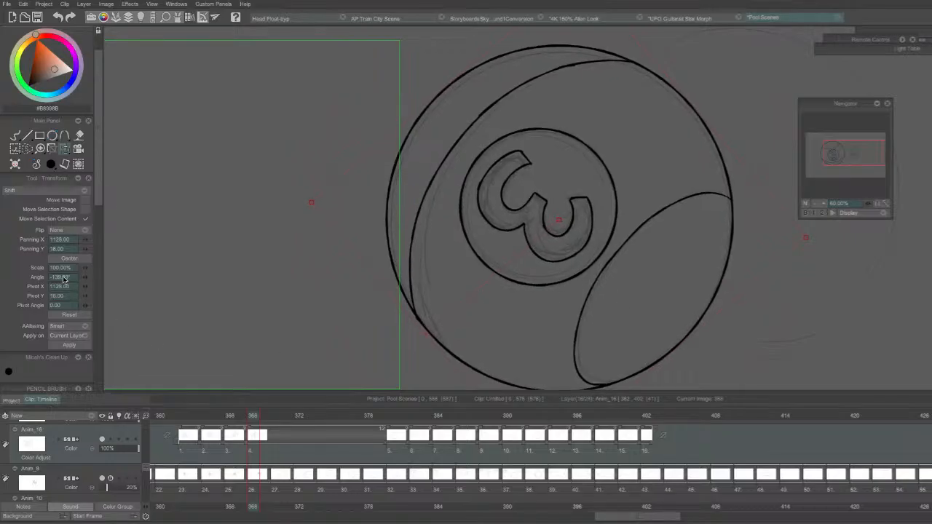
# Set the rotation of the ball on frame 368 to -140° and apply the transformation.
pyautogui.click(67, 250)
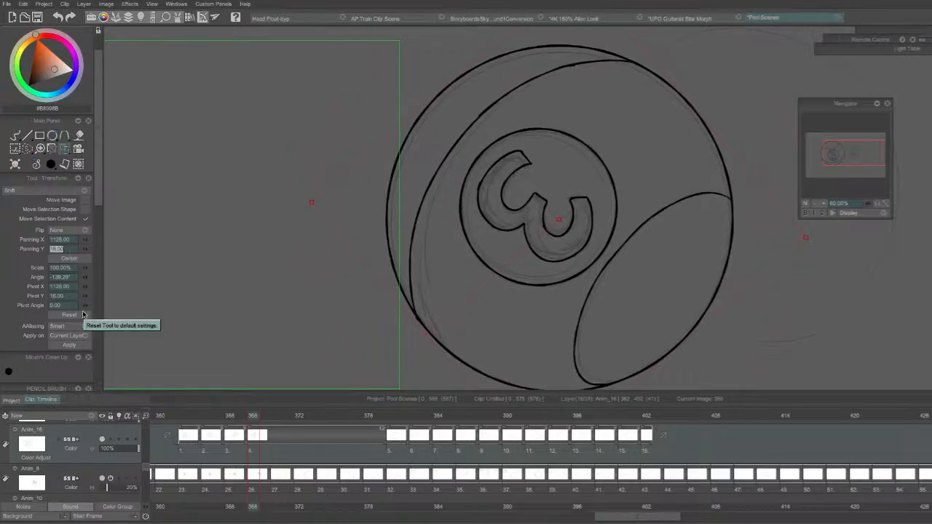
pyautogui.click(60, 279)
pyautogui.write('-140')
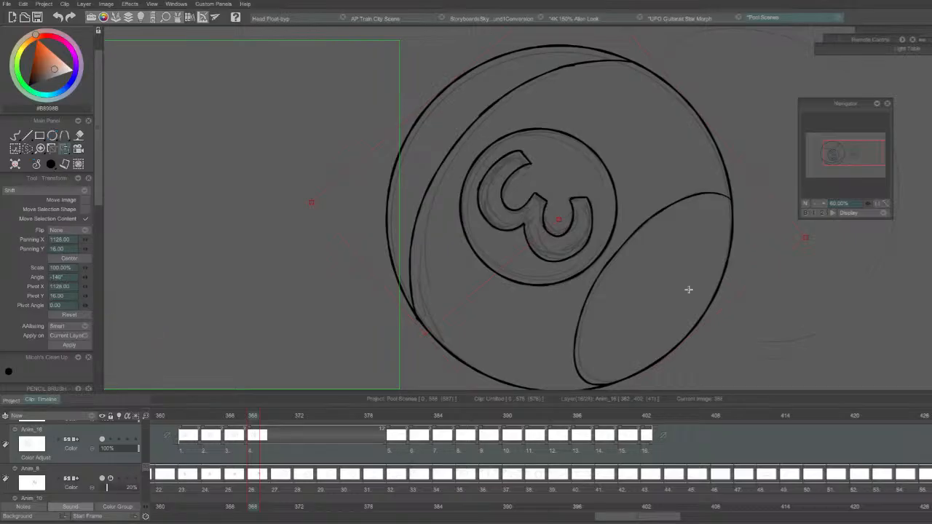
pyautogui.press('Return')
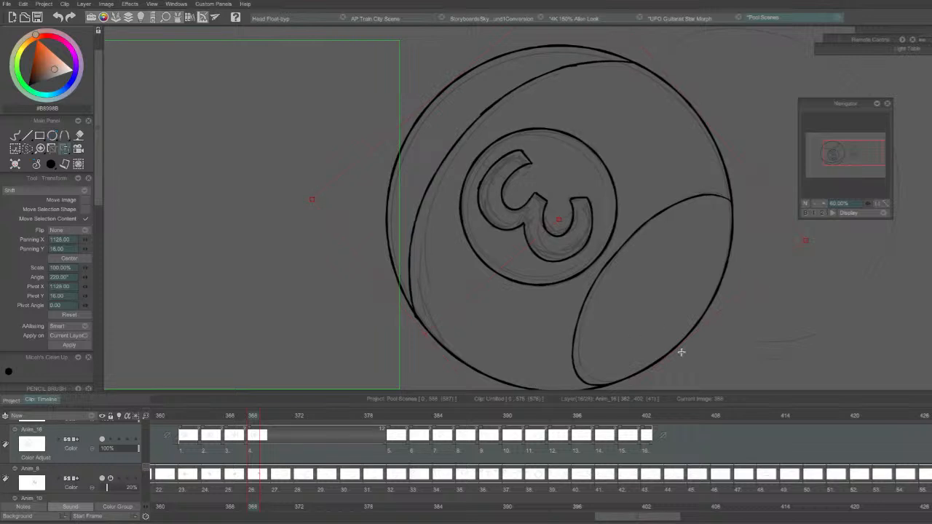
pyautogui.moveTo(590, 394); pyautogui.dragTo(590, 405)
pyautogui.click(853, 155)
pyautogui.moveTo(853, 156); pyautogui.dragTo(863, 155)
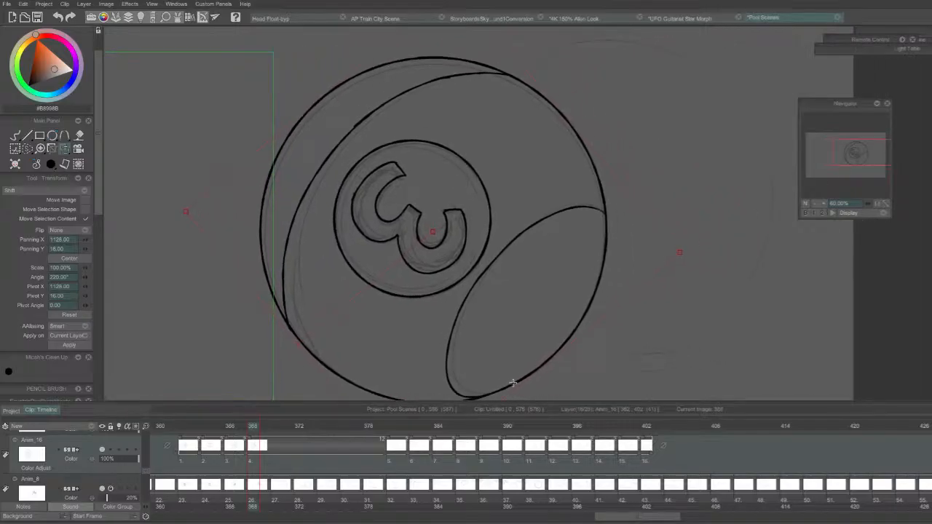
pyautogui.click(69, 344)
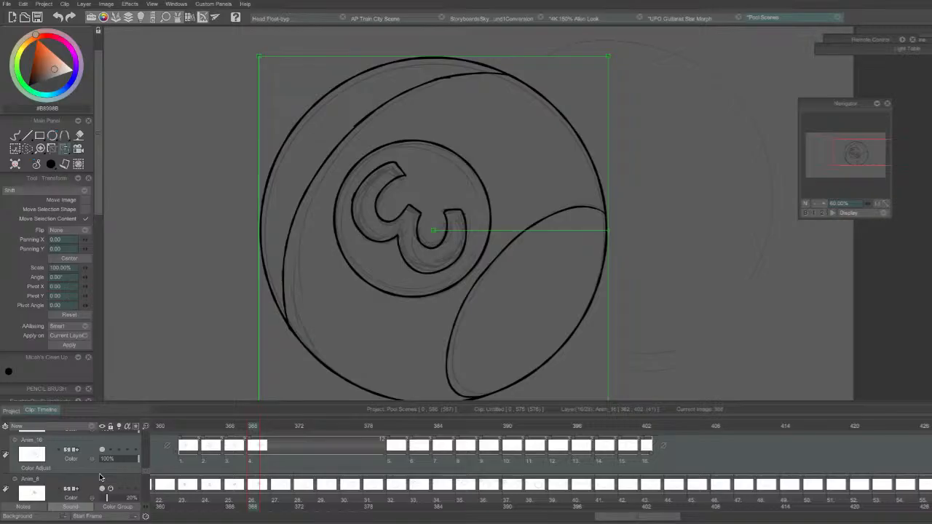
# Fit the whole canvas in view and clear the held ball drawing from frame 370 on the Anim_16 layer.
pyautogui.press('Right')
pyautogui.click(882, 211)
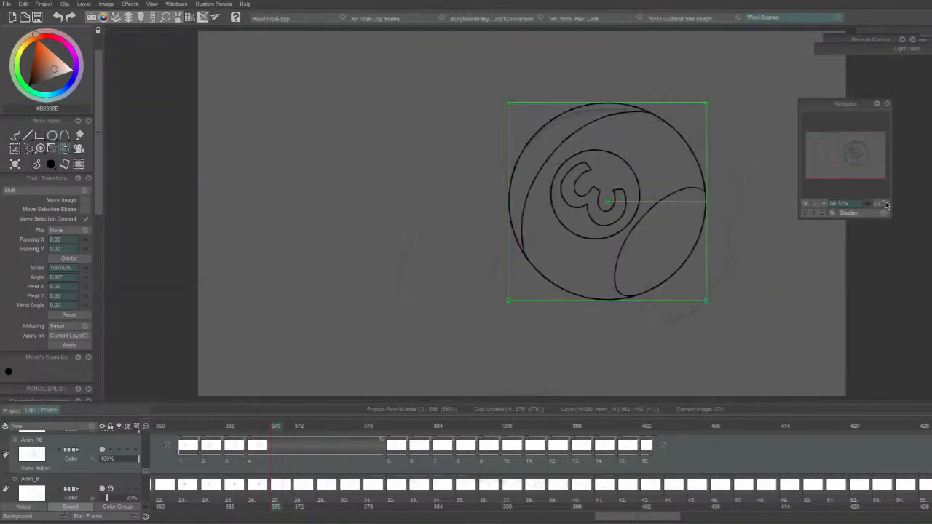
pyautogui.press('Right')
pyautogui.click(16, 166)
# Play back the rotating ball animation on the Anim_16 layer from around frame 362.
pyautogui.click(183, 426)
pyautogui.press('Return')
pyautogui.press('Return')
pyautogui.click(176, 434)
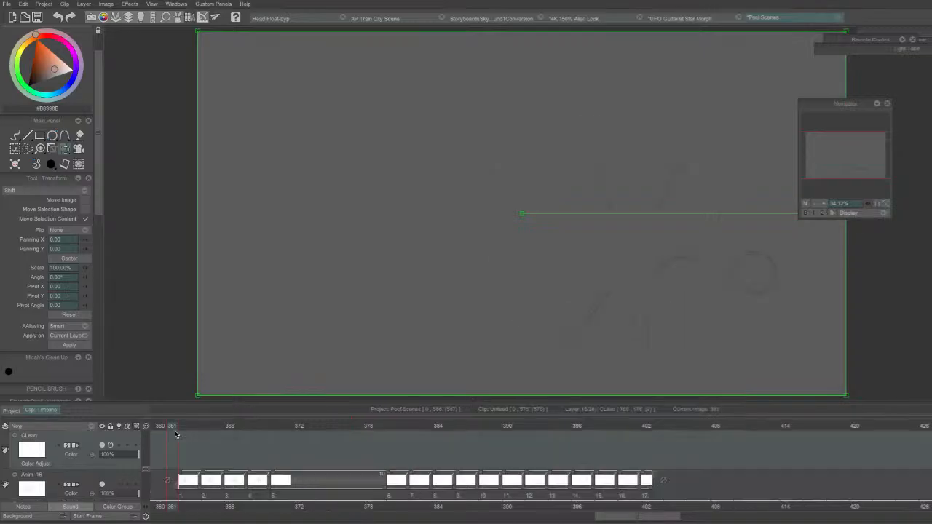
pyautogui.click(99, 473)
pyautogui.moveTo(176, 426); pyautogui.dragTo(178, 483)
pyautogui.press('Return')
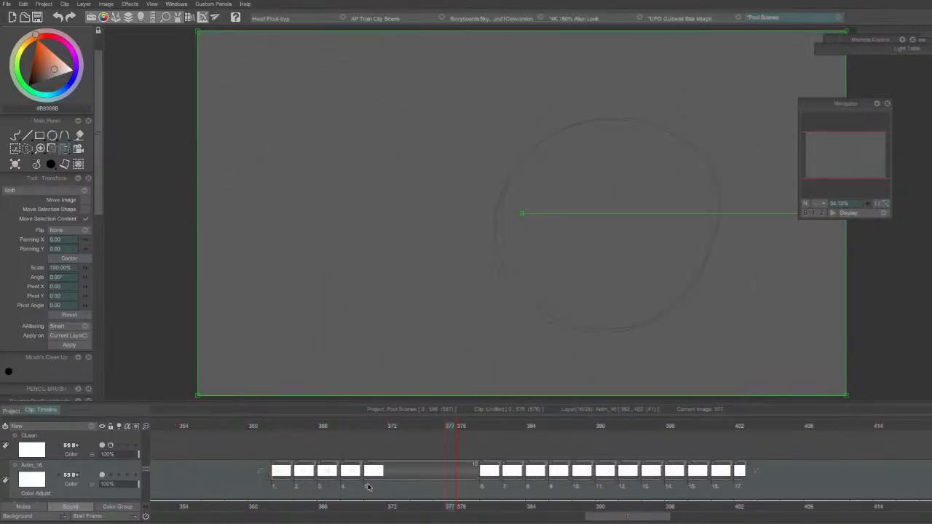
pyautogui.moveTo(367, 486); pyautogui.dragTo(274, 487)
pyautogui.press('Return')
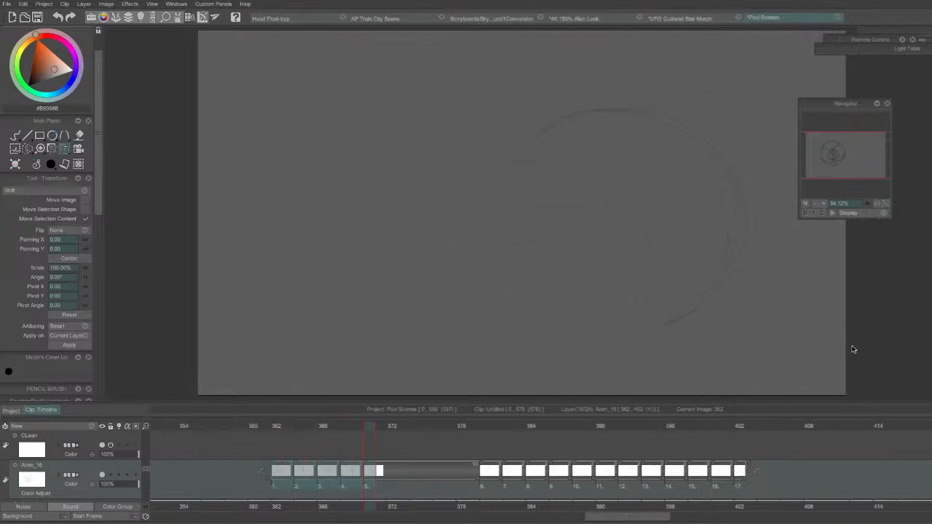
pyautogui.press('Return')
pyautogui.moveTo(373, 427); pyautogui.dragTo(185, 464)
pyautogui.press('Return')
pyautogui.press('Return')
# Play back the circle drawings on the Anim_16 layer from frame 380 onward.
pyautogui.moveTo(475, 425); pyautogui.dragTo(485, 424)
pyautogui.press('Return')
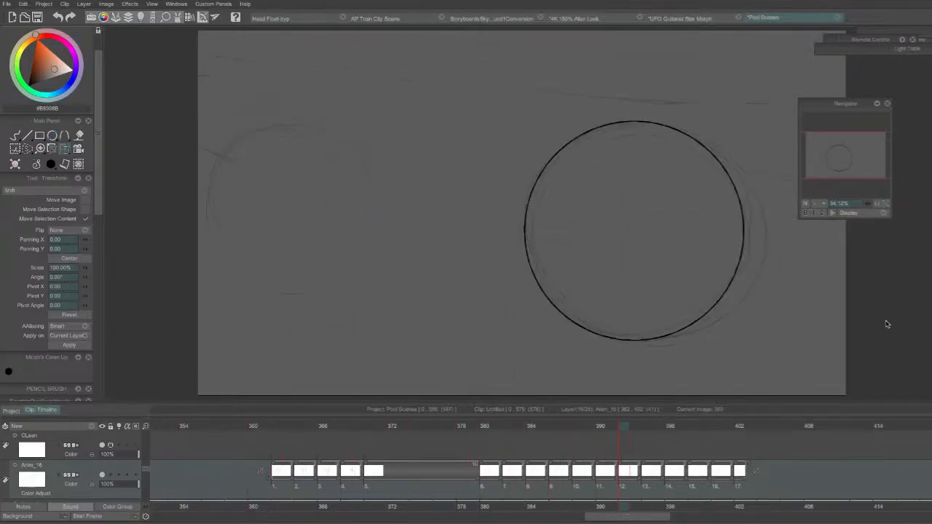
pyautogui.press('Return')
pyautogui.moveTo(547, 430); pyautogui.dragTo(487, 435)
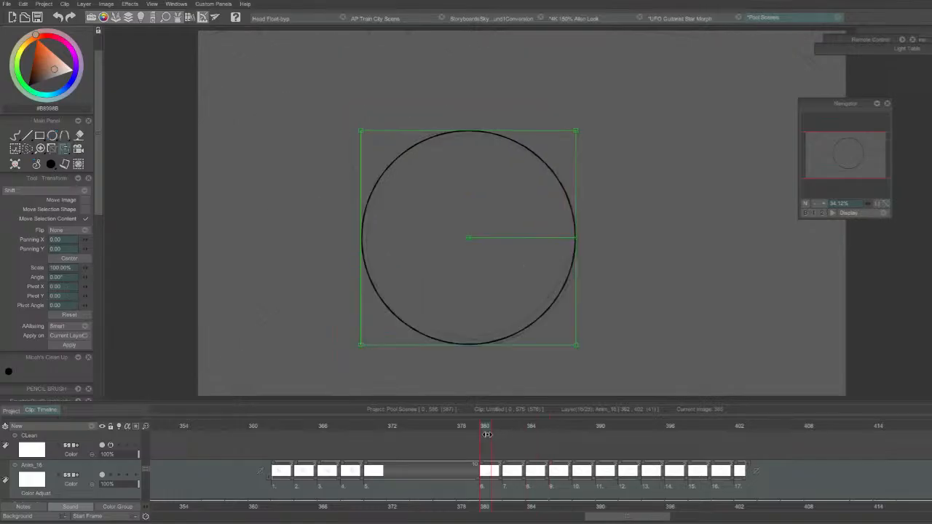
pyautogui.press('Return')
pyautogui.press('Return')
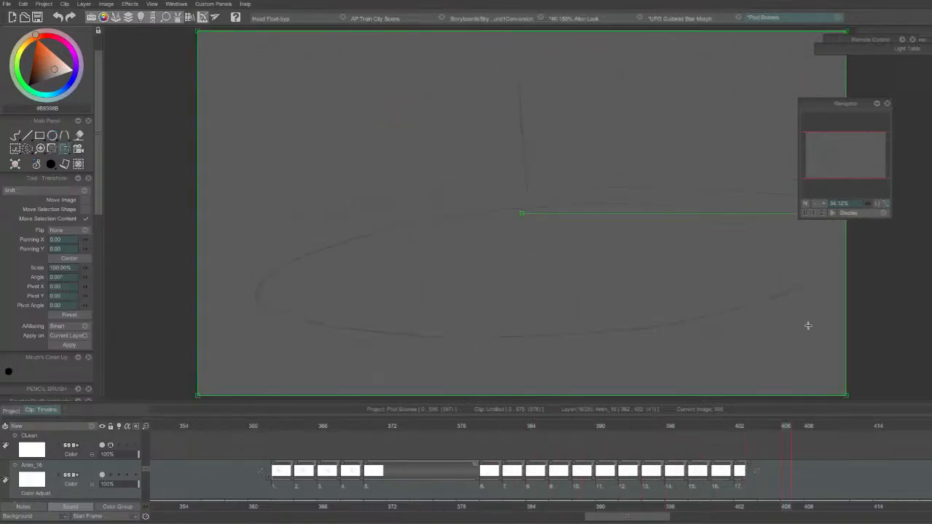
# Touch up the ellipse line where it meets the ball's right edge on frame 402 with the custom brush.
pyautogui.moveTo(699, 426); pyautogui.dragTo(728, 426)
pyautogui.press('Right')
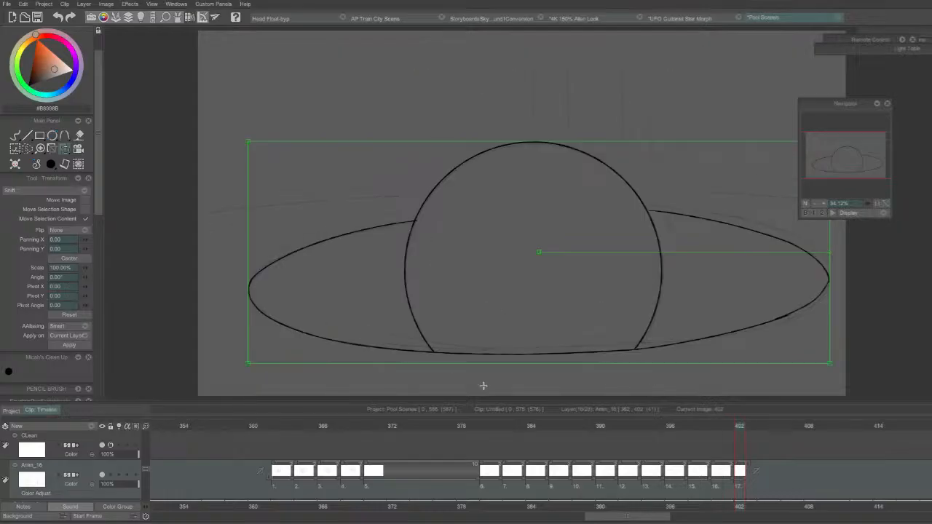
pyautogui.click(15, 136)
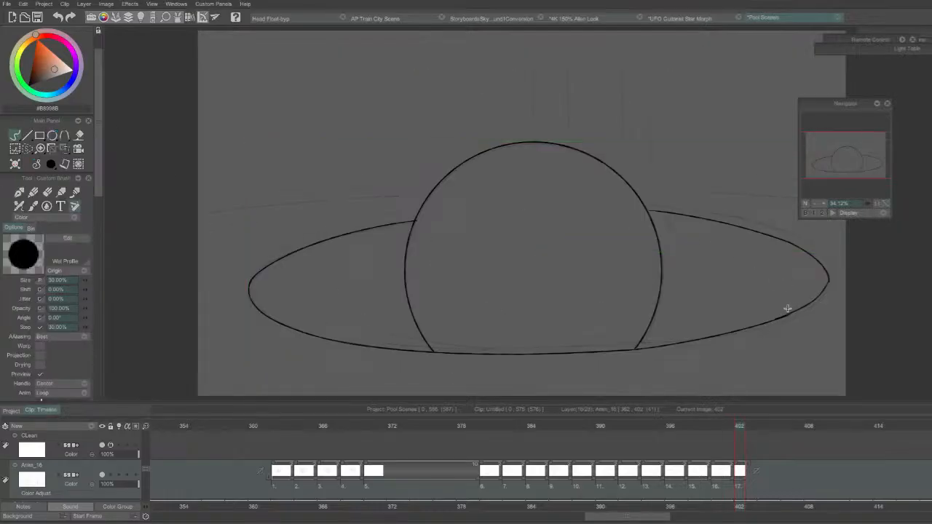
pyautogui.press('Left')
pyautogui.press('Right')
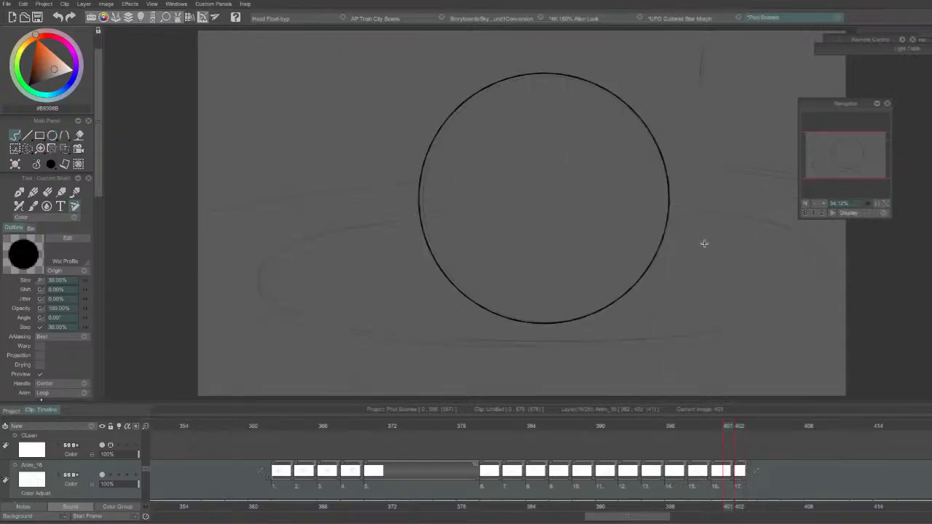
pyautogui.moveTo(649, 213); pyautogui.dragTo(655, 210)
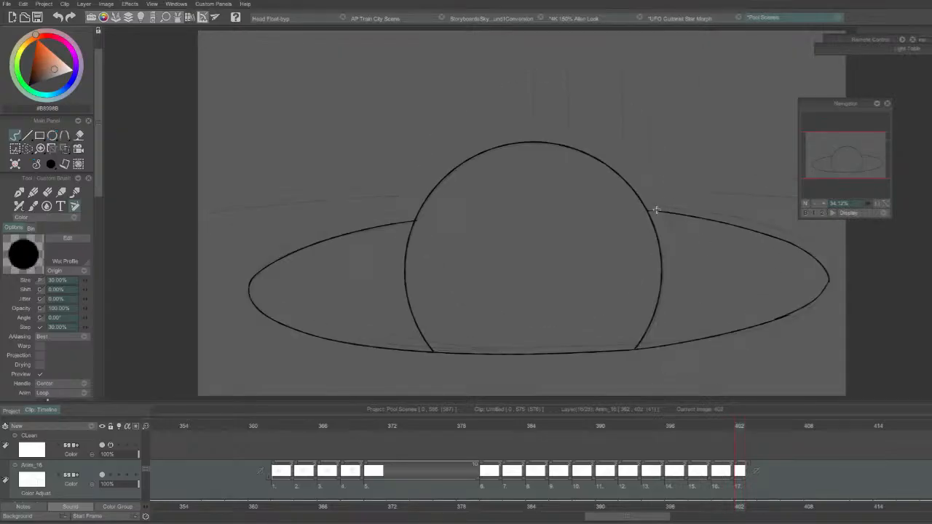
# Extend the exposure of the last drawing on the Anim_16 layer through frame 403.
pyautogui.press('e')
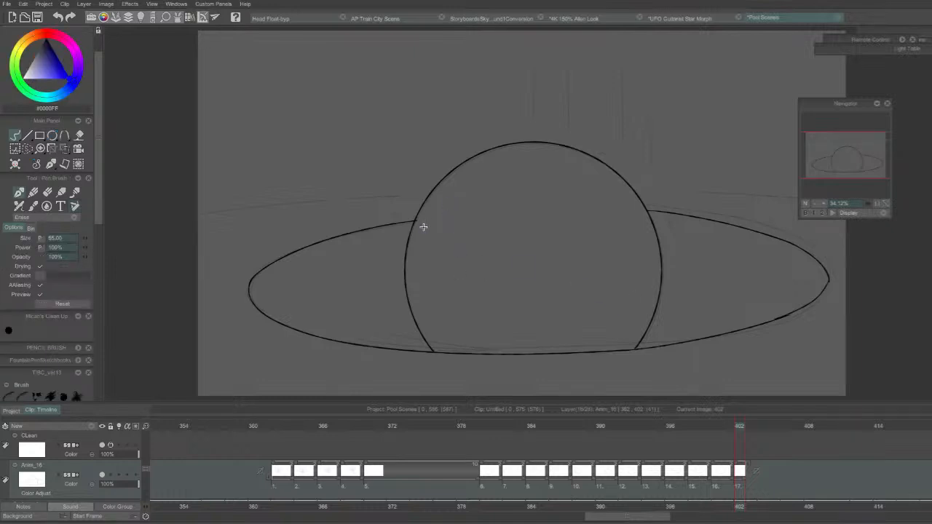
pyautogui.press('Left')
pyautogui.press('Right')
pyautogui.press('Right')
pyautogui.press('Right')
pyautogui.press('Left')
pyautogui.press('Left')
pyautogui.press('b')
pyautogui.click(751, 463)
pyautogui.moveTo(745, 477); pyautogui.dragTo(754, 476)
# Ink the upper-left arc of the large ellipse on frame 404 over the rough sketch.
pyautogui.press('Right')
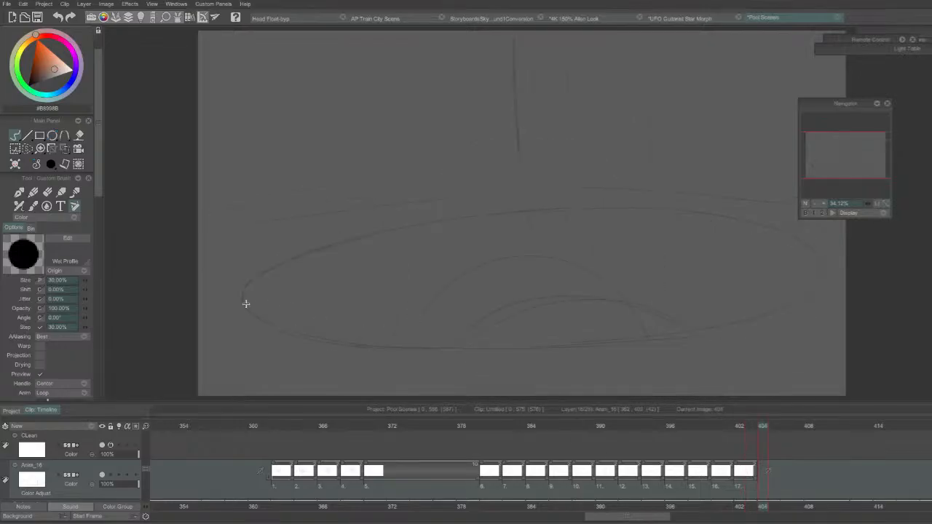
pyautogui.moveTo(240, 303)
pyautogui.mouseDown()
pyautogui.moveTo(367, 236)
pyautogui.moveTo(691, 211)
pyautogui.mouseUp()
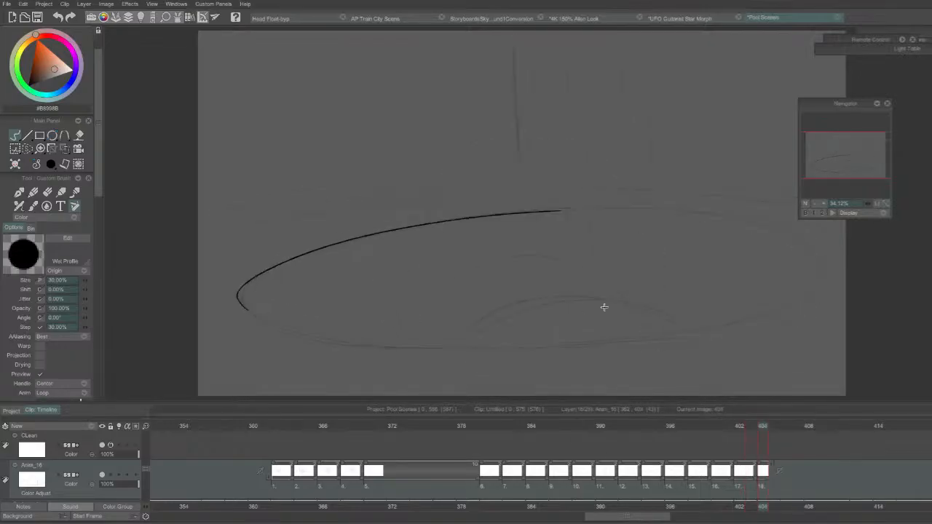
pyautogui.moveTo(544, 214); pyautogui.dragTo(795, 232)
pyautogui.hotkey('ctrl', 'z')
pyautogui.press('Left')
pyautogui.press('Right')
# Ink the near-vertical line above the ellipse on frame 404, redrawing it until it follows the rough sketch.
pyautogui.moveTo(515, 39); pyautogui.dragTo(524, 183)
pyautogui.hotkey('ctrl', 'z')
pyautogui.moveTo(516, 39); pyautogui.dragTo(526, 180)
pyautogui.hotkey('ctrl', 'z')
pyautogui.moveTo(514, 42); pyautogui.dragTo(524, 188)
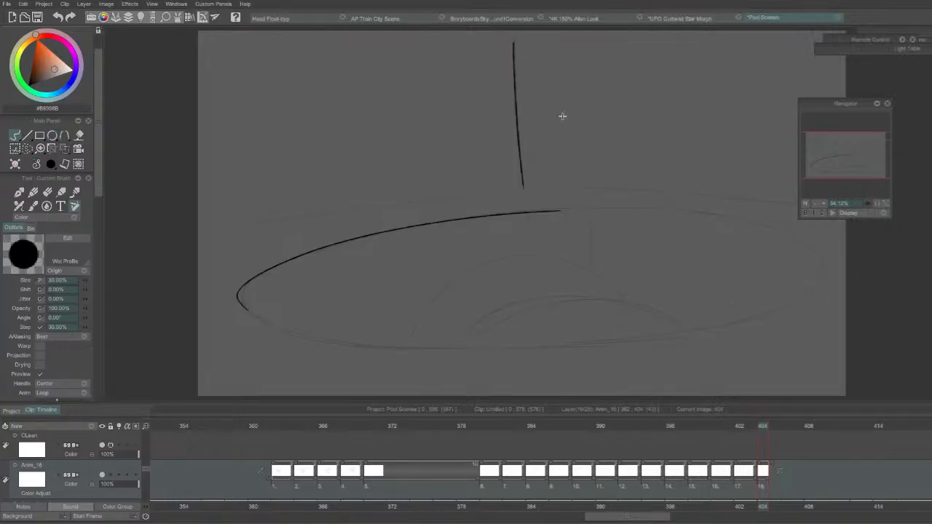
# Ink the back edge running right from the lower end of the near-vertical line on frame 404.
pyautogui.moveTo(208, 231)
pyautogui.mouseDown()
pyautogui.moveTo(524, 186)
pyautogui.moveTo(798, 209)
pyautogui.mouseUp()
pyautogui.hotkey('ctrl', 'z')
pyautogui.moveTo(520, 188); pyautogui.dragTo(799, 207)
# Ink the near-vertical corner line on frame 406 over the rough sketch.
pyautogui.press('Right')
pyautogui.press('Right')
pyautogui.press('Left')
pyautogui.press('Right')
pyautogui.moveTo(515, 45); pyautogui.dragTo(524, 188)
pyautogui.press('Left')
pyautogui.press('Right')
# Ink the left back edge on frame 406 up to the corner line, redrawing it until it follows the sketch.
pyautogui.moveTo(200, 231); pyautogui.dragTo(527, 194)
pyautogui.hotkey('ctrl', 'z')
pyautogui.moveTo(198, 234)
pyautogui.mouseDown()
pyautogui.moveTo(456, 194)
pyautogui.moveTo(521, 188)
pyautogui.mouseUp()
pyautogui.hotkey('ctrl', 'z')
pyautogui.moveTo(198, 234)
pyautogui.mouseDown()
pyautogui.moveTo(333, 209)
pyautogui.moveTo(522, 191)
pyautogui.mouseUp()
pyautogui.press('Right')
pyautogui.press('Left')
pyautogui.press('Left')
pyautogui.press('Right')
# Clean up the corner on frame 406 so the left edge joins the near-vertical line.
pyautogui.press('e')
pyautogui.press('Left')
pyautogui.press('Right')
pyautogui.press('b')
pyautogui.moveTo(516, 193); pyautogui.dragTo(530, 192)
# Move the Navigator clear of the canvas and ink the right back edge from the corner on frame 406.
pyautogui.moveTo(820, 105); pyautogui.dragTo(919, 109)
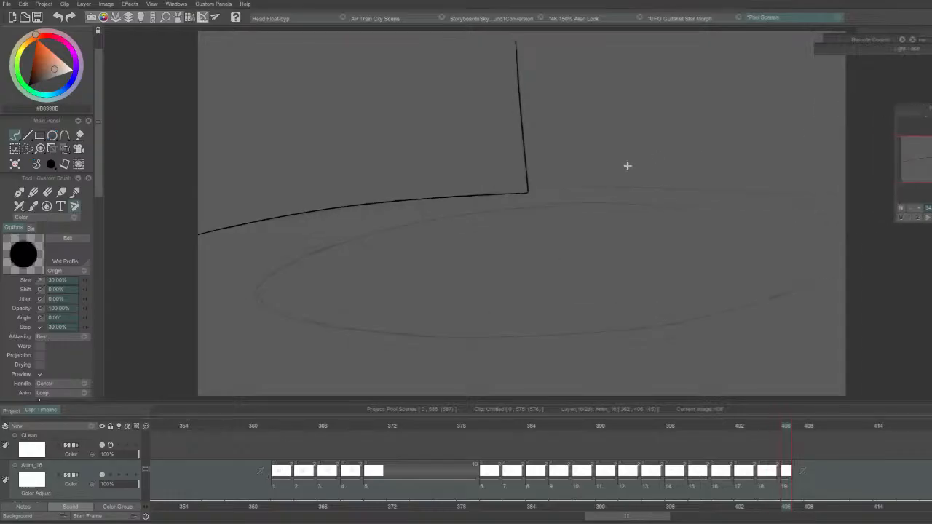
pyautogui.moveTo(529, 193); pyautogui.dragTo(860, 207)
pyautogui.hotkey('ctrl', 'z')
pyautogui.moveTo(528, 192); pyautogui.dragTo(909, 216)
pyautogui.hotkey('ctrl', 'z')
pyautogui.moveTo(527, 193); pyautogui.dragTo(882, 218)
# Extend the exposure of the frame 406 drawing on the Anim_16 layer through frame 407.
pyautogui.press('Right')
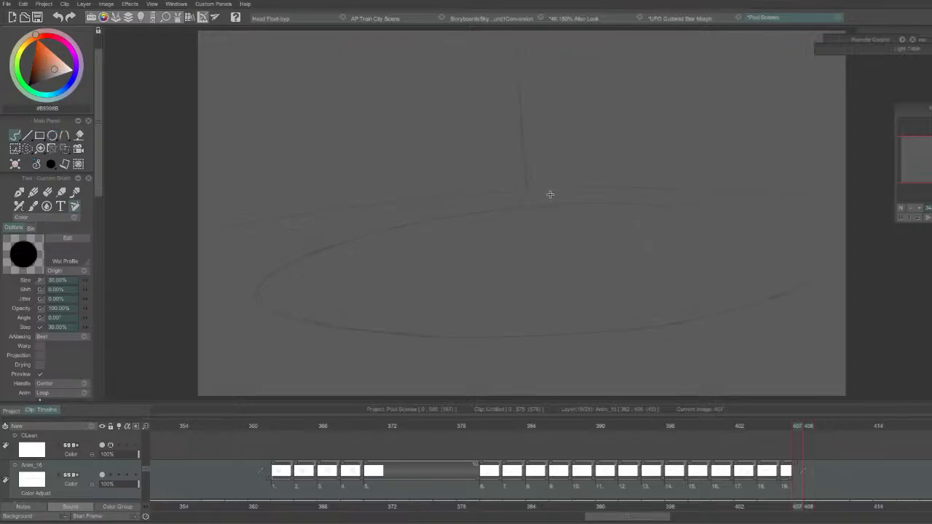
pyautogui.moveTo(792, 478); pyautogui.dragTo(798, 478)
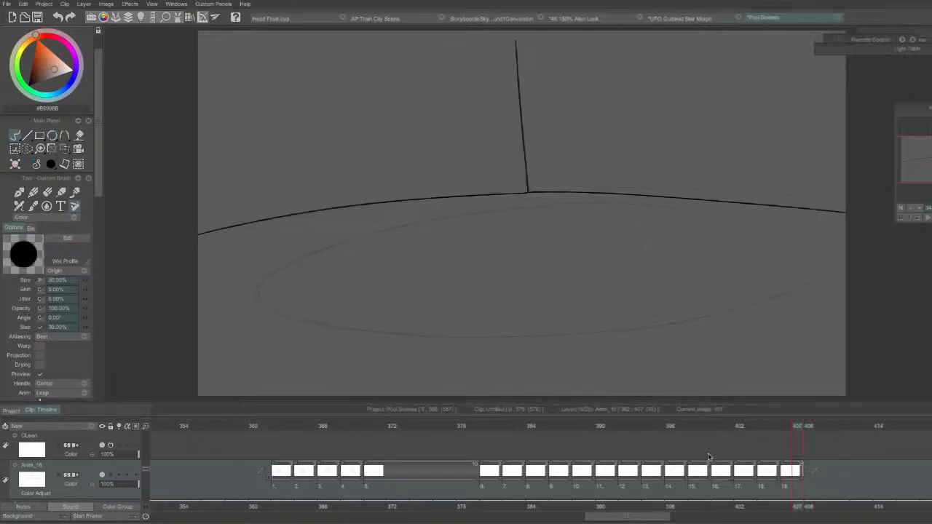
pyautogui.press('Right')
pyautogui.press('Left')
pyautogui.press('Right')
# Ink the left and right back edges meeting at the corner on frame 408.
pyautogui.moveTo(188, 239)
pyautogui.mouseDown()
pyautogui.moveTo(323, 209)
pyautogui.moveTo(547, 181)
pyautogui.mouseUp()
pyautogui.hotkey('ctrl', 'z')
pyautogui.moveTo(188, 241)
pyautogui.mouseDown()
pyautogui.moveTo(364, 201)
pyautogui.moveTo(595, 167)
pyautogui.moveTo(528, 174)
pyautogui.moveTo(844, 202)
pyautogui.mouseUp()
pyautogui.hotkey('ctrl', 'z')
pyautogui.moveTo(528, 177); pyautogui.dragTo(845, 196)
# Ink the vertical corner line on frame 408 and extend the drawing's exposure through frame 409.
pyautogui.moveTo(520, 38); pyautogui.dragTo(527, 175)
pyautogui.hotkey('ctrl', 'z')
pyautogui.moveTo(525, 37)
pyautogui.mouseDown()
pyautogui.moveTo(531, 187)
pyautogui.moveTo(531, 179)
pyautogui.mouseUp()
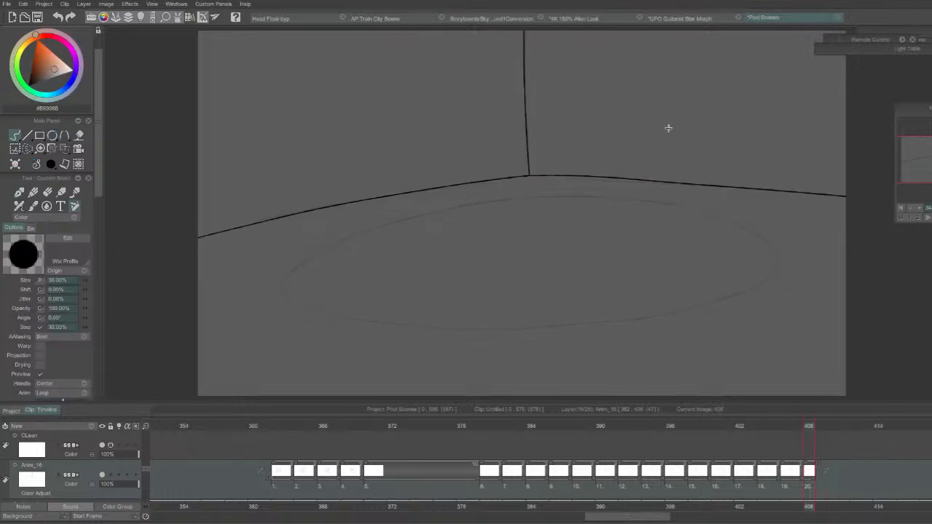
pyautogui.moveTo(814, 479); pyautogui.dragTo(824, 480)
# Ink the left and right back edges on frame 410 over the rough sketch.
pyautogui.press('Right')
pyautogui.press('Right')
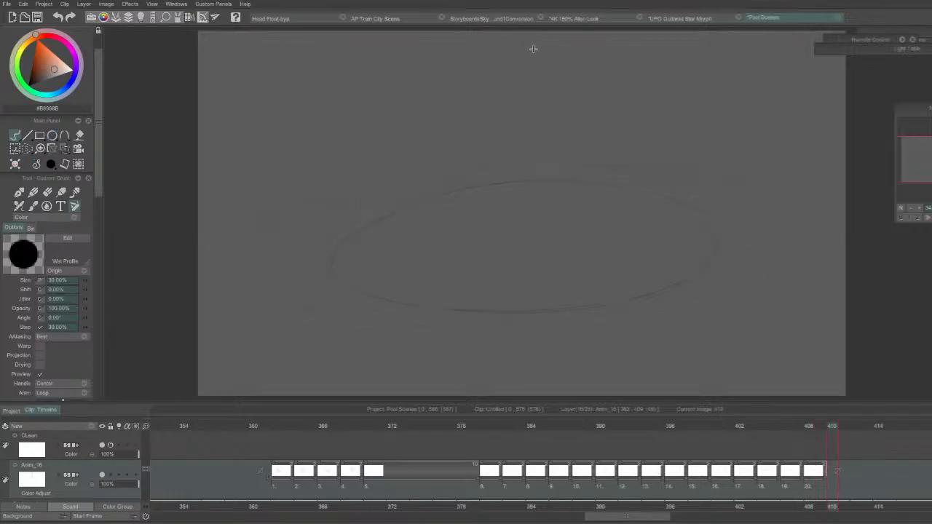
pyautogui.moveTo(197, 235)
pyautogui.mouseDown()
pyautogui.moveTo(531, 154)
pyautogui.moveTo(291, 208)
pyautogui.moveTo(543, 153)
pyautogui.moveTo(517, 159)
pyautogui.moveTo(807, 183)
pyautogui.mouseUp()
pyautogui.hotkey('ctrl', 'z')
pyautogui.press('e')
pyautogui.press('b')
pyautogui.hotkey('ctrl', 'z')
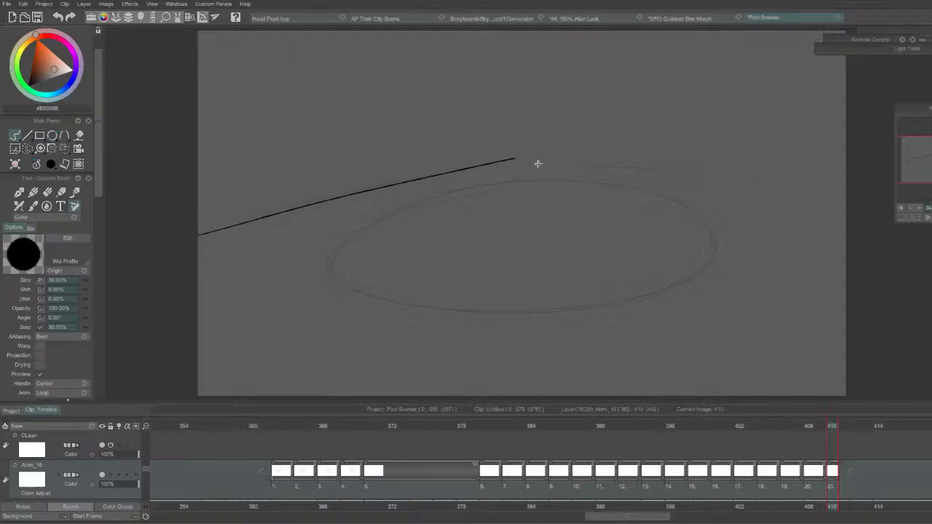
pyautogui.moveTo(527, 159); pyautogui.dragTo(839, 184)
# Extend the frame 410 drawing's exposure through frame 411 and play back the inked frames from frame 400.
pyautogui.press('Left')
pyautogui.press('Right')
pyautogui.press('Left')
pyautogui.press('Left')
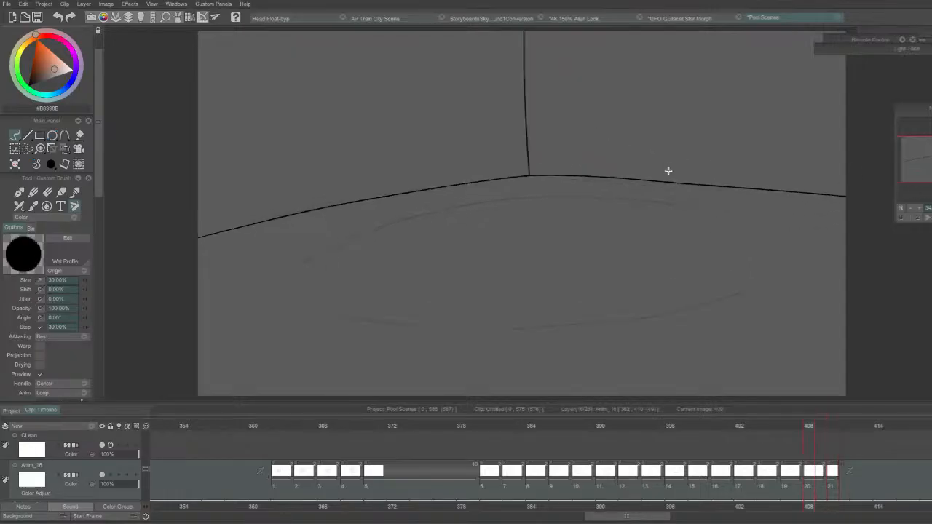
pyautogui.moveTo(842, 473); pyautogui.dragTo(718, 472)
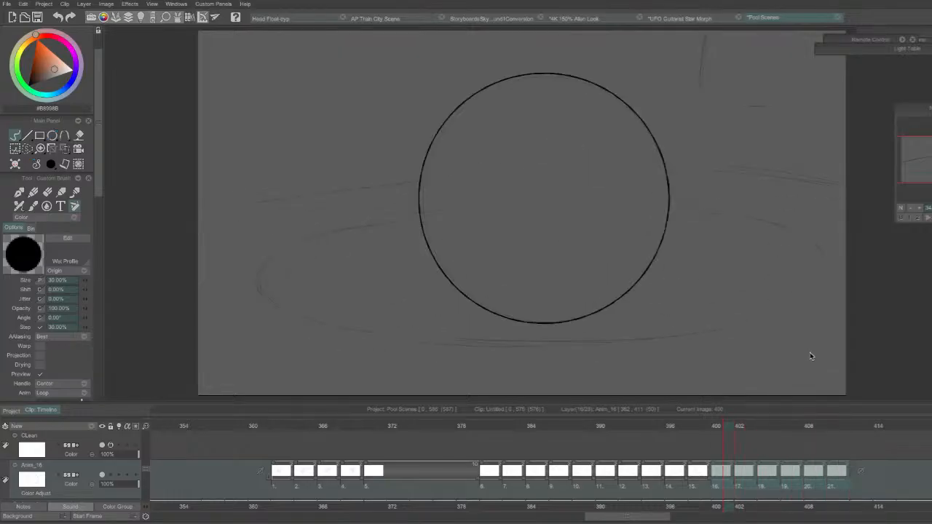
pyautogui.press('Return')
# Try inking a vertical line above the corner on frame 410 and compare it with the sketch on frame 412.
pyautogui.press('Right')
pyautogui.press('Right')
pyautogui.press('Right')
pyautogui.press('Right')
pyautogui.press('Right')
pyautogui.press('Right')
pyautogui.press('Right')
pyautogui.press('Right')
pyautogui.press('Left')
pyautogui.press('Left')
pyautogui.press('Right')
pyautogui.moveTo(508, 34); pyautogui.dragTo(512, 156)
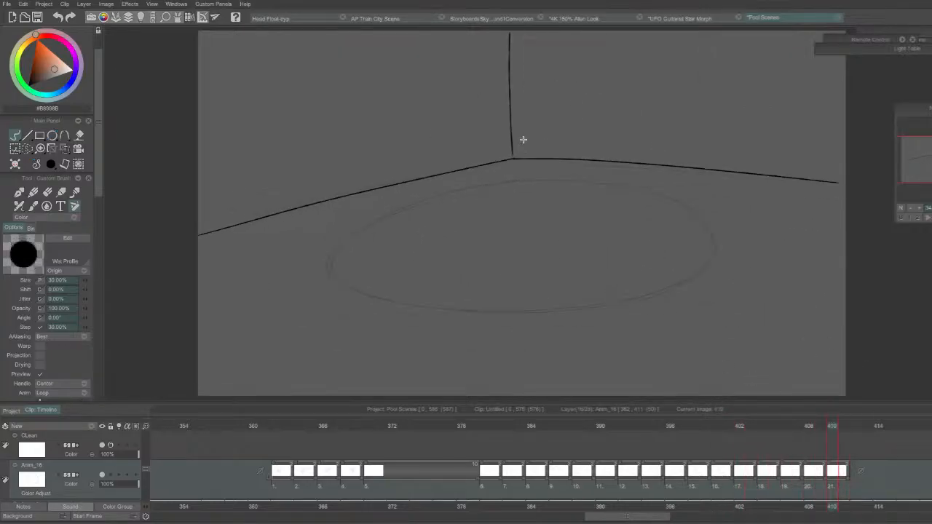
pyautogui.press('Right')
pyautogui.press('Right')
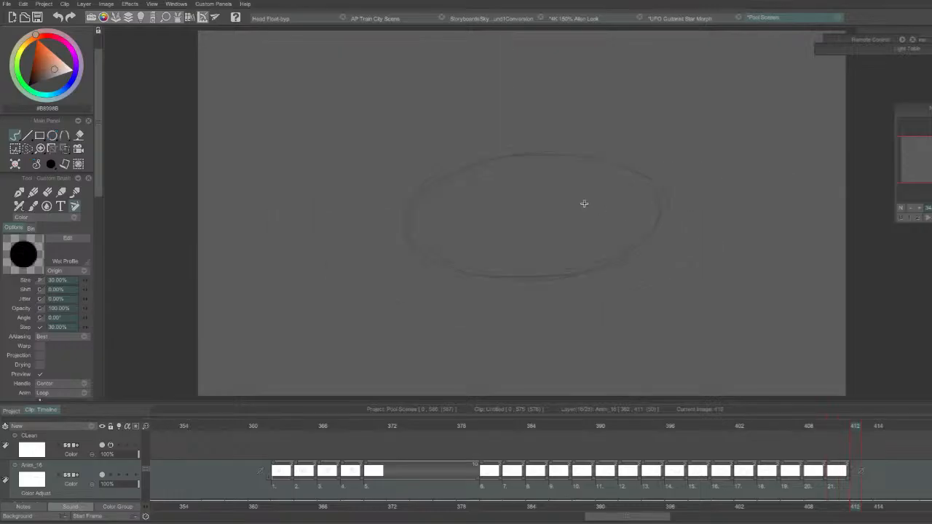
pyautogui.press('Left')
pyautogui.press('Left')
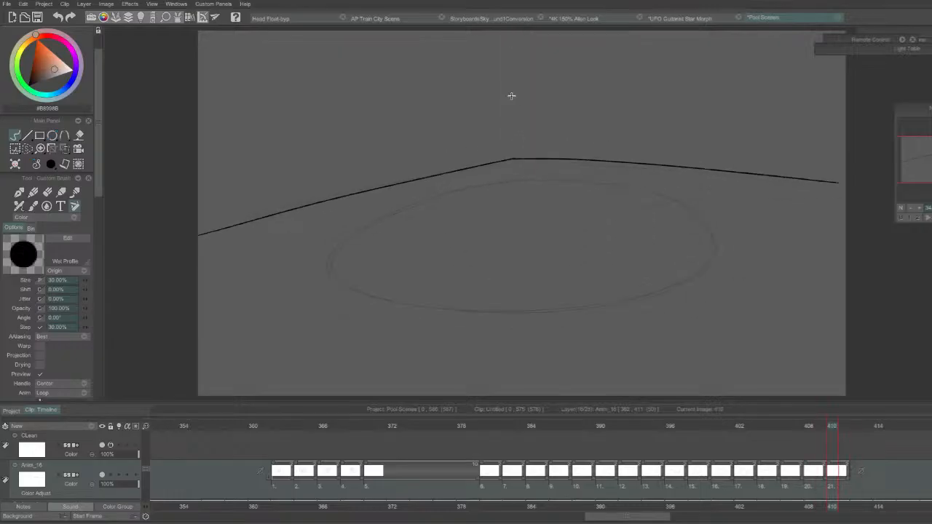
# Ink the peaked back edge across frame 412 over the rough sketch.
pyautogui.press('Right')
pyautogui.press('Right')
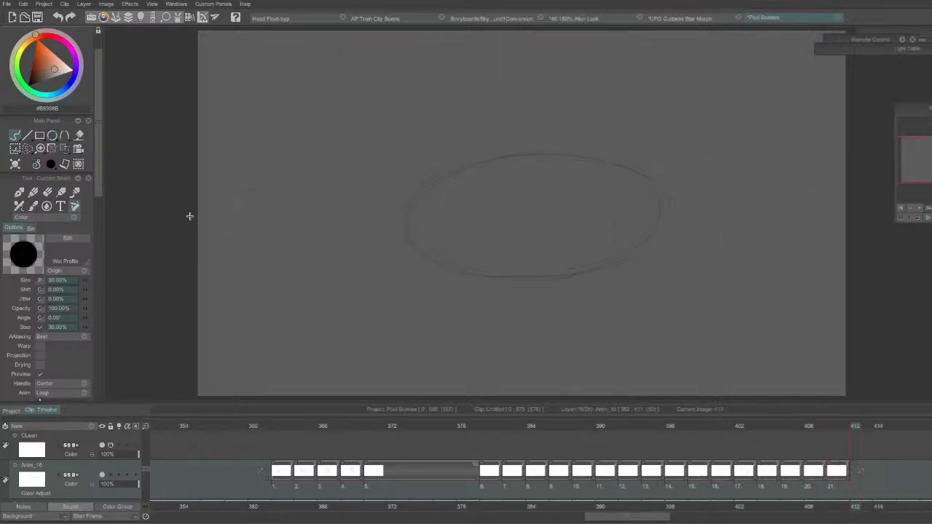
pyautogui.moveTo(194, 213); pyautogui.dragTo(560, 112)
pyautogui.hotkey('ctrl', 'z')
pyautogui.moveTo(190, 216)
pyautogui.mouseDown()
pyautogui.moveTo(586, 111)
pyautogui.moveTo(537, 122)
pyautogui.moveTo(843, 174)
pyautogui.mouseUp()
pyautogui.press('e')
pyautogui.press('b')
# Extend the exposure of the frame 412 drawing on the Anim_16 layer through frame 413.
pyautogui.press('Right')
pyautogui.press('Left')
pyautogui.press('Left')
pyautogui.press('Right')
pyautogui.press('Right')
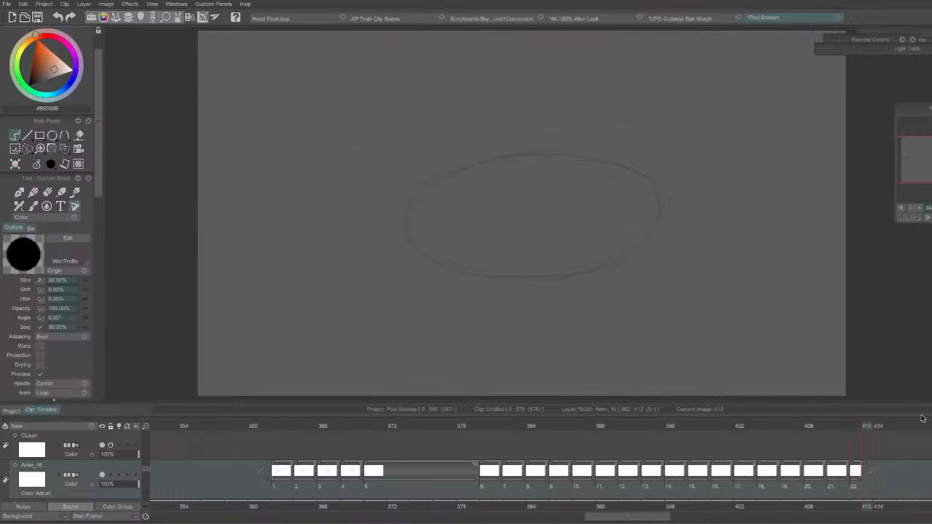
pyautogui.press('e')
pyautogui.press('Insert')
pyautogui.press('b')
# Ink the peaked back edge across the full canvas width on frame 414.
pyautogui.press('Right')
pyautogui.moveTo(191, 201)
pyautogui.mouseDown()
pyautogui.moveTo(216, 185)
pyautogui.moveTo(538, 90)
pyautogui.moveTo(847, 191)
pyautogui.mouseUp()
pyautogui.press('Left')
pyautogui.press('Right')
pyautogui.hotkey('ctrl', 'z')
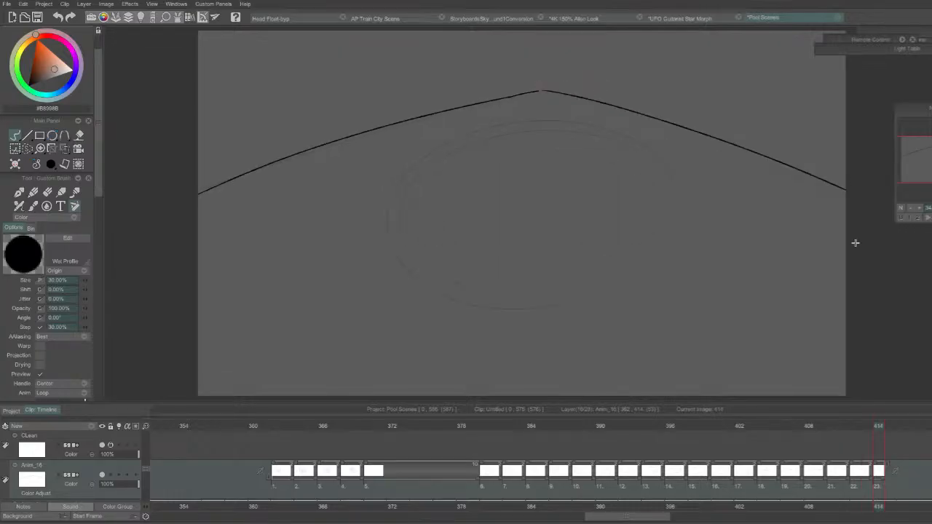
# Extend the frame 414 drawing's exposure through frame 415 and play back the inked frames from frame 397.
pyautogui.moveTo(885, 481); pyautogui.dragTo(679, 490)
pyautogui.press('Return')
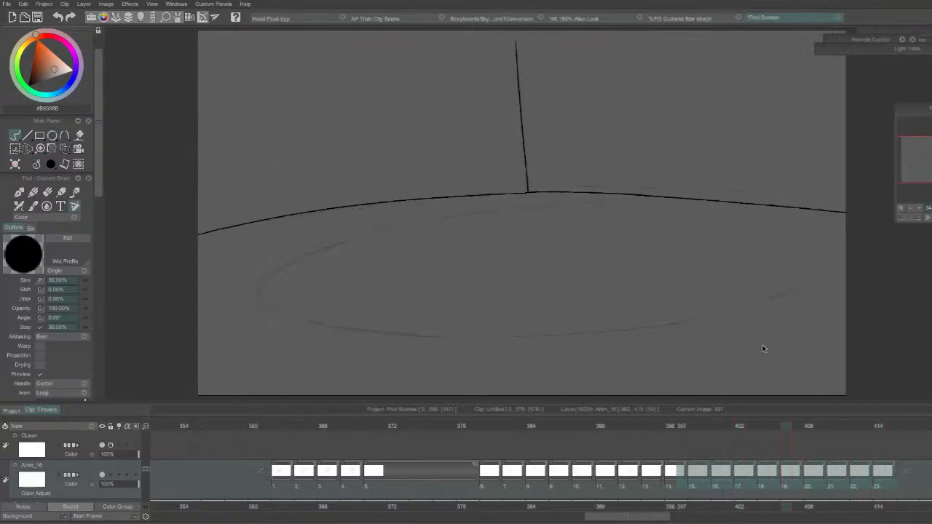
pyautogui.press('Return')
# Ink the back edge behind the ball on both its left and right sides on frame 402.
pyautogui.press('Left')
pyautogui.press('Left')
pyautogui.press('Left')
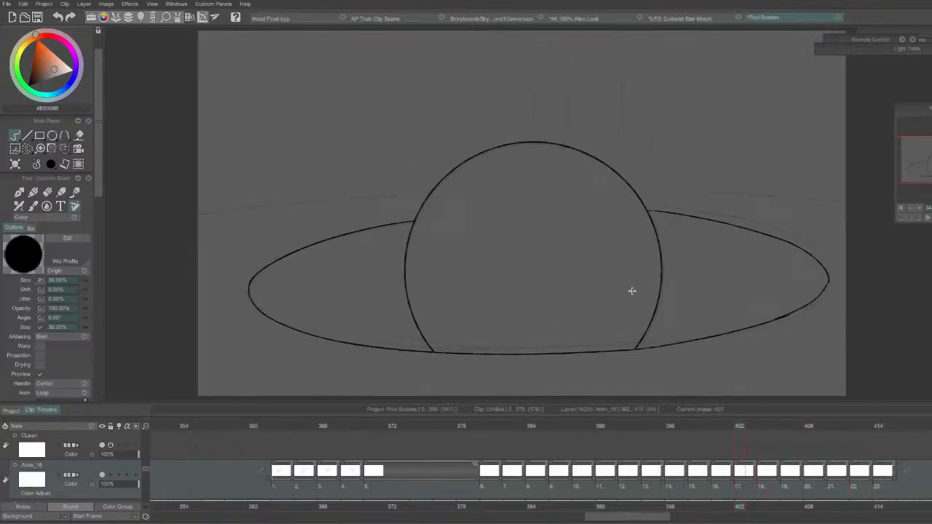
pyautogui.press('Right')
pyautogui.moveTo(188, 213); pyautogui.dragTo(436, 192)
pyautogui.press('Left')
pyautogui.press('Right')
pyautogui.press('e')
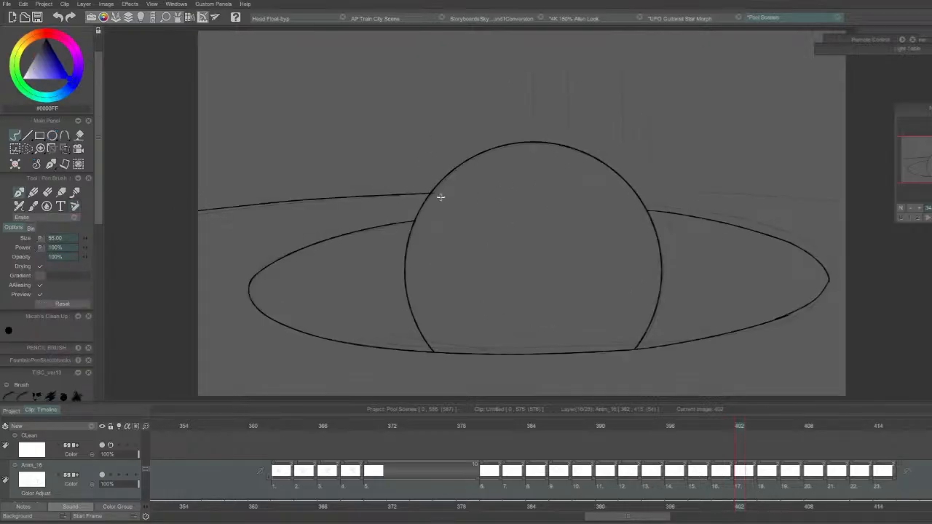
pyautogui.press('b')
pyautogui.press('Left')
pyautogui.press('Right')
pyautogui.moveTo(638, 190); pyautogui.dragTo(893, 210)
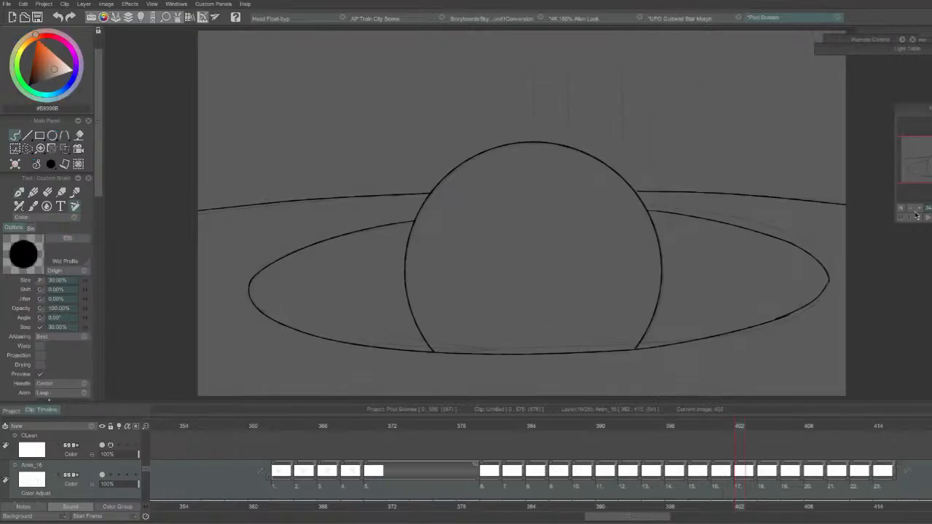
# Ink the back edge left of the ball on frame 401 and erase the overlap inside the ball.
pyautogui.press('Left')
pyautogui.press('Right')
pyautogui.press('Left')
pyautogui.moveTo(373, 184); pyautogui.dragTo(426, 177)
pyautogui.hotkey('ctrl', 'z')
pyautogui.moveTo(200, 214); pyautogui.dragTo(405, 180)
pyautogui.hotkey('ctrl', 'z')
pyautogui.moveTo(187, 215); pyautogui.dragTo(432, 178)
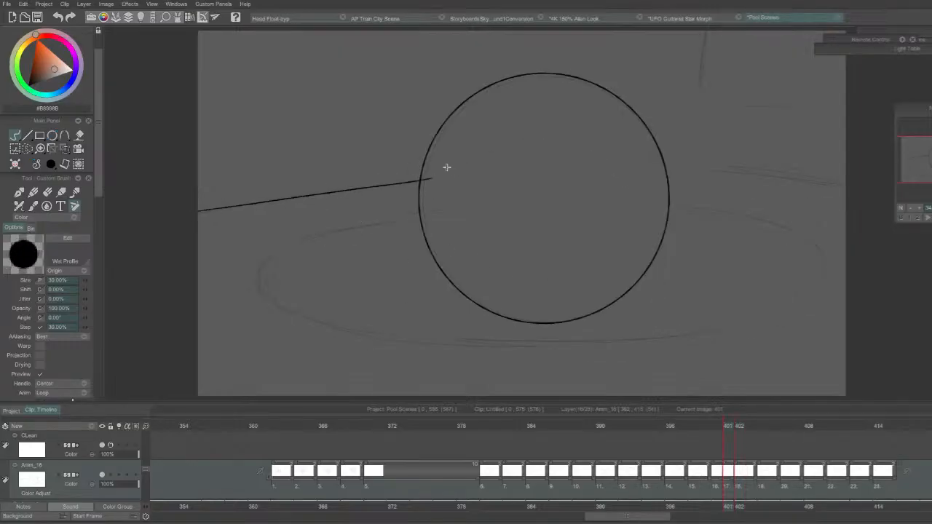
pyautogui.press('e')
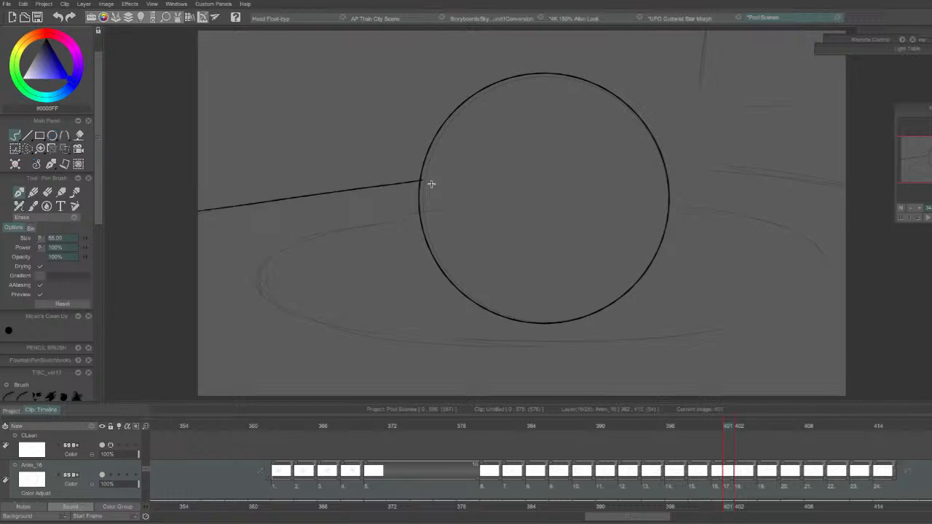
# Replace the frame 400 drawing on the Anim_16 layer with the one inked on frame 401.
pyautogui.press('Left')
pyautogui.press('b')
pyautogui.press('Right')
pyautogui.moveTo(727, 464); pyautogui.dragTo(716, 470)
pyautogui.click(716, 470)
pyautogui.press('Left')
pyautogui.press('Right')
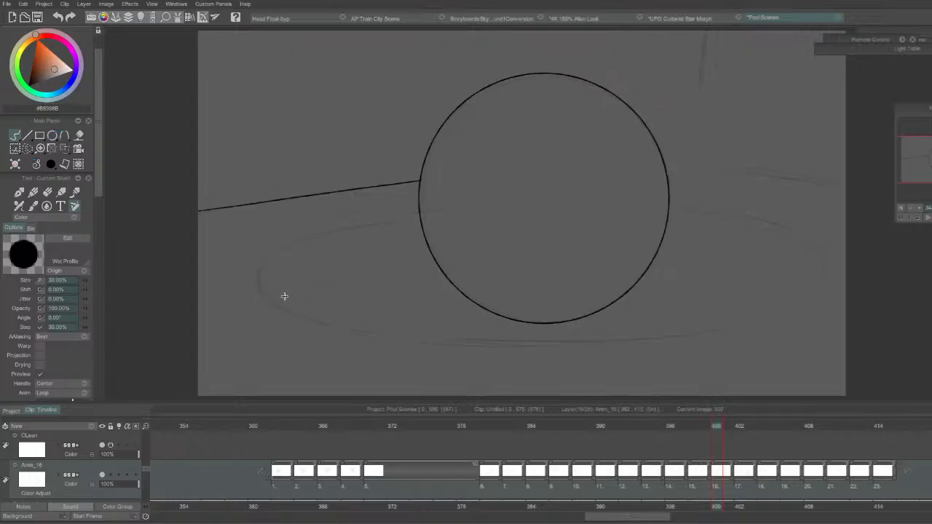
# Ink the ellipse's upper-left arc up to the ball's left edge on frame 400, redrawing it to match the sketch.
pyautogui.moveTo(285, 294); pyautogui.dragTo(417, 204)
pyautogui.press('Left')
pyautogui.press('Right')
pyautogui.hotkey('ctrl', 'z')
pyautogui.moveTo(275, 299); pyautogui.dragTo(358, 228)
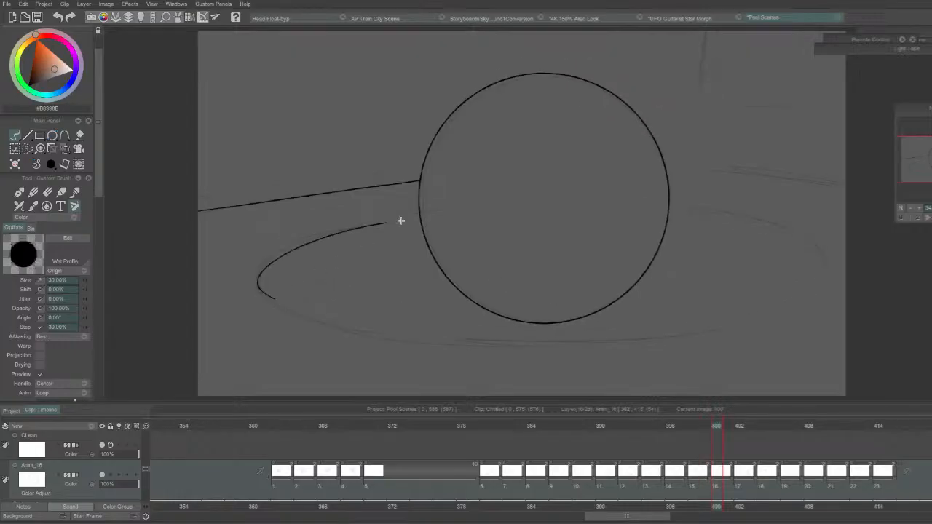
pyautogui.hotkey('ctrl', 'z')
pyautogui.moveTo(284, 306)
pyautogui.mouseDown()
pyautogui.moveTo(262, 287)
pyautogui.moveTo(421, 215)
pyautogui.mouseUp()
pyautogui.press('e')
pyautogui.press('b')
# Ink the ellipse's lower arc beneath the ball on frame 400.
pyautogui.moveTo(306, 306)
pyautogui.mouseDown()
pyautogui.moveTo(281, 305)
pyautogui.moveTo(648, 322)
pyautogui.mouseUp()
pyautogui.hotkey('ctrl', 'z')
pyautogui.moveTo(268, 302); pyautogui.dragTo(681, 340)
pyautogui.press('Left')
pyautogui.press('Right')
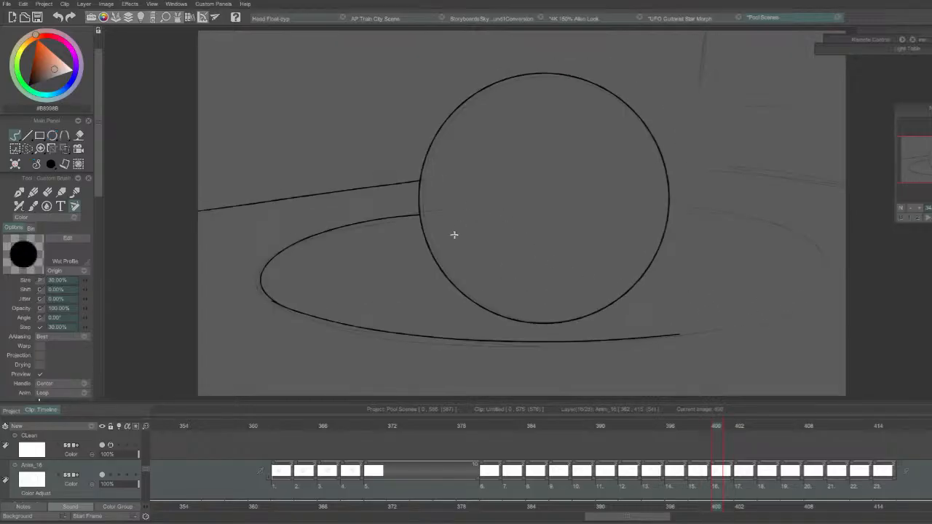
pyautogui.moveTo(443, 195)
pyautogui.mouseDown()
pyautogui.moveTo(477, 276)
pyautogui.moveTo(506, 291)
pyautogui.moveTo(543, 298)
pyautogui.mouseUp()
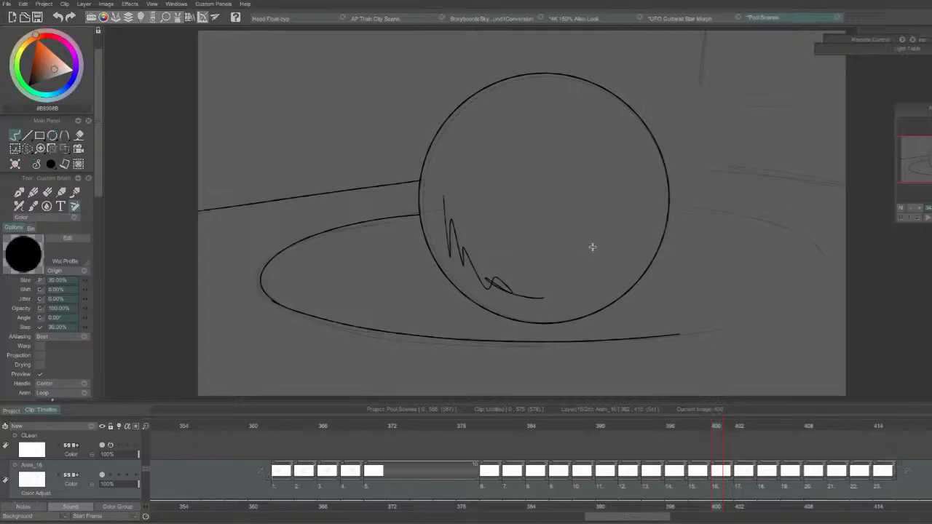
pyautogui.moveTo(596, 282)
pyautogui.mouseDown()
pyautogui.moveTo(639, 225)
pyautogui.moveTo(649, 177)
pyautogui.mouseUp()
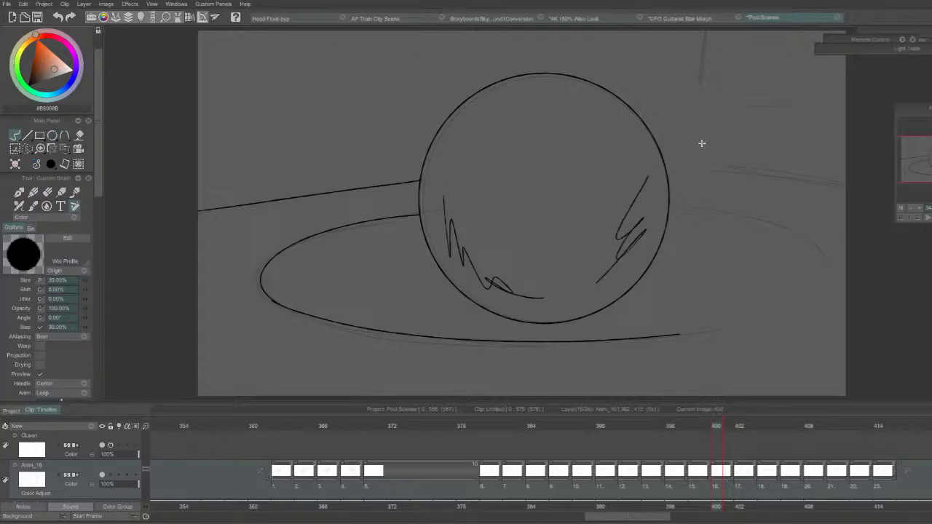
pyautogui.hotkey('ctrl', 'z')
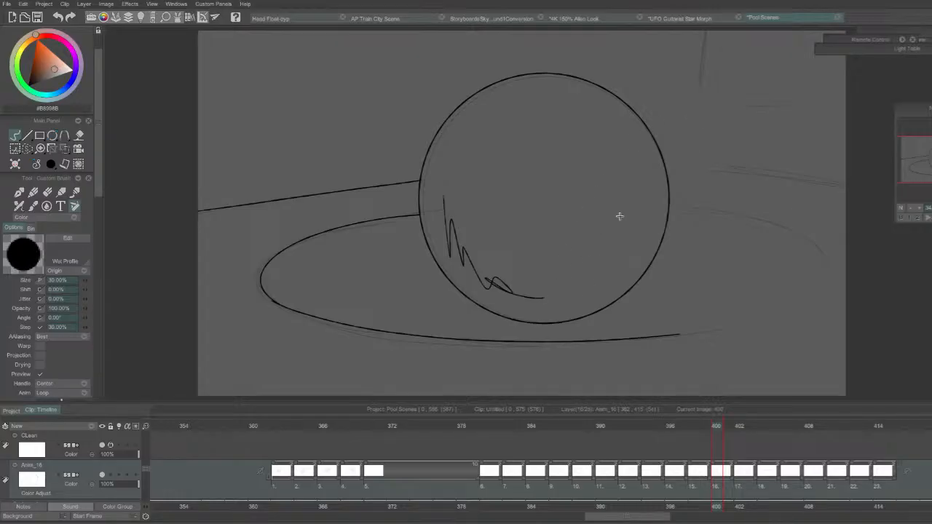
pyautogui.hotkey('ctrl', 'z')
# Ink the ellipse's lower-right arc around its right end on frame 400, redrawing it until it follows the sketch.
pyautogui.press('Left')
pyautogui.press('Right')
pyautogui.moveTo(655, 336); pyautogui.dragTo(774, 318)
pyautogui.hotkey('ctrl', 'z')
pyautogui.moveTo(671, 334)
pyautogui.mouseDown()
pyautogui.moveTo(714, 330)
pyautogui.moveTo(826, 279)
pyautogui.mouseUp()
pyautogui.hotkey('ctrl', 'z')
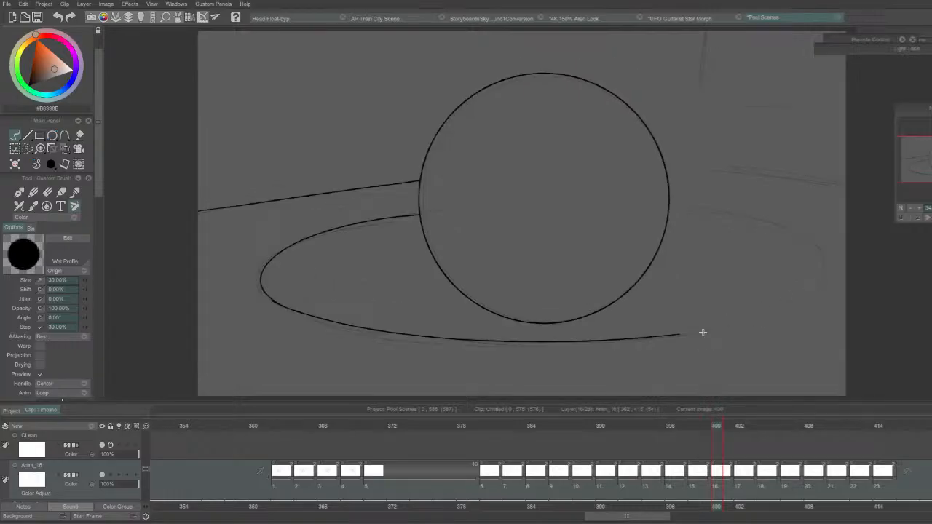
pyautogui.moveTo(687, 332)
pyautogui.mouseDown()
pyautogui.moveTo(826, 284)
pyautogui.moveTo(820, 264)
pyautogui.mouseUp()
pyautogui.press('Left')
pyautogui.press('Right')
# Ink the ellipse's upper-right arc from the ball's right edge on frame 400, trimming the lower arc's end.
pyautogui.press('e')
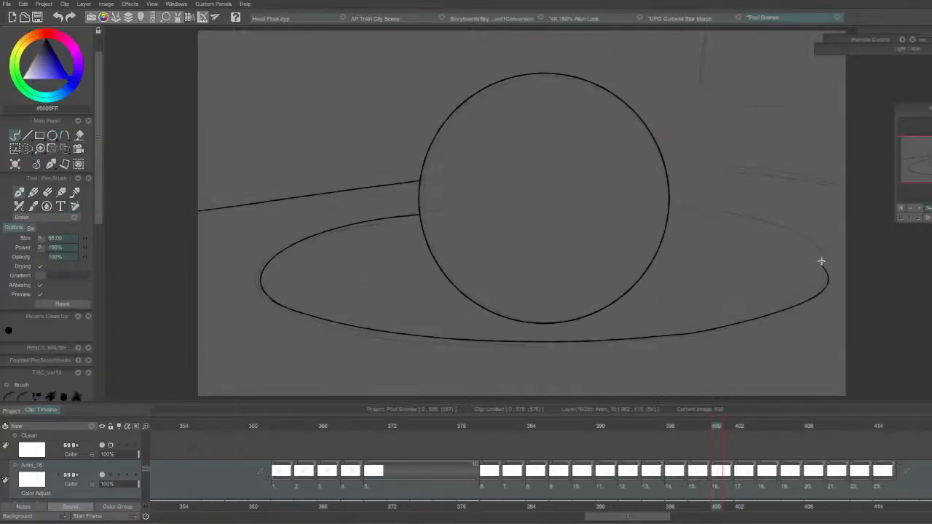
pyautogui.press('Left')
pyautogui.press('e')
pyautogui.press('Right')
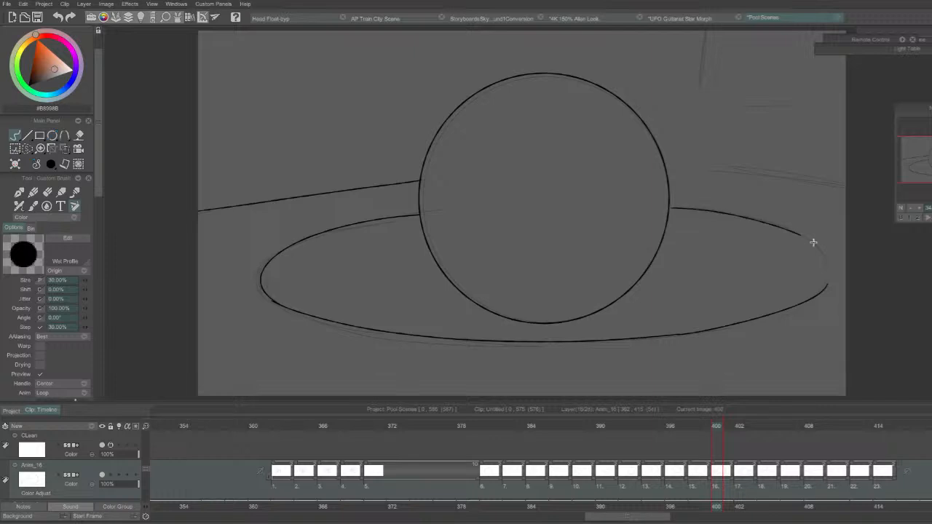
pyautogui.moveTo(669, 209)
pyautogui.mouseDown()
pyautogui.moveTo(744, 216)
pyautogui.moveTo(827, 268)
pyautogui.mouseUp()
# Ink the ellipse's right end on frame 400, redrawing it until it smoothly joins the upper and lower arcs.
pyautogui.moveTo(803, 237)
pyautogui.mouseDown()
pyautogui.moveTo(826, 263)
pyautogui.moveTo(822, 282)
pyautogui.moveTo(821, 249)
pyautogui.moveTo(828, 293)
pyautogui.mouseUp()
pyautogui.hotkey('ctrl', 'z')
pyautogui.moveTo(808, 236); pyautogui.dragTo(813, 292)
pyautogui.moveTo(806, 241); pyautogui.dragTo(805, 299)
pyautogui.press('Left')
pyautogui.press('Right')
pyautogui.hotkey('ctrl', 'z')
pyautogui.moveTo(807, 239)
pyautogui.mouseDown()
pyautogui.moveTo(816, 246)
pyautogui.moveTo(810, 297)
pyautogui.mouseUp()
pyautogui.press('Left')
pyautogui.press('Right')
pyautogui.press('Left')
pyautogui.press('Right')
pyautogui.press('Left')
pyautogui.press('Right')
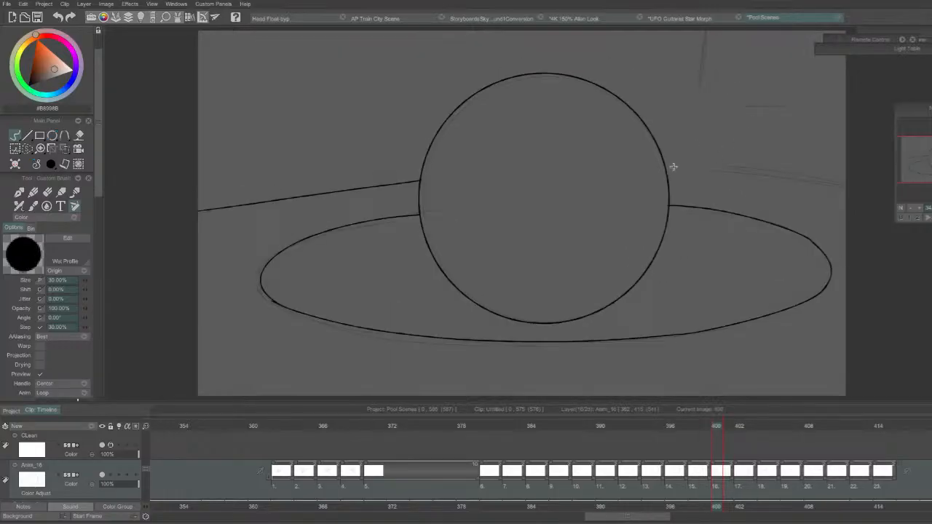
# Ink the background edge from the ball's right side to the canvas edge on frame 400 and play the animation.
pyautogui.moveTo(670, 166); pyautogui.dragTo(850, 188)
pyautogui.press('Left')
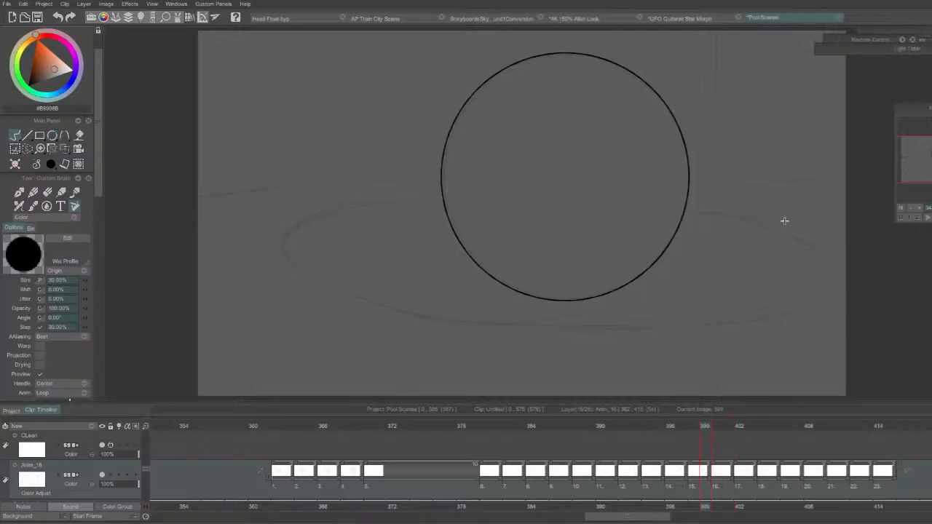
pyautogui.moveTo(890, 486); pyautogui.dragTo(580, 489)
pyautogui.press('Return')
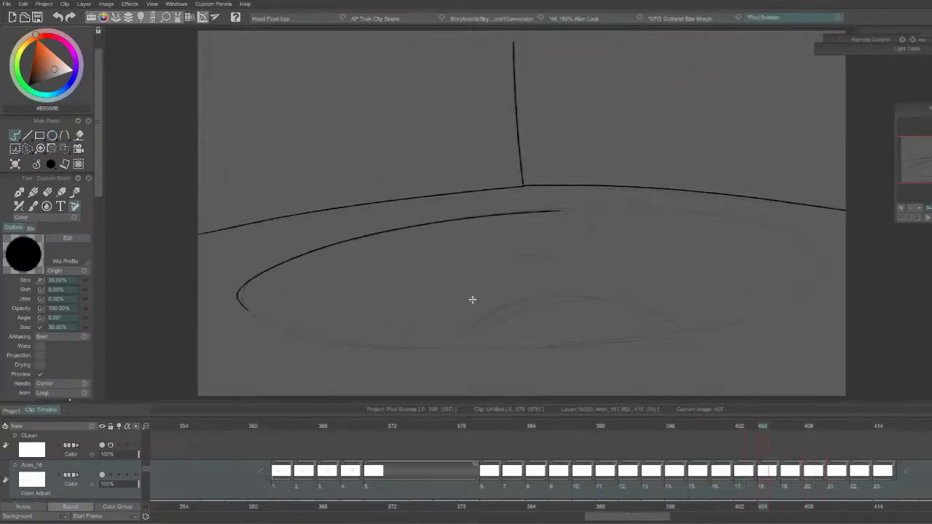
# Extend the ellipse's upper arc across the top on frame 404, trimming the old line end and redrawing until it follows the sketch.
pyautogui.press('Right')
pyautogui.press('Left')
pyautogui.press('Right')
pyautogui.moveTo(542, 211); pyautogui.dragTo(737, 212)
pyautogui.hotkey('ctrl', 'z')
pyautogui.hotkey('ctrl', 'z')
pyautogui.moveTo(547, 211); pyautogui.dragTo(689, 211)
pyautogui.hotkey('ctrl', 'z')
pyautogui.press('e')
pyautogui.press('e')
pyautogui.moveTo(521, 212); pyautogui.dragTo(740, 217)
pyautogui.hotkey('ctrl', 'z')
pyautogui.moveTo(521, 214); pyautogui.dragTo(757, 218)
pyautogui.hotkey('ctrl', 'z')
pyautogui.moveTo(524, 212); pyautogui.dragTo(695, 211)
pyautogui.hotkey('ctrl', 'z')
pyautogui.press('e')
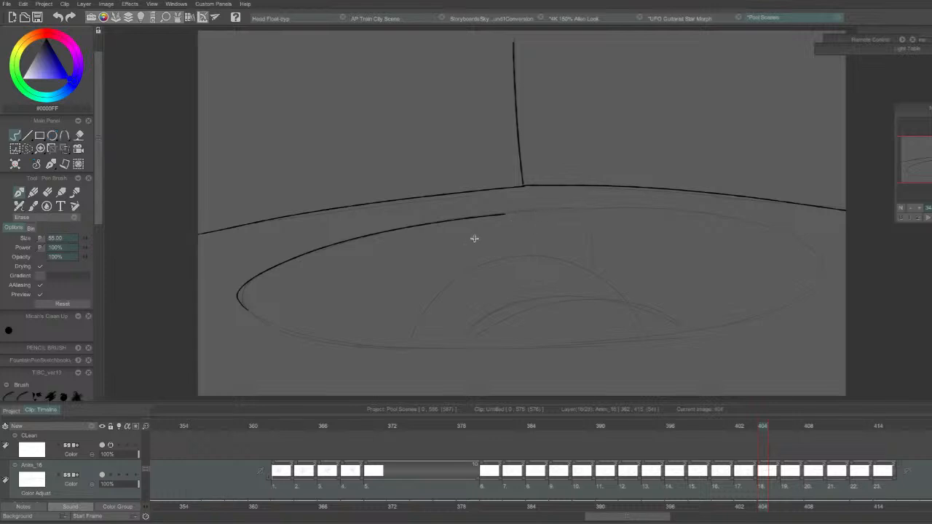
pyautogui.press('e')
pyautogui.moveTo(558, 208); pyautogui.dragTo(726, 208)
pyautogui.hotkey('ctrl', 'z')
pyautogui.moveTo(500, 214); pyautogui.dragTo(722, 212)
pyautogui.hotkey('ctrl', 'z')
pyautogui.moveTo(495, 215); pyautogui.dragTo(727, 216)
pyautogui.press('e')
# Ink the ellipse's right end and lower-right arc on frame 404, redrawing them to match the sketch.
pyautogui.press('e')
pyautogui.moveTo(721, 214)
pyautogui.mouseDown()
pyautogui.moveTo(797, 233)
pyautogui.moveTo(823, 286)
pyautogui.mouseUp()
pyautogui.hotkey('ctrl', 'z')
pyautogui.moveTo(720, 214); pyautogui.dragTo(807, 283)
pyautogui.hotkey('ctrl', 'z')
pyautogui.moveTo(718, 214); pyautogui.dragTo(638, 340)
pyautogui.hotkey('ctrl', 'z')
pyautogui.moveTo(722, 214)
pyautogui.mouseDown()
pyautogui.moveTo(774, 222)
pyautogui.moveTo(829, 287)
pyautogui.mouseUp()
pyautogui.hotkey('ctrl', 'z')
pyautogui.moveTo(710, 214)
pyautogui.mouseDown()
pyautogui.moveTo(819, 258)
pyautogui.moveTo(825, 280)
pyautogui.mouseUp()
pyautogui.hotkey('ctrl', 'z')
pyautogui.moveTo(717, 214)
pyautogui.mouseDown()
pyautogui.moveTo(812, 295)
pyautogui.moveTo(629, 350)
pyautogui.moveTo(799, 239)
pyautogui.moveTo(698, 332)
pyautogui.mouseUp()
pyautogui.hotkey('ctrl', 'z')
# Trim the ellipse's left end on frame 404 and ink it together with the lower arc.
pyautogui.press('e')
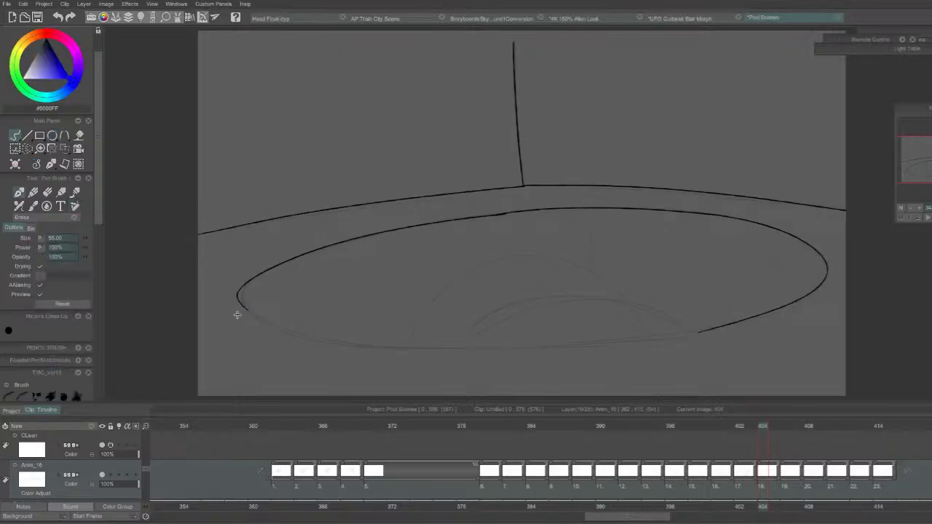
pyautogui.press('b')
pyautogui.moveTo(246, 286)
pyautogui.mouseDown()
pyautogui.moveTo(244, 315)
pyautogui.moveTo(376, 309)
pyautogui.moveTo(238, 297)
pyautogui.moveTo(450, 342)
pyautogui.moveTo(593, 320)
pyautogui.mouseUp()
pyautogui.hotkey('ctrl', 'z')
pyautogui.hotkey('ctrl', 'z')
pyautogui.moveTo(288, 333); pyautogui.dragTo(574, 346)
pyautogui.hotkey('ctrl', 'z')
pyautogui.moveTo(246, 283)
pyautogui.mouseDown()
pyautogui.moveTo(334, 338)
pyautogui.moveTo(703, 333)
pyautogui.moveTo(742, 324)
pyautogui.mouseUp()
pyautogui.hotkey('ctrl', 'z')
# Join the ellipse's lower arc to its lower-right arc on frame 404, erasing and redrawing the overlap.
pyautogui.moveTo(615, 343); pyautogui.dragTo(747, 323)
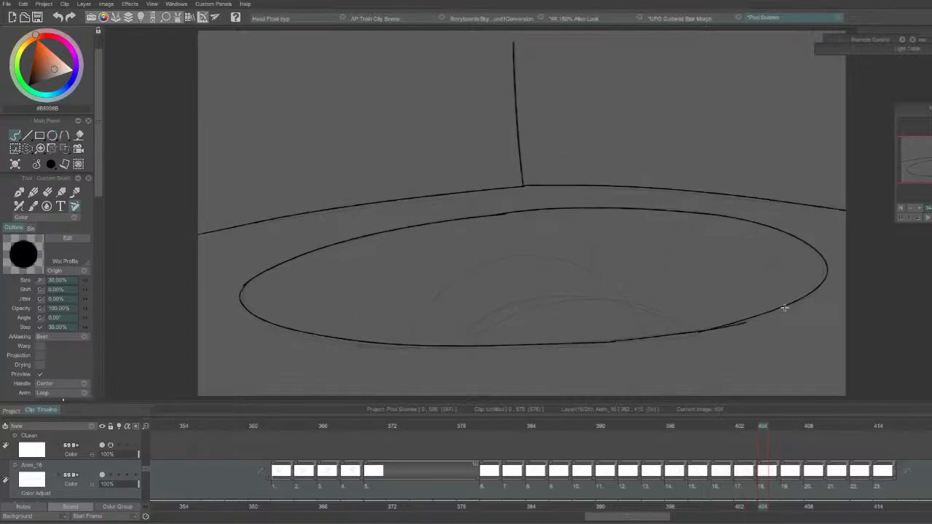
pyautogui.hotkey('ctrl', 'z')
pyautogui.moveTo(603, 340)
pyautogui.mouseDown()
pyautogui.moveTo(758, 313)
pyautogui.moveTo(708, 324)
pyautogui.moveTo(748, 318)
pyautogui.mouseUp()
pyautogui.press('e')
pyautogui.press('Left')
pyautogui.press('Right')
pyautogui.press('b')
pyautogui.hotkey('ctrl', 'z')
pyautogui.moveTo(698, 334); pyautogui.dragTo(734, 321)
pyautogui.press('Left')
pyautogui.press('Right')
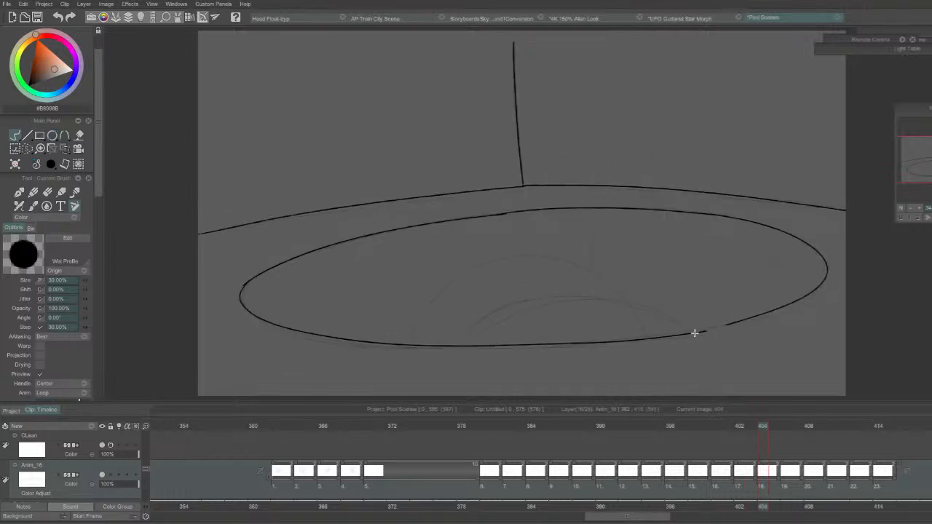
pyautogui.moveTo(696, 334); pyautogui.dragTo(750, 313)
# Try to clean up the overlapping strokes at the ellipse's left end on frame 405 and remove the extra drawing there.
pyautogui.press('Right')
pyautogui.press('Right')
pyautogui.press('Left')
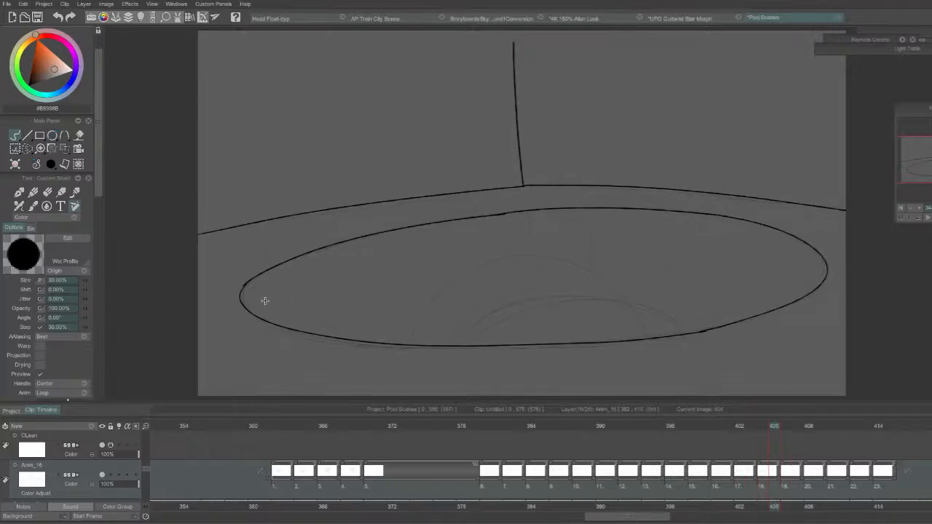
pyautogui.press('Right')
pyautogui.press('Left')
pyautogui.moveTo(922, 111); pyautogui.dragTo(838, 110)
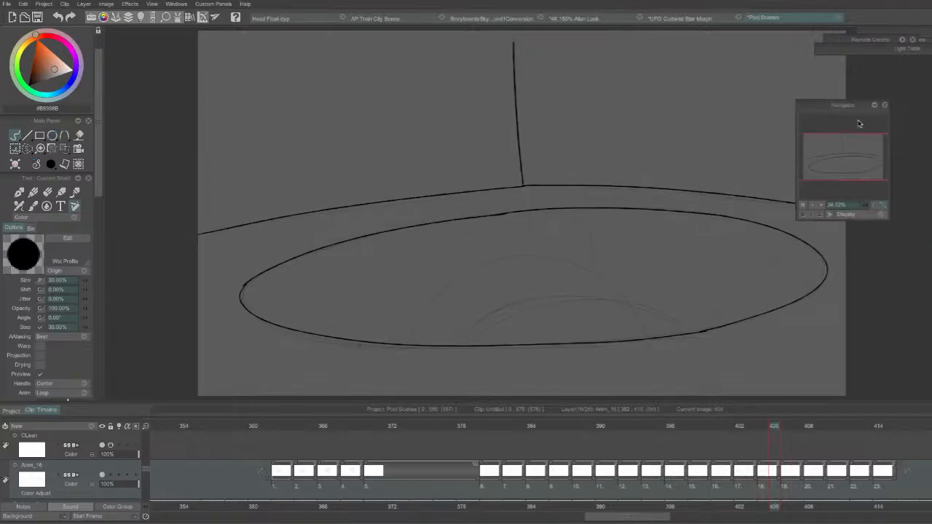
pyautogui.click(876, 207)
pyautogui.moveTo(850, 167); pyautogui.dragTo(821, 156)
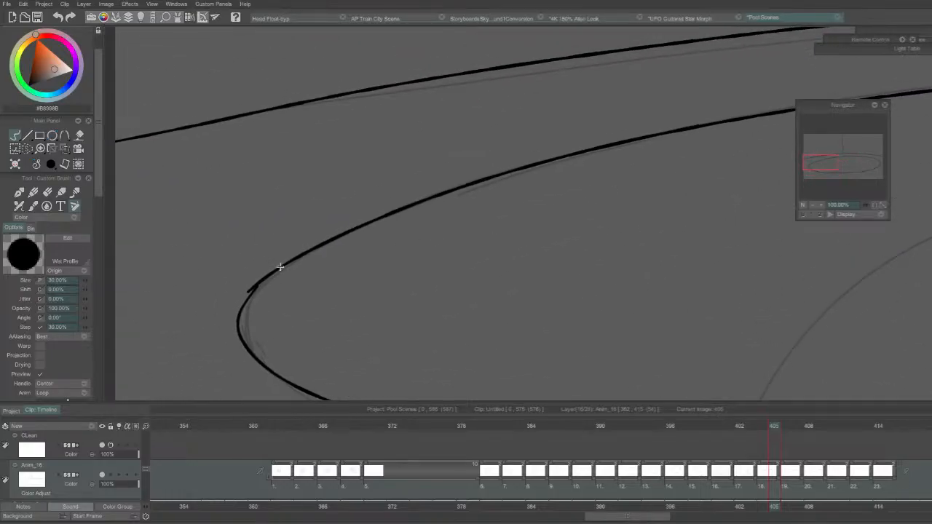
pyautogui.press('e')
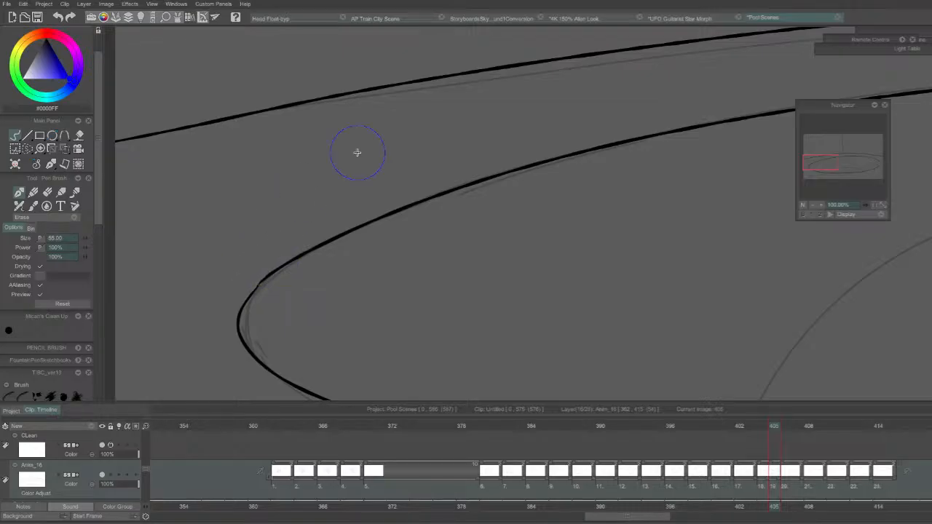
pyautogui.moveTo(260, 279)
pyautogui.mouseDown()
pyautogui.moveTo(270, 291)
pyautogui.moveTo(314, 246)
pyautogui.mouseUp()
pyautogui.press('e')
pyautogui.hotkey('ctrl', 'z')
pyautogui.moveTo(243, 307); pyautogui.dragTo(309, 247)
pyautogui.hotkey('ctrl', 'z')
pyautogui.moveTo(830, 175)
pyautogui.mouseDown()
pyautogui.moveTo(825, 154)
pyautogui.moveTo(895, 185)
pyautogui.mouseUp()
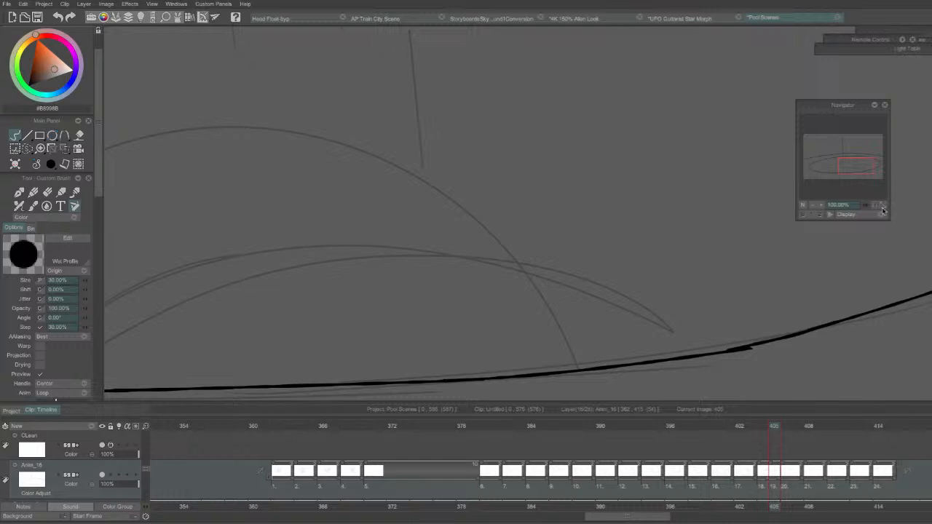
pyautogui.click(882, 208)
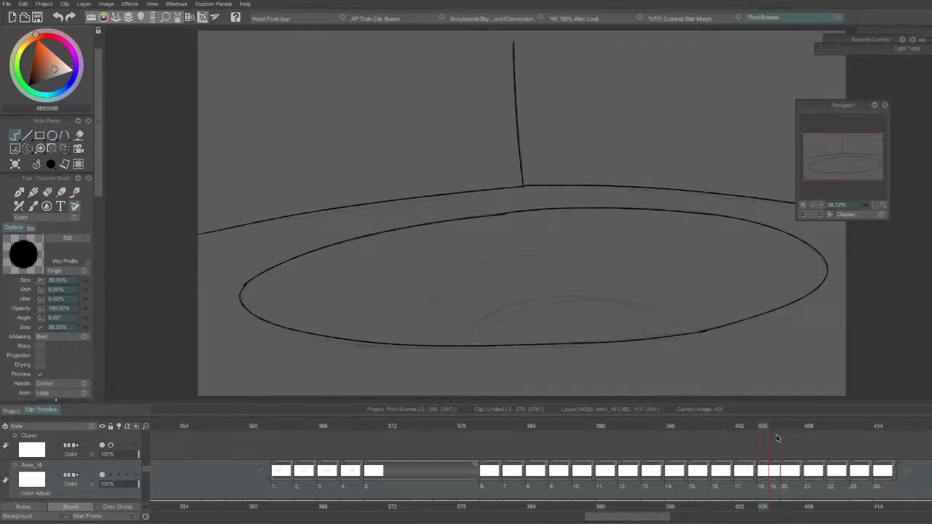
pyautogui.moveTo(774, 464); pyautogui.dragTo(767, 469)
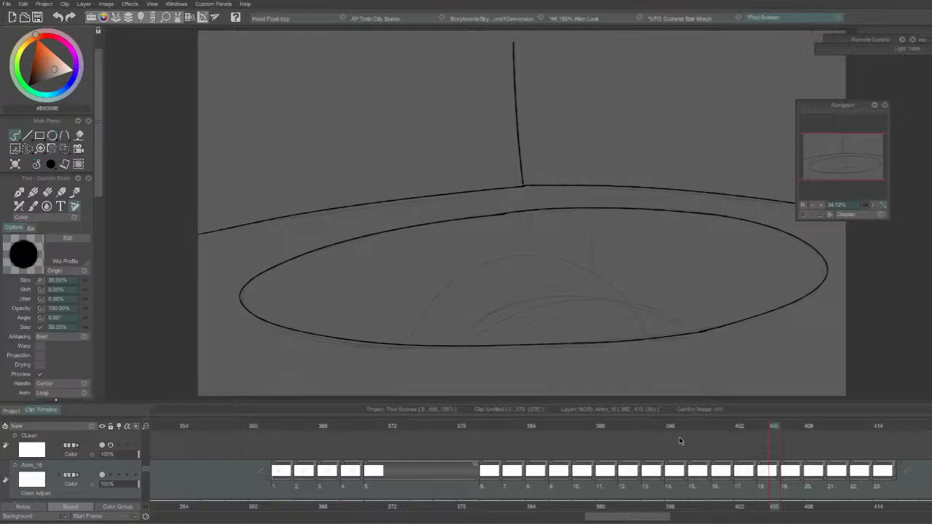
# Play the animation several times from the early 380s frames to review the cleaned-up motion.
pyautogui.click(482, 424)
pyautogui.press('Return')
pyautogui.press('Return')
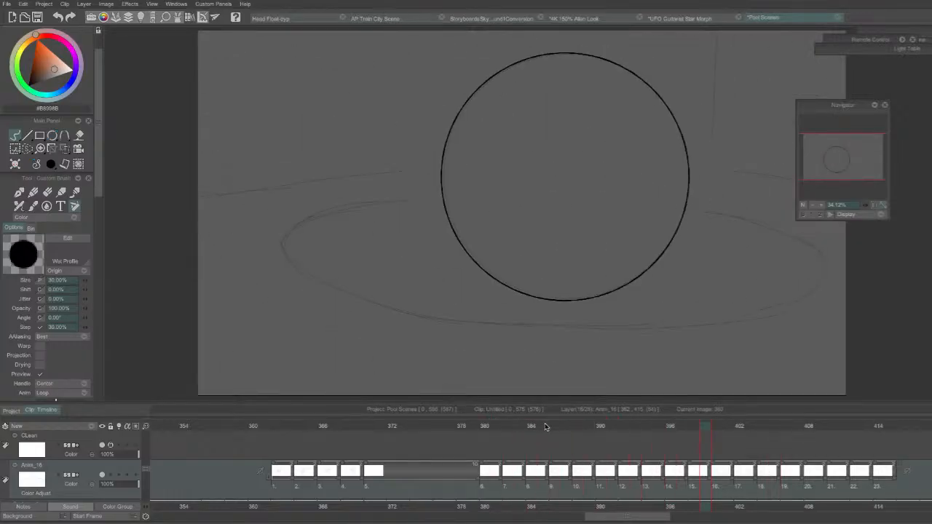
pyautogui.click(522, 425)
pyautogui.press('Return')
pyautogui.press('Return')
pyautogui.click(517, 428)
pyautogui.moveTo(517, 427)
pyautogui.mouseDown()
pyautogui.moveTo(496, 433)
pyautogui.moveTo(519, 428)
pyautogui.mouseUp()
pyautogui.press('Return')
pyautogui.press('Return')
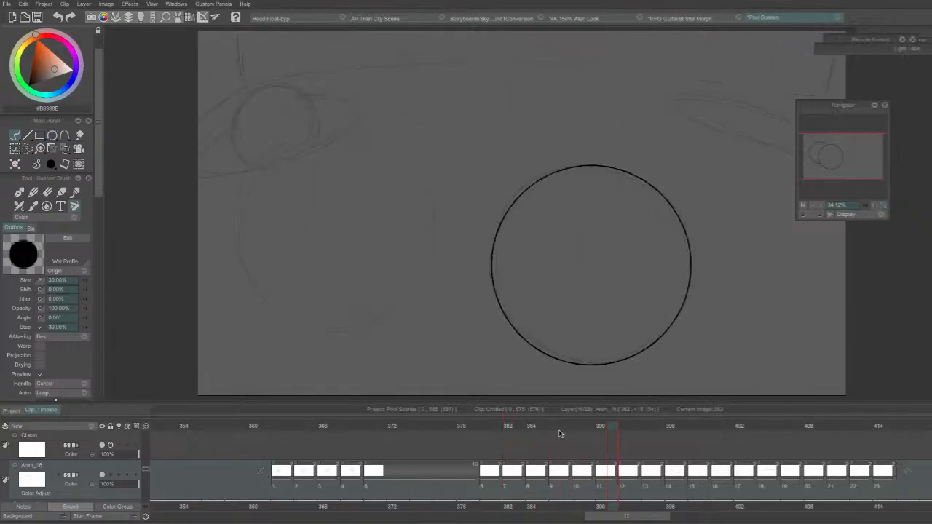
# Ink the diagonal and vertical background edges meeting at the upper-left corner of the sketch on frame 390.
pyautogui.press('Left')
pyautogui.press('Left')
pyautogui.moveTo(835, 105); pyautogui.dragTo(872, 101)
pyautogui.press('Right')
pyautogui.press('Left')
pyautogui.press('Right')
pyautogui.moveTo(194, 125); pyautogui.dragTo(250, 82)
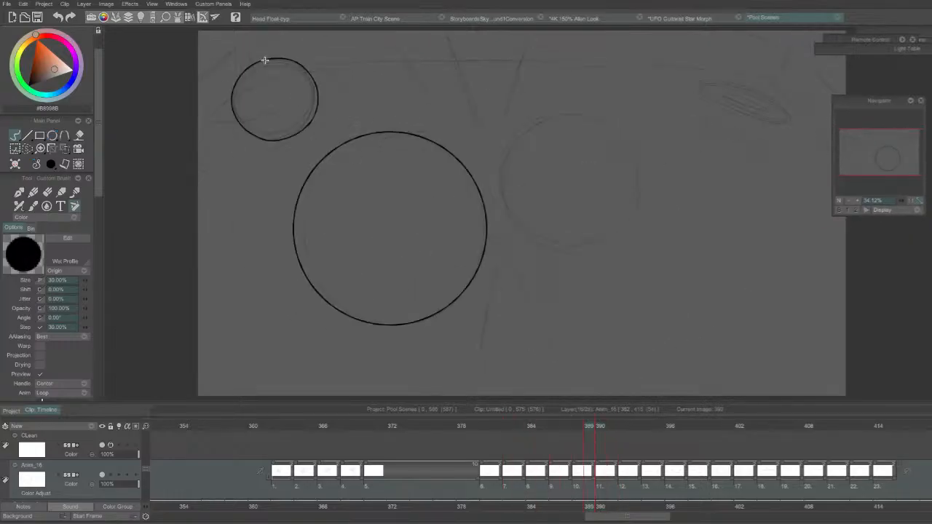
pyautogui.moveTo(236, 33); pyautogui.dragTo(248, 76)
pyautogui.hotkey('ctrl', 'z')
pyautogui.moveTo(237, 32)
pyautogui.mouseDown()
pyautogui.moveTo(247, 66)
pyautogui.moveTo(454, 65)
pyautogui.mouseUp()
pyautogui.hotkey('ctrl', 'z')
# Ink the left part of the long curved background edge from the upper-left corner on frame 390.
pyautogui.moveTo(249, 81); pyautogui.dragTo(580, 64)
pyautogui.hotkey('ctrl', 'z')
pyautogui.press('e')
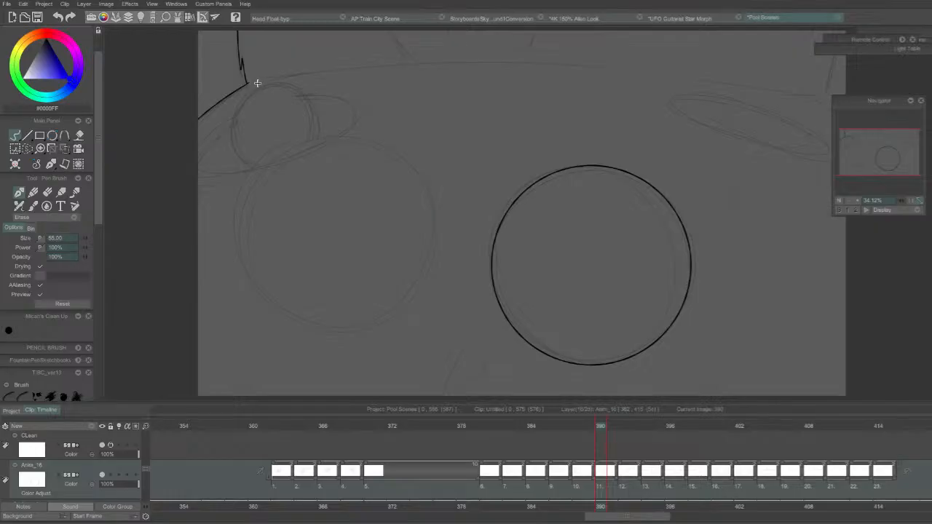
pyautogui.press('b')
pyautogui.moveTo(246, 82); pyautogui.dragTo(526, 62)
pyautogui.hotkey('ctrl', 'z')
pyautogui.moveTo(248, 83)
pyautogui.mouseDown()
pyautogui.moveTo(599, 56)
pyautogui.moveTo(382, 66)
pyautogui.moveTo(756, 87)
pyautogui.mouseUp()
pyautogui.press('e')
pyautogui.press('b')
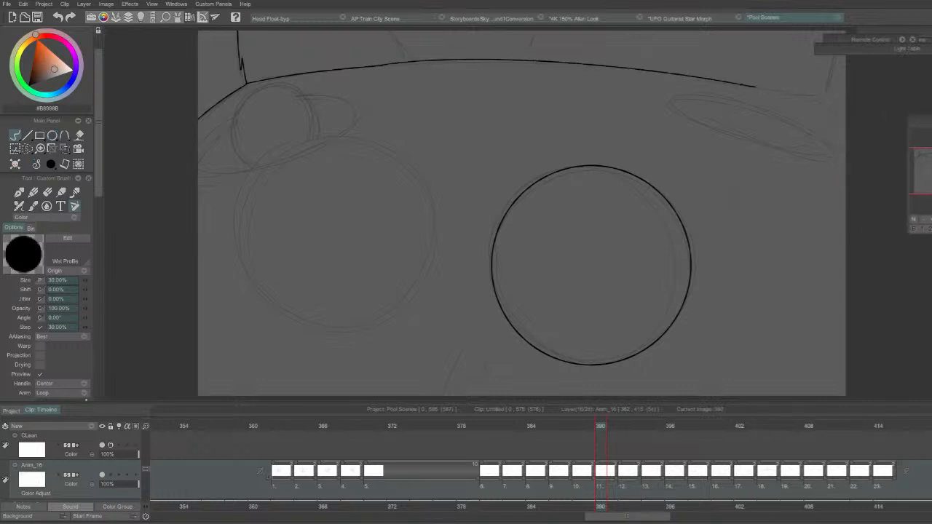
pyautogui.hotkey('ctrl', 'z')
# Extend the curved background edge across the middle of frame 390, redrawing it until it follows the sketch.
pyautogui.moveTo(367, 69); pyautogui.dragTo(717, 79)
pyautogui.hotkey('ctrl', 'z')
pyautogui.moveTo(376, 69); pyautogui.dragTo(716, 73)
pyautogui.hotkey('ctrl', 'z')
pyautogui.moveTo(364, 66); pyautogui.dragTo(737, 88)
pyautogui.hotkey('ctrl', 'z')
pyautogui.moveTo(375, 65); pyautogui.dragTo(777, 84)
pyautogui.hotkey('ctrl', 'z')
pyautogui.moveTo(385, 66)
pyautogui.mouseDown()
pyautogui.moveTo(524, 60)
pyautogui.moveTo(772, 91)
pyautogui.mouseUp()
pyautogui.hotkey('ctrl', 'z')
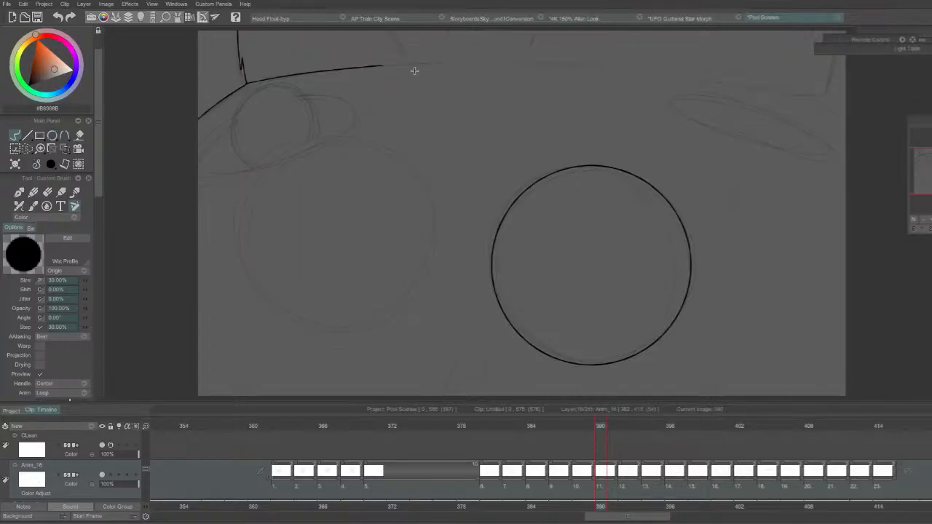
pyautogui.moveTo(376, 67); pyautogui.dragTo(725, 80)
pyautogui.hotkey('ctrl', 'z')
pyautogui.moveTo(376, 68)
pyautogui.mouseDown()
pyautogui.moveTo(599, 58)
pyautogui.moveTo(772, 89)
pyautogui.mouseUp()
pyautogui.hotkey('ctrl', 'z')
pyautogui.moveTo(376, 67); pyautogui.dragTo(772, 92)
pyautogui.press('Left')
pyautogui.press('Right')
pyautogui.press('e')
pyautogui.press('b')
# Complete the curved background edge to the upper-right corner of the sketch on frame 390.
pyautogui.click(882, 36)
pyautogui.moveTo(708, 78); pyautogui.dragTo(816, 96)
pyautogui.hotkey('ctrl', 'z')
pyautogui.moveTo(714, 79); pyautogui.dragTo(817, 96)
# Ink the vertical edge and the short diagonal edge meeting at the upper-right corner on frame 390.
pyautogui.moveTo(841, 33); pyautogui.dragTo(819, 98)
pyautogui.hotkey('ctrl', 'z')
pyautogui.moveTo(842, 34)
pyautogui.mouseDown()
pyautogui.moveTo(822, 98)
pyautogui.moveTo(845, 115)
pyautogui.mouseUp()
pyautogui.moveTo(831, 63); pyautogui.dragTo(823, 95)
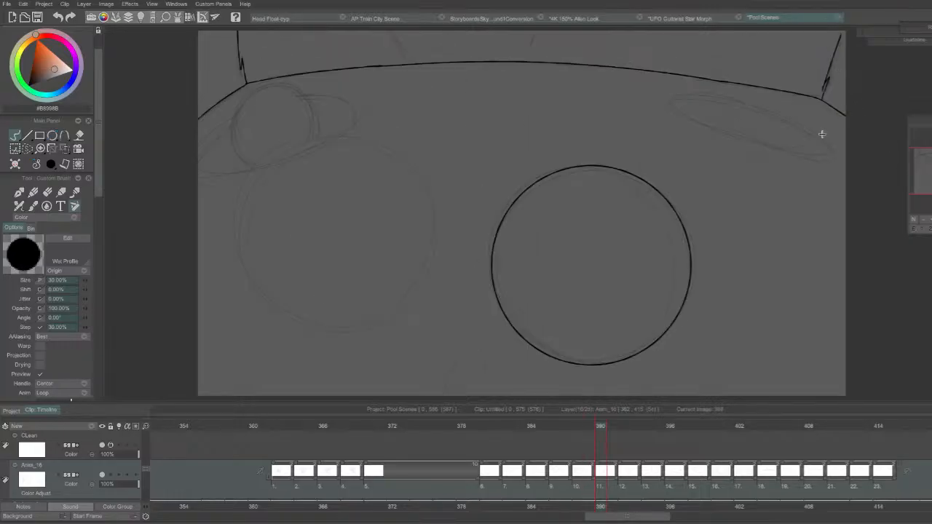
# Ink the long curved background edge above the ball on frame 392, redrawing it until it follows the sketch up to the right corner.
pyautogui.press('Right')
pyautogui.press('Right')
pyautogui.press('Left')
pyautogui.press('Right')
pyautogui.moveTo(252, 67)
pyautogui.mouseDown()
pyautogui.moveTo(228, 60)
pyautogui.moveTo(689, 112)
pyautogui.mouseUp()
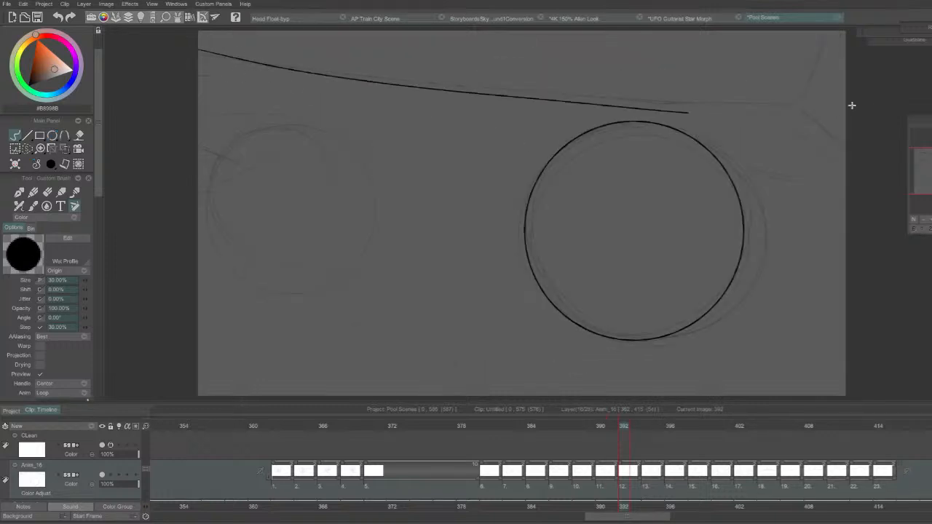
pyautogui.moveTo(196, 53)
pyautogui.mouseDown()
pyautogui.moveTo(679, 108)
pyautogui.moveTo(229, 55)
pyautogui.moveTo(724, 102)
pyautogui.mouseUp()
pyautogui.moveTo(195, 53); pyautogui.dragTo(752, 100)
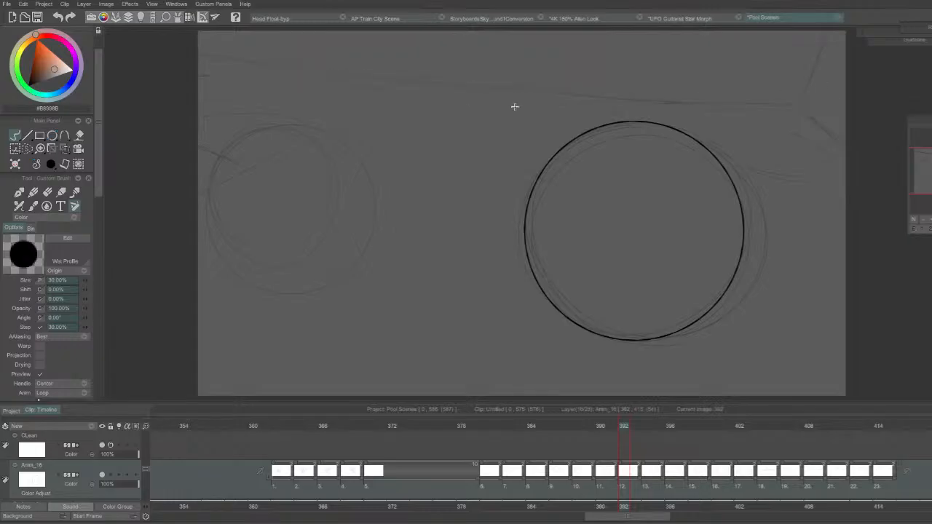
pyautogui.moveTo(191, 49); pyautogui.dragTo(753, 107)
pyautogui.moveTo(192, 49)
pyautogui.mouseDown()
pyautogui.moveTo(255, 64)
pyautogui.moveTo(763, 103)
pyautogui.mouseUp()
pyautogui.moveTo(193, 50); pyautogui.dragTo(818, 100)
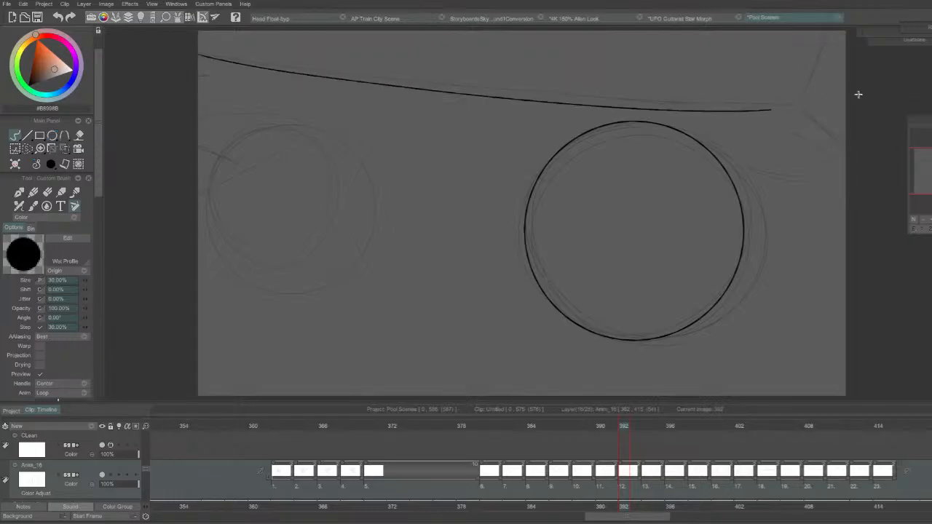
pyautogui.moveTo(195, 51)
pyautogui.mouseDown()
pyautogui.moveTo(320, 75)
pyautogui.moveTo(758, 109)
pyautogui.mouseUp()
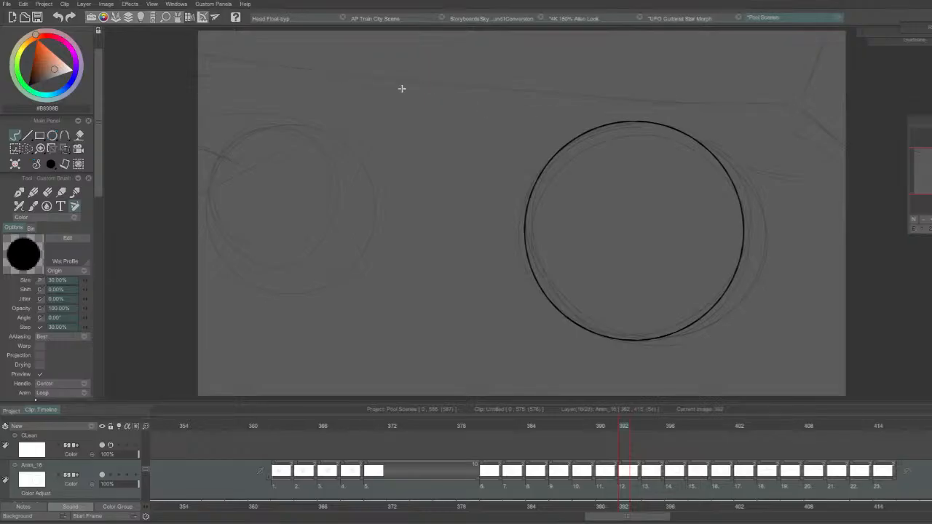
pyautogui.moveTo(204, 48); pyautogui.dragTo(810, 106)
pyautogui.moveTo(201, 50)
pyautogui.mouseDown()
pyautogui.moveTo(508, 92)
pyautogui.moveTo(851, 108)
pyautogui.mouseUp()
pyautogui.moveTo(184, 47); pyautogui.dragTo(798, 106)
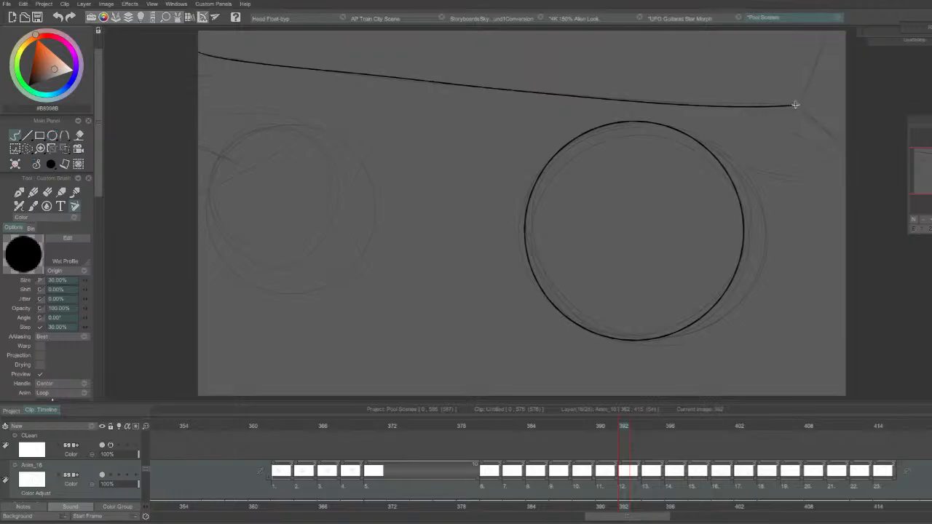
# Ink the steep upper edge and the short diagonal edge that meet at the right corner of the background on frame 392.
pyautogui.moveTo(827, 33); pyautogui.dragTo(799, 102)
pyautogui.press('Left')
pyautogui.press('Right')
pyautogui.hotkey('ctrl', 'z')
pyautogui.moveTo(829, 31)
pyautogui.mouseDown()
pyautogui.moveTo(807, 102)
pyautogui.moveTo(797, 102)
pyautogui.moveTo(869, 149)
pyautogui.mouseUp()
pyautogui.press('Left')
pyautogui.press('Right')
pyautogui.moveTo(797, 105); pyautogui.dragTo(895, 190)
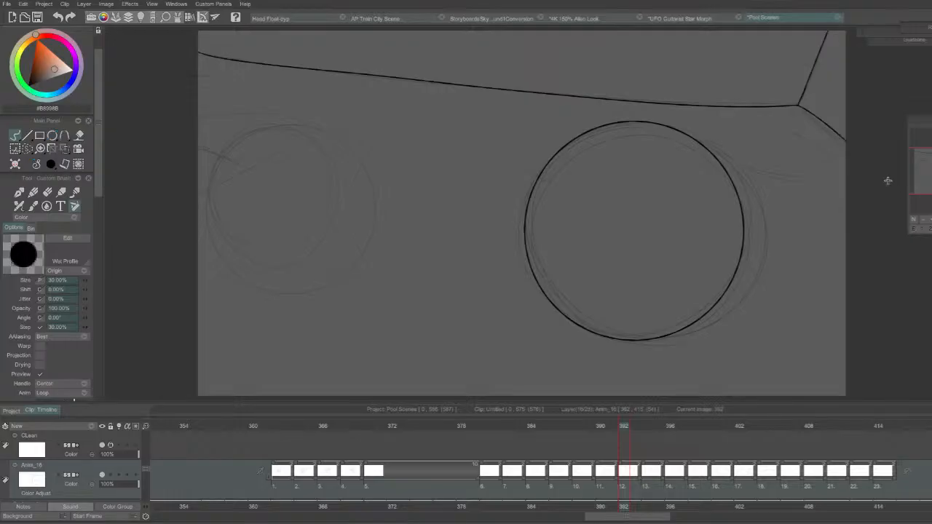
pyautogui.moveTo(797, 105); pyautogui.dragTo(913, 203)
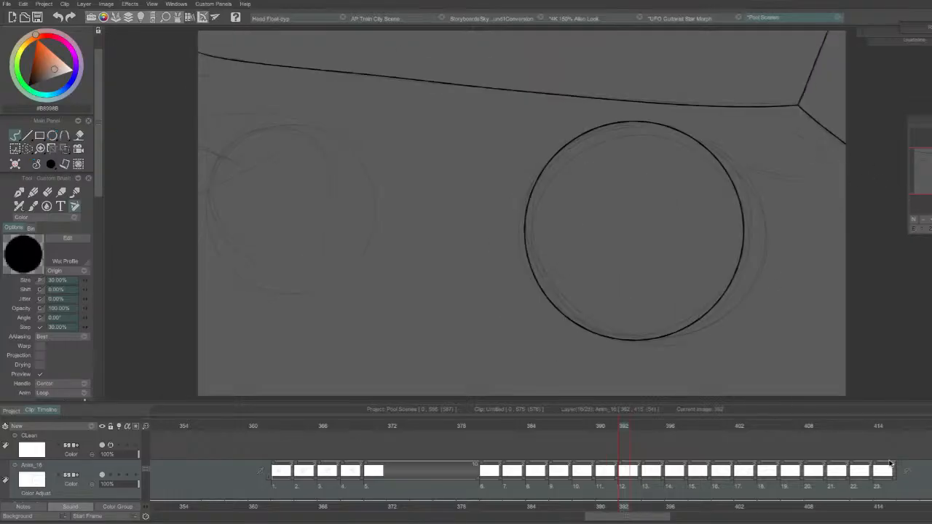
# On frame 382, ink the slanted background edge from the left canvas border up to the upper-left corner.
pyautogui.moveTo(682, 485); pyautogui.dragTo(472, 482)
pyautogui.press('Return')
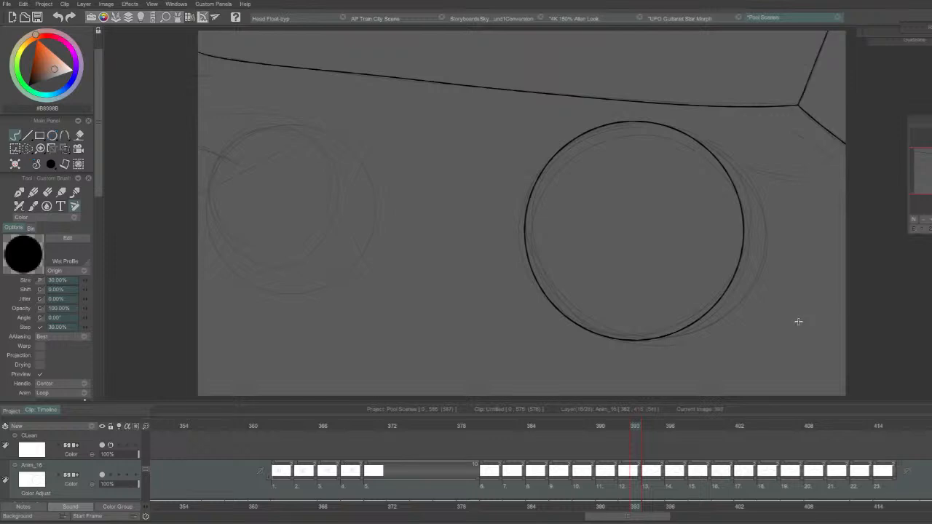
pyautogui.moveTo(526, 424)
pyautogui.mouseDown()
pyautogui.moveTo(512, 429)
pyautogui.moveTo(510, 415)
pyautogui.moveTo(520, 418)
pyautogui.mouseUp()
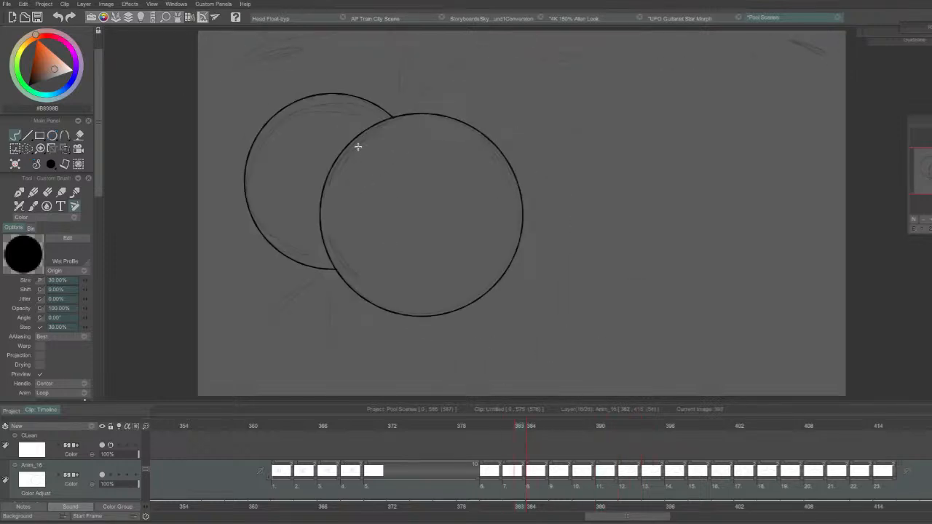
pyautogui.press('Left')
pyautogui.moveTo(199, 91); pyautogui.dragTo(275, 36)
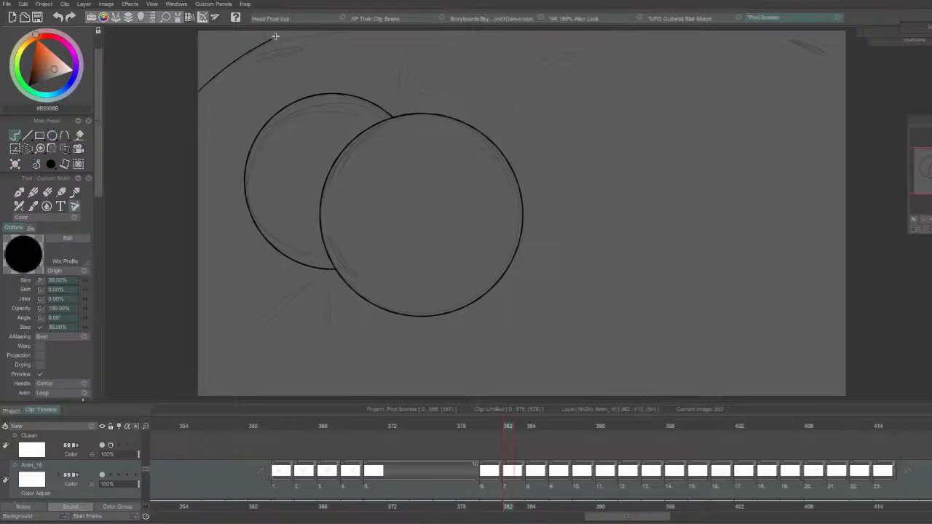
pyautogui.moveTo(191, 96); pyautogui.dragTo(274, 42)
pyautogui.press('e')
pyautogui.press('e')
# Ink the short edges running right and straight up from the background's upper-left corner on frame 382.
pyautogui.moveTo(264, 44); pyautogui.dragTo(410, 28)
pyautogui.hotkey('ctrl', 'z')
pyautogui.press('Left')
pyautogui.press('Right')
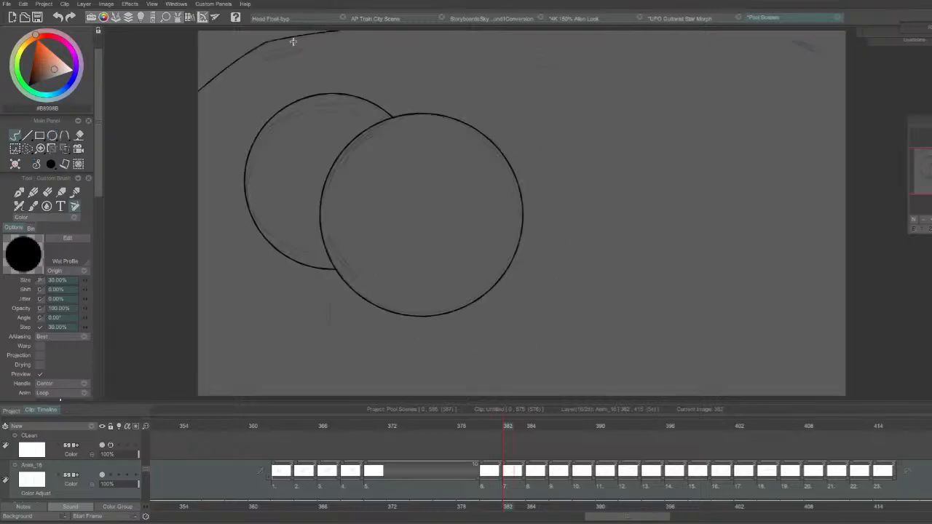
pyautogui.hotkey('ctrl', 'z')
pyautogui.moveTo(264, 32)
pyautogui.mouseDown()
pyautogui.moveTo(273, 59)
pyautogui.moveTo(276, 50)
pyautogui.moveTo(264, 59)
pyautogui.moveTo(272, 47)
pyautogui.mouseUp()
pyautogui.hotkey('ctrl', 'z')
pyautogui.press('Left')
pyautogui.press('Right')
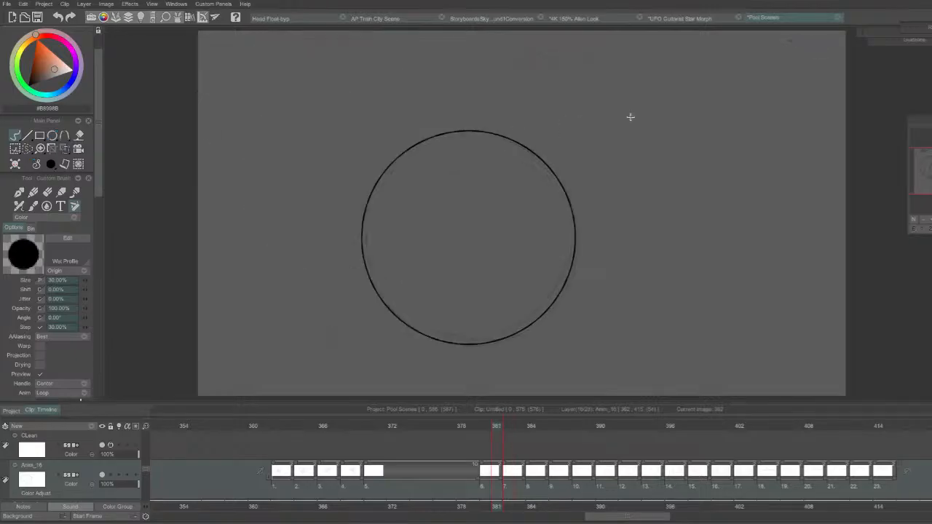
# Ink the two small pocket ellipses near the upper-left and upper-right corners of frame 382.
pyautogui.moveTo(795, 42); pyautogui.dragTo(834, 54)
pyautogui.hotkey('ctrl', 'z')
pyautogui.hotkey('ctrl', 'z')
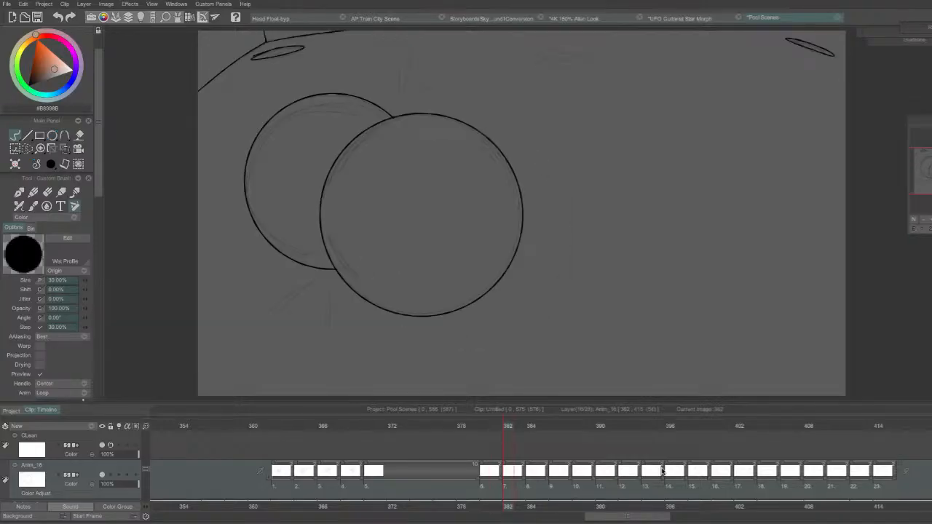
# Go to the frames around 396 and compare the ball and the sketched pocket between neighbouring drawings.
pyautogui.moveTo(806, 492); pyautogui.dragTo(435, 490)
pyautogui.press('Return')
pyautogui.press('Return')
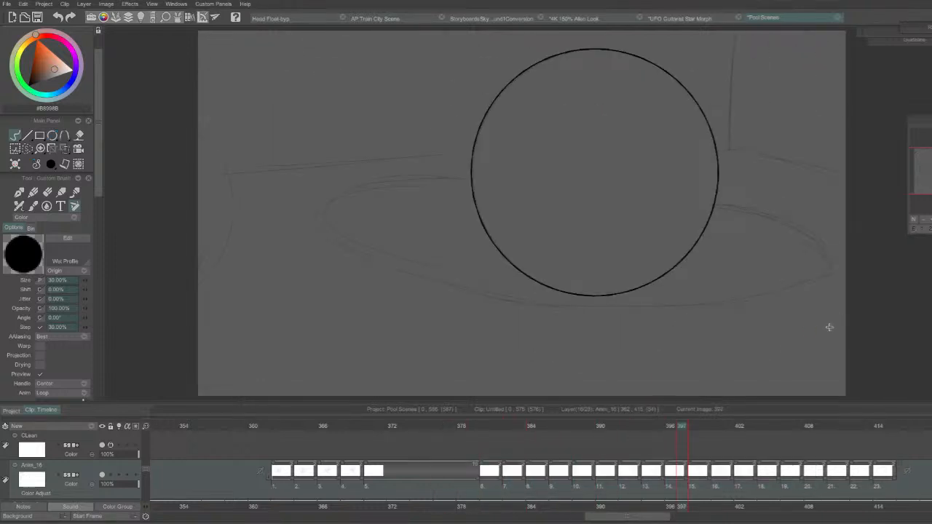
pyautogui.press('Left')
pyautogui.press('Left')
pyautogui.press('Left')
pyautogui.press('Right')
pyautogui.press('Right')
pyautogui.press('Left')
pyautogui.press('Right')
pyautogui.press('Left')
pyautogui.press('Right')
pyautogui.press('Left')
pyautogui.press('Right')
# Try to draw a curved stripe line across the ball on frame 396.
pyautogui.moveTo(515, 226)
pyautogui.mouseDown()
pyautogui.moveTo(551, 235)
pyautogui.moveTo(693, 135)
pyautogui.mouseUp()
pyautogui.hotkey('ctrl', 'z')
pyautogui.moveTo(473, 191)
pyautogui.mouseDown()
pyautogui.moveTo(597, 229)
pyautogui.moveTo(681, 100)
pyautogui.mouseUp()
pyautogui.hotkey('ctrl', 'z')
pyautogui.moveTo(474, 184)
pyautogui.mouseDown()
pyautogui.moveTo(547, 223)
pyautogui.moveTo(681, 99)
pyautogui.mouseUp()
pyautogui.hotkey('ctrl', 'z')
pyautogui.moveTo(474, 182); pyautogui.dragTo(681, 100)
pyautogui.hotkey('ctrl', 'z')
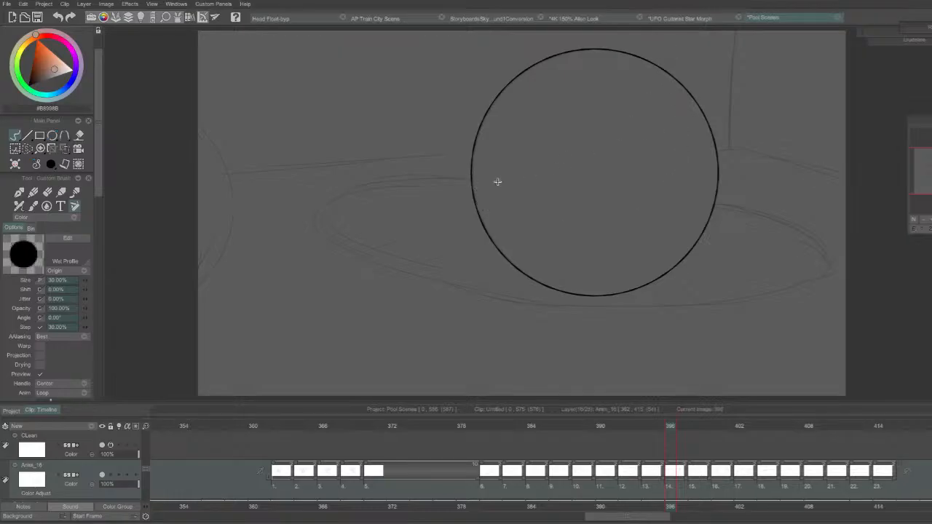
pyautogui.moveTo(478, 191); pyautogui.dragTo(683, 102)
pyautogui.hotkey('ctrl', 'z')
pyautogui.moveTo(471, 179)
pyautogui.mouseDown()
pyautogui.moveTo(677, 87)
pyautogui.moveTo(684, 93)
pyautogui.moveTo(678, 80)
pyautogui.mouseUp()
pyautogui.hotkey('ctrl', 'z')
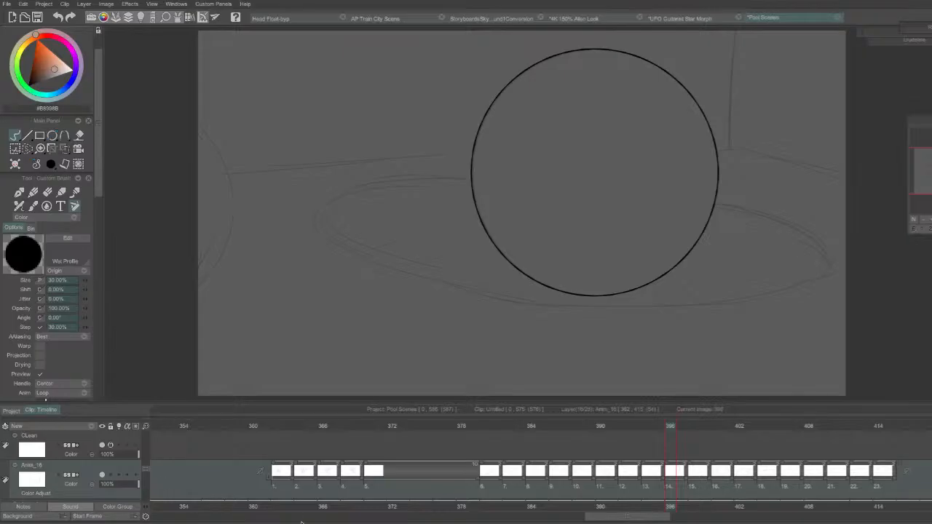
# Show the Anim_2 layer at frame 3 to consult the reference picture of the racked pool balls.
pyautogui.moveTo(602, 519); pyautogui.dragTo(146, 492)
pyautogui.click(92, 462)
pyautogui.moveTo(169, 431); pyautogui.dragTo(105, 451)
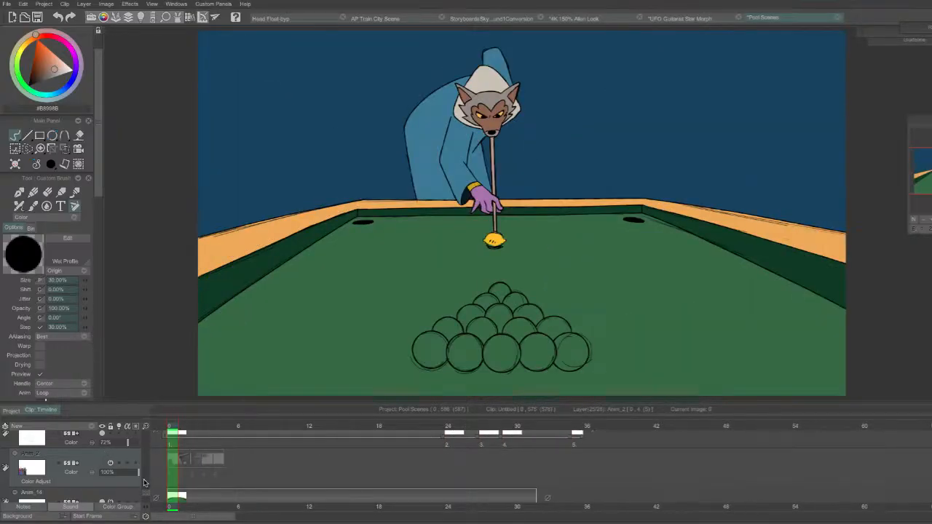
pyautogui.click(218, 429)
pyautogui.press('Left')
pyautogui.click(102, 463)
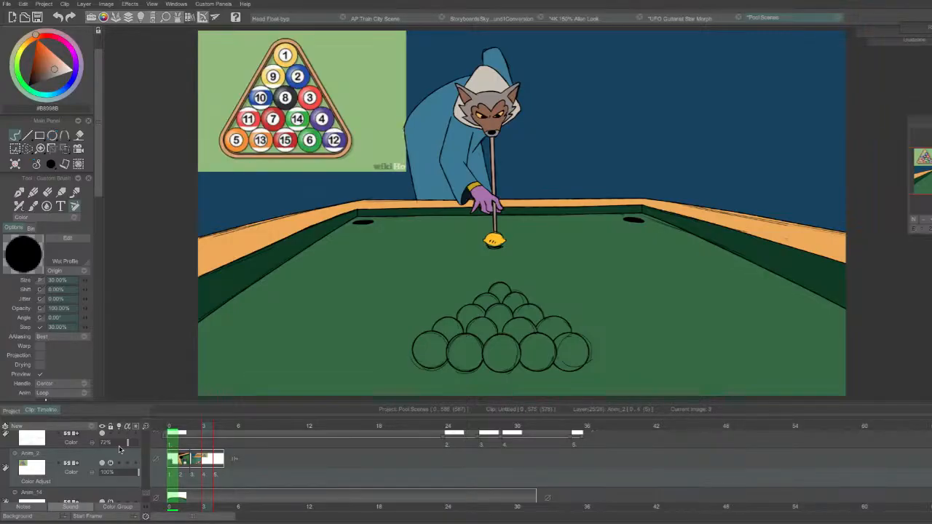
# Cut the last image from the Anim_2 layer and hide the layer.
pyautogui.click(218, 464)
pyautogui.click(260, 5)
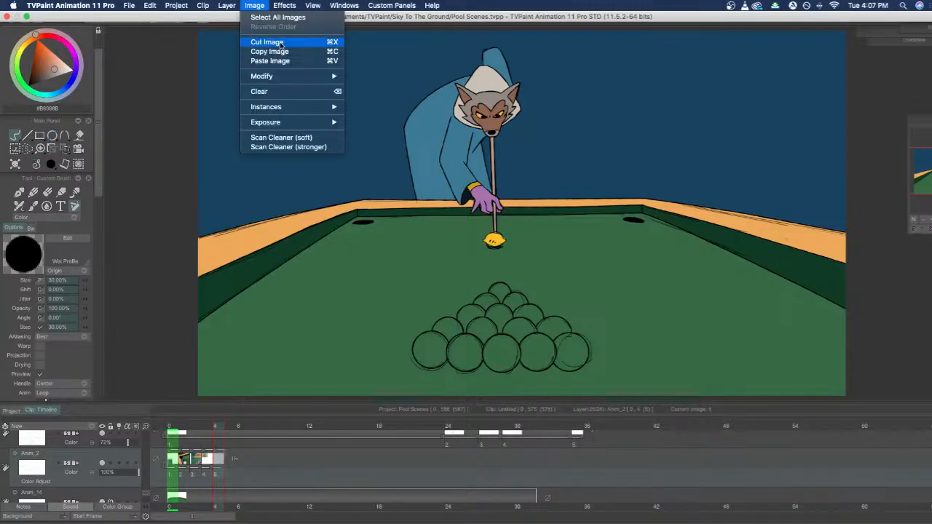
pyautogui.click(274, 39)
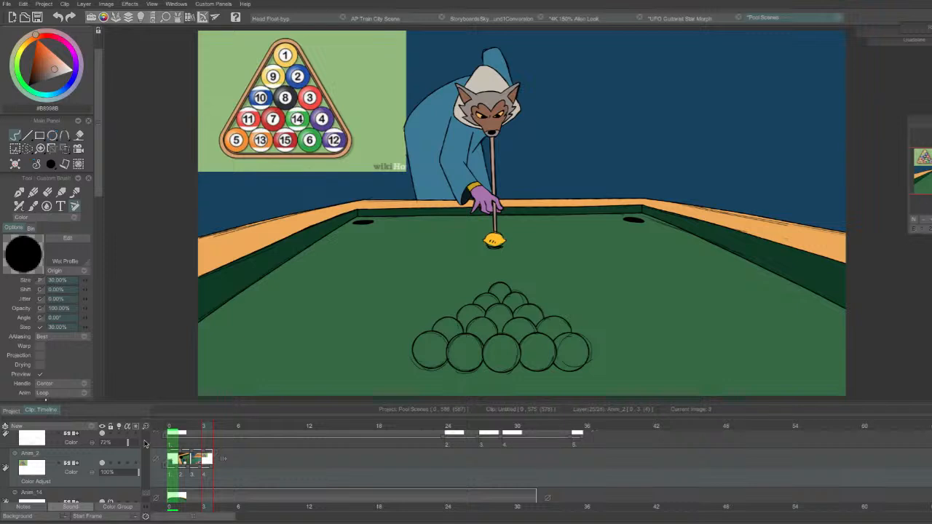
pyautogui.click(102, 464)
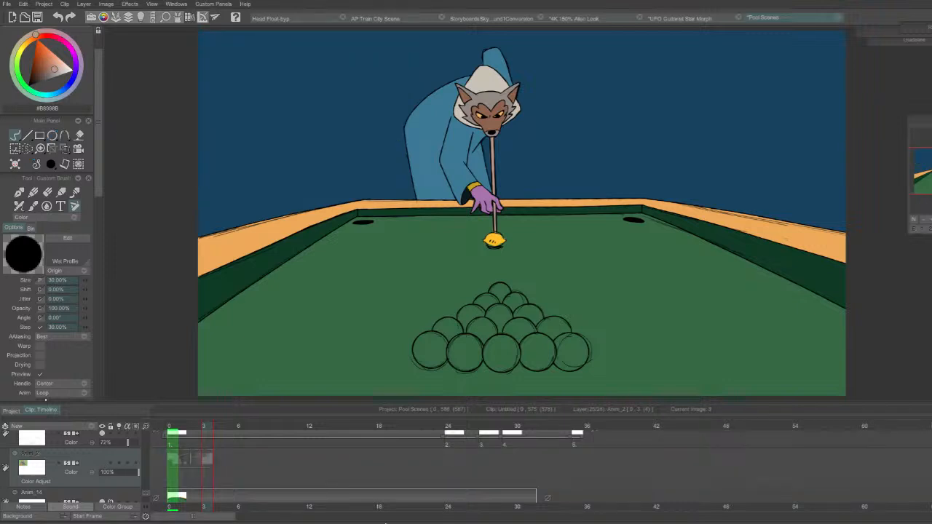
# Play the clip to review the animation, and step back through the frames to frame 431.
pyautogui.click(287, 426)
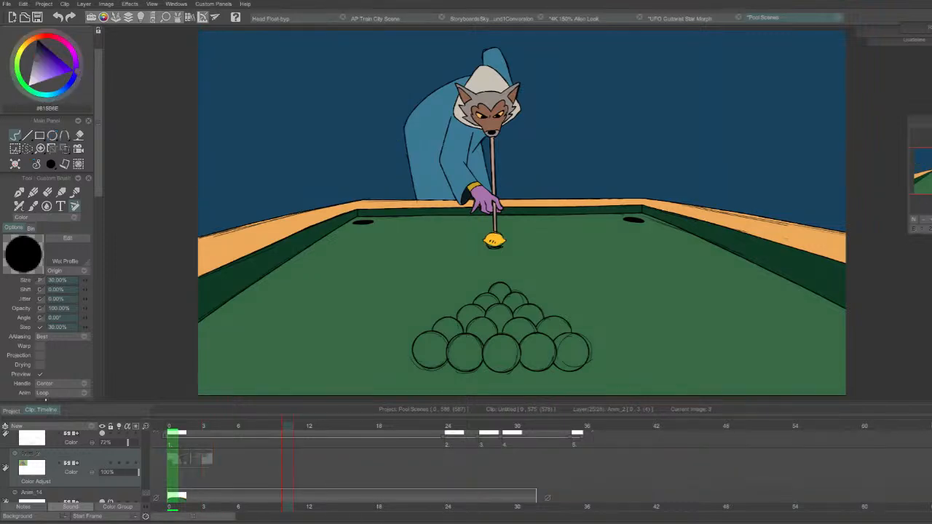
pyautogui.press('space')
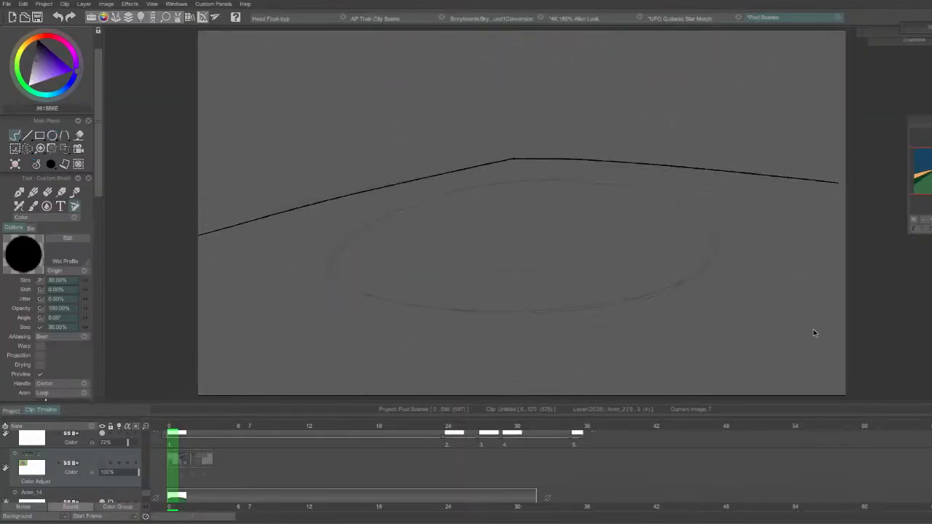
pyautogui.press('Return')
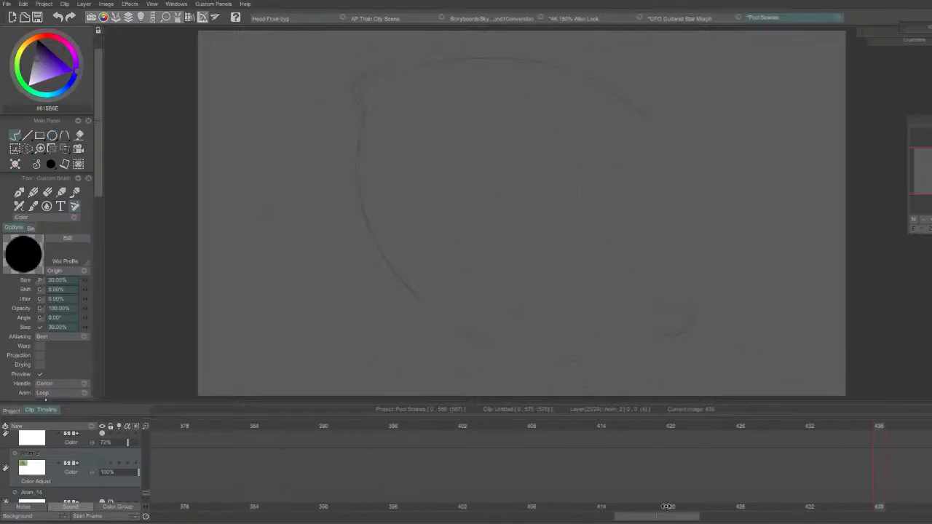
pyautogui.moveTo(666, 516)
pyautogui.mouseDown()
pyautogui.moveTo(731, 507)
pyautogui.moveTo(718, 507)
pyautogui.mouseUp()
pyautogui.press('Left')
pyautogui.press('Left')
pyautogui.press('Left')
pyautogui.press('Left')
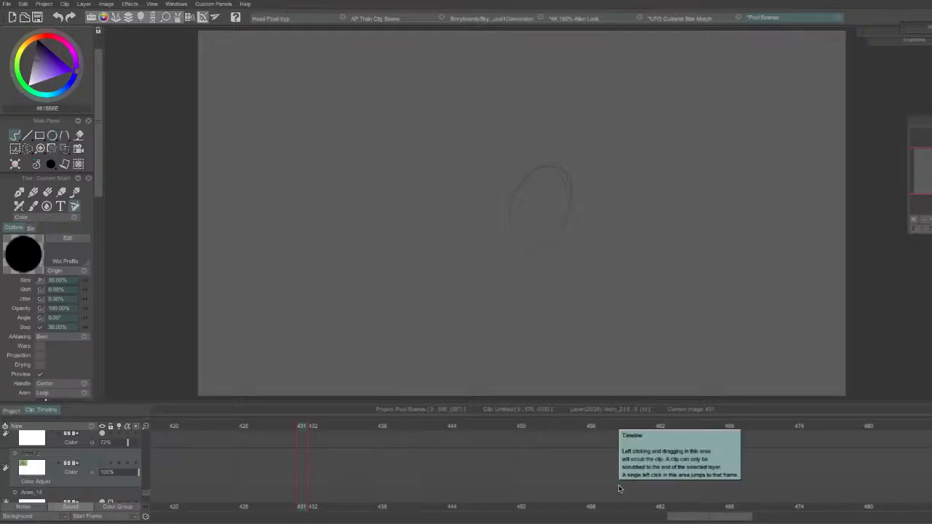
# Go to frame 408 and rename the Anim_16 layer to Clean Up 2.
pyautogui.moveTo(146, 492); pyautogui.dragTo(151, 472)
pyautogui.moveTo(671, 516); pyautogui.dragTo(596, 515)
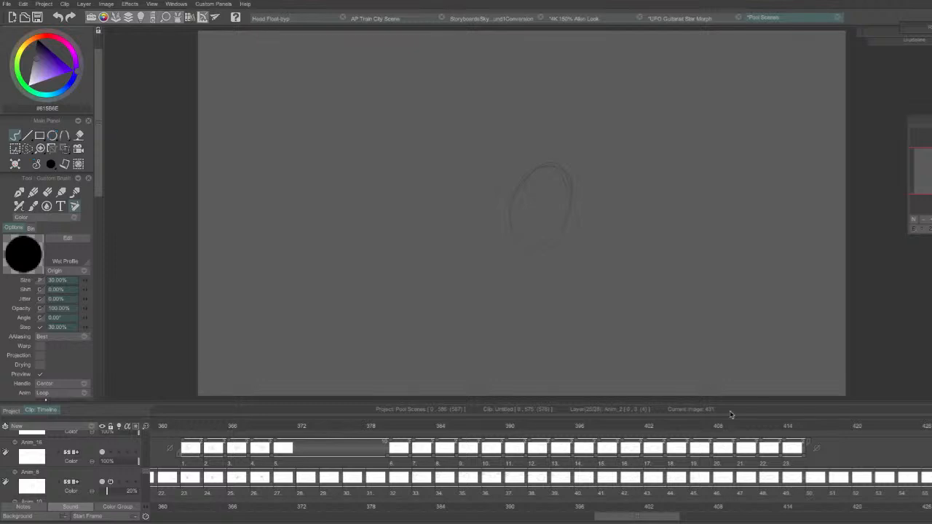
pyautogui.click(721, 427)
pyautogui.moveTo(146, 491); pyautogui.dragTo(144, 472)
pyautogui.click(88, 458)
pyautogui.click(102, 462)
pyautogui.click(102, 461)
pyautogui.doubleClick(90, 458)
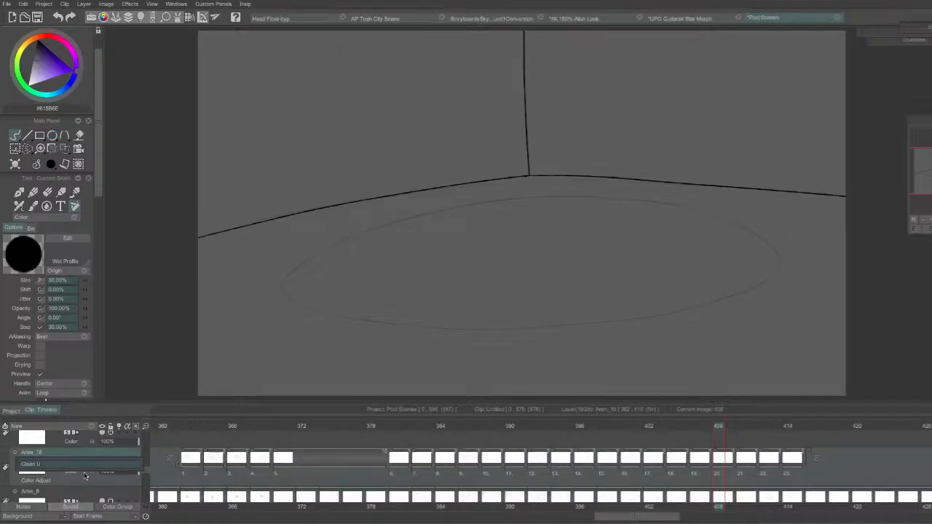
pyautogui.press('Return')
# Go to frame 396 and set the opacity of the rough sketch layer beneath Clean Up 2 to 54%.
pyautogui.moveTo(762, 441)
pyautogui.mouseDown()
pyautogui.moveTo(711, 431)
pyautogui.moveTo(657, 440)
pyautogui.mouseUp()
pyautogui.press('Left')
pyautogui.press('Left')
pyautogui.press('Left')
pyautogui.press('Left')
pyautogui.press('Left')
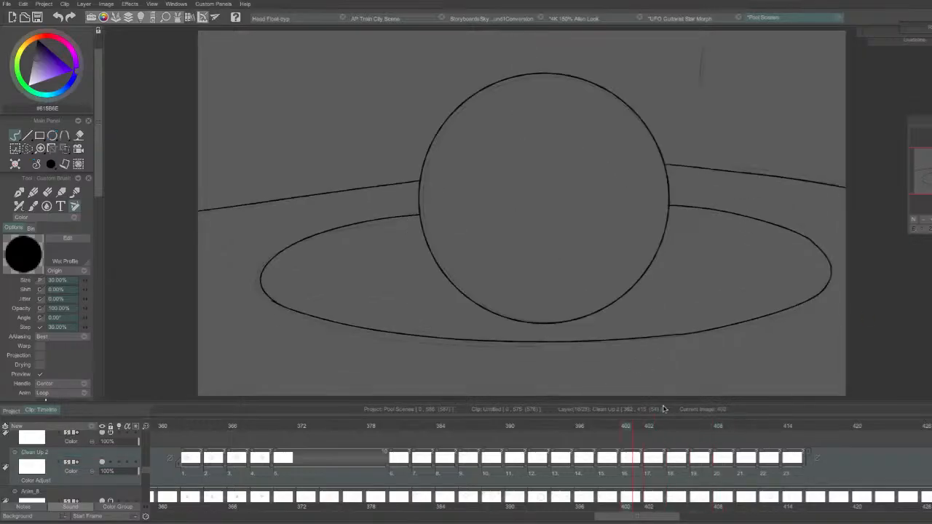
pyautogui.moveTo(590, 426)
pyautogui.mouseDown()
pyautogui.moveTo(509, 428)
pyautogui.moveTo(861, 435)
pyautogui.moveTo(396, 431)
pyautogui.moveTo(362, 447)
pyautogui.moveTo(408, 437)
pyautogui.moveTo(187, 435)
pyautogui.moveTo(238, 440)
pyautogui.moveTo(263, 428)
pyautogui.moveTo(469, 419)
pyautogui.moveTo(601, 429)
pyautogui.moveTo(589, 428)
pyautogui.mouseUp()
pyautogui.press('Left')
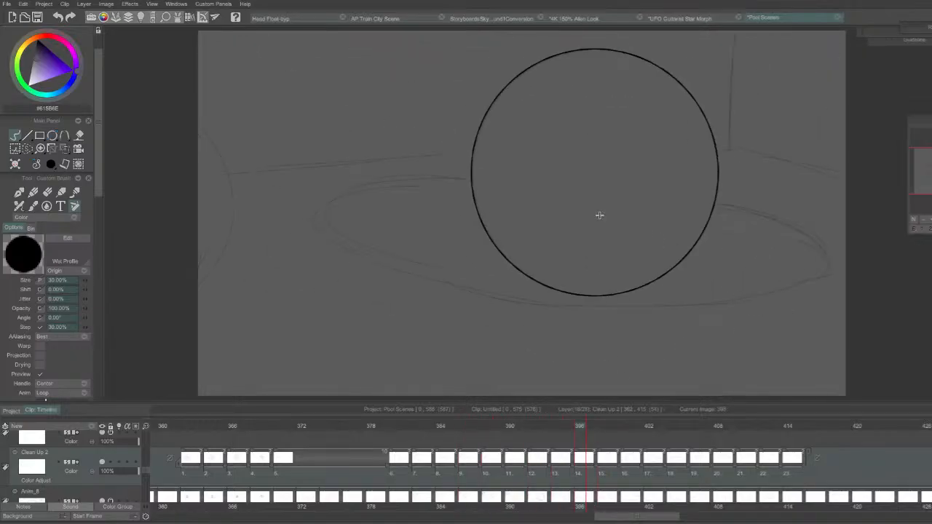
pyautogui.click(117, 494)
pyautogui.moveTo(113, 488); pyautogui.dragTo(120, 488)
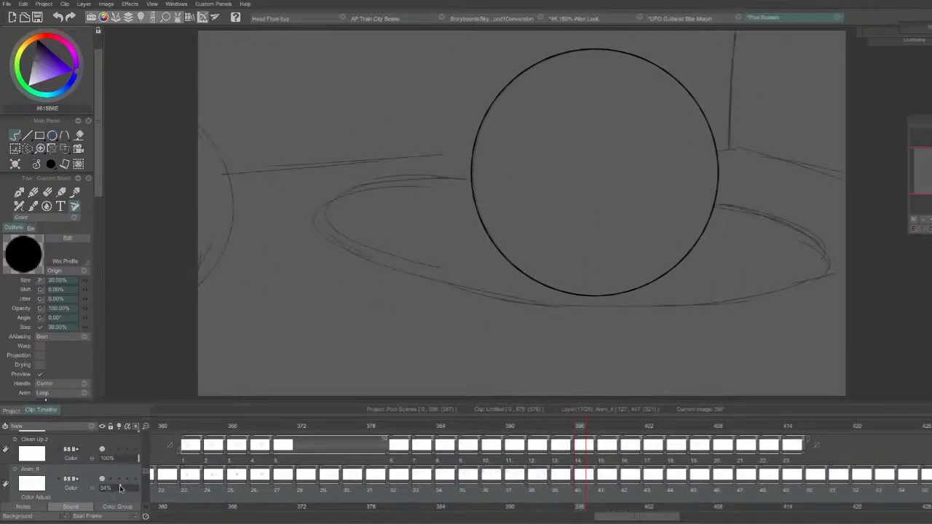
# Sketch the upper and lower curved stripe lines across the ball on frame 396 of the rough layer.
pyautogui.moveTo(478, 150); pyautogui.dragTo(649, 75)
pyautogui.hotkey('ctrl', 'z')
pyautogui.moveTo(476, 149); pyautogui.dragTo(660, 91)
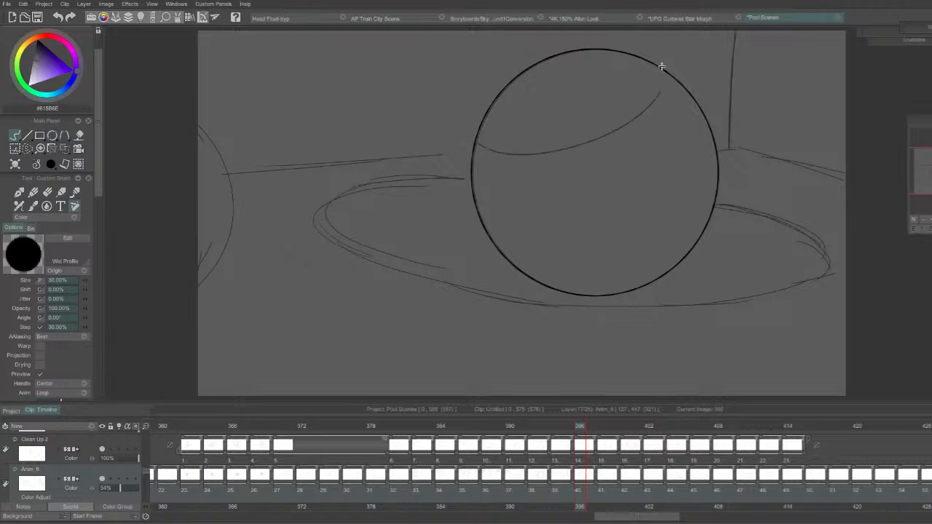
pyautogui.moveTo(526, 153); pyautogui.dragTo(666, 74)
pyautogui.moveTo(514, 259)
pyautogui.mouseDown()
pyautogui.moveTo(617, 267)
pyautogui.moveTo(657, 252)
pyautogui.moveTo(673, 216)
pyautogui.moveTo(717, 194)
pyautogui.mouseUp()
# Sketch the round number spot between the two stripe lines of the ball on frame 396.
pyautogui.moveTo(523, 199); pyautogui.dragTo(608, 246)
pyautogui.moveTo(554, 168); pyautogui.dragTo(519, 189)
pyautogui.moveTo(575, 254)
pyautogui.mouseDown()
pyautogui.moveTo(618, 181)
pyautogui.moveTo(536, 219)
pyautogui.mouseUp()
pyautogui.moveTo(547, 76); pyautogui.dragTo(572, 229)
pyautogui.hotkey('ctrl', 'z')
pyautogui.moveTo(566, 175); pyautogui.dragTo(535, 193)
pyautogui.moveTo(523, 208); pyautogui.dragTo(579, 165)
pyautogui.press('e')
pyautogui.press('b')
pyautogui.moveTo(542, 245)
pyautogui.mouseDown()
pyautogui.moveTo(529, 191)
pyautogui.moveTo(539, 170)
pyautogui.moveTo(592, 165)
pyautogui.mouseUp()
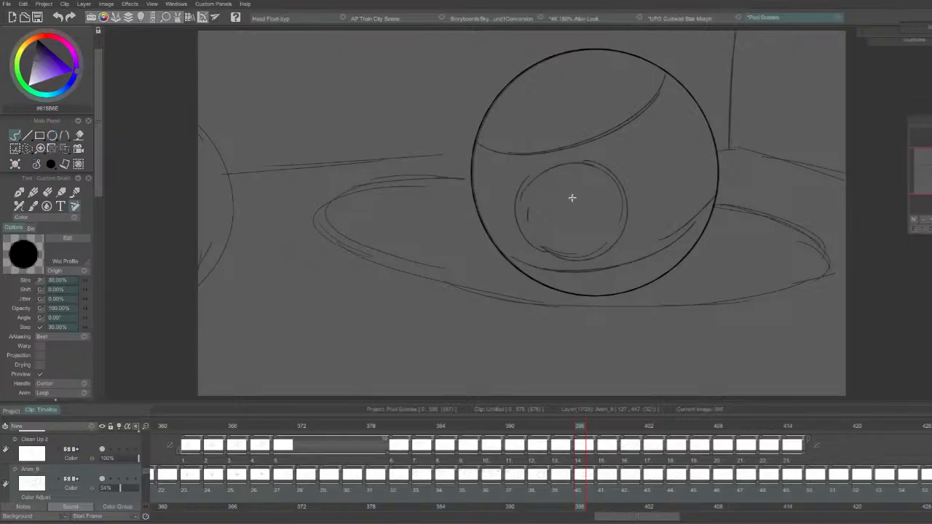
# Sketch the number 12 inside the ball's round spot on frame 396, erasing and redrawing parts of the digits and circle.
pyautogui.moveTo(565, 265)
pyautogui.mouseDown()
pyautogui.moveTo(517, 236)
pyautogui.moveTo(534, 196)
pyautogui.moveTo(559, 240)
pyautogui.moveTo(548, 203)
pyautogui.moveTo(575, 188)
pyautogui.moveTo(567, 188)
pyautogui.moveTo(580, 229)
pyautogui.mouseUp()
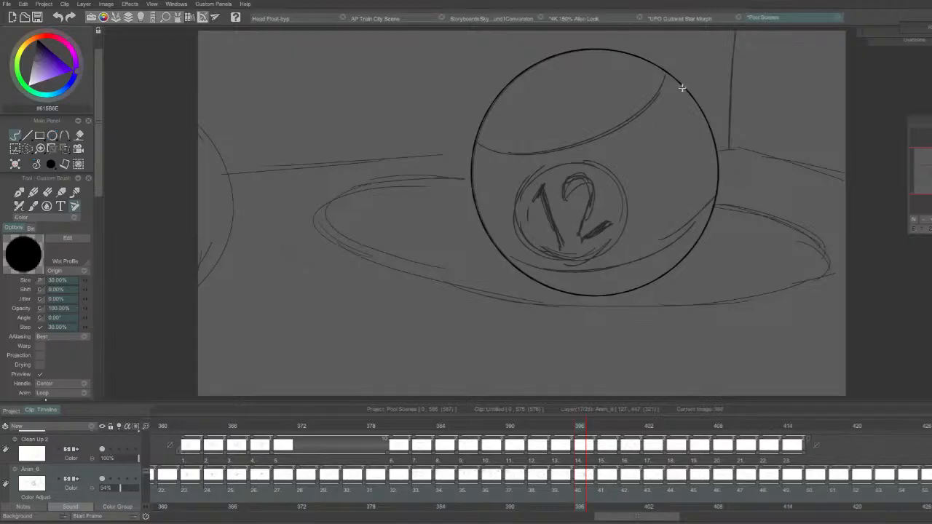
pyautogui.press('e')
pyautogui.moveTo(597, 191)
pyautogui.mouseDown()
pyautogui.moveTo(570, 189)
pyautogui.moveTo(580, 235)
pyautogui.mouseUp()
pyautogui.moveTo(530, 209); pyautogui.dragTo(517, 187)
pyautogui.press('e')
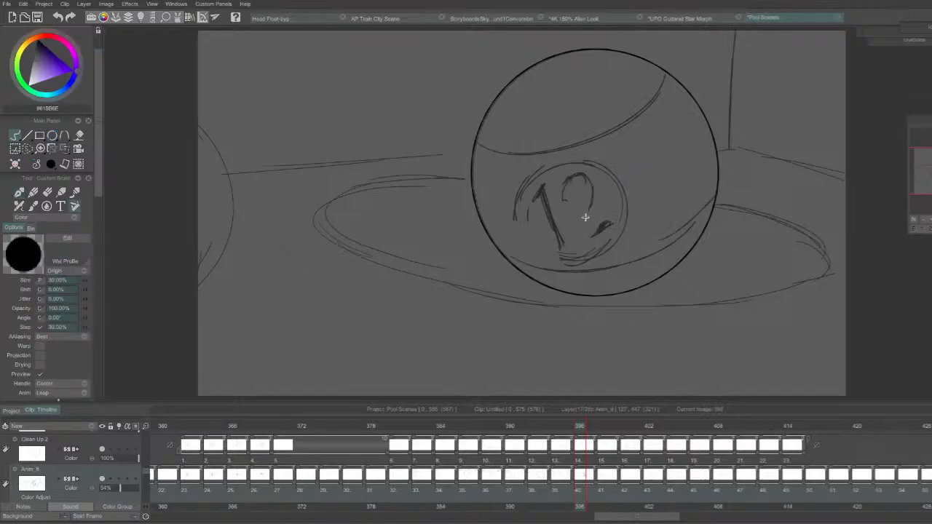
pyautogui.moveTo(583, 187)
pyautogui.mouseDown()
pyautogui.moveTo(562, 199)
pyautogui.moveTo(576, 235)
pyautogui.moveTo(609, 229)
pyautogui.moveTo(579, 262)
pyautogui.moveTo(527, 189)
pyautogui.mouseUp()
pyautogui.moveTo(525, 225); pyautogui.dragTo(581, 165)
pyautogui.press('e')
pyautogui.moveTo(542, 187)
pyautogui.mouseDown()
pyautogui.moveTo(522, 196)
pyautogui.moveTo(523, 246)
pyautogui.moveTo(541, 183)
pyautogui.mouseUp()
pyautogui.press('e')
# Sketch the upper and lower stripe lines across the ball on its next drawing, at frame 398.
pyautogui.press('Right')
pyautogui.press('Left')
pyautogui.press('Right')
pyautogui.moveTo(457, 122)
pyautogui.mouseDown()
pyautogui.moveTo(504, 140)
pyautogui.moveTo(599, 124)
pyautogui.mouseUp()
pyautogui.press('Left')
pyautogui.press('Right')
pyautogui.hotkey('ctrl', 'z')
pyautogui.moveTo(458, 122); pyautogui.dragTo(609, 124)
pyautogui.press('Left')
pyautogui.press('Right')
pyautogui.moveTo(498, 253)
pyautogui.mouseDown()
pyautogui.moveTo(589, 265)
pyautogui.moveTo(658, 236)
pyautogui.mouseUp()
pyautogui.press('Right')
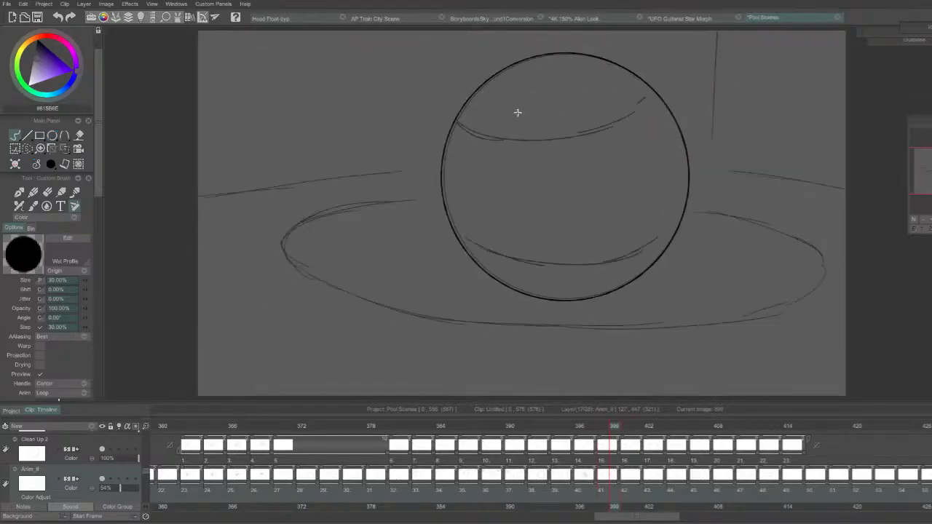
# Sketch the upper and lower curved stripe lines across the ball on its next drawing, at frame 400.
pyautogui.press('Right')
pyautogui.moveTo(506, 112); pyautogui.dragTo(591, 116)
pyautogui.hotkey('ctrl', 'z')
pyautogui.moveTo(484, 103); pyautogui.dragTo(603, 104)
pyautogui.press('Left')
pyautogui.press('Right')
pyautogui.moveTo(429, 215); pyautogui.dragTo(583, 254)
pyautogui.hotkey('ctrl', 'z')
pyautogui.moveTo(431, 230)
pyautogui.mouseDown()
pyautogui.moveTo(558, 271)
pyautogui.moveTo(602, 272)
pyautogui.mouseUp()
# Sketch curved stripe lines across the ball on the following drawings where it drops into the pocket, erasing part of the sketch near the pocket's front edge.
pyautogui.press('Right')
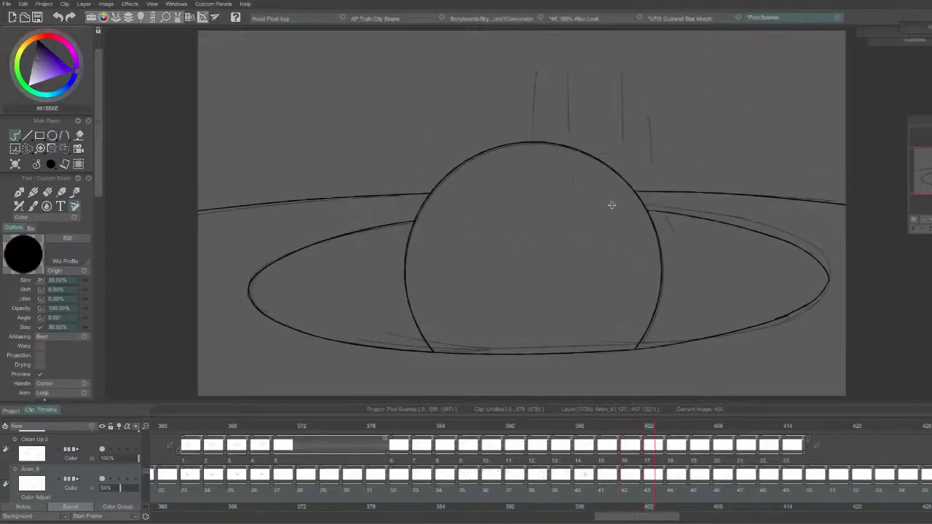
pyautogui.press('Right')
pyautogui.moveTo(469, 255)
pyautogui.mouseDown()
pyautogui.moveTo(440, 274)
pyautogui.moveTo(498, 248)
pyautogui.moveTo(414, 281)
pyautogui.moveTo(621, 282)
pyautogui.mouseUp()
pyautogui.press('Right')
pyautogui.press('Right')
pyautogui.press('e')
pyautogui.moveTo(589, 308)
pyautogui.mouseDown()
pyautogui.moveTo(488, 318)
pyautogui.moveTo(669, 318)
pyautogui.mouseUp()
pyautogui.press('Left')
pyautogui.press('b')
pyautogui.press('Right')
pyautogui.moveTo(458, 299); pyautogui.dragTo(531, 268)
pyautogui.moveTo(434, 336)
pyautogui.mouseDown()
pyautogui.moveTo(558, 277)
pyautogui.moveTo(583, 284)
pyautogui.mouseUp()
# Reveal and unmute the audio tracks in an enlarged timeline and play the whole animation with sound from frame 0.
pyautogui.moveTo(782, 492); pyautogui.dragTo(521, 484)
pyautogui.press('Return')
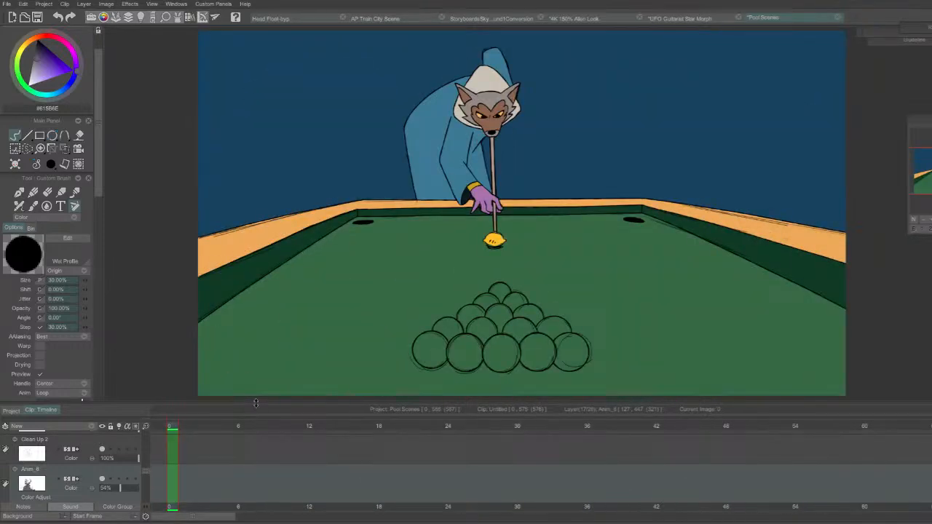
pyautogui.moveTo(258, 405); pyautogui.dragTo(264, 364)
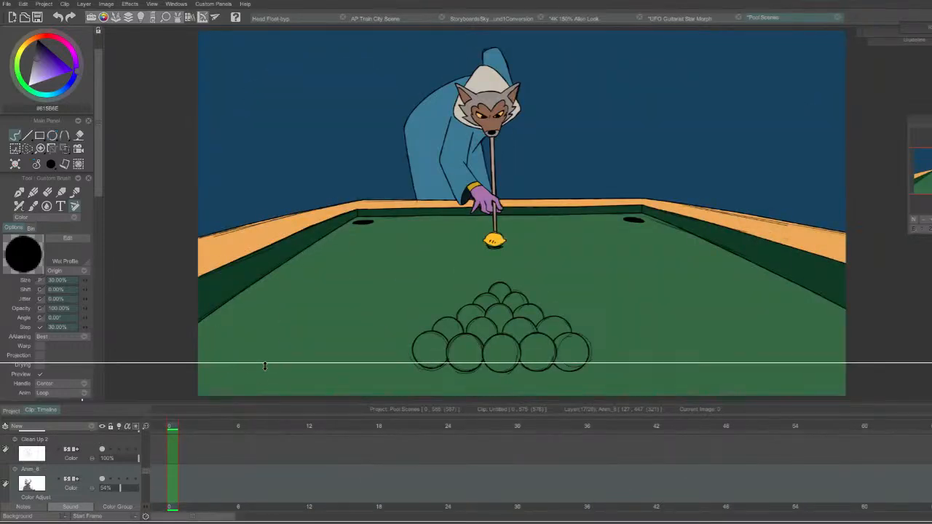
pyautogui.moveTo(164, 382); pyautogui.dragTo(164, 402)
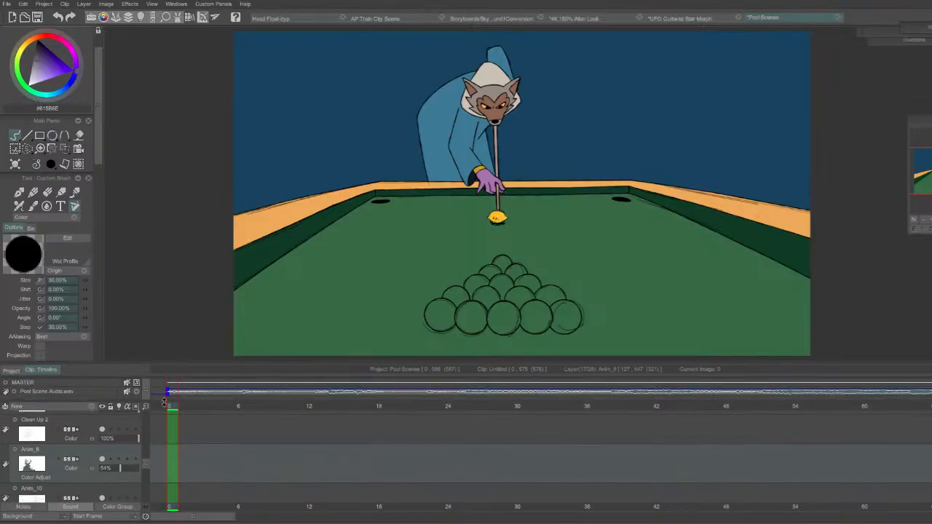
pyautogui.click(126, 384)
pyautogui.press('space')
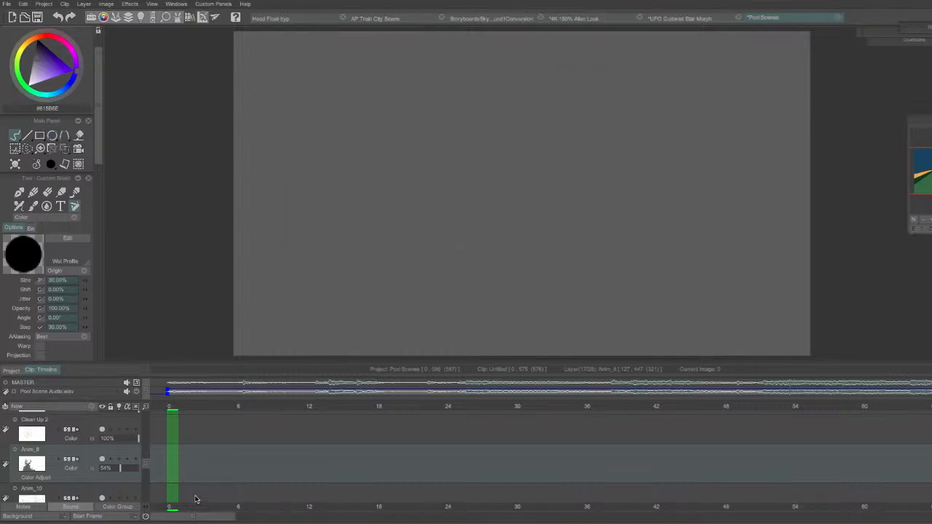
pyautogui.press('Return')
# Mute the Pool Scene Audio.wav track and go to the small lemon sketch at frame 428.
pyautogui.moveTo(146, 406); pyautogui.dragTo(112, 405)
pyautogui.moveTo(634, 404); pyautogui.dragTo(610, 389)
pyautogui.click(126, 392)
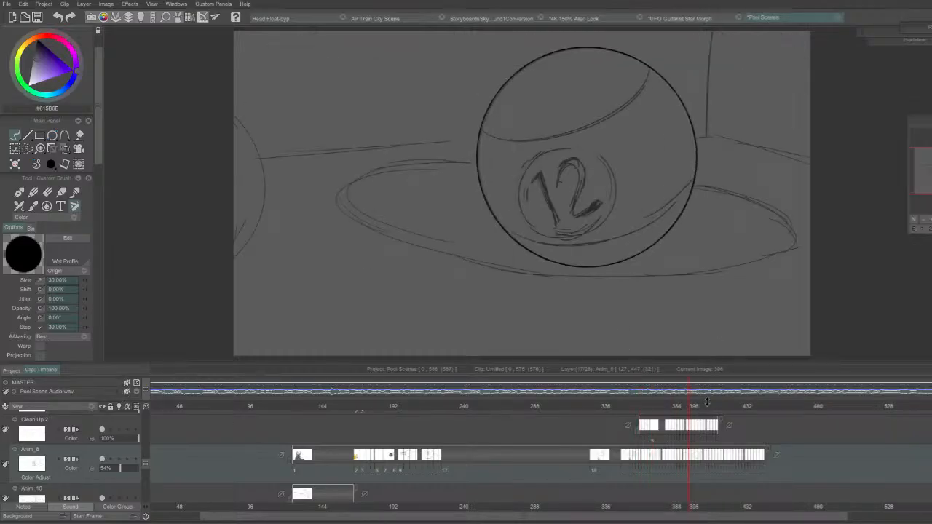
pyautogui.scroll(-1, 707, 402)
pyautogui.moveTo(588, 519); pyautogui.dragTo(689, 517)
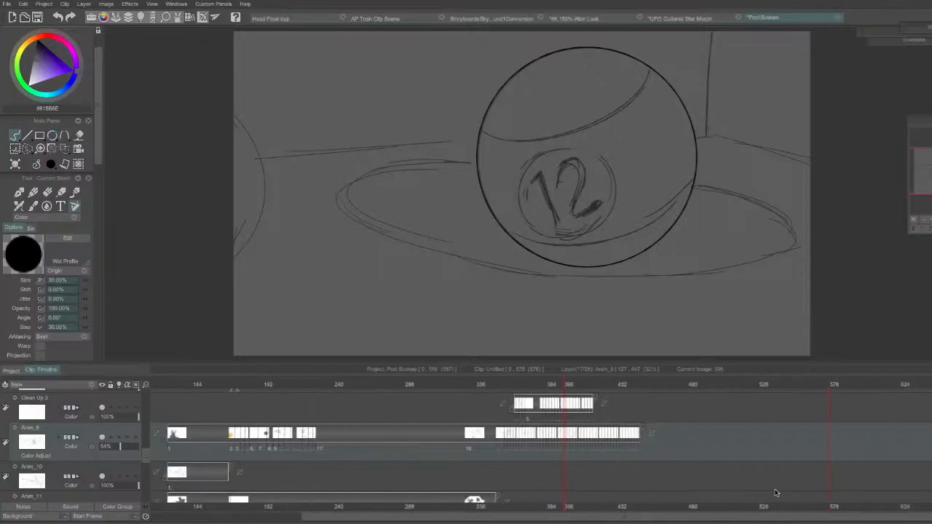
pyautogui.moveTo(603, 388)
pyautogui.mouseDown()
pyautogui.moveTo(629, 388)
pyautogui.moveTo(613, 388)
pyautogui.mouseUp()
pyautogui.scroll(1, 131, 455)
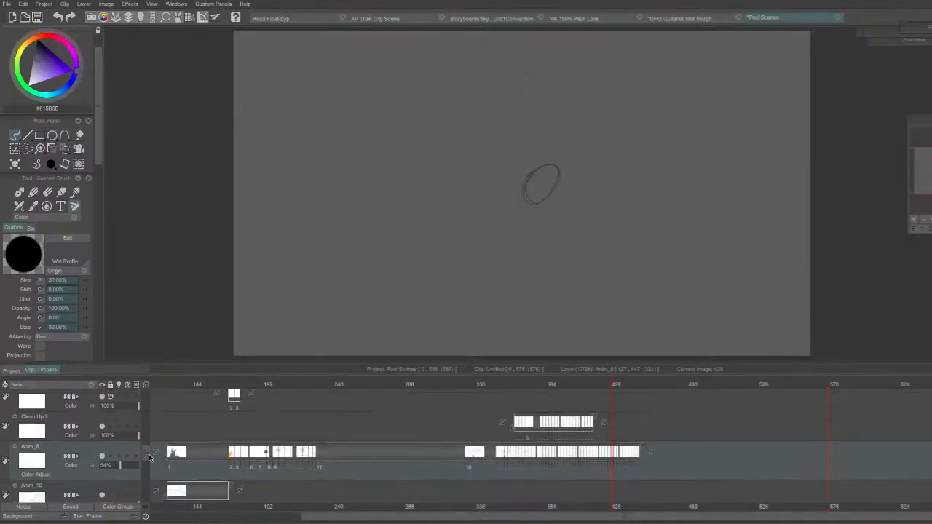
# Lock the Anim_8 rough layer and add a new animation layer directly above it.
pyautogui.click(103, 453)
pyautogui.click(102, 453)
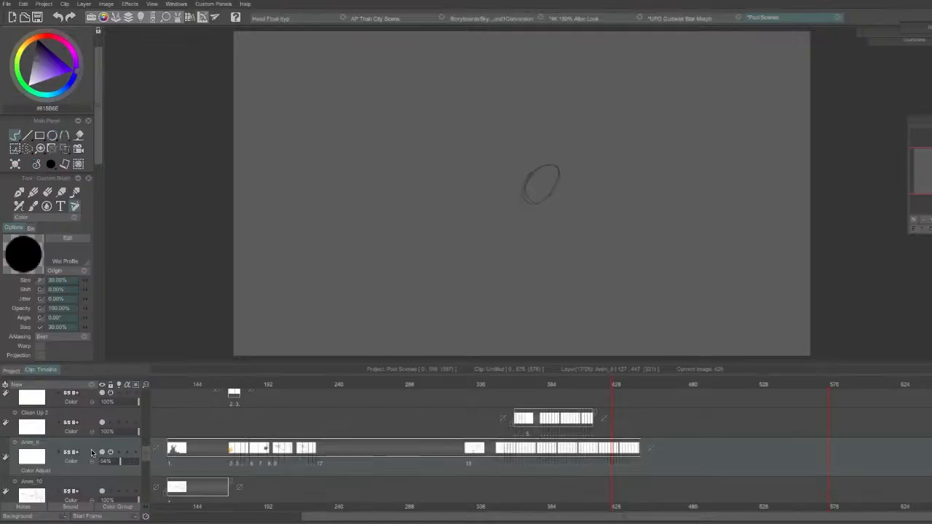
pyautogui.rightClick(93, 426)
pyautogui.click(130, 423)
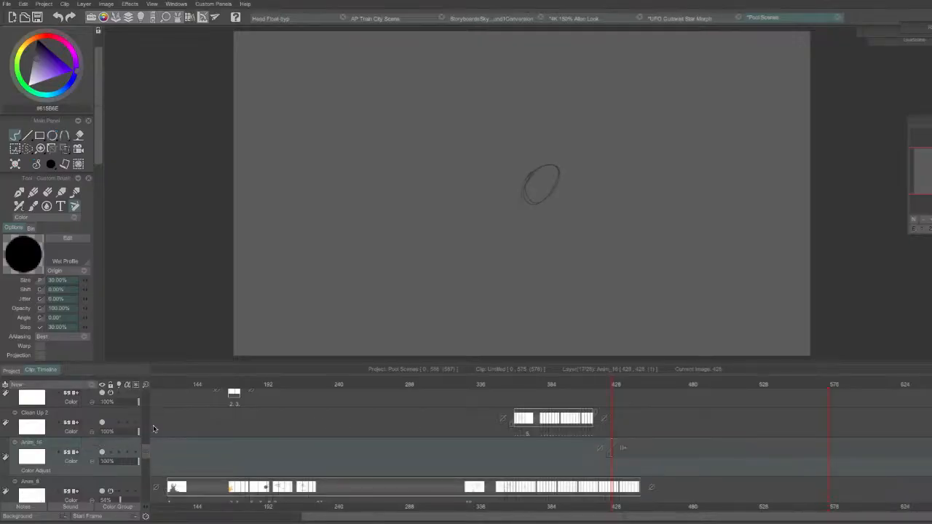
# Rename the new animation layer as Lemon CLean.
pyautogui.rightClick(638, 442)
pyautogui.doubleClick(86, 444)
pyautogui.press('Return')
pyautogui.doubleClick(84, 443)
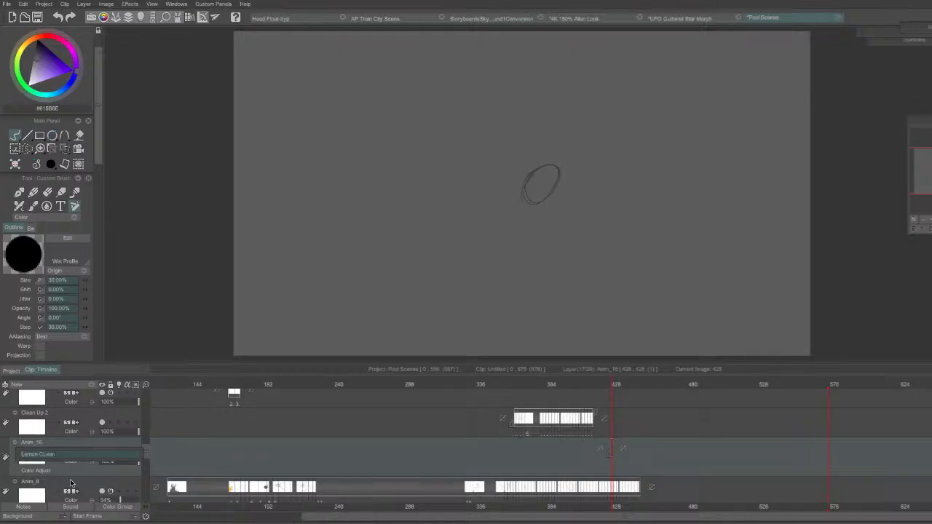
pyautogui.press('Return')
# Flip back and forth through the rough lemon drawings around frame 428 to examine its motion.
pyautogui.moveTo(284, 384); pyautogui.dragTo(175, 394)
pyautogui.moveTo(928, 117); pyautogui.dragTo(912, 105)
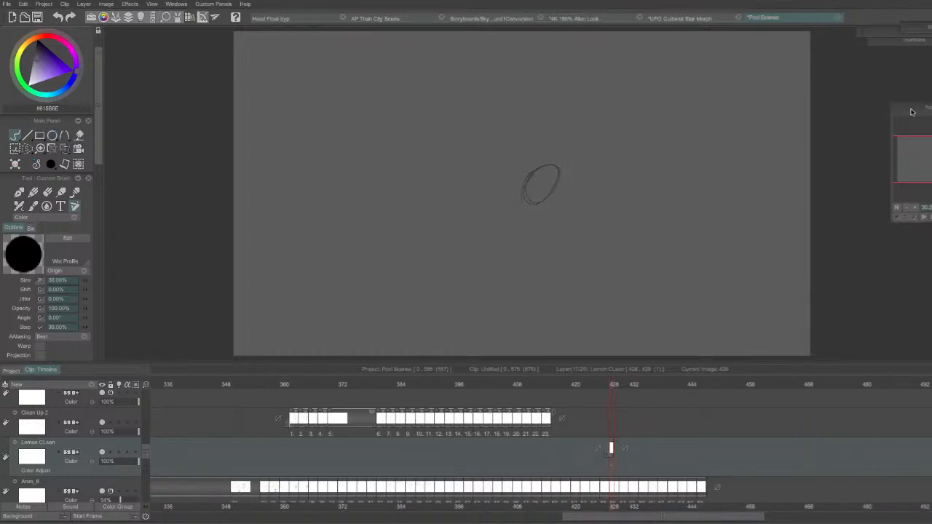
pyautogui.press('Left')
pyautogui.press('Left')
pyautogui.press('Left')
pyautogui.press('Right')
pyautogui.press('Right')
pyautogui.press('Right')
pyautogui.press('Right')
pyautogui.press('Right')
pyautogui.press('Right')
pyautogui.press('Right')
pyautogui.press('Right')
pyautogui.press('Right')
pyautogui.press('Right')
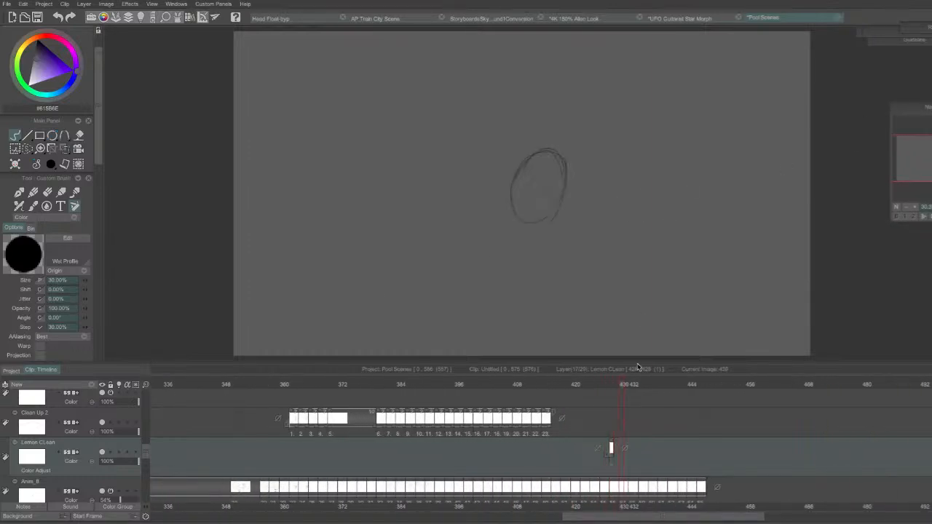
# Lower the Anim_8 layer's opacity to 27% and magnify the canvas to 50% around the lemon.
pyautogui.scroll(-2, 133, 481)
pyautogui.moveTo(110, 448); pyautogui.dragTo(108, 447)
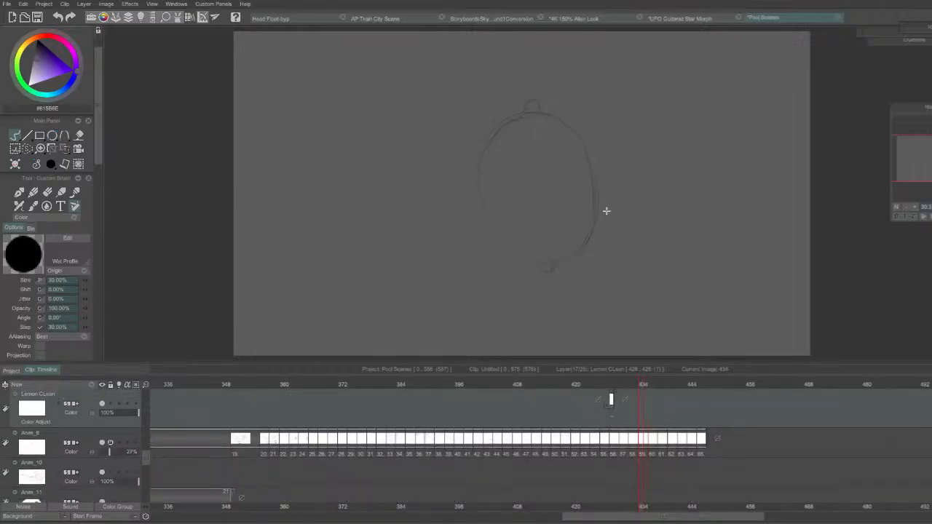
pyautogui.moveTo(920, 114); pyautogui.dragTo(797, 106)
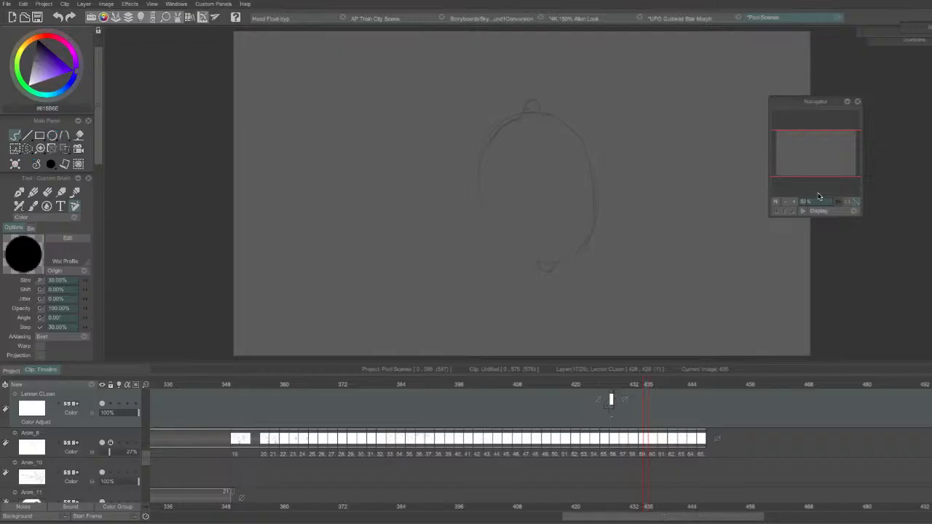
pyautogui.press('Return')
pyautogui.moveTo(834, 142); pyautogui.dragTo(826, 152)
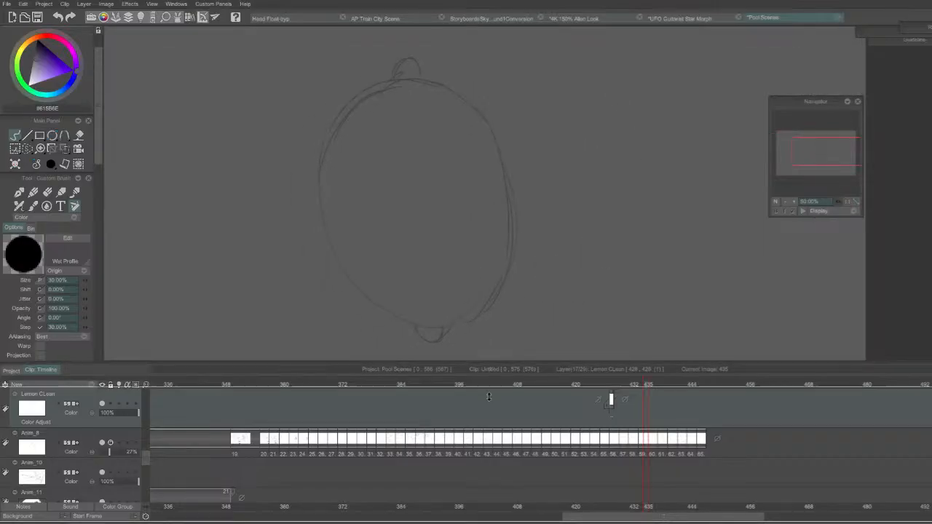
pyautogui.moveTo(488, 364); pyautogui.dragTo(488, 419)
# Move the single drawing on the Lemon CLean layer to frame 432.
pyautogui.press('Left')
pyautogui.press('Left')
pyautogui.press('Left')
pyautogui.moveTo(612, 456); pyautogui.dragTo(631, 455)
# Ink the left side of the lemon's outline over the rough at frame 432, redrawing strokes that stray.
pyautogui.moveTo(428, 105)
pyautogui.mouseDown()
pyautogui.moveTo(451, 103)
pyautogui.moveTo(364, 159)
pyautogui.mouseUp()
pyautogui.hotkey('ctrl', 'z')
pyautogui.hotkey('ctrl', 'z')
pyautogui.moveTo(367, 274)
pyautogui.mouseDown()
pyautogui.moveTo(402, 116)
pyautogui.moveTo(376, 275)
pyautogui.moveTo(381, 152)
pyautogui.mouseUp()
pyautogui.hotkey('ctrl', 'z')
pyautogui.hotkey('ctrl', 'z')
pyautogui.moveTo(384, 280)
pyautogui.mouseDown()
pyautogui.moveTo(381, 130)
pyautogui.moveTo(391, 124)
pyautogui.mouseUp()
pyautogui.moveTo(357, 203)
pyautogui.mouseDown()
pyautogui.moveTo(399, 110)
pyautogui.moveTo(359, 177)
pyautogui.moveTo(377, 137)
pyautogui.moveTo(425, 107)
pyautogui.mouseUp()
pyautogui.hotkey('ctrl', 'z')
# Ink the lemon's top nub, right side and bottom tip at frame 432 to finish its outline.
pyautogui.moveTo(362, 176)
pyautogui.mouseDown()
pyautogui.moveTo(413, 108)
pyautogui.moveTo(452, 109)
pyautogui.moveTo(437, 106)
pyautogui.moveTo(452, 109)
pyautogui.moveTo(471, 141)
pyautogui.moveTo(464, 262)
pyautogui.mouseUp()
pyautogui.hotkey('ctrl', 'z')
pyautogui.hotkey('ctrl', 'z')
pyautogui.moveTo(462, 119)
pyautogui.mouseDown()
pyautogui.moveTo(474, 239)
pyautogui.moveTo(479, 197)
pyautogui.moveTo(462, 256)
pyautogui.moveTo(418, 281)
pyautogui.mouseUp()
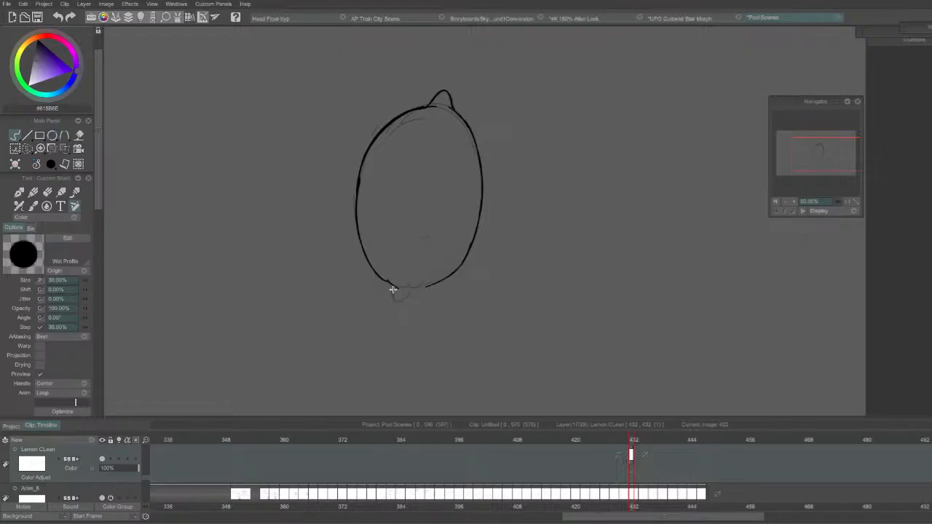
pyautogui.hotkey('ctrl', 'z')
pyautogui.moveTo(383, 278)
pyautogui.mouseDown()
pyautogui.moveTo(420, 286)
pyautogui.moveTo(403, 293)
pyautogui.moveTo(427, 285)
pyautogui.mouseUp()
pyautogui.hotkey('ctrl', 'z')
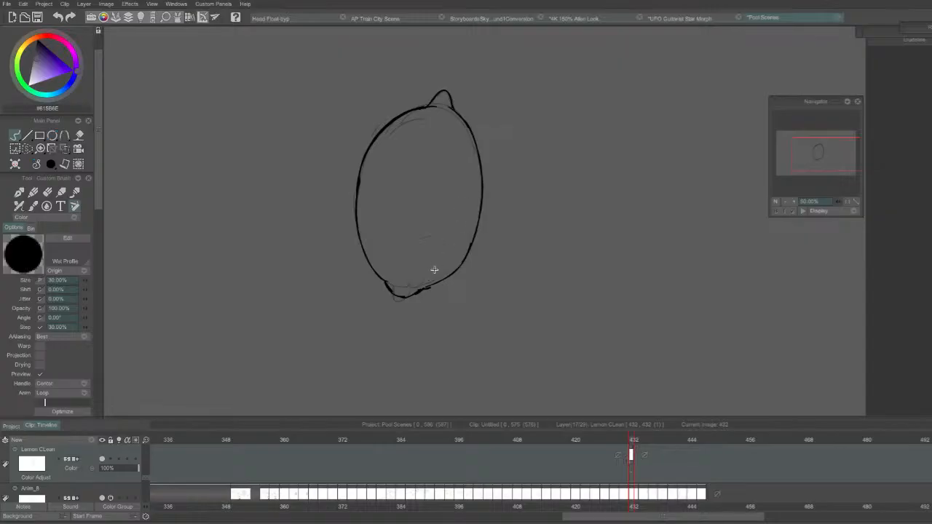
# Try several curved shading strokes inside the lemon's lower right edge at frame 432.
pyautogui.moveTo(441, 265); pyautogui.dragTo(424, 276)
pyautogui.hotkey('ctrl', 'z')
pyautogui.moveTo(461, 240); pyautogui.dragTo(419, 278)
pyautogui.hotkey('ctrl', 'z')
pyautogui.moveTo(463, 226); pyautogui.dragTo(435, 270)
pyautogui.hotkey('ctrl', 'z')
pyautogui.moveTo(463, 219); pyautogui.dragTo(434, 266)
pyautogui.hotkey('ctrl', 'z')
pyautogui.moveTo(463, 230); pyautogui.dragTo(440, 267)
pyautogui.moveTo(440, 266); pyautogui.dragTo(416, 277)
pyautogui.hotkey('ctrl', 'z')
pyautogui.hotkey('ctrl', 'z')
# Ink short broken shading lines inside the lemon's lower right edge at frame 432 and compare with the neighbouring frame.
pyautogui.moveTo(464, 213); pyautogui.dragTo(462, 240)
pyautogui.moveTo(466, 208); pyautogui.dragTo(462, 245)
pyautogui.moveTo(466, 230); pyautogui.dragTo(435, 268)
pyautogui.moveTo(442, 261); pyautogui.dragTo(432, 272)
pyautogui.press('Left')
pyautogui.press('Right')
pyautogui.press('e')
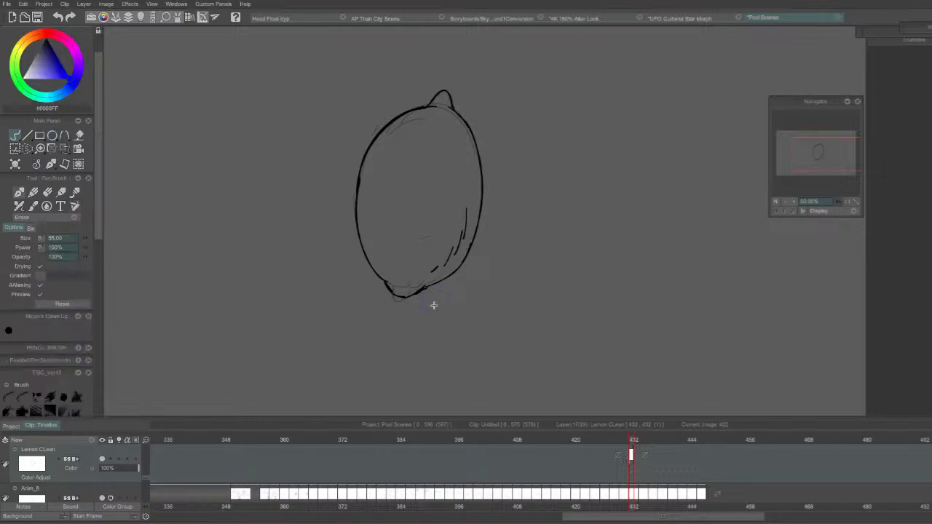
pyautogui.press('Left')
pyautogui.press('Right')
# Extend the lemon drawing at frame 432 through frame 433 and add a new drawing at frame 434.
pyautogui.press('Right')
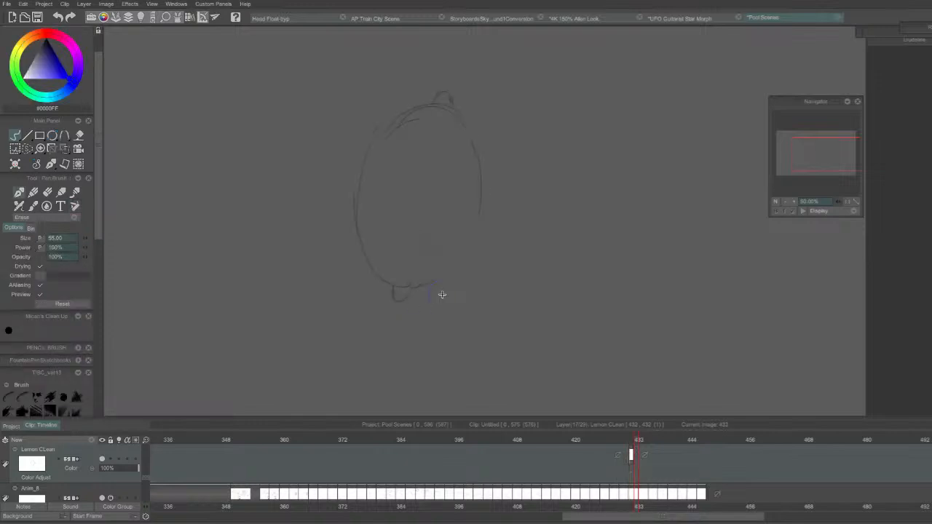
pyautogui.press('b')
pyautogui.moveTo(634, 465); pyautogui.dragTo(641, 466)
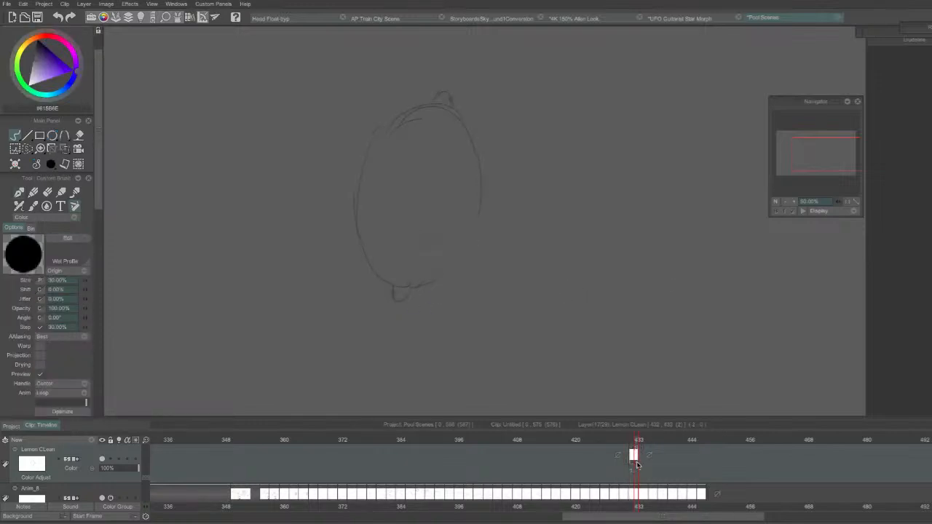
pyautogui.press('Right')
pyautogui.press('Left')
pyautogui.press('Right')
# Ink the lower left curve of the larger lemon at frame 434.
pyautogui.moveTo(320, 153); pyautogui.dragTo(416, 302)
pyautogui.hotkey('ctrl', 'z')
pyautogui.moveTo(320, 155); pyautogui.dragTo(426, 320)
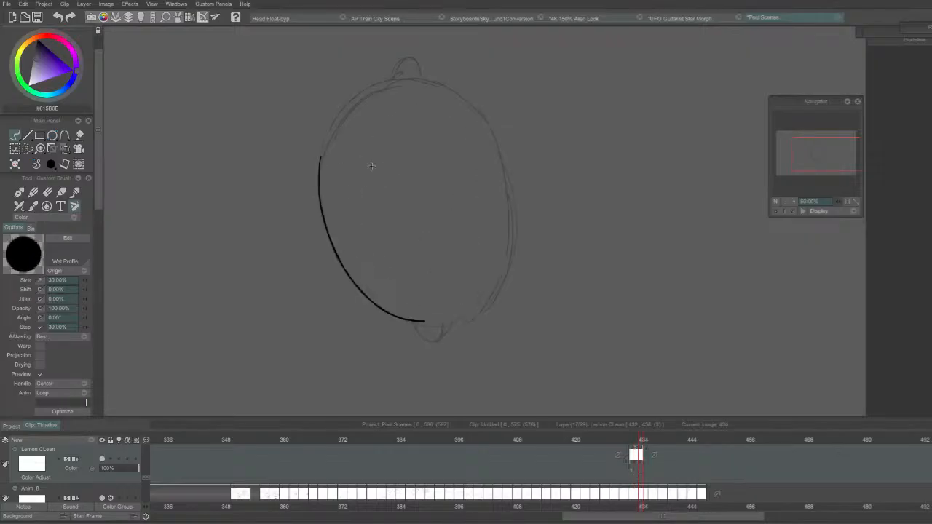
pyautogui.hotkey('ctrl', 'z')
# Ink the upper left curve of the lemon at frame 434 up to the nub, redrawing it and flipping frames to check it.
pyautogui.moveTo(319, 174)
pyautogui.mouseDown()
pyautogui.moveTo(394, 77)
pyautogui.moveTo(349, 104)
pyautogui.moveTo(396, 81)
pyautogui.moveTo(333, 174)
pyautogui.moveTo(397, 82)
pyautogui.mouseUp()
pyautogui.press('Left')
pyautogui.press('Right')
pyautogui.press('e')
pyautogui.press('b')
pyautogui.hotkey('ctrl', 'z')
pyautogui.moveTo(318, 179); pyautogui.dragTo(414, 80)
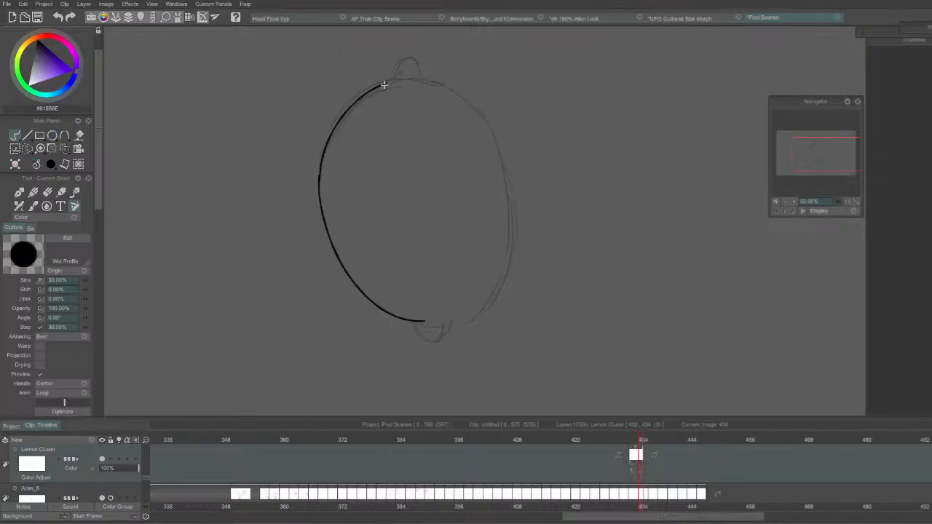
pyautogui.press('Left')
pyautogui.press('Right')
pyautogui.press('Left')
pyautogui.press('Right')
pyautogui.press('Left')
pyautogui.press('Right')
# Ink the lemon's top nub and the full right side of its outline at frame 434.
pyautogui.moveTo(389, 79)
pyautogui.mouseDown()
pyautogui.moveTo(425, 72)
pyautogui.moveTo(405, 73)
pyautogui.moveTo(412, 66)
pyautogui.moveTo(489, 121)
pyautogui.moveTo(510, 157)
pyautogui.mouseUp()
pyautogui.hotkey('ctrl', 'z')
pyautogui.press('Right')
pyautogui.hotkey('ctrl', 'z')
pyautogui.moveTo(425, 79); pyautogui.dragTo(507, 182)
pyautogui.moveTo(499, 150); pyautogui.dragTo(488, 310)
pyautogui.hotkey('ctrl', 'z')
pyautogui.moveTo(506, 171); pyautogui.dragTo(470, 313)
pyautogui.press('Left')
pyautogui.press('Right')
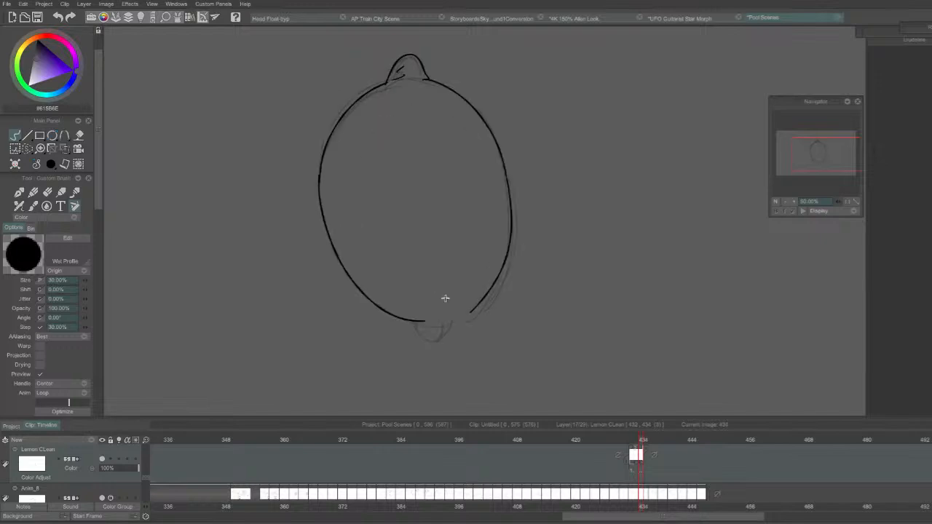
# Ink broken shading lines inside the lemon's lower right edge at frame 434.
pyautogui.press('Left')
pyautogui.press('Right')
pyautogui.moveTo(484, 199)
pyautogui.mouseDown()
pyautogui.moveTo(483, 241)
pyautogui.moveTo(462, 295)
pyautogui.mouseUp()
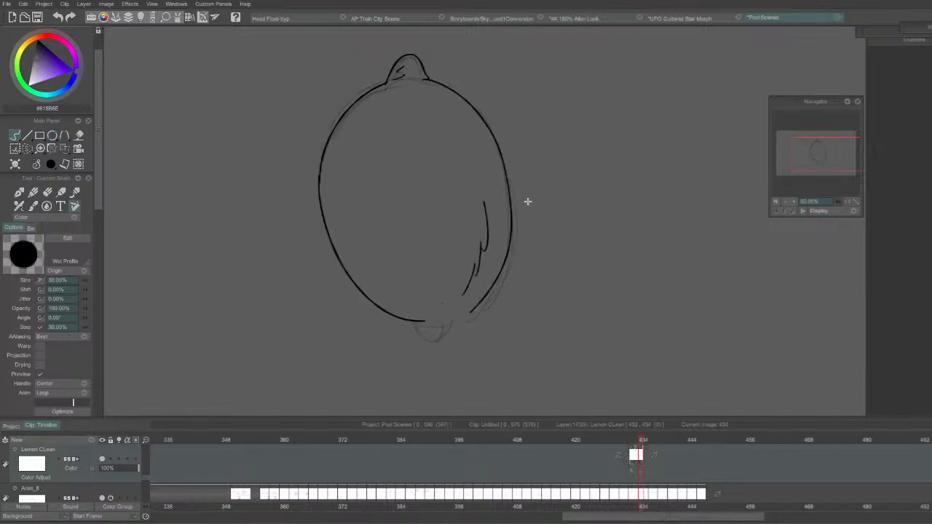
pyautogui.press('Left')
pyautogui.press('Right')
# Ink the lemon's bottom tip at frame 434, joining the left and right sides of the outline.
pyautogui.moveTo(412, 322)
pyautogui.mouseDown()
pyautogui.moveTo(433, 333)
pyautogui.moveTo(471, 330)
pyautogui.mouseUp()
pyautogui.moveTo(414, 319)
pyautogui.mouseDown()
pyautogui.moveTo(453, 339)
pyautogui.moveTo(474, 302)
pyautogui.moveTo(408, 322)
pyautogui.moveTo(465, 324)
pyautogui.moveTo(473, 298)
pyautogui.moveTo(460, 330)
pyautogui.moveTo(475, 309)
pyautogui.mouseUp()
pyautogui.hotkey('ctrl', 'z')
pyautogui.hotkey('ctrl', 'z')
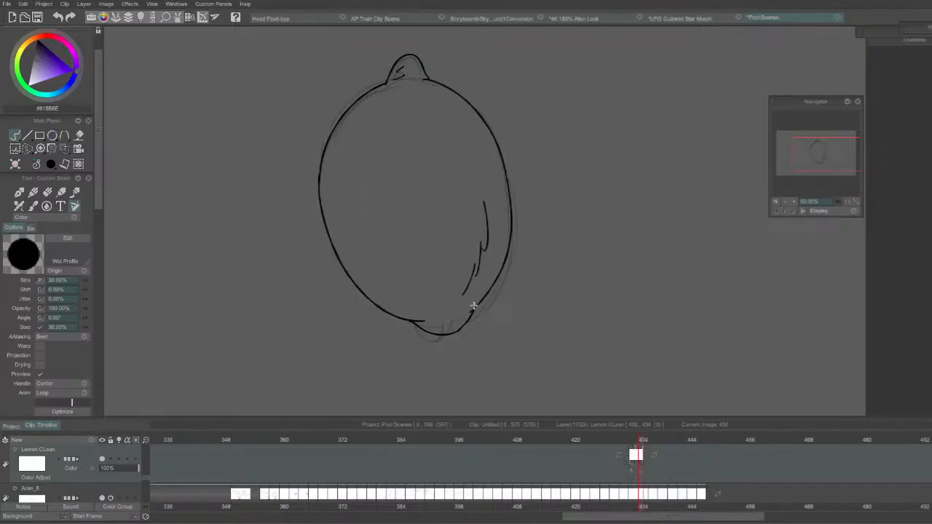
# Redraw the curve of the lemon's bottom tip at frame 434 and flip between neighbouring frames to check it.
pyautogui.press('Left')
pyautogui.press('Right')
pyautogui.moveTo(411, 321)
pyautogui.mouseDown()
pyautogui.moveTo(470, 312)
pyautogui.moveTo(462, 327)
pyautogui.moveTo(474, 310)
pyautogui.mouseUp()
pyautogui.hotkey('ctrl', 'z')
pyautogui.moveTo(414, 322)
pyautogui.mouseDown()
pyautogui.moveTo(468, 319)
pyautogui.moveTo(474, 311)
pyautogui.mouseUp()
pyautogui.press('Left')
pyautogui.press('Right')
pyautogui.press('Right')
pyautogui.press('Left')
# Hold the frame 434 lemon drawing through frame 435 and go to the rough lemon at frame 436.
pyautogui.moveTo(644, 460); pyautogui.dragTo(650, 460)
pyautogui.press('Right')
pyautogui.press('Right')
pyautogui.press('Left')
pyautogui.press('Right')
pyautogui.moveTo(835, 167); pyautogui.dragTo(825, 151)
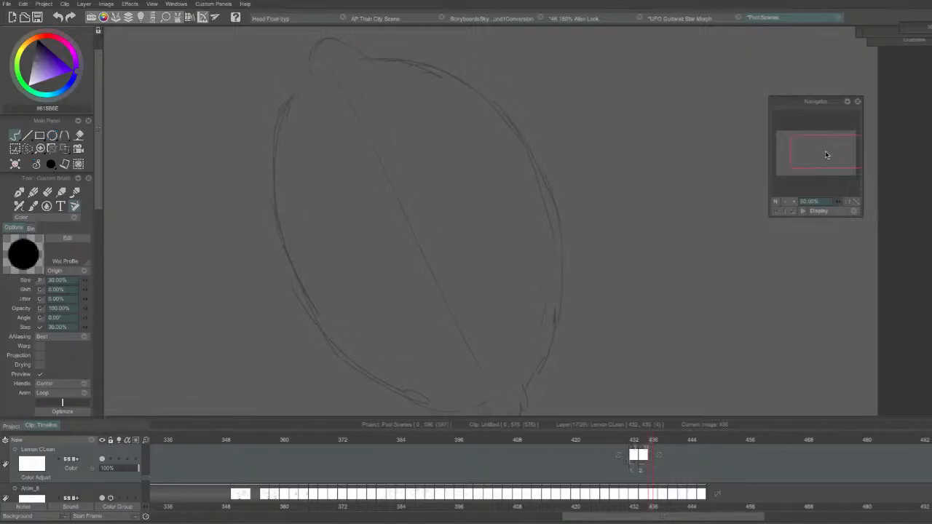
pyautogui.press('Tab')
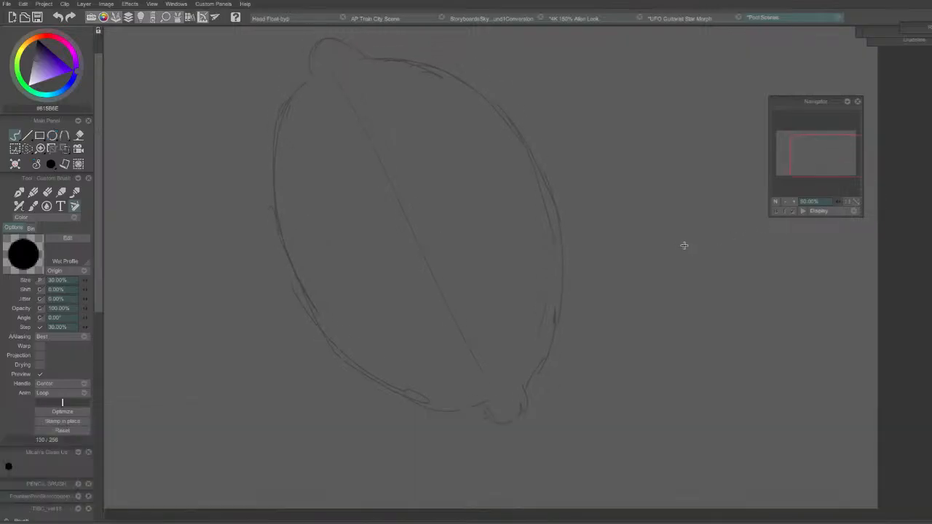
# Ink the lemon's left side at frame 436, from the top nub down to the bottom tip.
pyautogui.press('Left')
pyautogui.press('Right')
pyautogui.moveTo(326, 342)
pyautogui.mouseDown()
pyautogui.moveTo(279, 234)
pyautogui.moveTo(306, 79)
pyautogui.mouseUp()
pyautogui.press('Left')
pyautogui.press('Right')
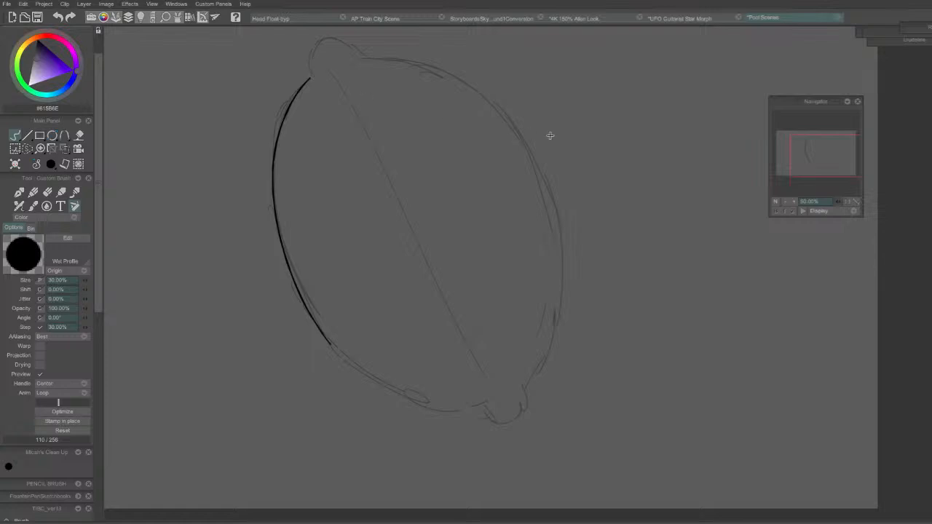
pyautogui.moveTo(325, 327); pyautogui.dragTo(501, 403)
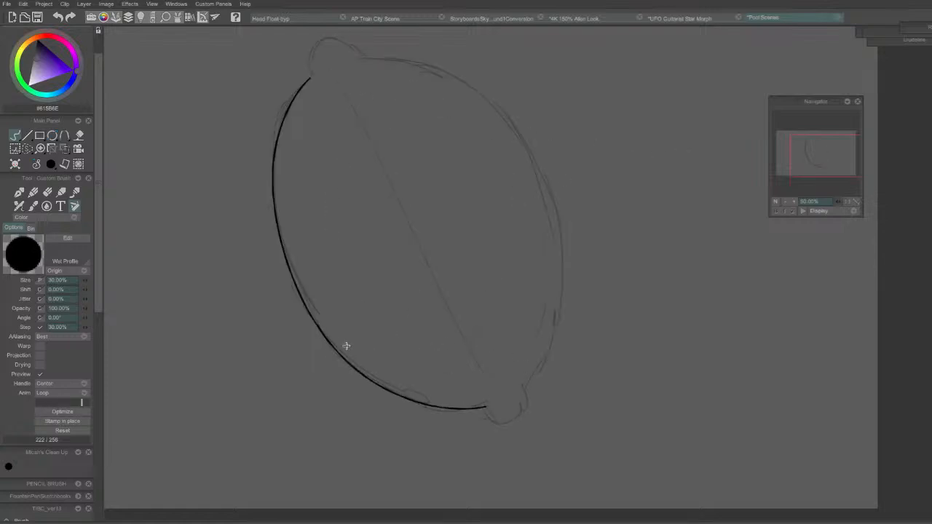
# Ink the lemon's right side at frame 436 from the nub to the bottom tip, redoing uneven strokes.
pyautogui.moveTo(378, 63); pyautogui.dragTo(545, 214)
pyautogui.hotkey('ctrl', 'z')
pyautogui.moveTo(368, 57)
pyautogui.mouseDown()
pyautogui.moveTo(507, 112)
pyautogui.moveTo(554, 241)
pyautogui.moveTo(551, 292)
pyautogui.mouseUp()
pyautogui.hotkey('ctrl', 'z')
pyautogui.moveTo(542, 164); pyautogui.dragTo(544, 367)
pyautogui.moveTo(557, 330); pyautogui.dragTo(519, 391)
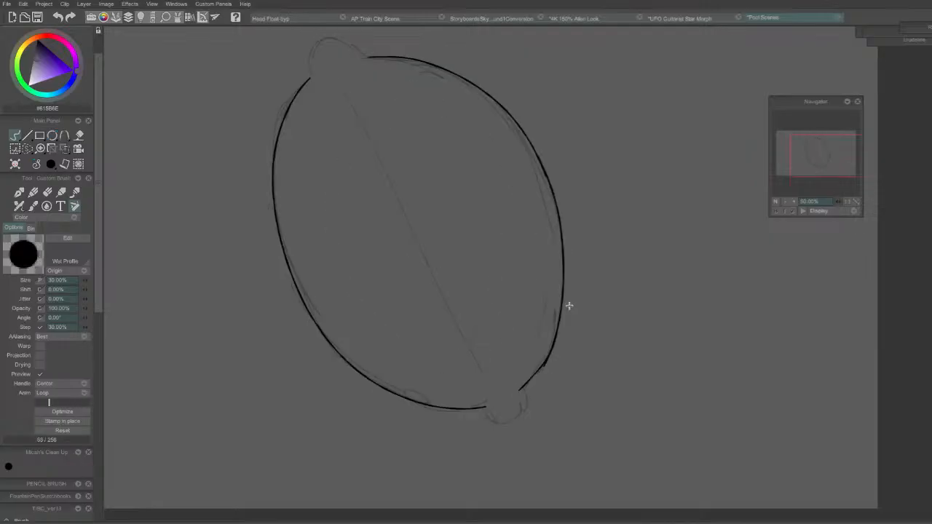
pyautogui.hotkey('ctrl', 'z')
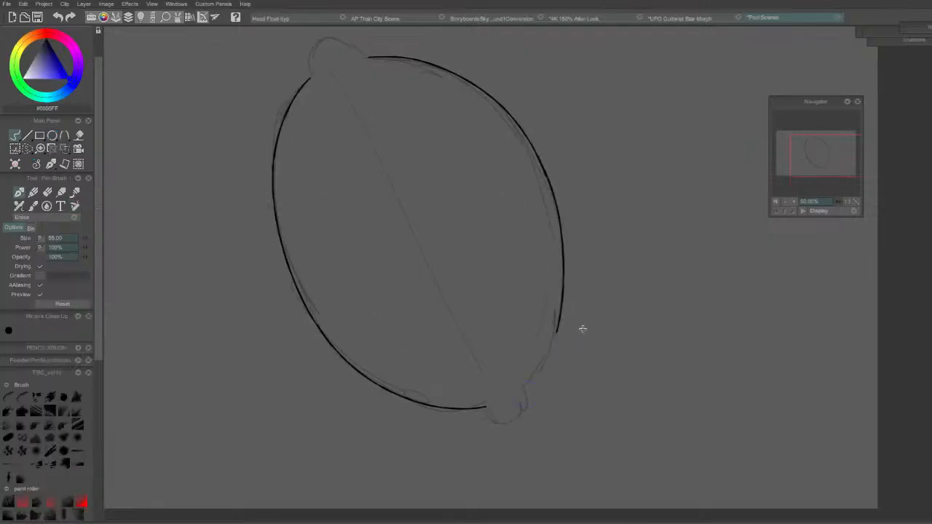
pyautogui.moveTo(558, 330); pyautogui.dragTo(526, 384)
pyautogui.hotkey('ctrl', 'z')
# Ink the rounded bottom tip and the top nub of the lemon at frame 436, comparing with the previous frame.
pyautogui.moveTo(475, 408)
pyautogui.mouseDown()
pyautogui.moveTo(535, 381)
pyautogui.moveTo(533, 394)
pyautogui.moveTo(537, 364)
pyautogui.mouseUp()
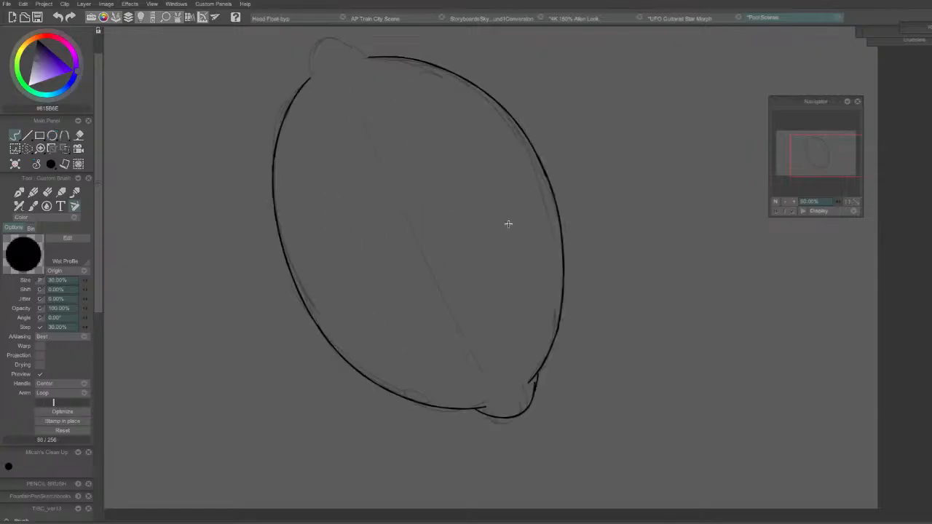
pyautogui.moveTo(311, 77); pyautogui.dragTo(362, 56)
pyautogui.moveTo(314, 76); pyautogui.dragTo(317, 72)
pyautogui.press('Left')
pyautogui.press('Right')
pyautogui.press('e')
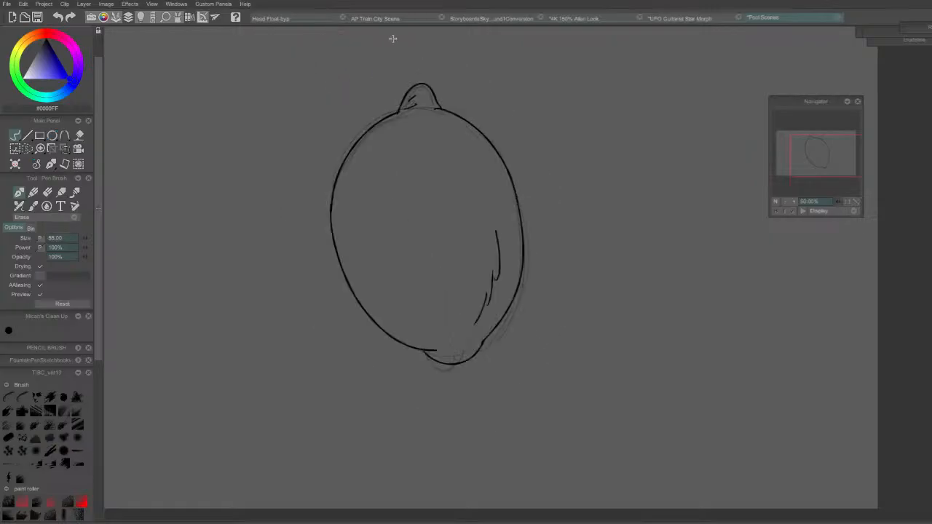
pyautogui.press('e')
# Add short crease marks inside the top nub at frame 436 and tidy where the nub meets the left outline.
pyautogui.press('Left')
pyautogui.press('Right')
pyautogui.moveTo(368, 58)
pyautogui.mouseDown()
pyautogui.moveTo(316, 67)
pyautogui.moveTo(332, 68)
pyautogui.moveTo(305, 124)
pyautogui.mouseUp()
pyautogui.hotkey('ctrl', 'z')
pyautogui.hotkey('ctrl', 'z')
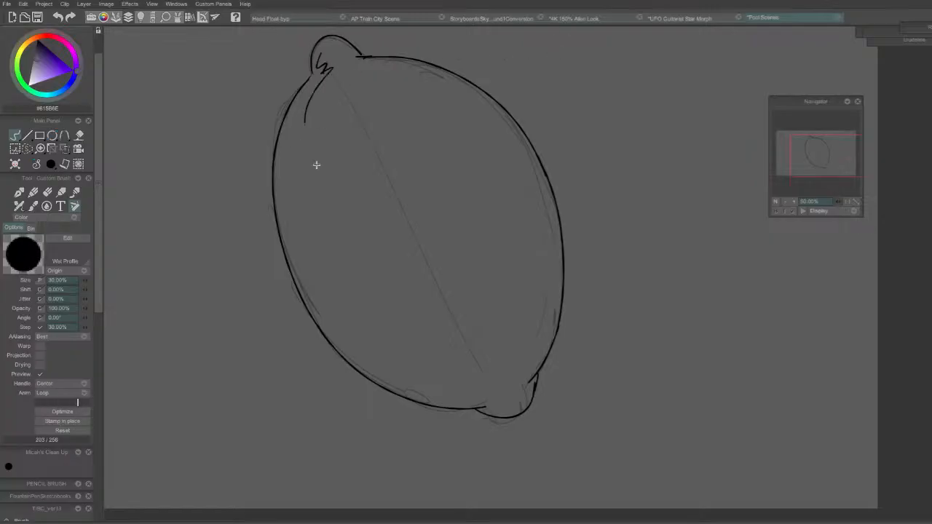
pyautogui.press('Left')
pyautogui.press('Right')
pyautogui.moveTo(309, 80); pyautogui.dragTo(312, 72)
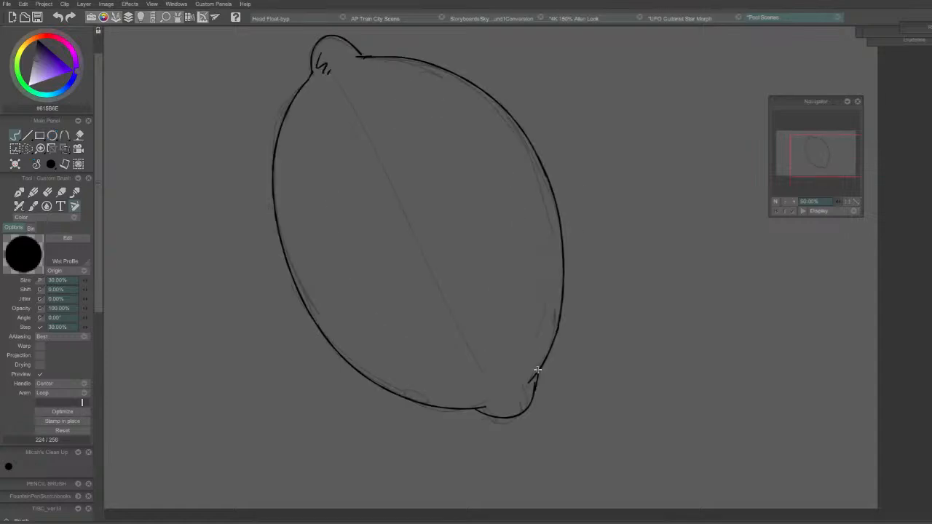
# Ink broken shading lines inside the lemon's lower right edge at frame 436.
pyautogui.press('Left')
pyautogui.press('Right')
pyautogui.moveTo(517, 209); pyautogui.dragTo(537, 326)
pyautogui.moveTo(531, 304)
pyautogui.mouseDown()
pyautogui.moveTo(522, 361)
pyautogui.moveTo(511, 369)
pyautogui.mouseUp()
pyautogui.press('Left')
pyautogui.press('Right')
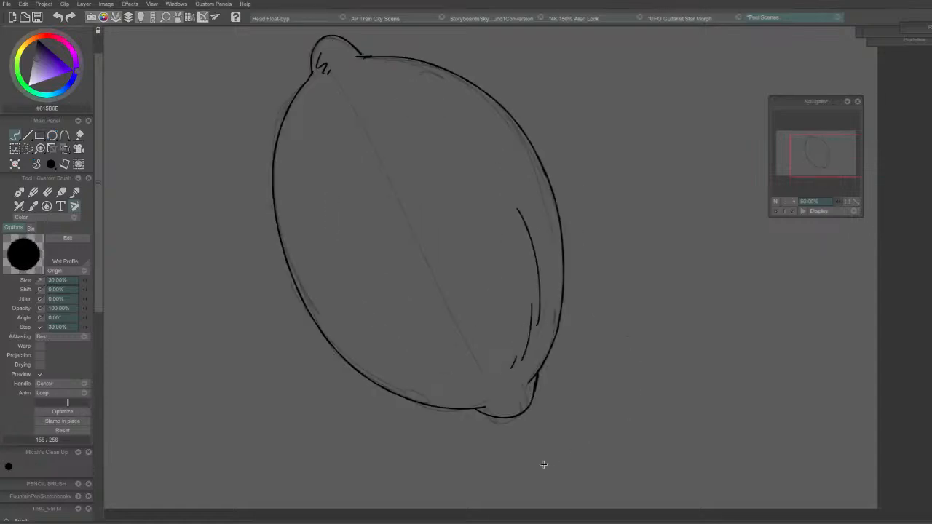
# Hold the frame 436 lemon drawing through frame 437 and go to frame 438 with the whole canvas in view.
pyautogui.press('Tab')
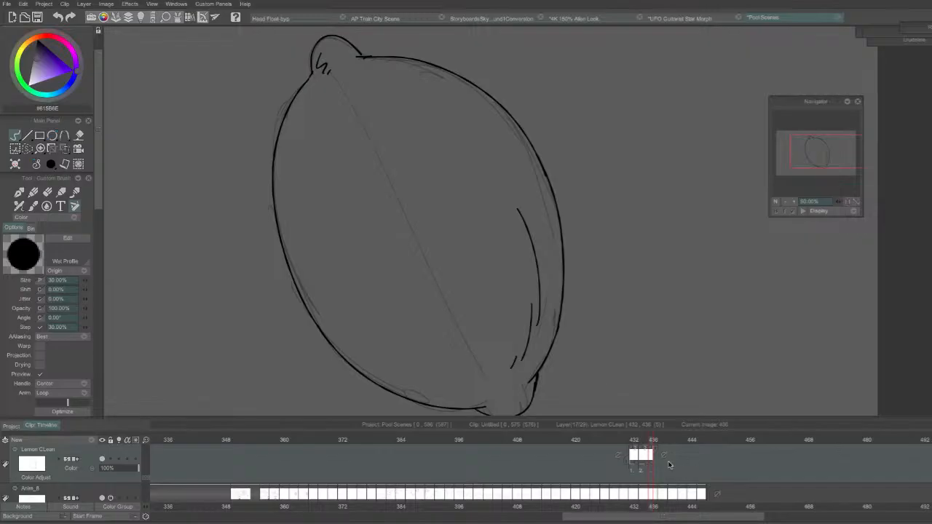
pyautogui.moveTo(653, 464); pyautogui.dragTo(599, 483)
pyautogui.press('Return')
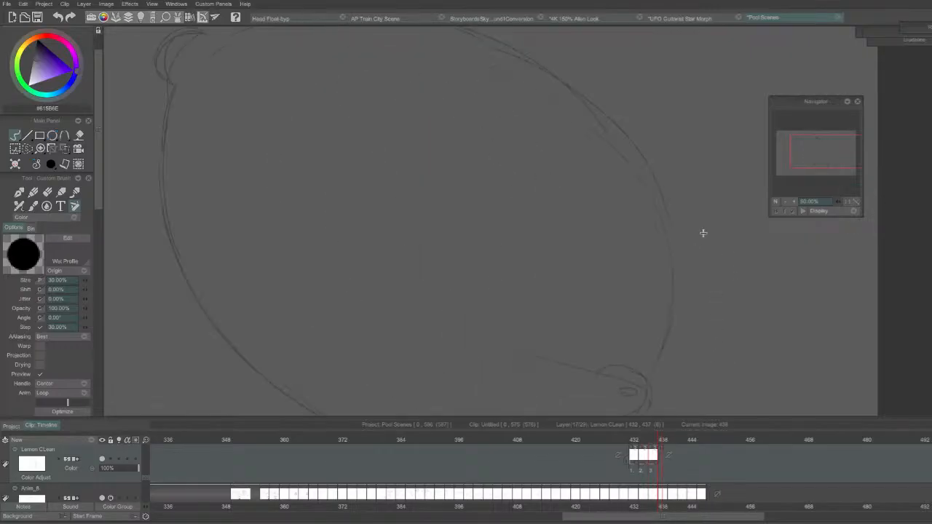
pyautogui.click(818, 156)
pyautogui.click(854, 201)
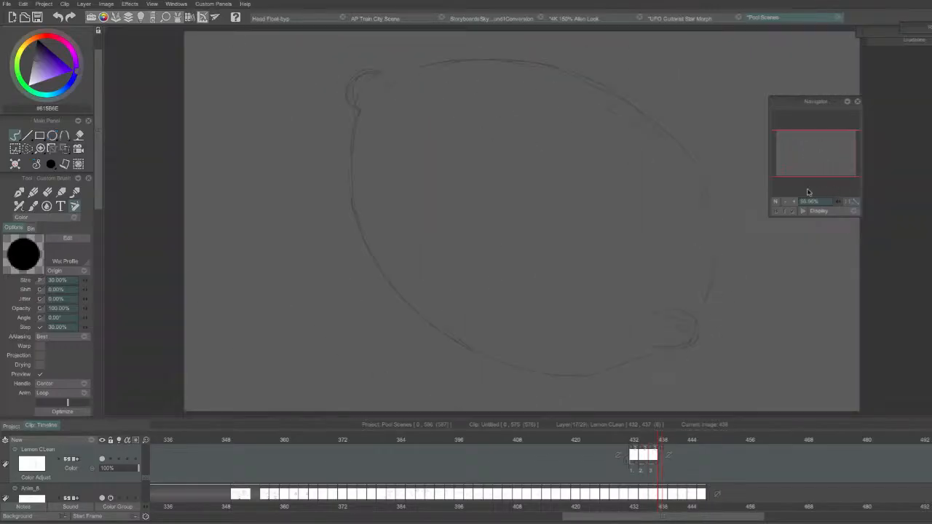
# Ink the lemon's upper left side and its top-left nub at frame 438, flipping frames to check the shapes.
pyautogui.moveTo(394, 289)
pyautogui.mouseDown()
pyautogui.moveTo(374, 108)
pyautogui.moveTo(364, 101)
pyautogui.moveTo(359, 115)
pyautogui.moveTo(395, 72)
pyautogui.moveTo(361, 114)
pyautogui.moveTo(365, 99)
pyautogui.mouseUp()
pyautogui.press('Left')
pyautogui.press('Right')
pyautogui.press('e')
pyautogui.press('b')
pyautogui.press('Left')
pyautogui.press('Right')
pyautogui.hotkey('ctrl', 'z')
pyautogui.hotkey('ctrl', 'z')
pyautogui.press('Left')
pyautogui.press('Right')
pyautogui.press('Left')
pyautogui.press('Right')
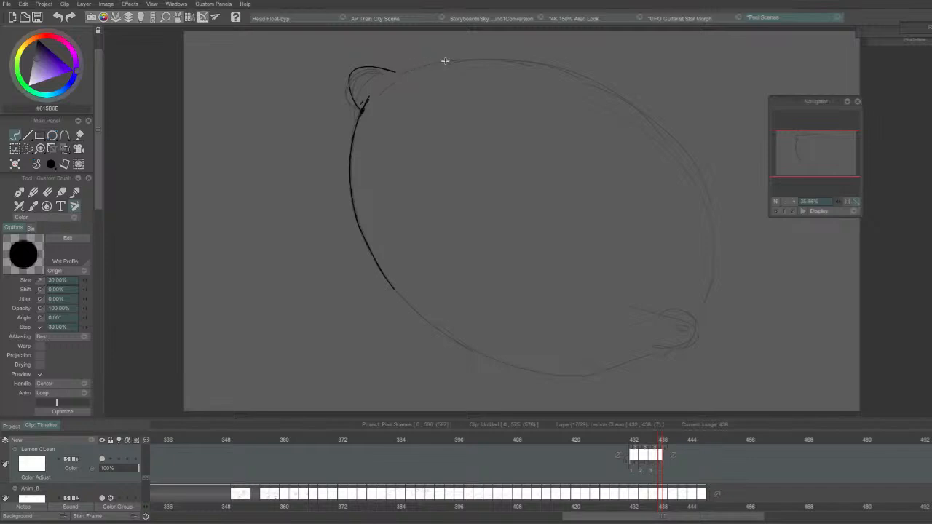
# Ink the lemon's top edge at frame 438 starting from the nub, redrawing the arc and comparing it with the previous frame.
pyautogui.moveTo(392, 70)
pyautogui.mouseDown()
pyautogui.moveTo(494, 53)
pyautogui.moveTo(397, 76)
pyautogui.moveTo(435, 61)
pyautogui.mouseUp()
pyautogui.press('Left')
pyautogui.press('Right')
pyautogui.hotkey('ctrl', 'z')
pyautogui.press('Left')
pyautogui.press('Right')
pyautogui.moveTo(527, 63)
pyautogui.mouseDown()
pyautogui.moveTo(572, 75)
pyautogui.moveTo(645, 120)
pyautogui.moveTo(614, 94)
pyautogui.moveTo(680, 144)
pyautogui.mouseUp()
pyautogui.hotkey('ctrl', 'z')
pyautogui.hotkey('ctrl', 'z')
pyautogui.press('e')
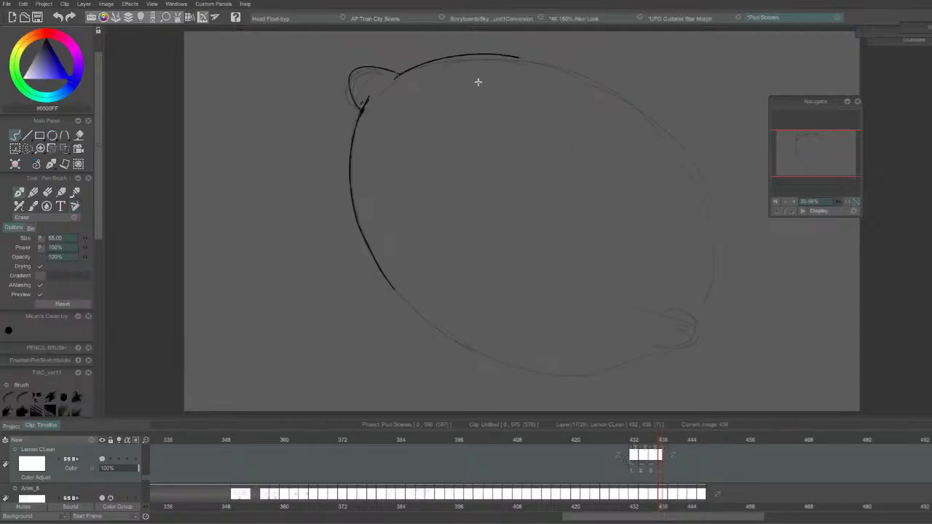
pyautogui.press('e')
pyautogui.press('Left')
pyautogui.press('Right')
# Continue the lemon's outline along the upper right at frame 438, redoing the curve and erasing its loose end.
pyautogui.moveTo(514, 56); pyautogui.dragTo(645, 113)
pyautogui.hotkey('ctrl', 'z')
pyautogui.moveTo(510, 56); pyautogui.dragTo(672, 164)
pyautogui.hotkey('ctrl', 'z')
pyautogui.moveTo(502, 54)
pyautogui.mouseDown()
pyautogui.moveTo(619, 91)
pyautogui.moveTo(709, 247)
pyautogui.mouseUp()
pyautogui.press('Left')
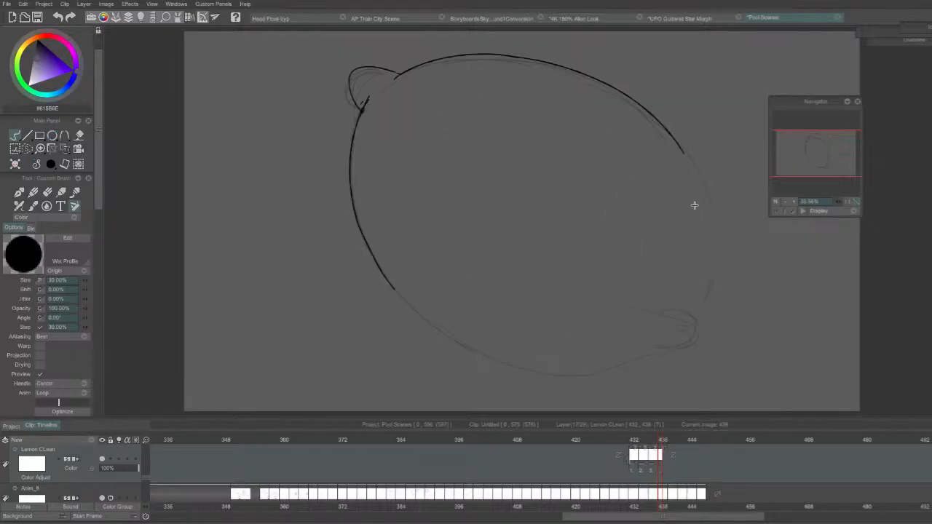
pyautogui.press('Right')
pyautogui.press('e')
pyautogui.press('e')
# Ink the lemon's lower left and bottom edge at frame 438 up to the lower right tip.
pyautogui.moveTo(387, 274); pyautogui.dragTo(600, 379)
pyautogui.hotkey('ctrl', 'z')
pyautogui.moveTo(389, 281); pyautogui.dragTo(587, 377)
pyautogui.press('Left')
pyautogui.press('Right')
pyautogui.press('e')
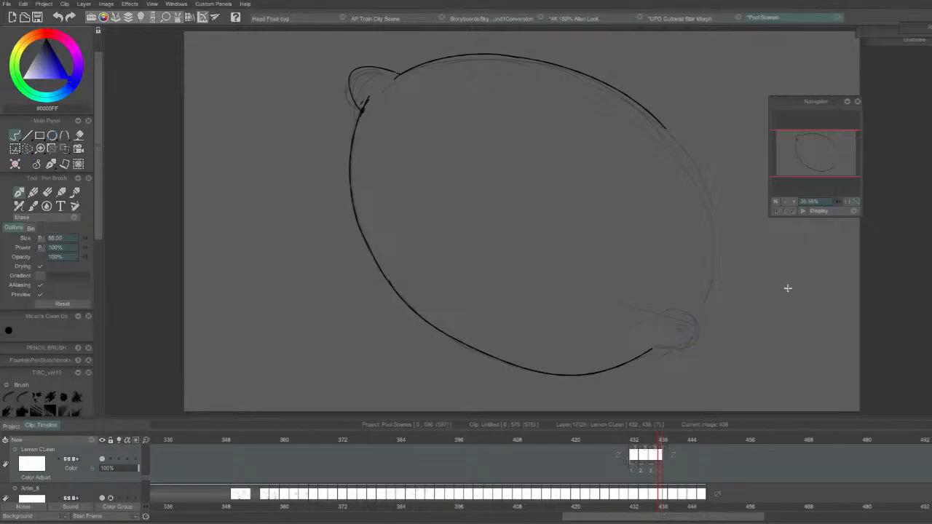
pyautogui.press('Left')
pyautogui.press('Right')
# Ink the rounded lower right tip of the lemon at frame 438, redrawing it after checking against the previous frame.
pyautogui.press('b')
pyautogui.moveTo(648, 351); pyautogui.dragTo(699, 317)
pyautogui.press('Left')
pyautogui.press('Right')
pyautogui.hotkey('ctrl', 'z')
pyautogui.moveTo(647, 350)
pyautogui.mouseDown()
pyautogui.moveTo(699, 341)
pyautogui.moveTo(701, 318)
pyautogui.mouseUp()
pyautogui.press('Left')
pyautogui.press('Right')
# Ink the lemon's right side at frame 438, closing the outline down to the lower right tip.
pyautogui.moveTo(666, 121); pyautogui.dragTo(716, 265)
pyautogui.hotkey('ctrl', 'z')
pyautogui.moveTo(660, 121); pyautogui.dragTo(716, 270)
pyautogui.hotkey('ctrl', 'z')
pyautogui.moveTo(661, 123)
pyautogui.mouseDown()
pyautogui.moveTo(680, 142)
pyautogui.moveTo(715, 275)
pyautogui.moveTo(701, 313)
pyautogui.mouseUp()
pyautogui.press('Left')
pyautogui.press('Right')
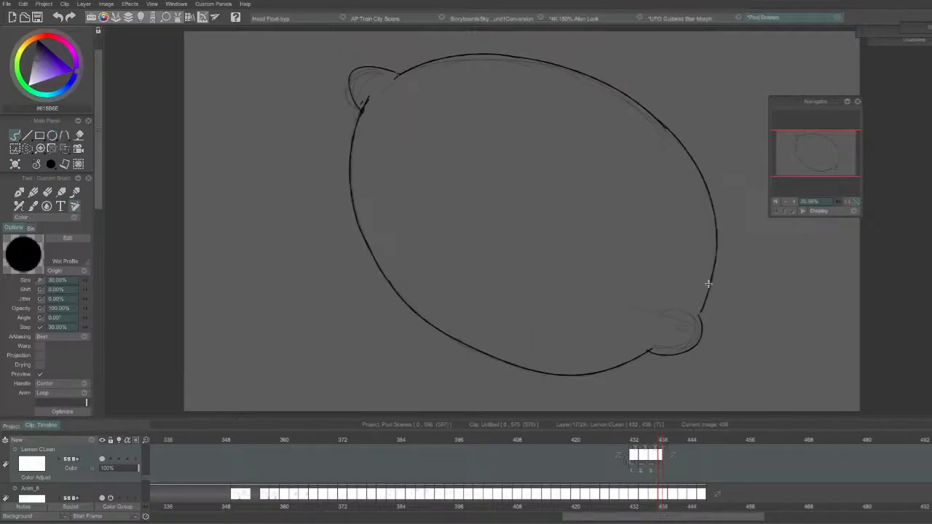
pyautogui.moveTo(631, 321); pyautogui.dragTo(625, 330)
pyautogui.moveTo(634, 326); pyautogui.dragTo(653, 337)
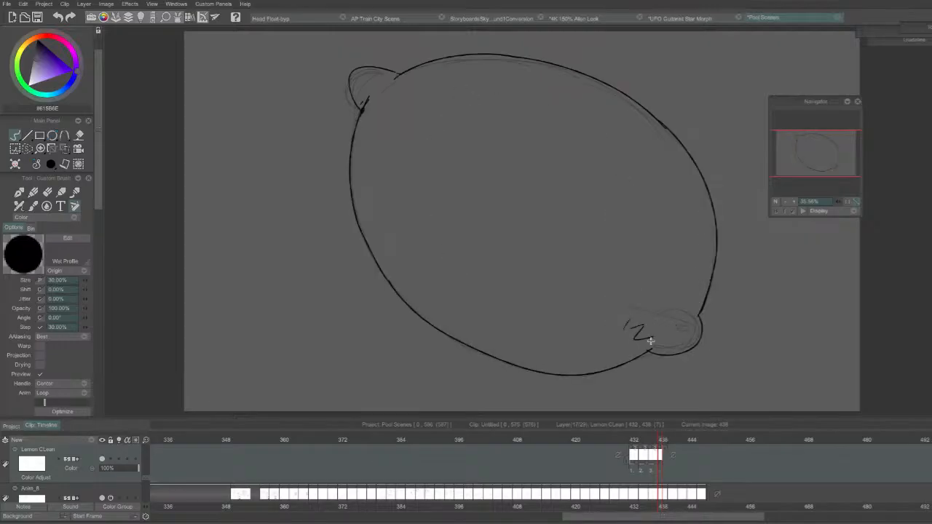
pyautogui.press('e')
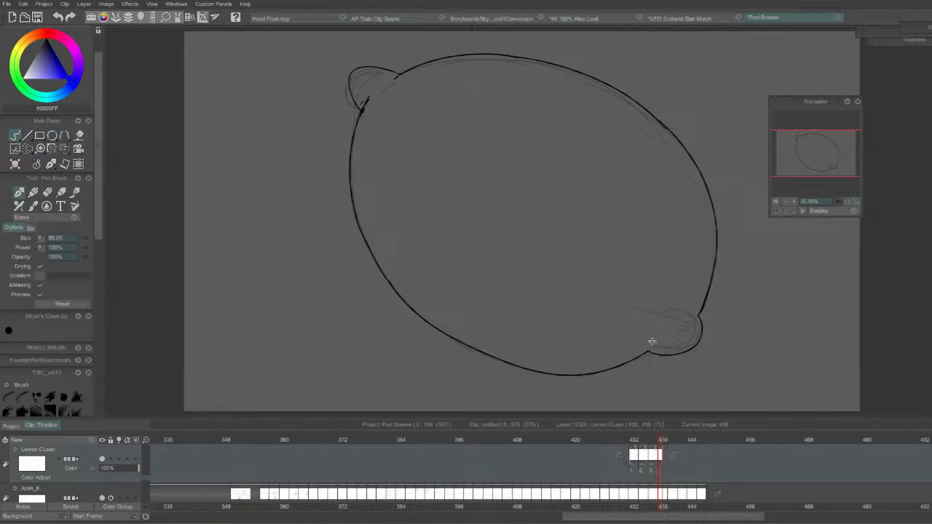
# Ink a small dimple inside the lemon's lower right tip at frame 438 and clean up the line junction at the top-left nub.
pyautogui.press('b')
pyautogui.moveTo(622, 329)
pyautogui.mouseDown()
pyautogui.moveTo(660, 353)
pyautogui.moveTo(650, 352)
pyautogui.moveTo(692, 335)
pyautogui.moveTo(684, 339)
pyautogui.mouseUp()
pyautogui.hotkey('ctrl', 'z')
pyautogui.hotkey('ctrl', 'z')
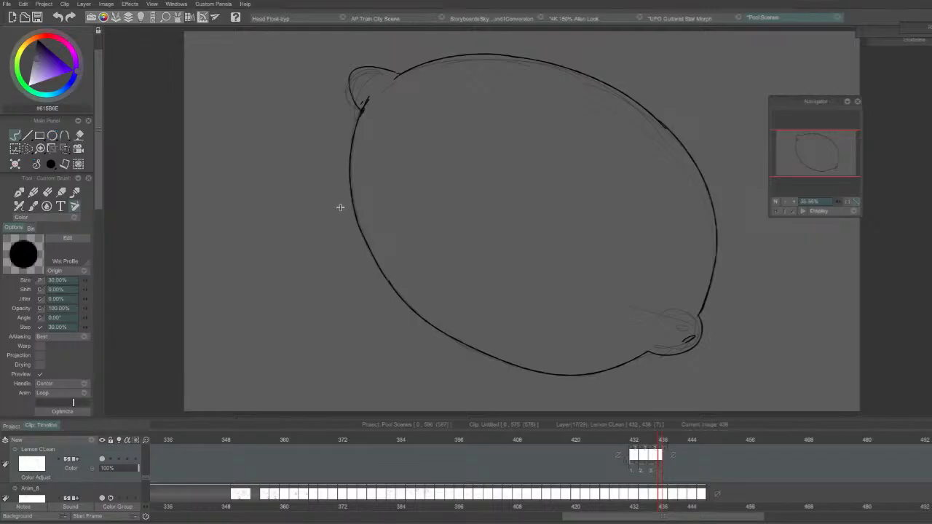
pyautogui.press('e')
pyautogui.press('b')
pyautogui.moveTo(367, 103); pyautogui.dragTo(362, 108)
# Ink broken shading lines inside the lemon's right and bottom edges at frame 438 and hold the drawing through frame 439.
pyautogui.moveTo(698, 232)
pyautogui.mouseDown()
pyautogui.moveTo(696, 284)
pyautogui.moveTo(685, 306)
pyautogui.mouseUp()
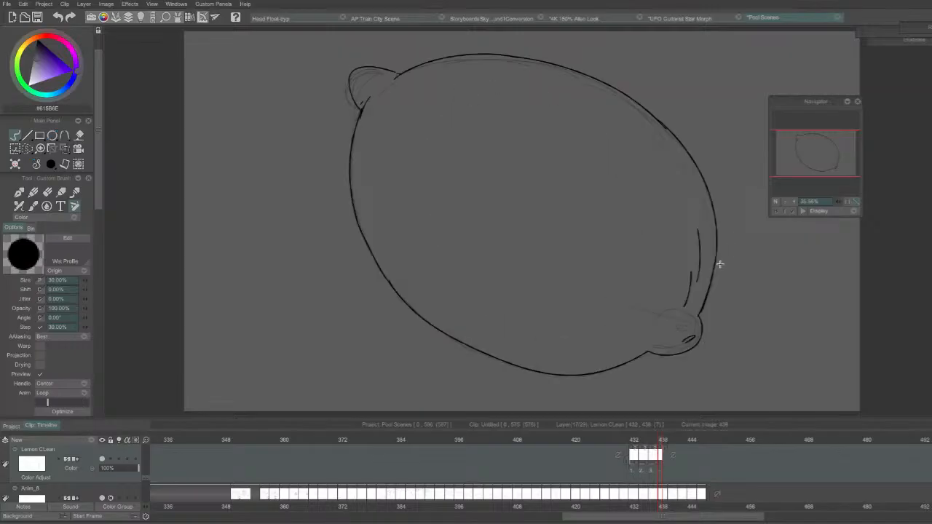
pyautogui.moveTo(644, 335)
pyautogui.mouseDown()
pyautogui.moveTo(605, 354)
pyautogui.moveTo(550, 356)
pyautogui.mouseUp()
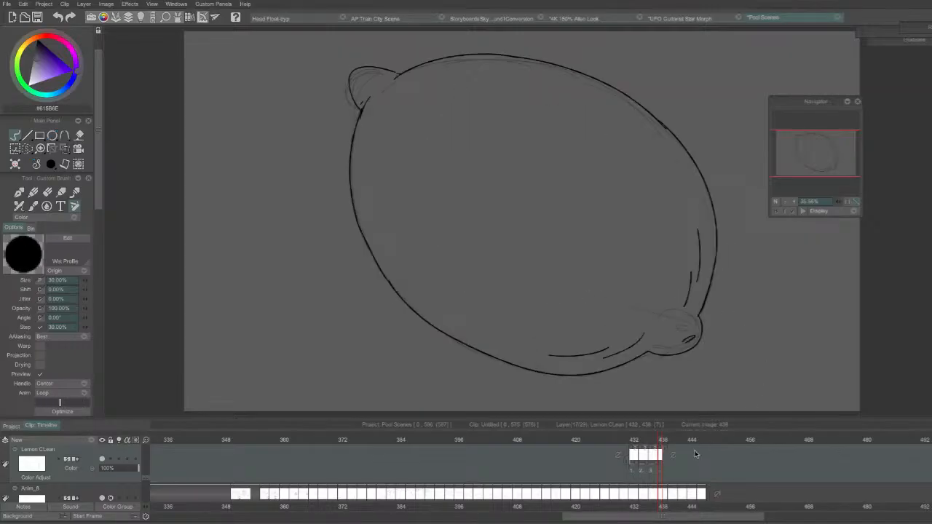
pyautogui.moveTo(664, 463); pyautogui.dragTo(602, 472)
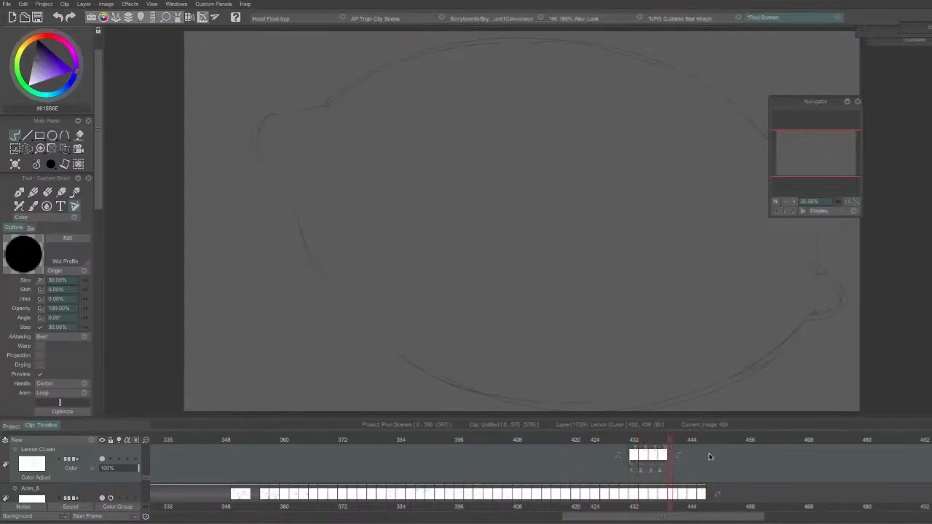
# Scrub through the rough and inked lemon frames up to frame 442 and play back the approach to review the motion.
pyautogui.moveTo(635, 440)
pyautogui.mouseDown()
pyautogui.moveTo(623, 438)
pyautogui.moveTo(681, 446)
pyautogui.mouseUp()
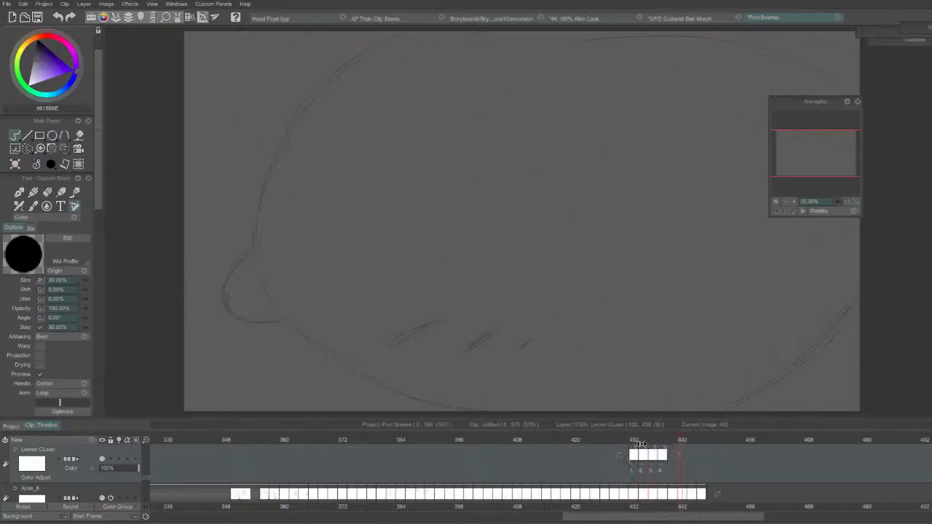
pyautogui.press('Left')
pyautogui.press('Left')
pyautogui.press('Left')
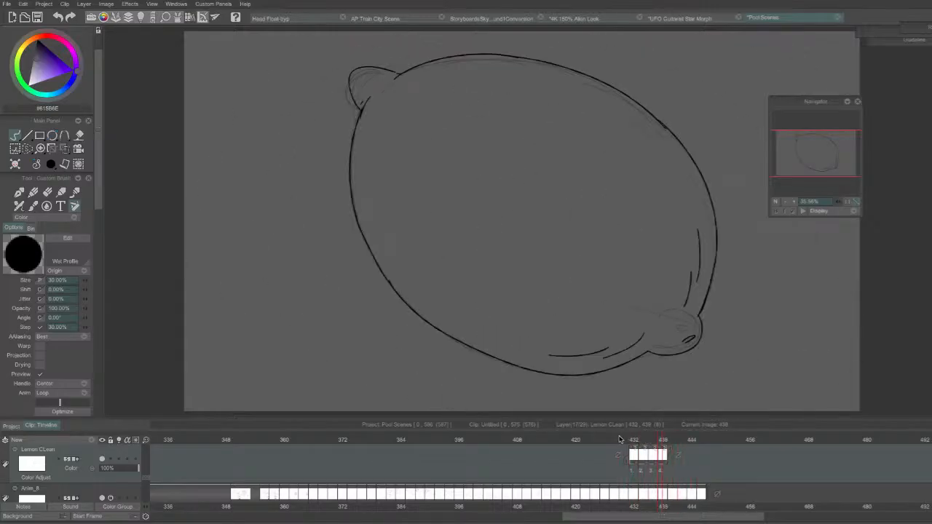
pyautogui.moveTo(594, 441); pyautogui.dragTo(520, 447)
pyautogui.press('Return')
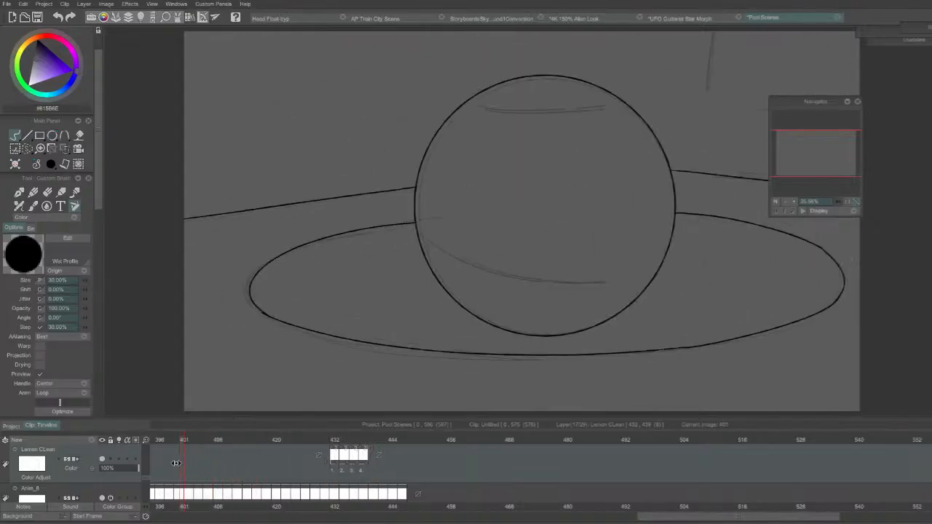
pyautogui.moveTo(158, 462)
pyautogui.mouseDown()
pyautogui.moveTo(290, 477)
pyautogui.moveTo(354, 465)
pyautogui.mouseUp()
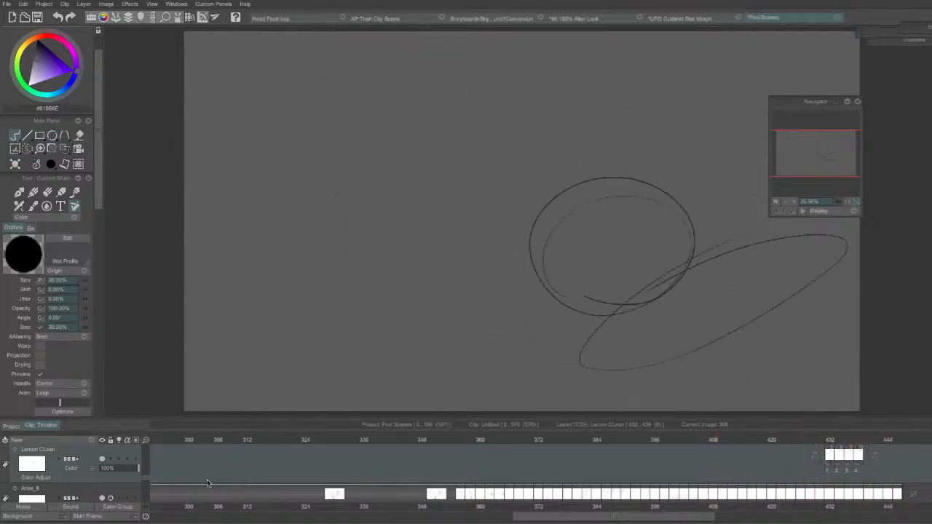
# Play the pool scene from its first frame and scrub through the earlier lemon splash shots to review them.
pyautogui.moveTo(682, 440); pyautogui.dragTo(335, 458)
pyautogui.press('Return')
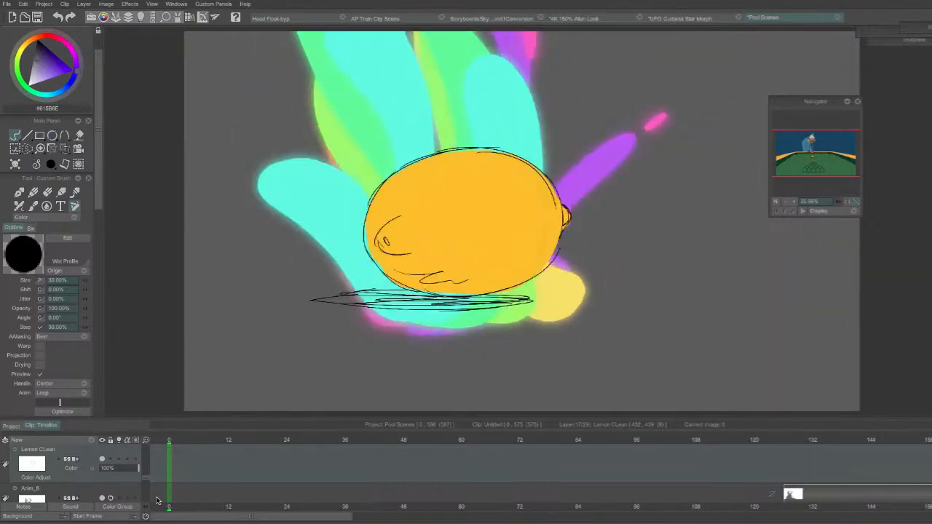
pyautogui.moveTo(805, 102); pyautogui.dragTo(868, 72)
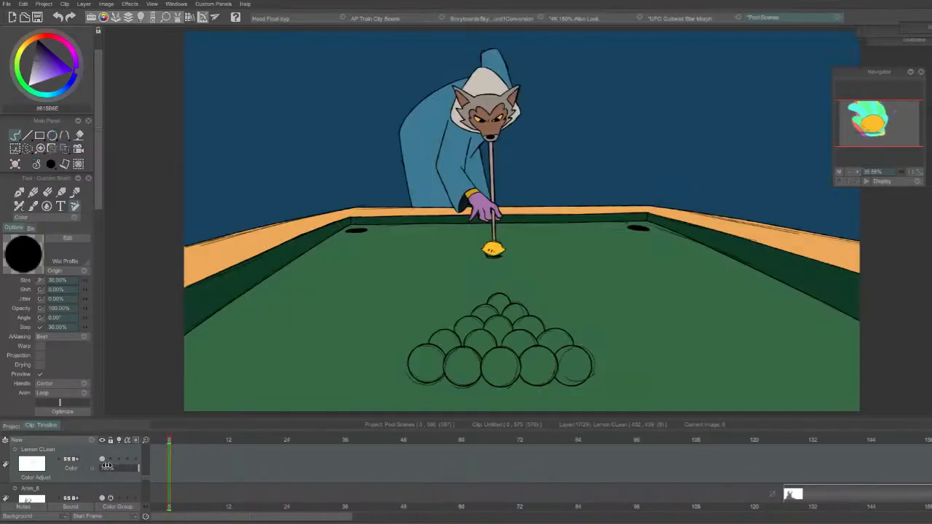
pyautogui.moveTo(146, 440); pyautogui.dragTo(131, 441)
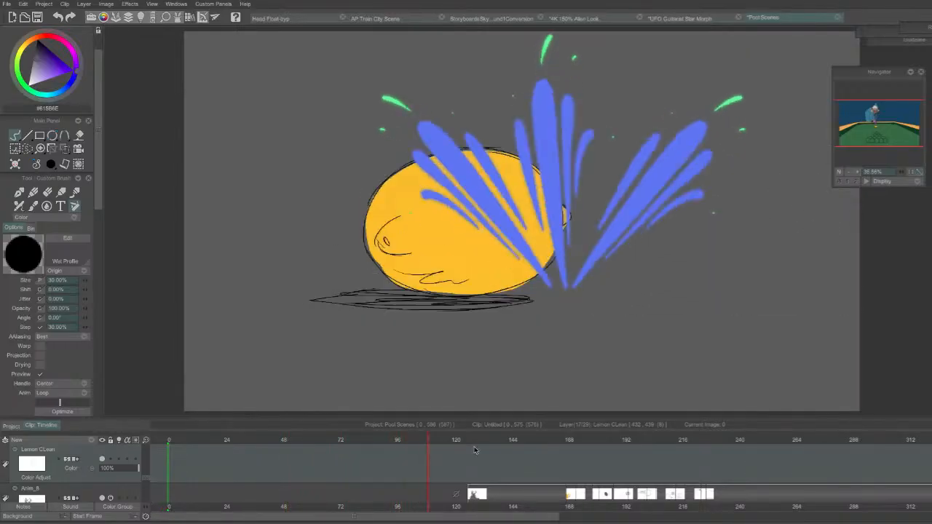
pyautogui.press('Return')
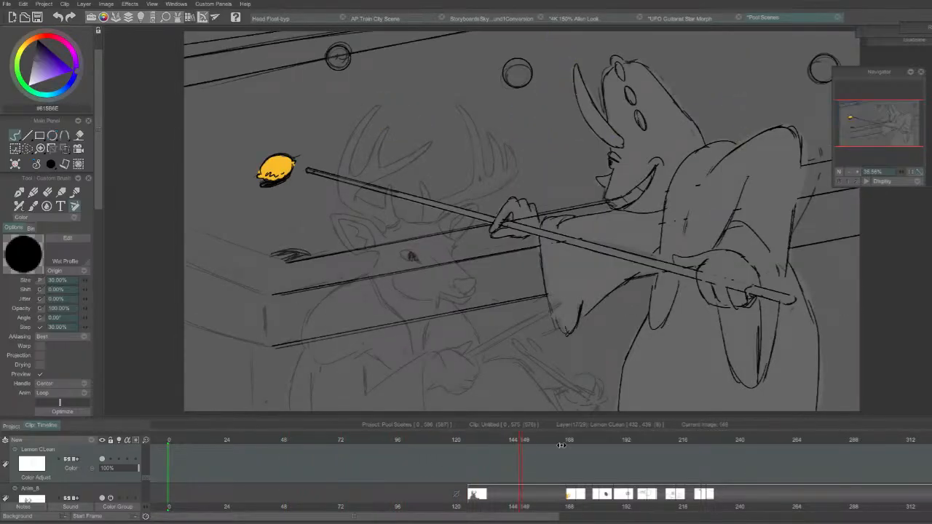
pyautogui.moveTo(581, 441); pyautogui.dragTo(463, 462)
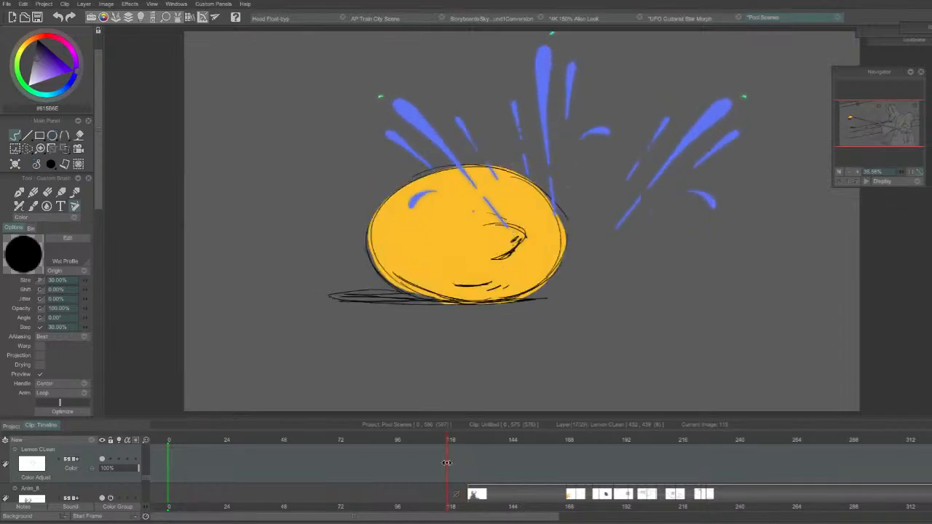
pyautogui.moveTo(247, 442); pyautogui.dragTo(430, 452)
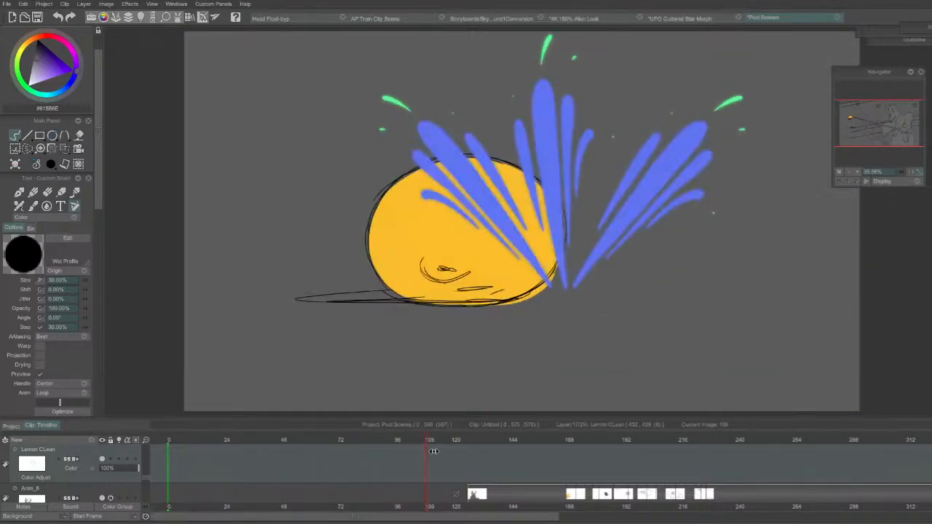
# Scrub back and forth through the pool scene's opening shot, rough cue shots and lemon splash frames to review the timing.
pyautogui.moveTo(255, 451); pyautogui.dragTo(162, 454)
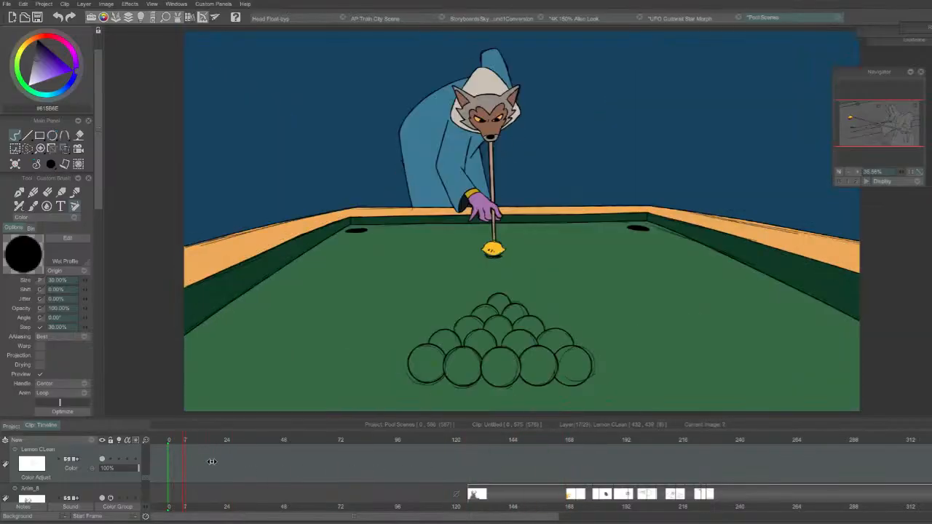
pyautogui.moveTo(211, 462); pyautogui.dragTo(454, 473)
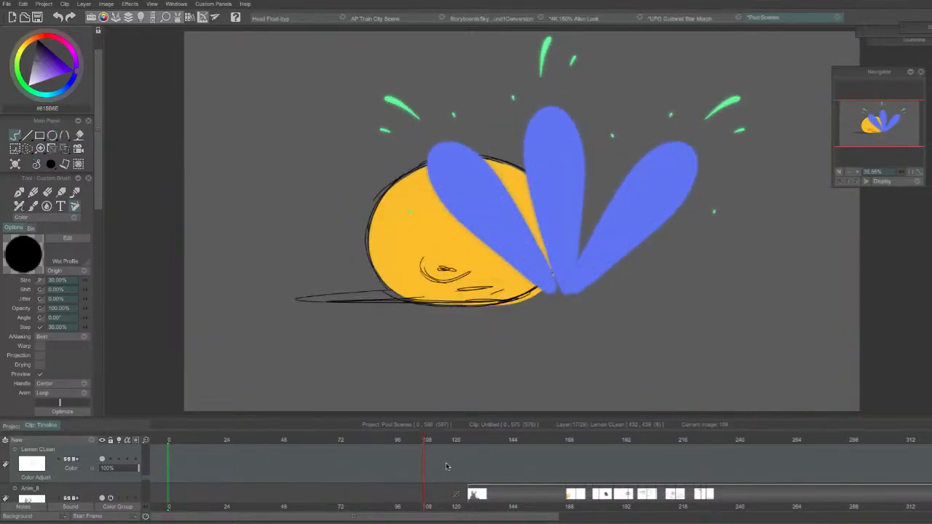
pyautogui.moveTo(427, 439); pyautogui.dragTo(172, 519)
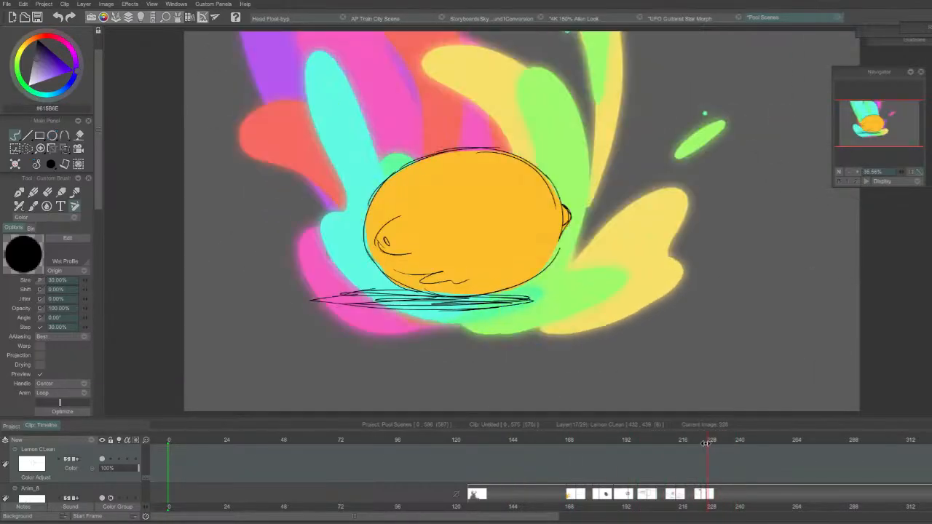
pyautogui.moveTo(758, 448); pyautogui.dragTo(535, 470)
pyautogui.moveTo(474, 472); pyautogui.dragTo(194, 459)
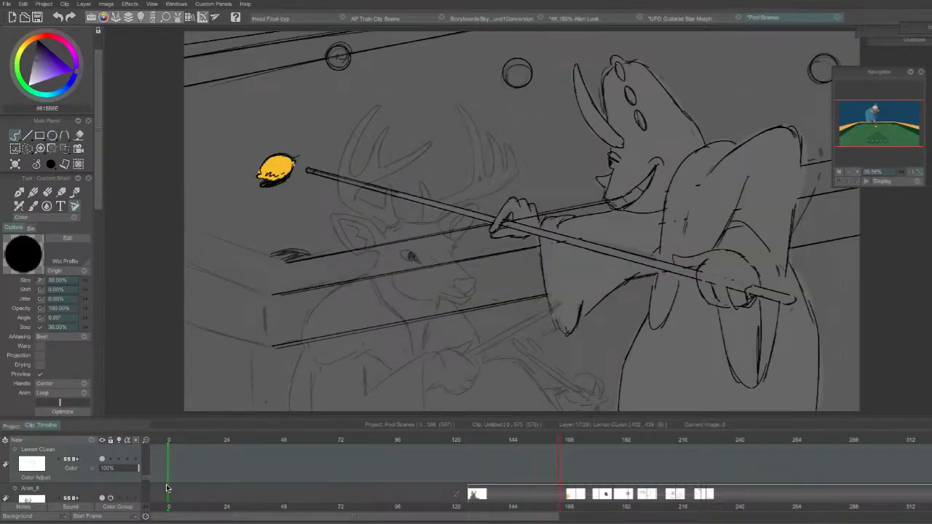
pyautogui.moveTo(651, 440); pyautogui.dragTo(581, 441)
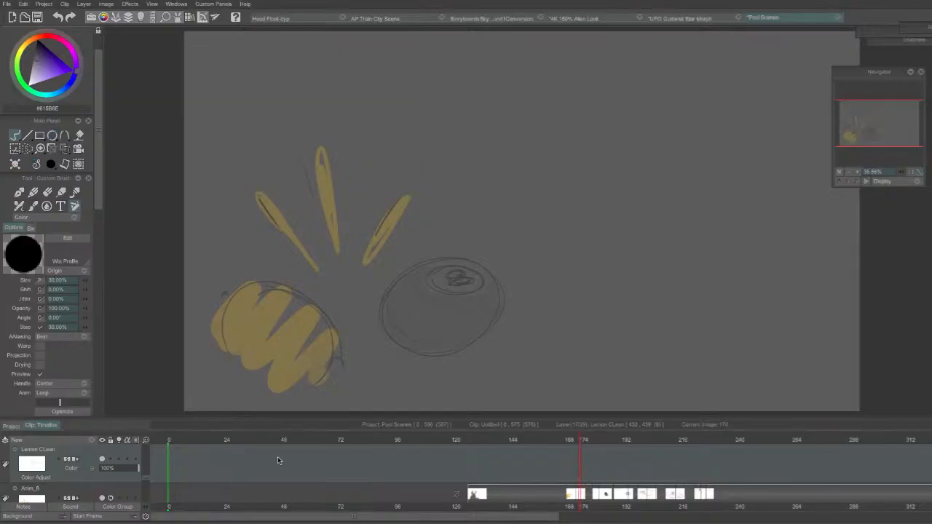
pyautogui.moveTo(146, 443); pyautogui.dragTo(128, 444)
pyautogui.press('Return')
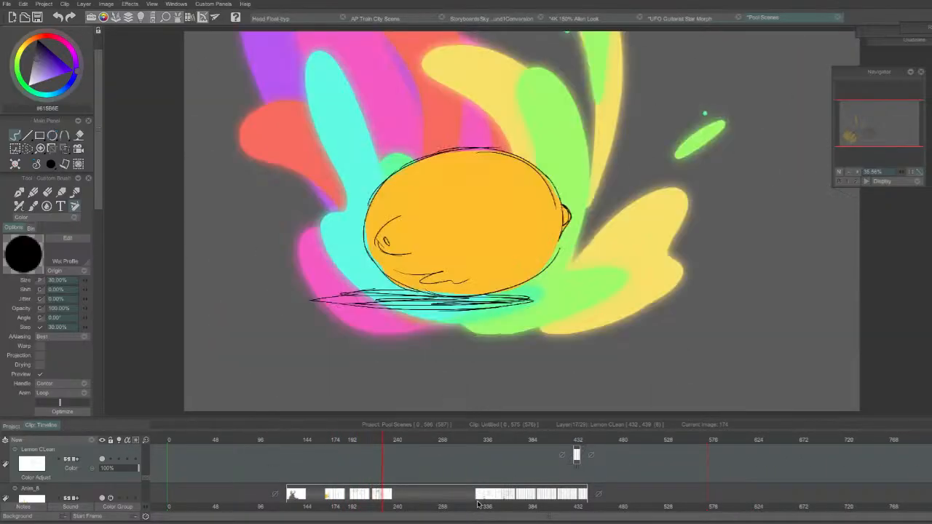
# Step through the approaching lemon's rough and inked drawings from frame 427 to frame 438 to check the growth.
pyautogui.moveTo(519, 442); pyautogui.dragTo(570, 443)
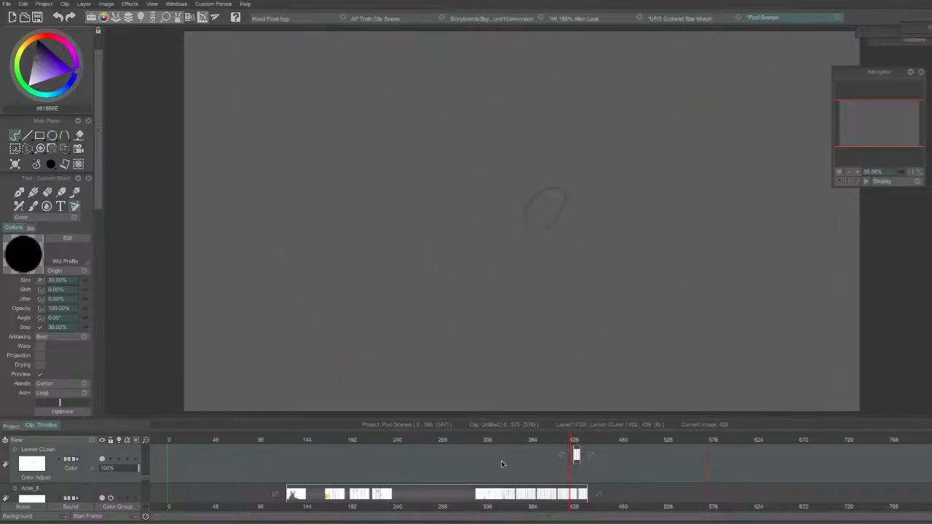
pyautogui.moveTo(575, 441)
pyautogui.mouseDown()
pyautogui.moveTo(588, 442)
pyautogui.moveTo(572, 445)
pyautogui.mouseUp()
pyautogui.press('Right')
pyautogui.press('Left')
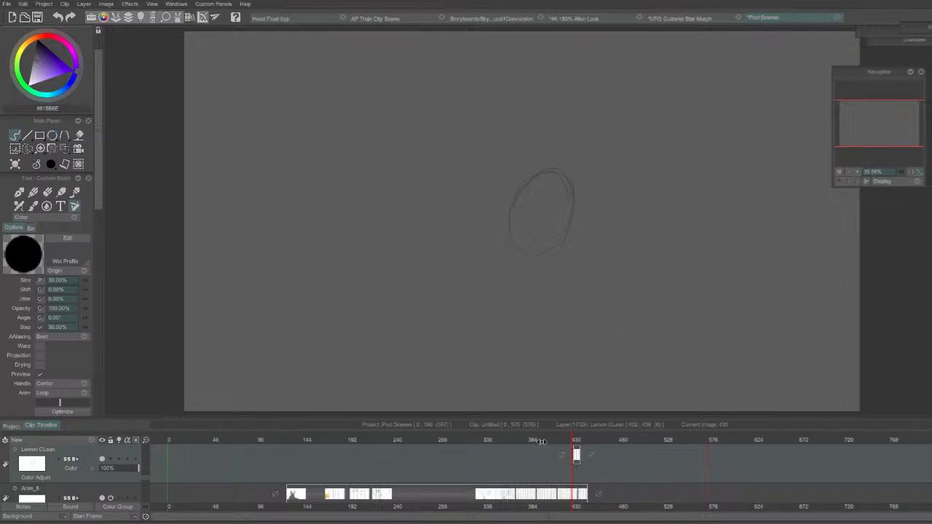
pyautogui.press('Left')
pyautogui.press('Left')
pyautogui.press('Left')
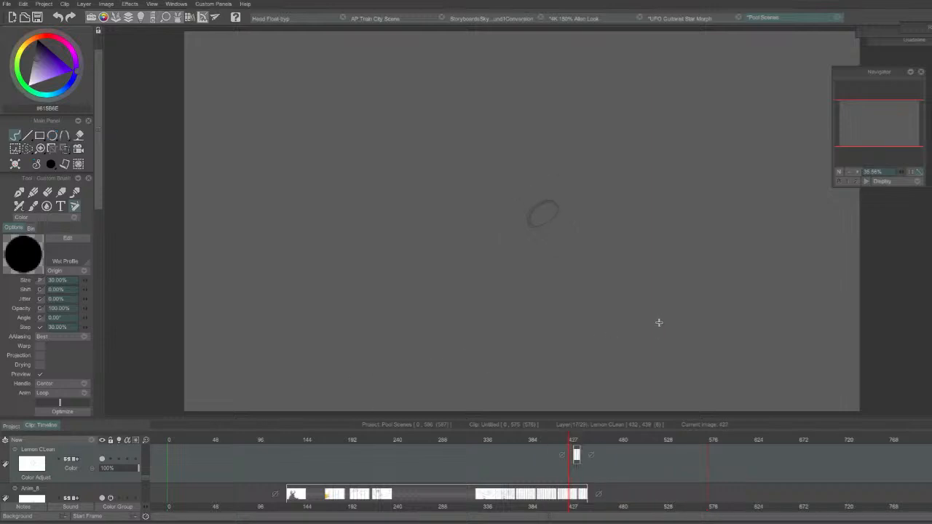
pyautogui.press('Right')
pyautogui.press('Right')
pyautogui.press('Right')
pyautogui.press('Right')
pyautogui.press('Right')
pyautogui.press('Right')
pyautogui.moveTo(148, 440); pyautogui.dragTo(212, 473)
pyautogui.press('Right')
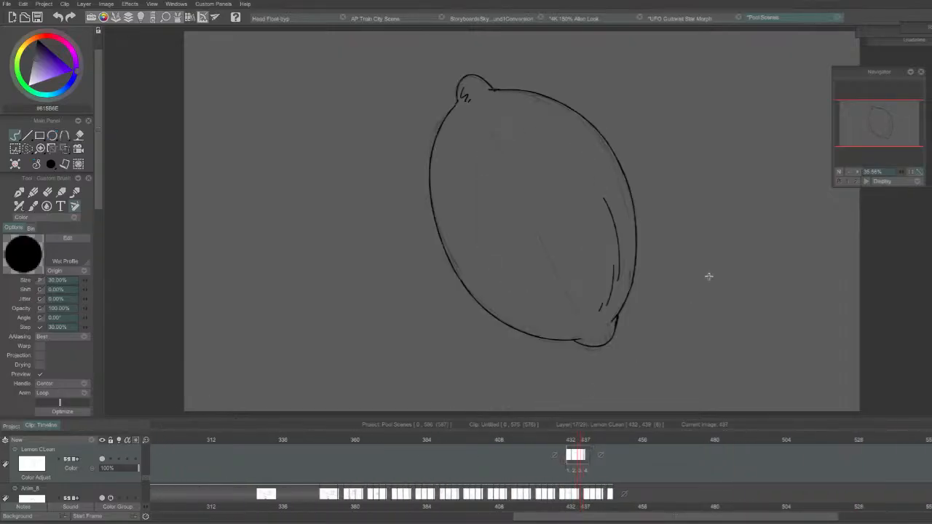
pyautogui.press('Right')
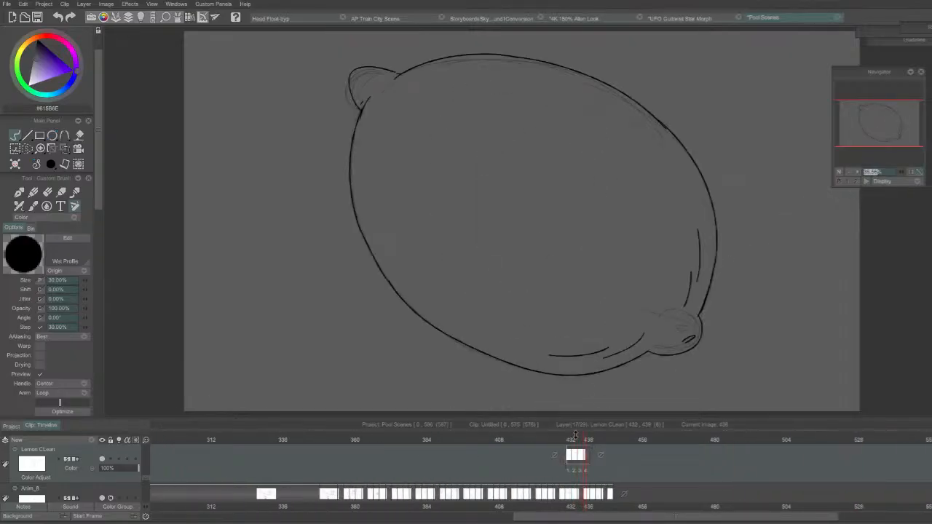
# Set the canvas zoom to 40% and flip between frames 438 and 440 to compare the inked lemon with the rough.
pyautogui.press('-')
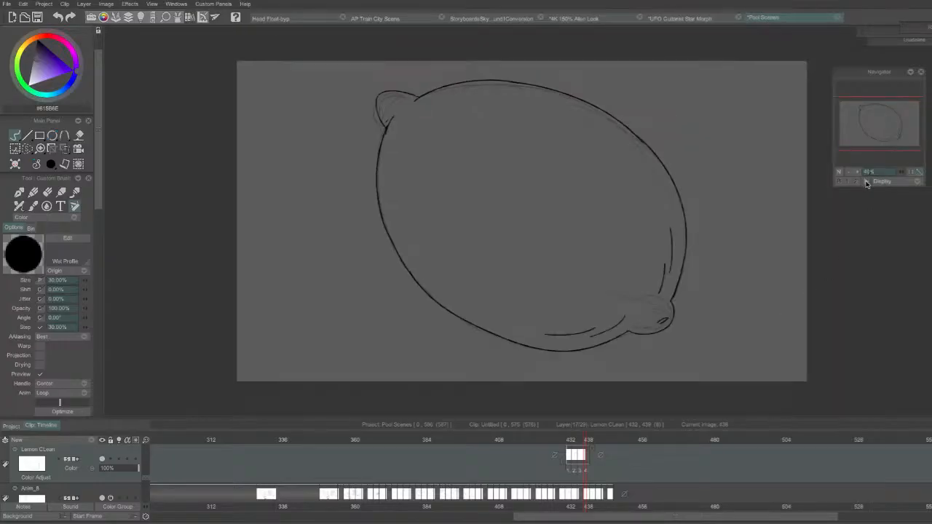
pyautogui.click(866, 182)
pyautogui.moveTo(887, 131); pyautogui.dragTo(874, 128)
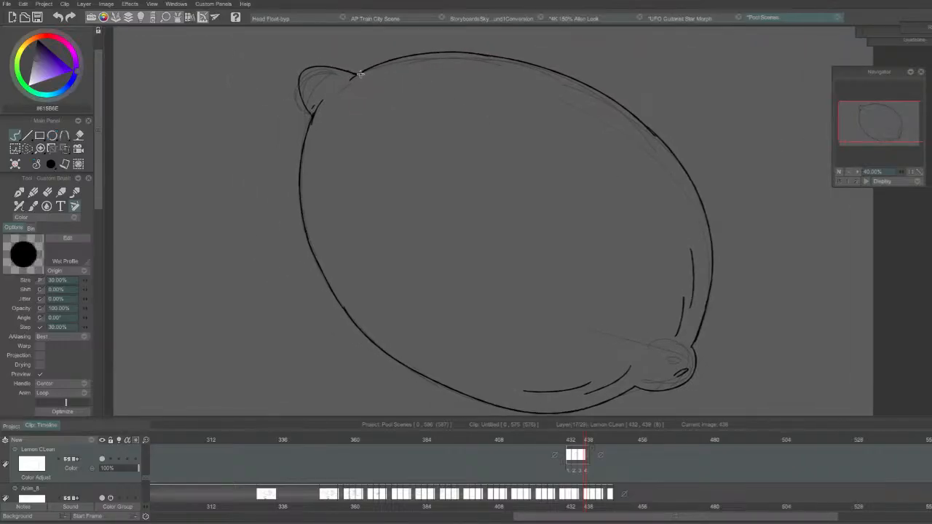
pyautogui.press('Left')
pyautogui.press('Right')
pyautogui.press('Right')
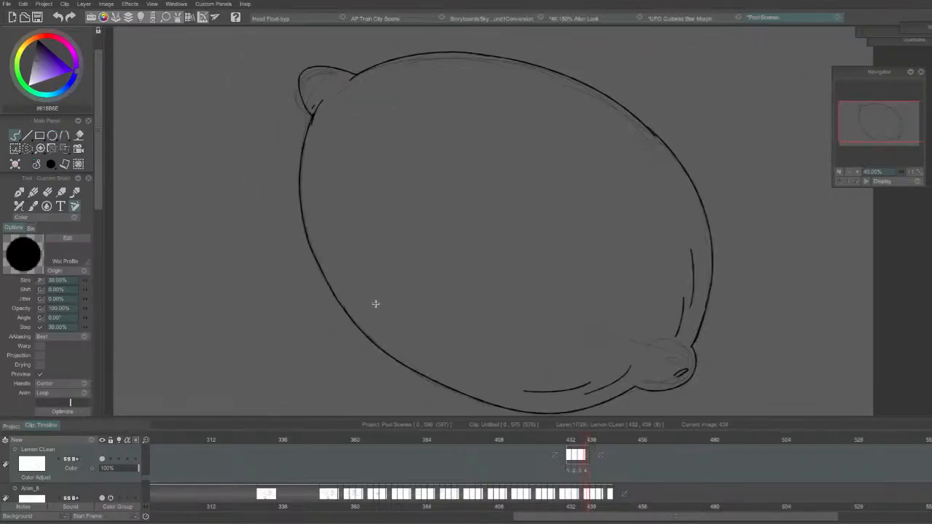
pyautogui.press('Right')
pyautogui.press('Left')
pyautogui.press('Right')
pyautogui.press('Left')
pyautogui.press('Right')
# Ink the lemon's upper-left contour over the rough at frame 440 and compare it with the previous frame.
pyautogui.moveTo(244, 146)
pyautogui.mouseDown()
pyautogui.moveTo(433, 39)
pyautogui.moveTo(508, 44)
pyautogui.mouseUp()
pyautogui.hotkey('ctrl', 'z')
pyautogui.moveTo(247, 139)
pyautogui.mouseDown()
pyautogui.moveTo(516, 36)
pyautogui.moveTo(557, 38)
pyautogui.mouseUp()
pyautogui.hotkey('ctrl', 'z')
pyautogui.moveTo(239, 152)
pyautogui.mouseDown()
pyautogui.moveTo(349, 56)
pyautogui.moveTo(477, 39)
pyautogui.mouseUp()
pyautogui.hotkey('ctrl', 'z')
pyautogui.moveTo(245, 150); pyautogui.dragTo(505, 32)
pyautogui.press('Left')
pyautogui.press('Right')
# Ink the lemon's left side contour at frame 440, from below the left nub down towards the bottom edge.
pyautogui.moveTo(231, 182)
pyautogui.mouseDown()
pyautogui.moveTo(248, 278)
pyautogui.moveTo(307, 359)
pyautogui.mouseUp()
pyautogui.hotkey('ctrl', 'z')
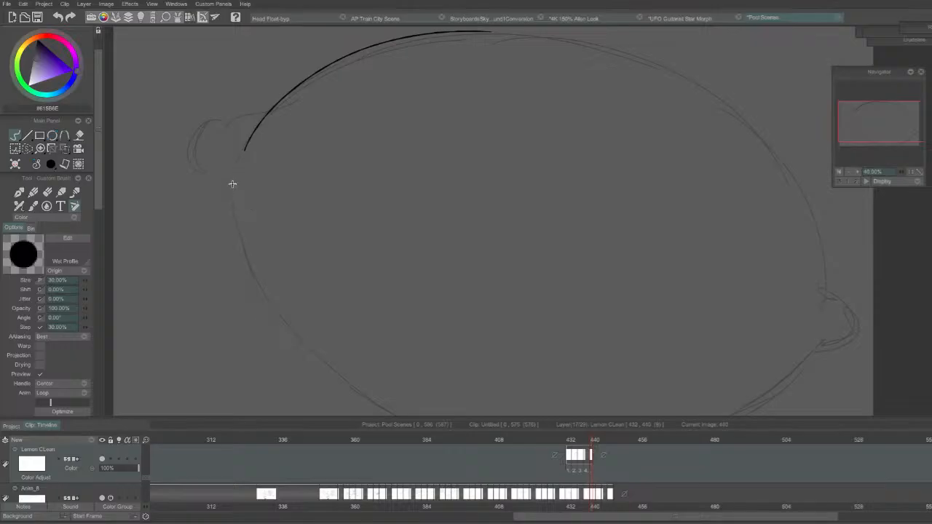
pyautogui.moveTo(231, 185); pyautogui.dragTo(343, 389)
pyautogui.hotkey('ctrl', 'z')
pyautogui.moveTo(232, 183); pyautogui.dragTo(374, 405)
pyautogui.press('Left')
pyautogui.press('Right')
pyautogui.moveTo(327, 378); pyautogui.dragTo(407, 424)
pyautogui.hotkey('ctrl', 'z')
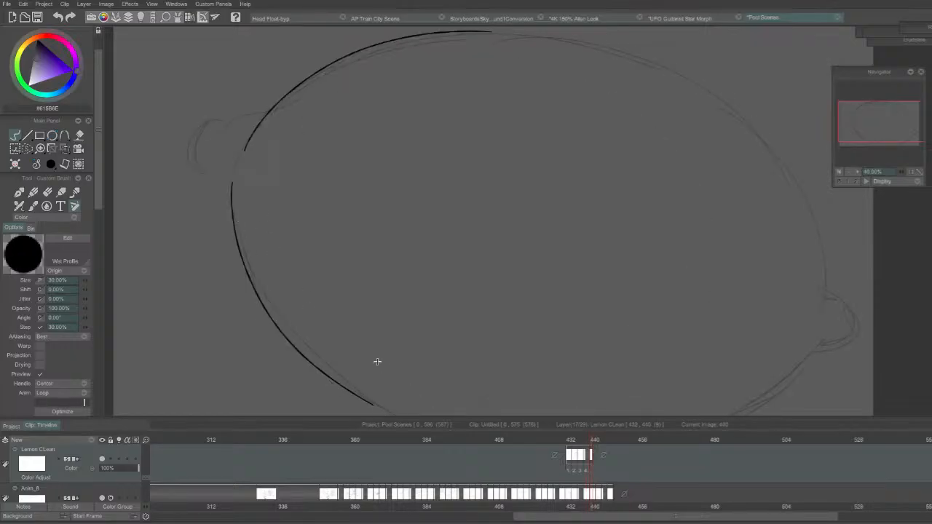
pyautogui.moveTo(232, 195)
pyautogui.mouseDown()
pyautogui.moveTo(208, 172)
pyautogui.moveTo(268, 113)
pyautogui.mouseUp()
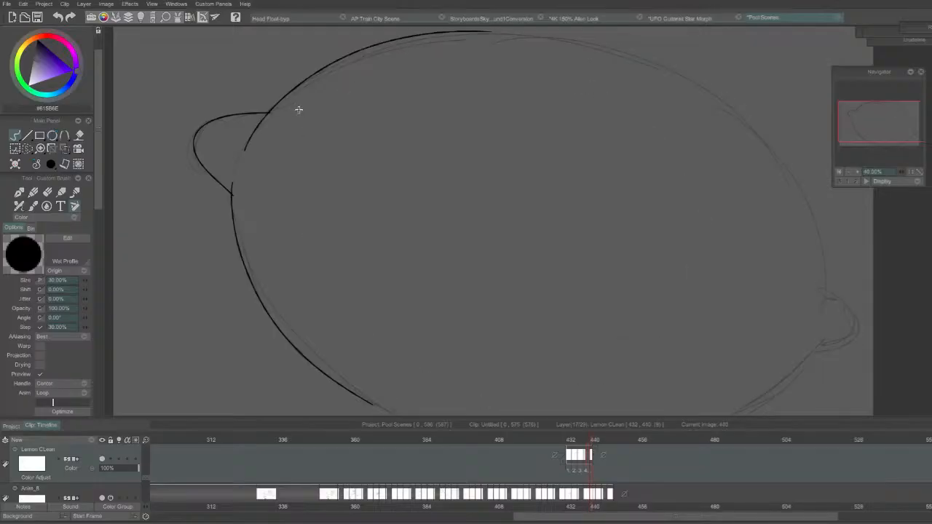
pyautogui.hotkey('ctrl', 'z')
pyautogui.moveTo(232, 198)
pyautogui.mouseDown()
pyautogui.moveTo(217, 180)
pyautogui.moveTo(263, 111)
pyautogui.mouseUp()
pyautogui.press('Left')
pyautogui.press('Right')
pyautogui.hotkey('ctrl', 'z')
pyautogui.press('Left')
pyautogui.press('Right')
# Ink the lemon's top contour at frame 440, continuing the upper-left line across to the right.
pyautogui.moveTo(876, 125); pyautogui.dragTo(893, 124)
pyautogui.press('Left')
pyautogui.press('Right')
pyautogui.moveTo(405, 37)
pyautogui.mouseDown()
pyautogui.moveTo(549, 54)
pyautogui.moveTo(681, 136)
pyautogui.mouseUp()
pyautogui.hotkey('ctrl', 'z')
pyautogui.moveTo(408, 38)
pyautogui.mouseDown()
pyautogui.moveTo(498, 50)
pyautogui.moveTo(708, 167)
pyautogui.mouseUp()
pyautogui.hotkey('ctrl', 'z')
pyautogui.moveTo(393, 37)
pyautogui.mouseDown()
pyautogui.moveTo(502, 46)
pyautogui.moveTo(641, 133)
pyautogui.mouseUp()
pyautogui.hotkey('ctrl', 'z')
pyautogui.moveTo(393, 35)
pyautogui.mouseDown()
pyautogui.moveTo(486, 43)
pyautogui.moveTo(664, 121)
pyautogui.mouseUp()
pyautogui.press('Left')
pyautogui.press('Right')
# Ink the lemon's upper-right contour at frame 440 and flip with the previous frame to check it.
pyautogui.moveTo(584, 76)
pyautogui.mouseDown()
pyautogui.moveTo(703, 155)
pyautogui.moveTo(733, 218)
pyautogui.mouseUp()
pyautogui.hotkey('ctrl', 'z')
pyautogui.moveTo(588, 72)
pyautogui.mouseDown()
pyautogui.moveTo(694, 149)
pyautogui.moveTo(730, 240)
pyautogui.mouseUp()
pyautogui.hotkey('ctrl', 'z')
pyautogui.moveTo(599, 78); pyautogui.dragTo(734, 237)
pyautogui.press('Left')
pyautogui.press('Right')
# Ink the lemon's lower-left contour down to the canvas edge at frame 440, cleaning up where it joins the left side.
pyautogui.moveTo(891, 123); pyautogui.dragTo(895, 133)
pyautogui.press('Left')
pyautogui.press('Right')
pyautogui.moveTo(228, 307); pyautogui.dragTo(418, 383)
pyautogui.hotkey('ctrl', 'z')
pyautogui.moveTo(237, 315); pyautogui.dragTo(501, 378)
pyautogui.hotkey('ctrl', 'z')
pyautogui.moveTo(227, 310); pyautogui.dragTo(398, 378)
pyautogui.hotkey('ctrl', 'z')
pyautogui.press('e')
pyautogui.press('Left')
pyautogui.moveTo(256, 328)
pyautogui.mouseDown()
pyautogui.moveTo(225, 309)
pyautogui.moveTo(341, 374)
pyautogui.mouseUp()
pyautogui.press('Right')
pyautogui.press('b')
pyautogui.hotkey('ctrl', 'z')
pyautogui.moveTo(215, 301)
pyautogui.mouseDown()
pyautogui.moveTo(401, 377)
pyautogui.moveTo(332, 369)
pyautogui.moveTo(358, 376)
pyautogui.mouseUp()
pyautogui.hotkey('ctrl', 'z')
# Ink a lower-right contour for the lemon at frame 440 and trim the loose end of the upper-right contour.
pyautogui.moveTo(701, 275); pyautogui.dragTo(558, 373)
pyautogui.hotkey('ctrl', 'z')
pyautogui.moveTo(700, 273)
pyautogui.mouseDown()
pyautogui.moveTo(685, 293)
pyautogui.moveTo(558, 366)
pyautogui.mouseUp()
pyautogui.press('Left')
pyautogui.press('Right')
pyautogui.press('e')
pyautogui.moveTo(692, 172)
pyautogui.mouseDown()
pyautogui.moveTo(703, 132)
pyautogui.moveTo(689, 102)
pyautogui.mouseUp()
pyautogui.press('Left')
pyautogui.press('e')
pyautogui.press('Right')
pyautogui.press('e')
# Erase the lower-right contour at frame 440 and re-ink it from the right tip to the canvas edge.
pyautogui.moveTo(706, 277); pyautogui.dragTo(566, 359)
pyautogui.press('b')
pyautogui.press('Left')
pyautogui.press('Right')
pyautogui.moveTo(701, 276)
pyautogui.mouseDown()
pyautogui.moveTo(653, 324)
pyautogui.moveTo(573, 374)
pyautogui.mouseUp()
pyautogui.press('Left')
pyautogui.press('Right')
pyautogui.press('Left')
pyautogui.press('Right')
# Ink the lower edge of the lemon's right tip at frame 440.
pyautogui.moveTo(668, 278); pyautogui.dragTo(729, 269)
pyautogui.press('Left')
pyautogui.press('Right')
pyautogui.moveTo(671, 278); pyautogui.dragTo(736, 269)
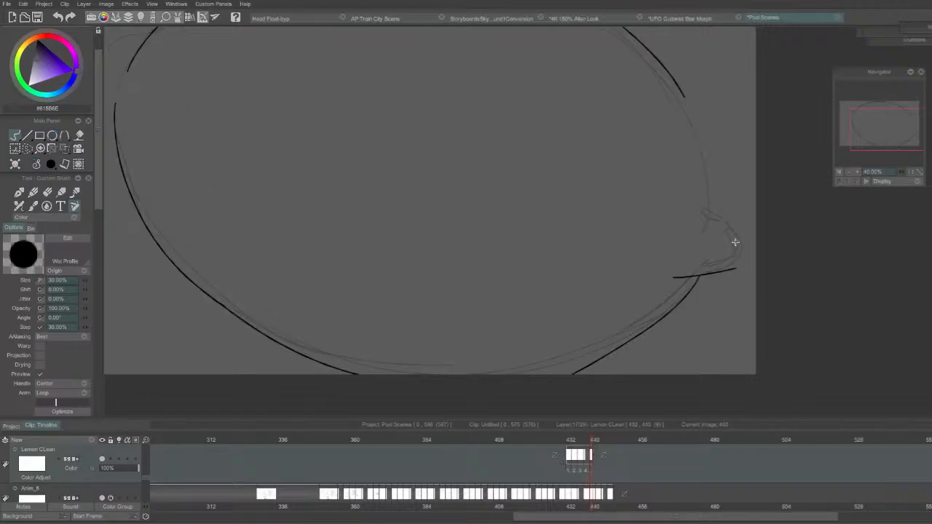
pyautogui.moveTo(727, 220); pyautogui.dragTo(735, 225)
pyautogui.press('Left')
pyautogui.press('Right')
pyautogui.hotkey('ctrl', 'z')
pyautogui.moveTo(681, 199)
pyautogui.mouseDown()
pyautogui.moveTo(732, 225)
pyautogui.moveTo(747, 246)
pyautogui.mouseUp()
pyautogui.press('Left')
pyautogui.press('Right')
pyautogui.hotkey('ctrl', 'z')
pyautogui.hotkey('ctrl', 'z')
pyautogui.press('Left')
pyautogui.press('Right')
# Ink the upper edge of the lemon's right tip at frame 440, starting slightly inside the body.
pyautogui.moveTo(687, 197)
pyautogui.mouseDown()
pyautogui.moveTo(737, 240)
pyautogui.moveTo(720, 271)
pyautogui.mouseUp()
pyautogui.press('e')
pyautogui.press('Left')
pyautogui.press('Right')
pyautogui.press('b')
pyautogui.hotkey('ctrl', 'z')
pyautogui.moveTo(737, 240); pyautogui.dragTo(720, 270)
pyautogui.hotkey('ctrl', 'z')
# Join the upper and lower edges of the right tip with a rounded end at frame 440.
pyautogui.press('e')
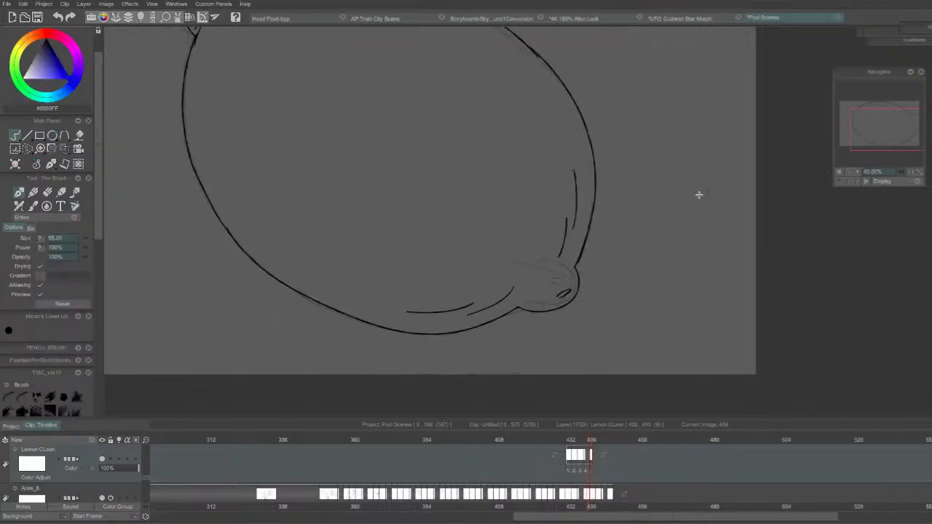
pyautogui.press('b')
pyautogui.moveTo(714, 215)
pyautogui.mouseDown()
pyautogui.moveTo(738, 259)
pyautogui.moveTo(727, 221)
pyautogui.moveTo(736, 238)
pyautogui.moveTo(722, 270)
pyautogui.mouseUp()
pyautogui.hotkey('ctrl', 'z')
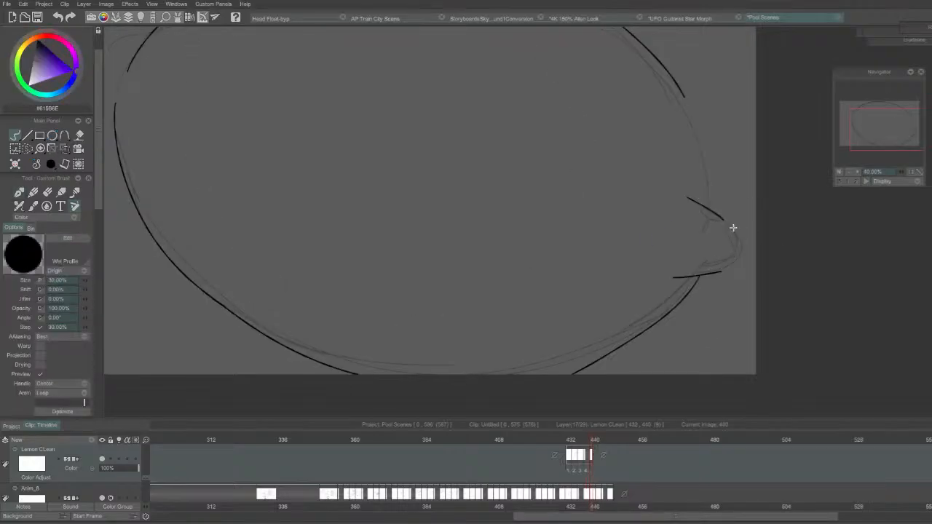
pyautogui.press('Left')
pyautogui.press('Right')
pyautogui.hotkey('ctrl', 'z')
# Ink the lemon's right side contour at frame 440, from the upper-right line down to the tip.
pyautogui.moveTo(679, 89); pyautogui.dragTo(711, 214)
pyautogui.press('e')
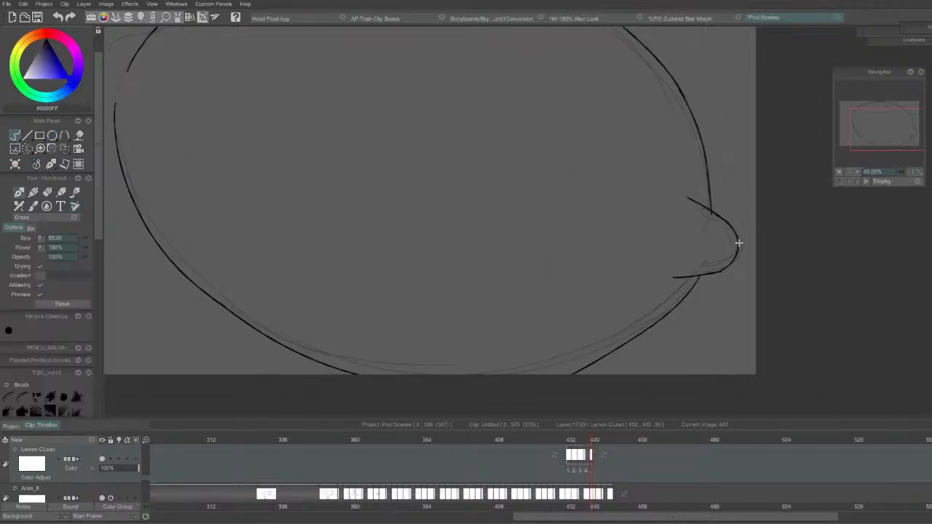
pyautogui.press('Left')
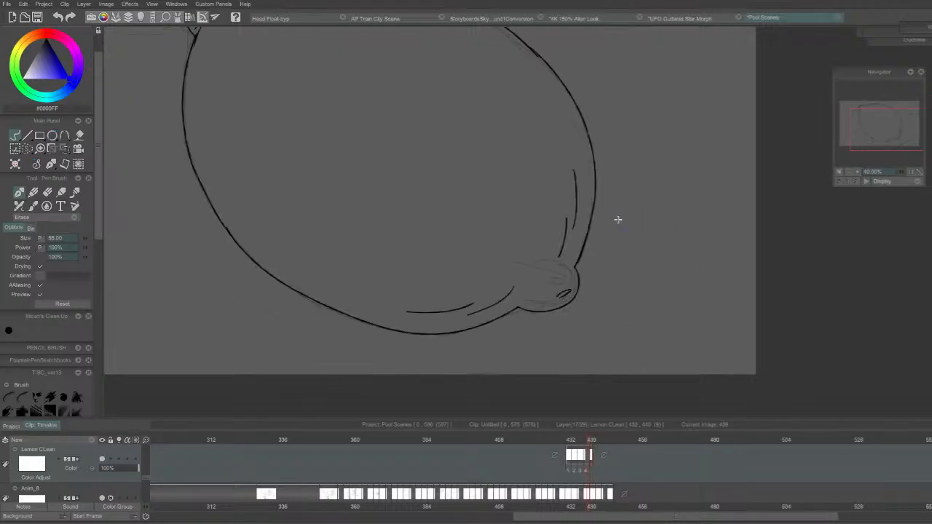
pyautogui.press('Right')
pyautogui.press('b')
pyautogui.moveTo(717, 255); pyautogui.dragTo(732, 241)
pyautogui.hotkey('ctrl', 'z')
pyautogui.hotkey('ctrl', 'z')
pyautogui.press('Left')
pyautogui.press('Right')
# Erase the lower part of the lemon's right tip at frame 440 and redraw its rounded end with a tighter curve.
pyautogui.press('Right')
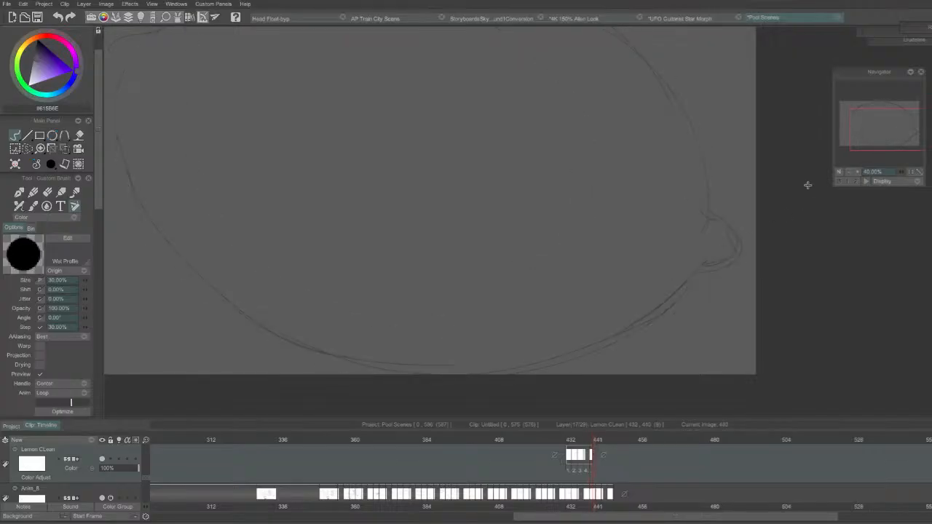
pyautogui.press('Left')
pyautogui.press('e')
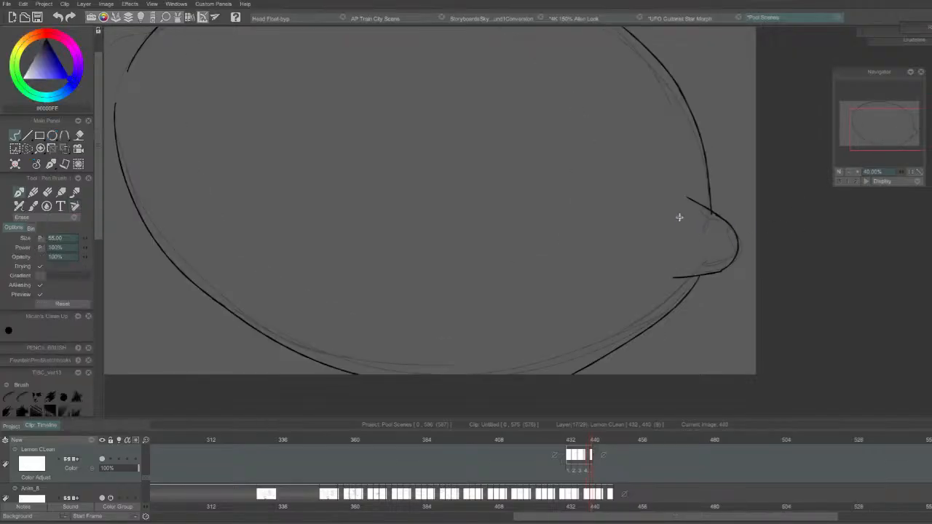
pyautogui.moveTo(756, 268); pyautogui.dragTo(712, 263)
pyautogui.press('e')
pyautogui.moveTo(698, 205)
pyautogui.mouseDown()
pyautogui.moveTo(730, 224)
pyautogui.moveTo(692, 280)
pyautogui.mouseUp()
pyautogui.moveTo(894, 126); pyautogui.dragTo(869, 131)
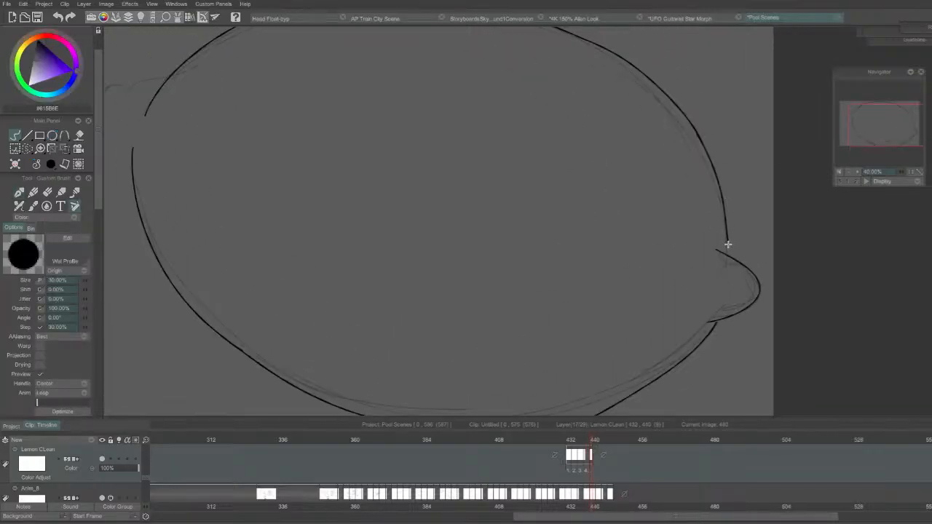
# Erase the lower end of the lemon's right side contour at frame 440 and redraw it down to the tip.
pyautogui.press('e')
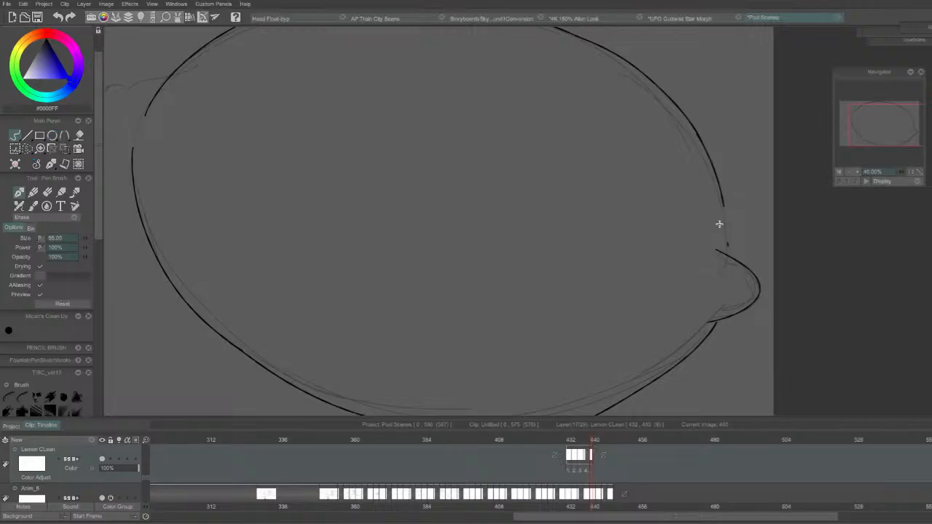
pyautogui.press('e')
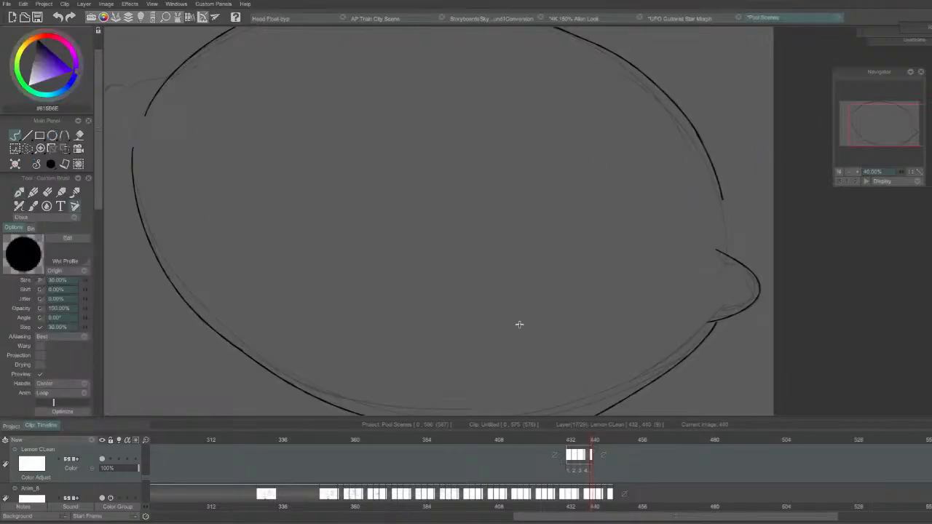
pyautogui.moveTo(721, 193); pyautogui.dragTo(727, 256)
pyautogui.hotkey('ctrl', 'z')
pyautogui.hotkey('ctrl', 'z')
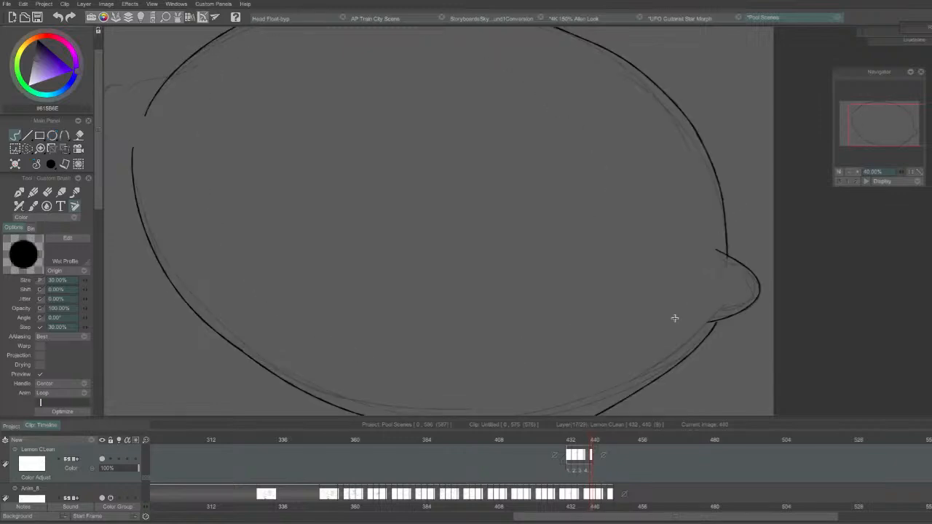
# Try inking a stroke along the rough left tip of the lemon at frame 440, comparing it with the previous drawing.
pyautogui.press('e')
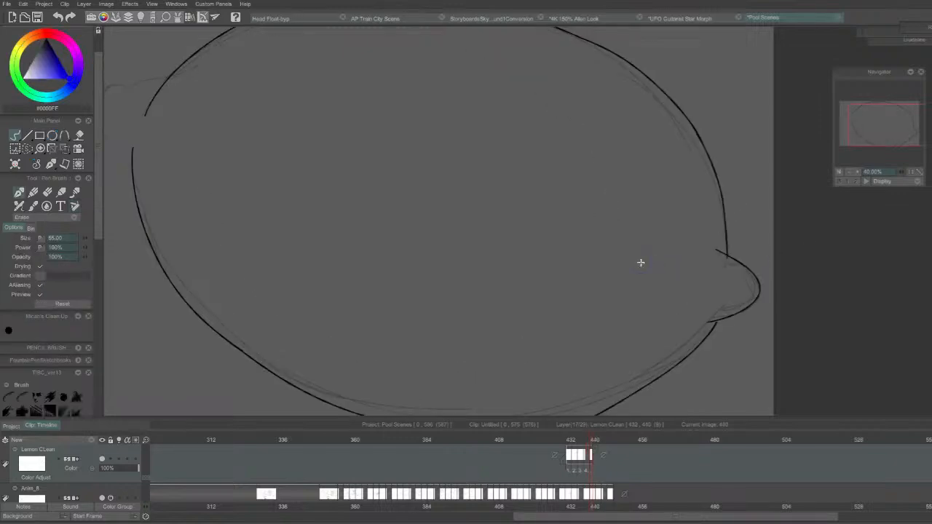
pyautogui.press('b')
pyautogui.moveTo(681, 257); pyautogui.dragTo(910, 375)
pyautogui.press('Left')
pyautogui.press('Right')
pyautogui.moveTo(332, 249)
pyautogui.mouseDown()
pyautogui.moveTo(352, 201)
pyautogui.moveTo(387, 196)
pyautogui.mouseUp()
pyautogui.press('Left')
pyautogui.press('Right')
pyautogui.hotkey('ctrl', 'z')
# Fit the whole canvas in view and extend the last drawing of the lemon clean-up layer to frame 441.
pyautogui.press('Right')
pyautogui.press('Left')
pyautogui.press('Left')
pyautogui.click(886, 117)
pyautogui.click(917, 174)
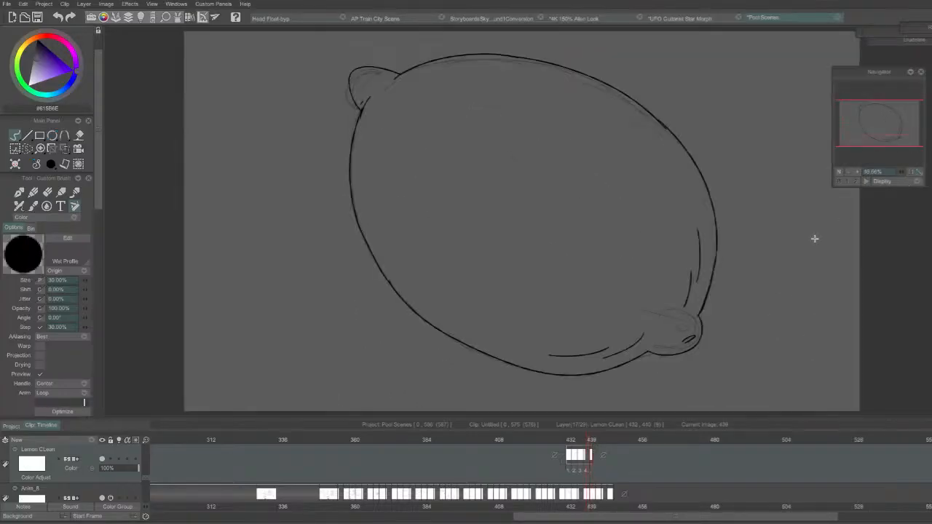
pyautogui.click(155, 440)
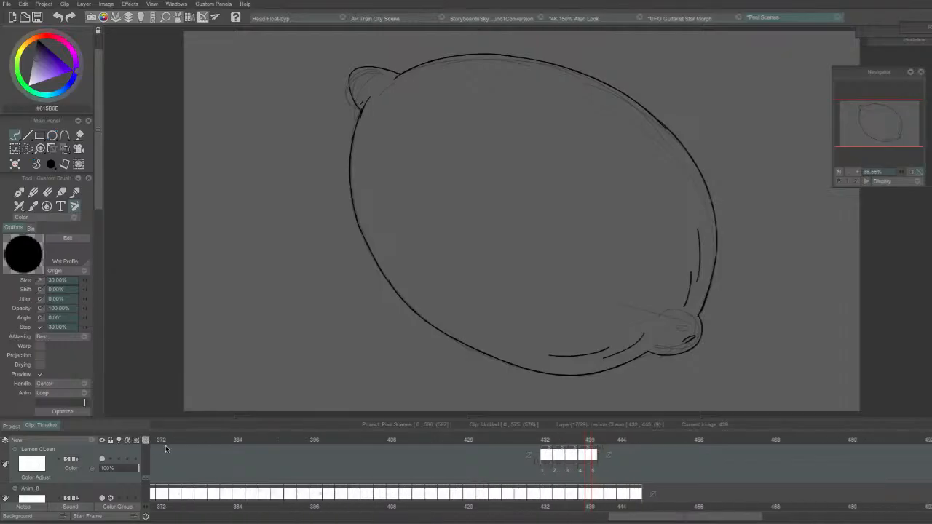
pyautogui.moveTo(599, 464); pyautogui.dragTo(612, 464)
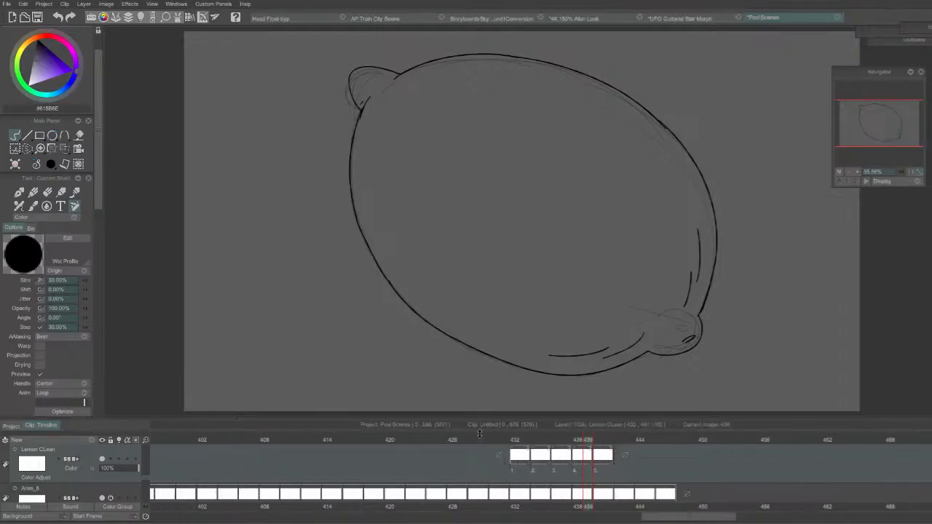
# Play back the pool scene and scrub back to its opening eight-ball shot for review.
pyautogui.click(454, 441)
pyautogui.press('Return')
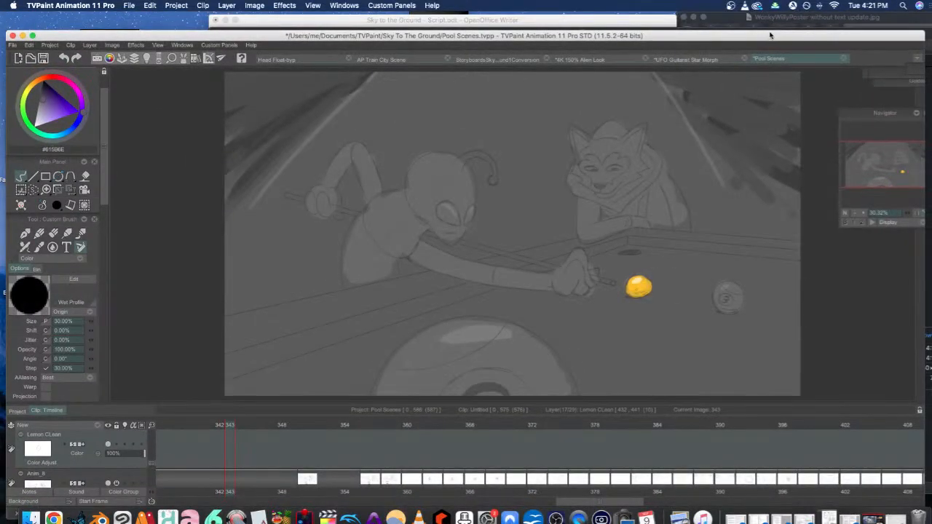
pyautogui.moveTo(770, 33); pyautogui.dragTo(786, 44)
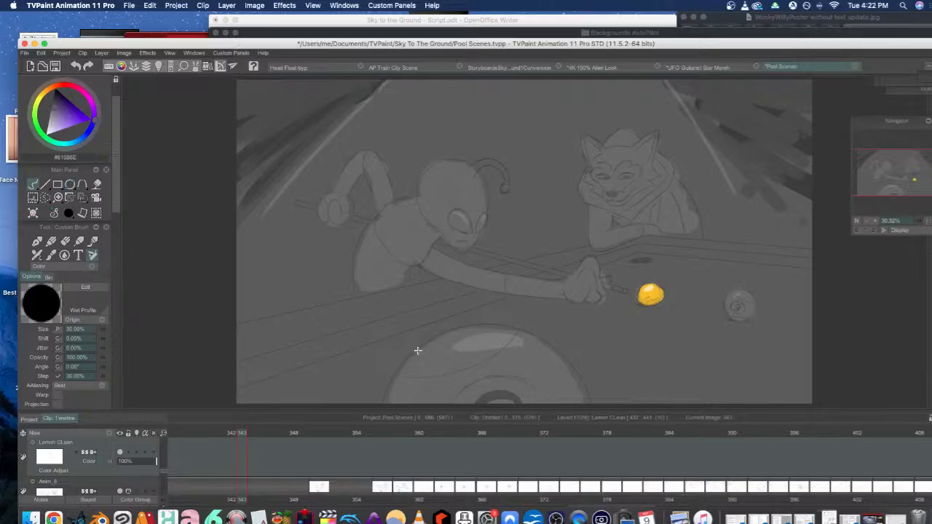
pyautogui.moveTo(645, 42); pyautogui.dragTo(640, 5)
pyautogui.moveTo(244, 410); pyautogui.dragTo(146, 459)
pyautogui.moveTo(197, 408); pyautogui.dragTo(116, 433)
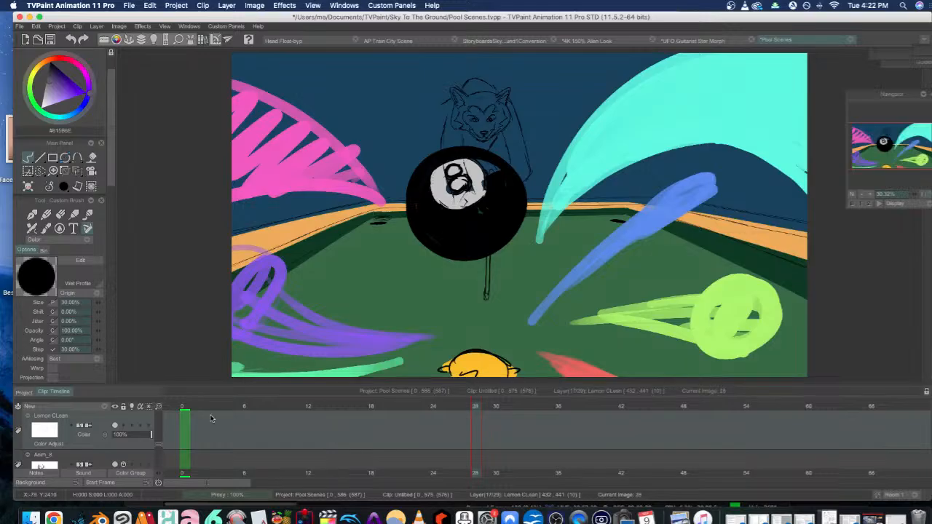
# Switch through the open projects to Storyboards Sky Ground1Conversion and step through its rough ideas frames from 196 to 201.
pyautogui.click(692, 41)
pyautogui.click(598, 41)
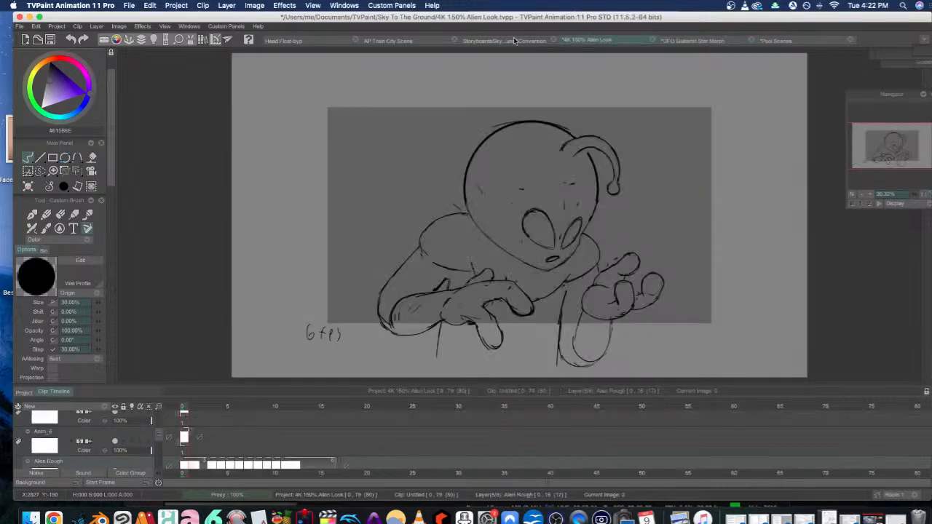
pyautogui.click(525, 42)
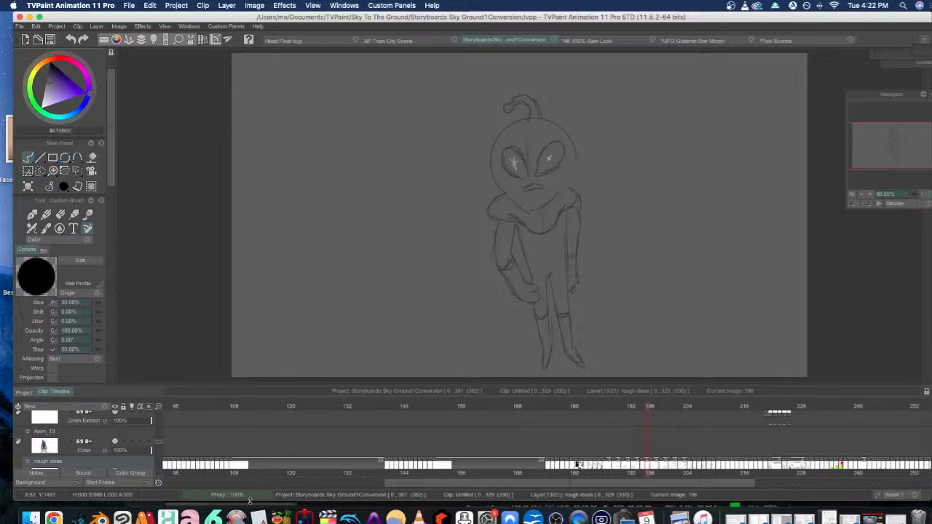
pyautogui.press('Right')
pyautogui.press('Right')
pyautogui.press('Right')
pyautogui.press('Right')
pyautogui.press('Right')
pyautogui.press('Right')
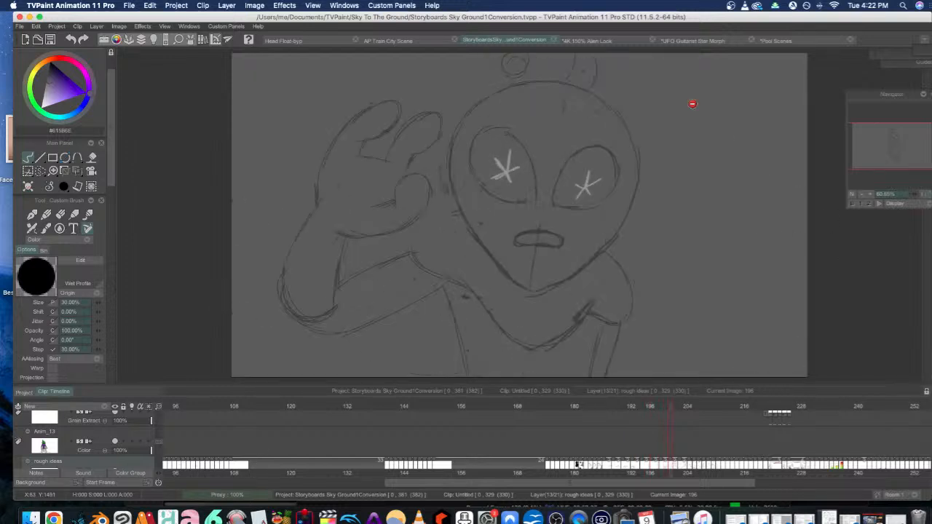
# Uncover the Chrome window with YouTube Studio, switch to it, and end the live stream.
pyautogui.moveTo(604, 17); pyautogui.dragTo(601, 17)
pyautogui.moveTo(588, 40)
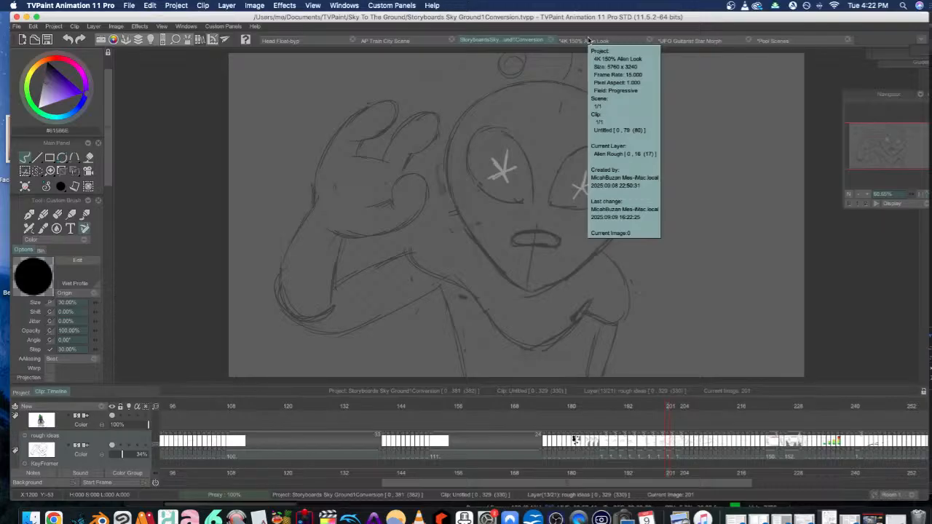
pyautogui.moveTo(590, 17); pyautogui.dragTo(590, 105)
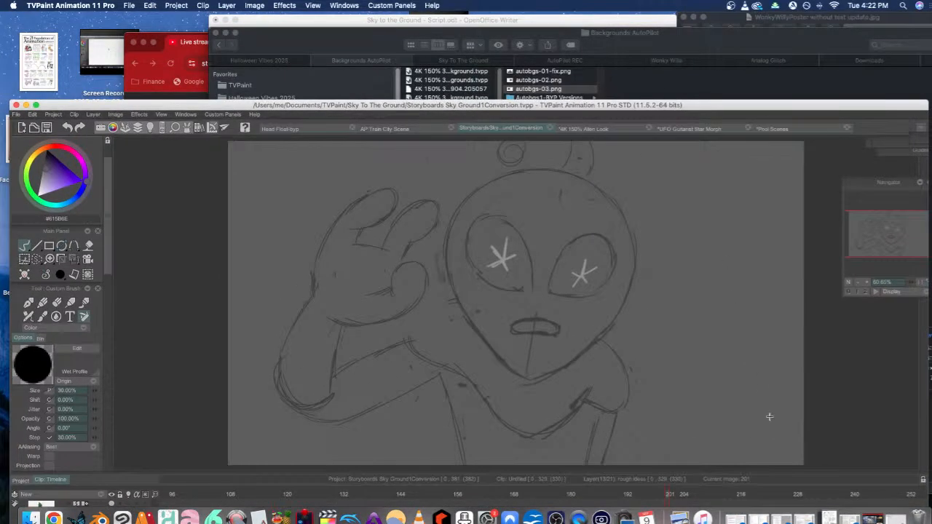
pyautogui.click(175, 54)
pyautogui.click(796, 109)
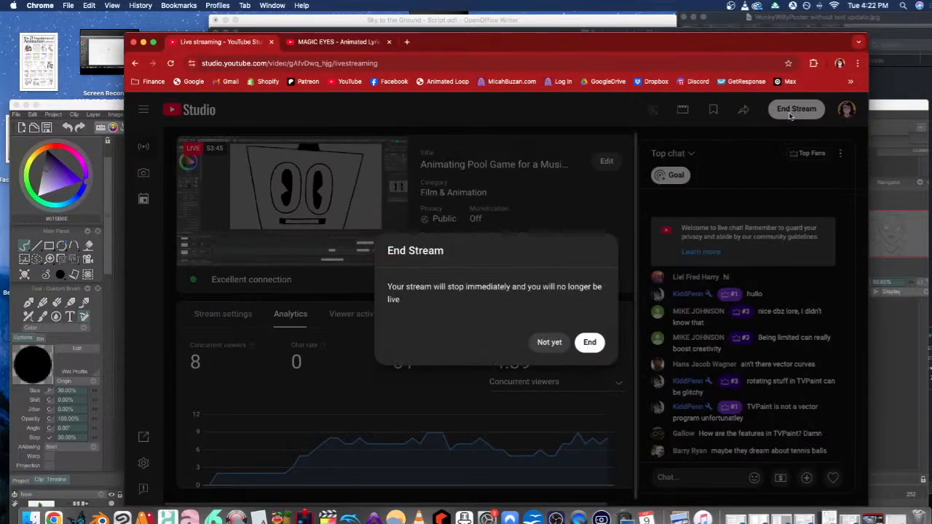
pyautogui.click(590, 342)
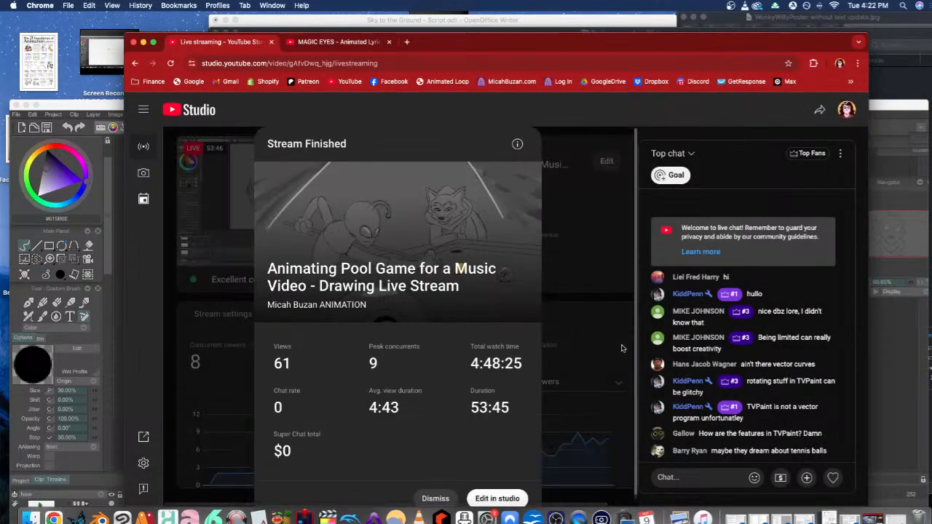